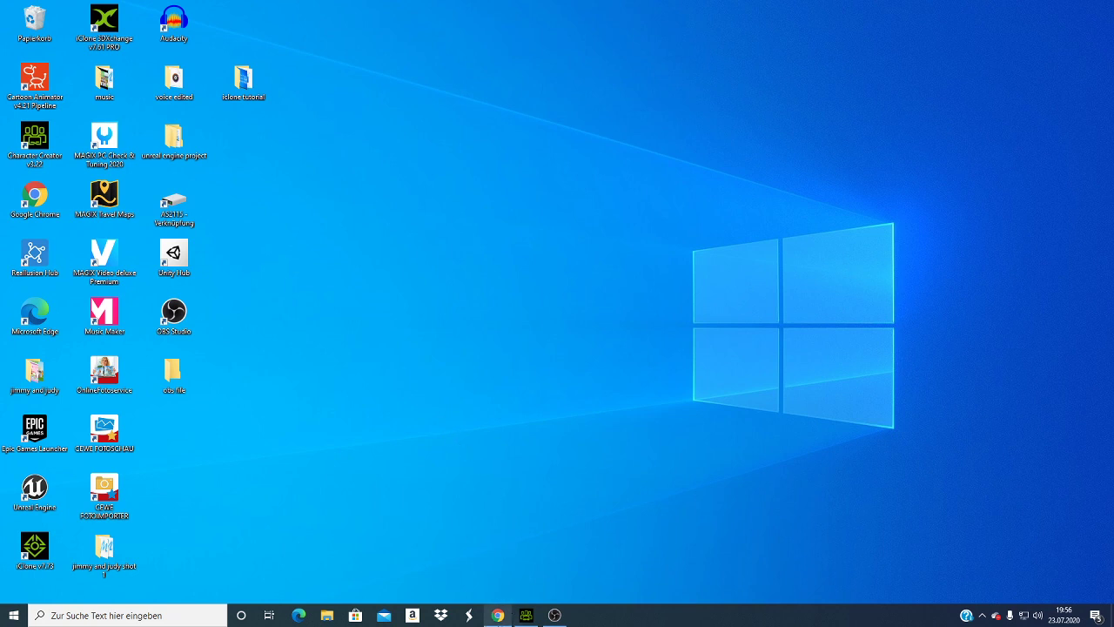
Step: Restore the Chrome window showing the Character Creator 3 product page
left_click(497, 614)
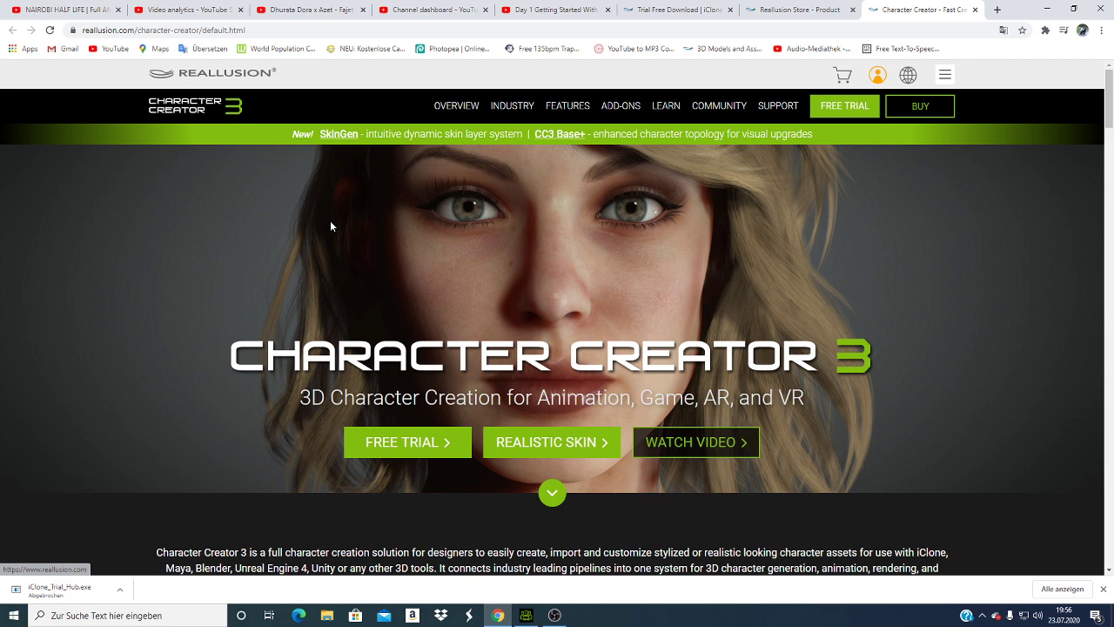
Step: Scroll the Character Creator 3 overview down to the Professional ZBrush Character Pipeline section
scroll(750, 409, "down", 1)
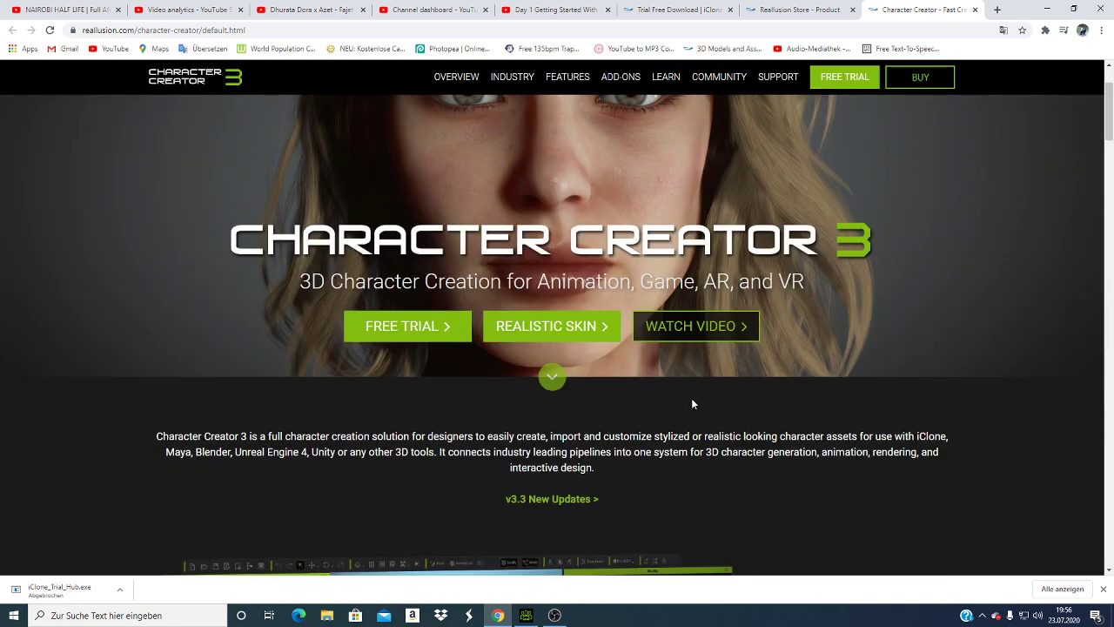
scroll(693, 403, "down", 3)
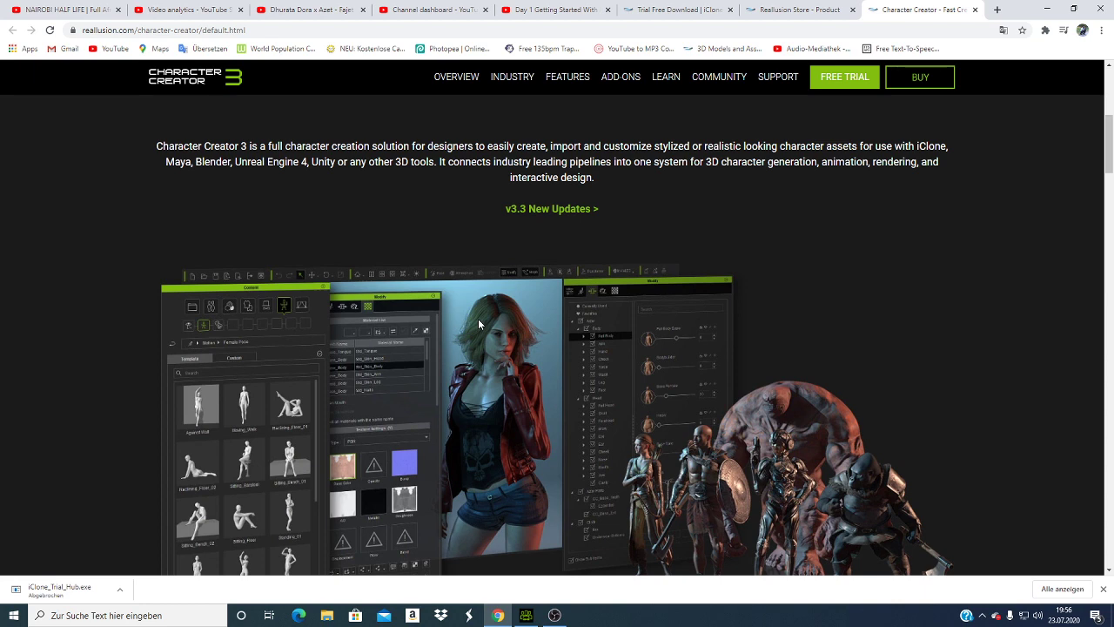
scroll(676, 360, "down", 1)
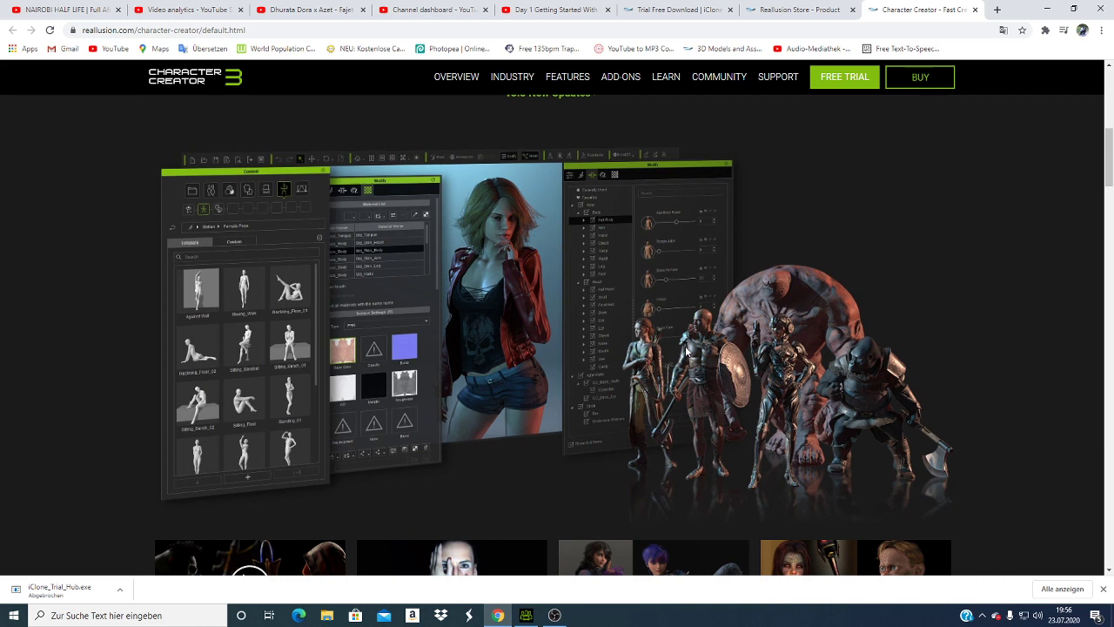
scroll(696, 322, "down", 10)
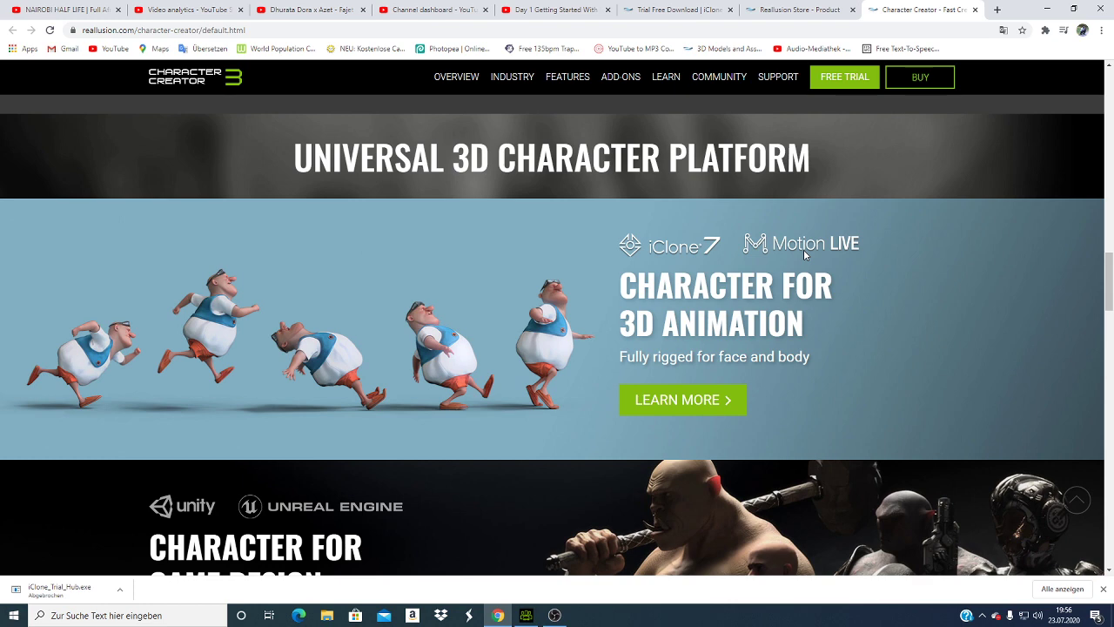
scroll(437, 341, "down", 5)
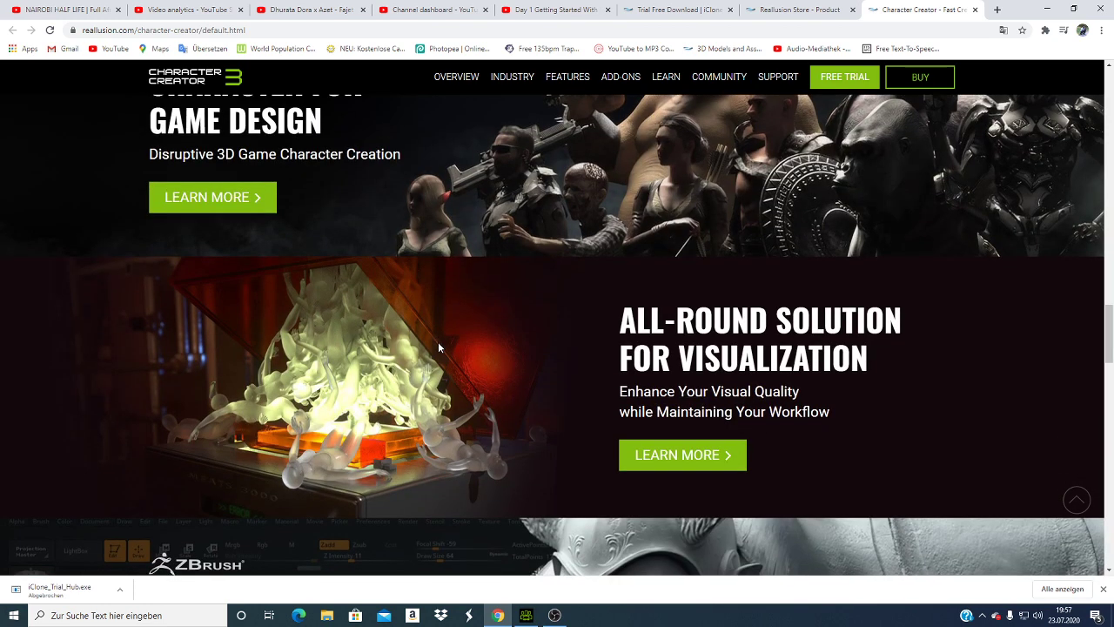
scroll(438, 341, "up", 3)
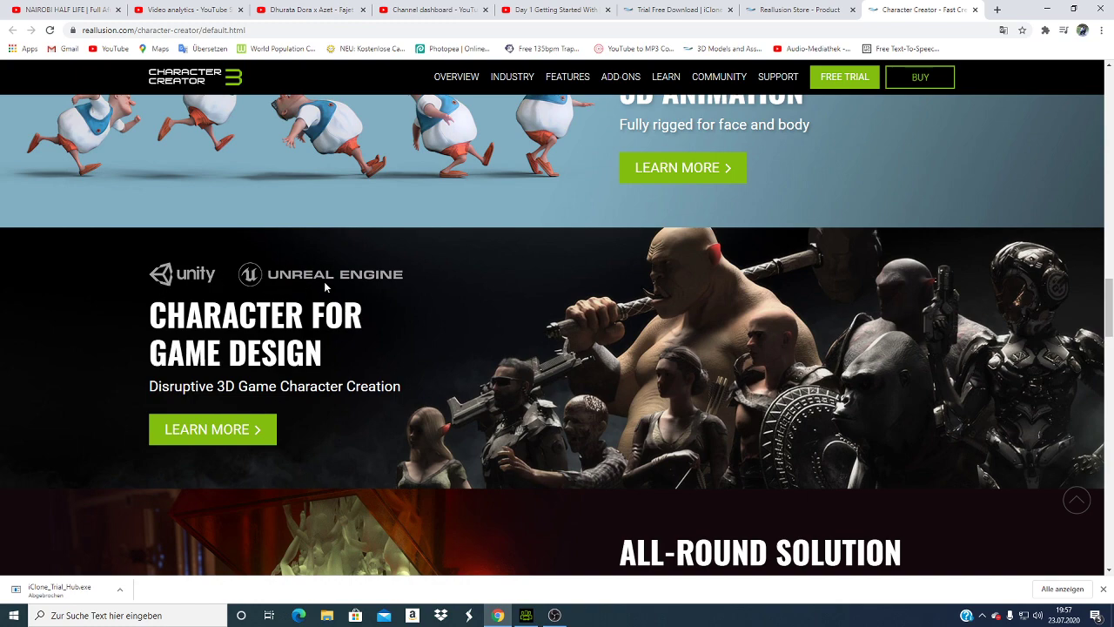
scroll(392, 384, "down", 1)
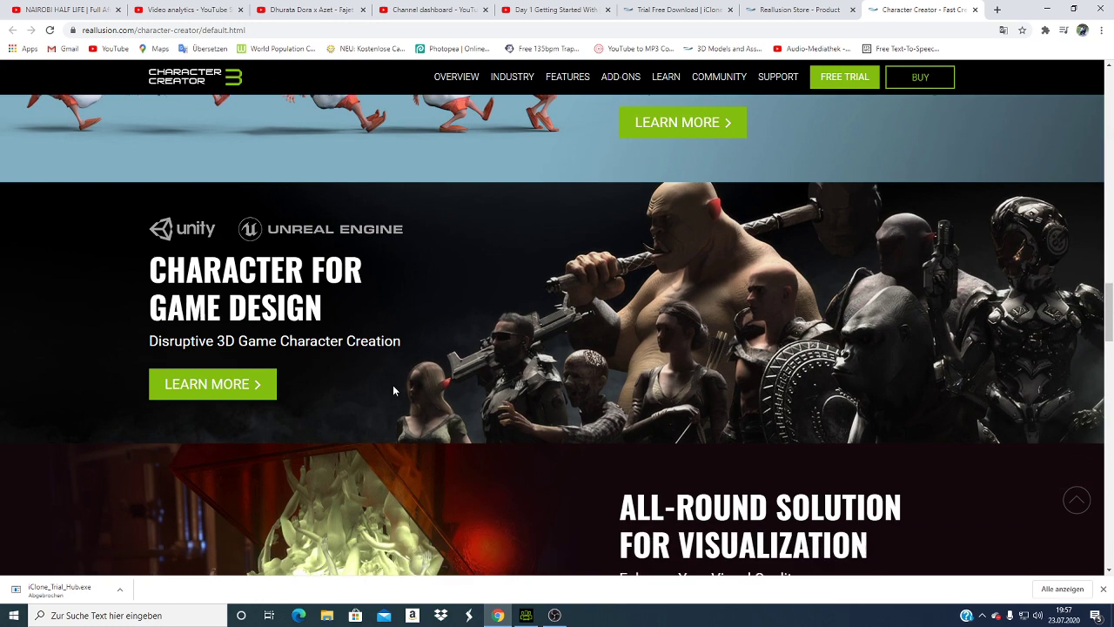
scroll(392, 385, "down", 1)
scroll(393, 385, "down", 1)
scroll(392, 384, "down", 3)
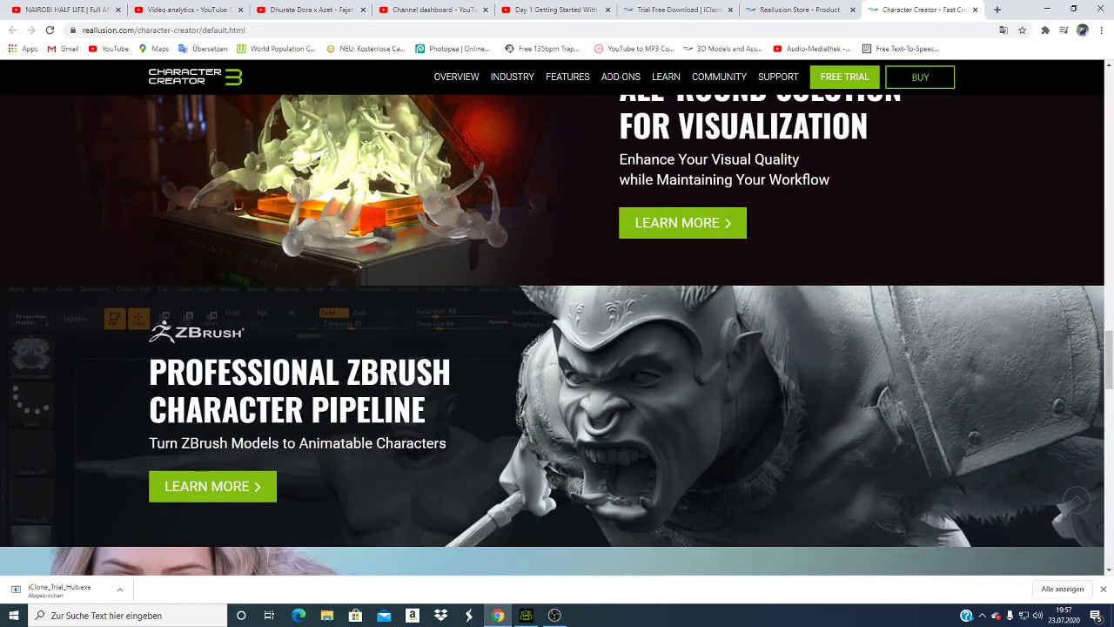
scroll(390, 380, "down", 1)
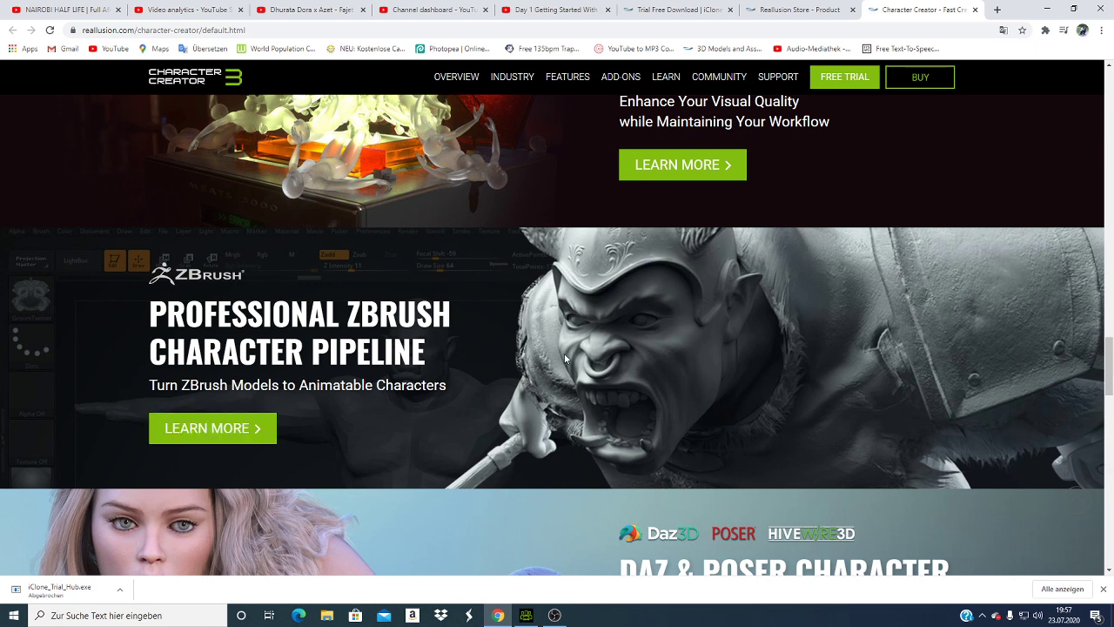
Step: Scroll past the Daz & Poser Character Transformer section to the Realistic 3D Scan Workflow
scroll(564, 357, "down", 3)
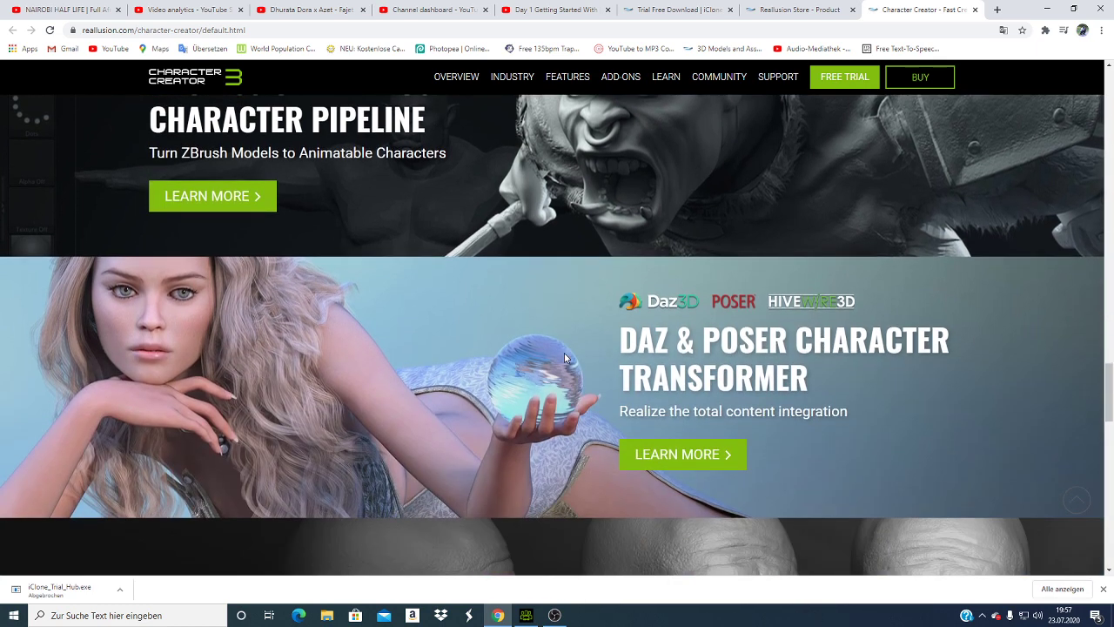
left_click_drag(564, 357, 693, 383)
left_click(658, 318)
scroll(761, 369, "down", 1)
scroll(761, 369, "down", 2)
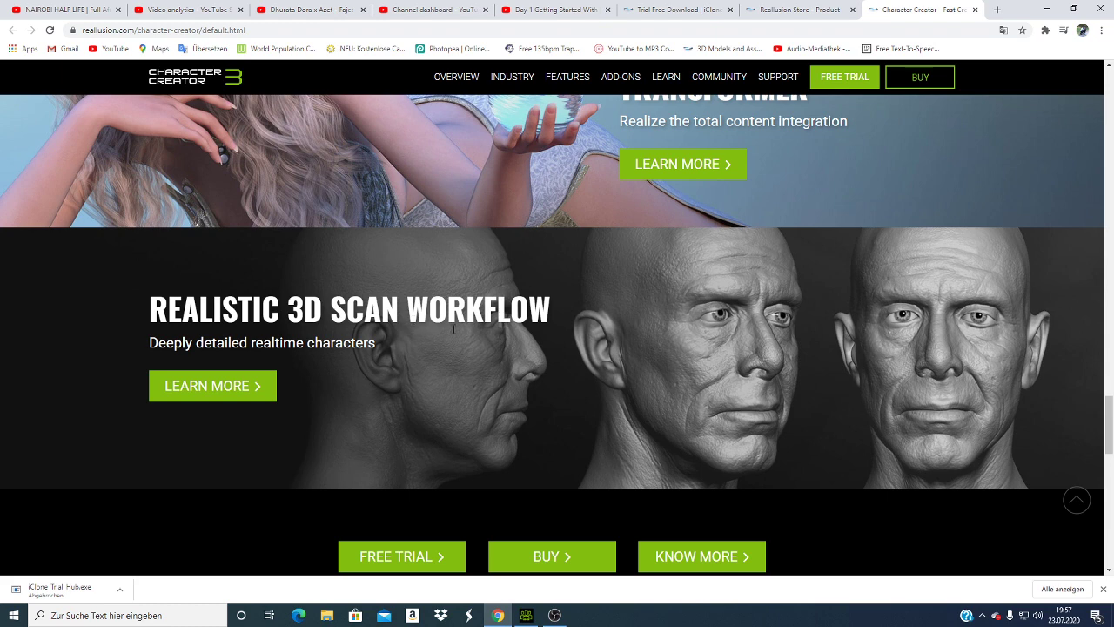
scroll(454, 328, "down", 1)
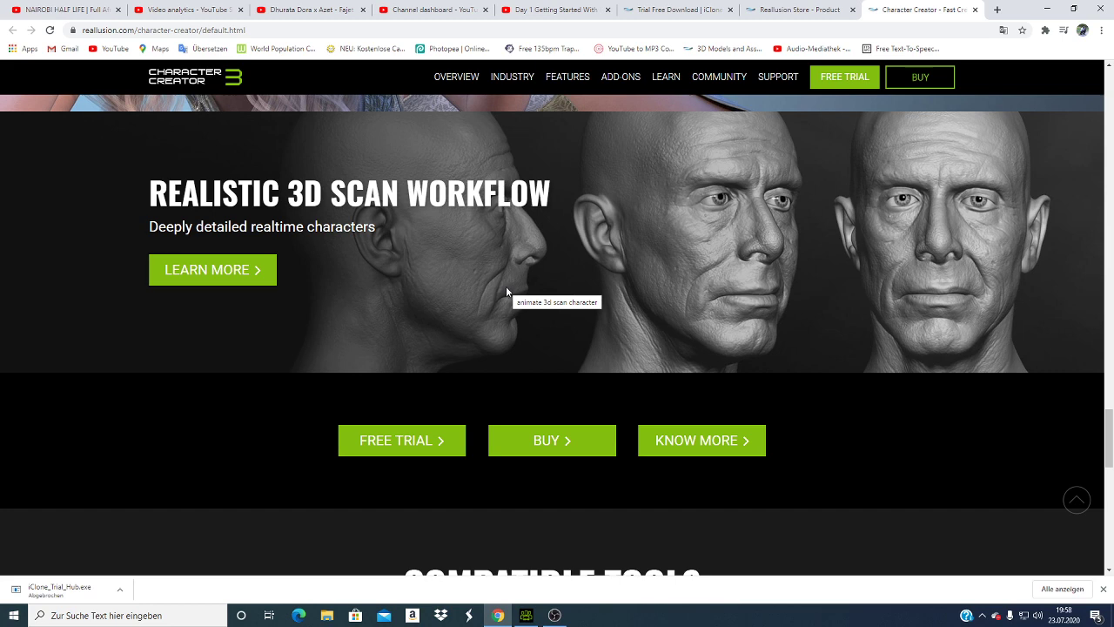
scroll(505, 285, "down", 2)
Step: Bring up the Compatible Tools list with Substance Painter, 3DCoat, Sketchfab and Cinema 4D
scroll(508, 291, "down", 2)
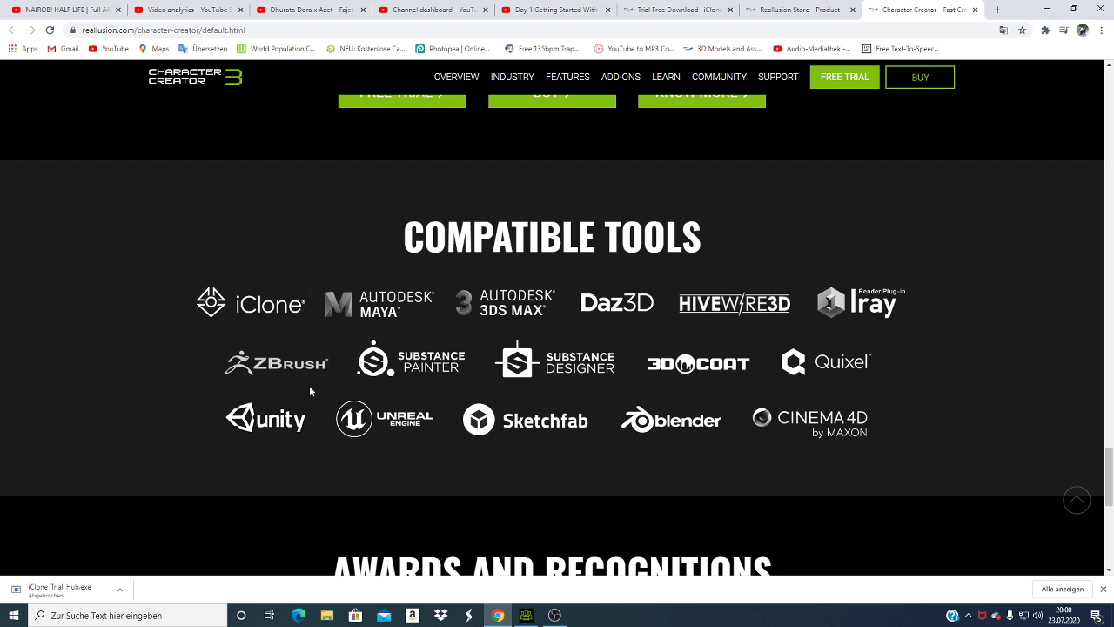
Step: Glance at the awards, then open the $149.00 Character Creator 3 Pipeline store page via BUY
scroll(309, 391, "down", 3)
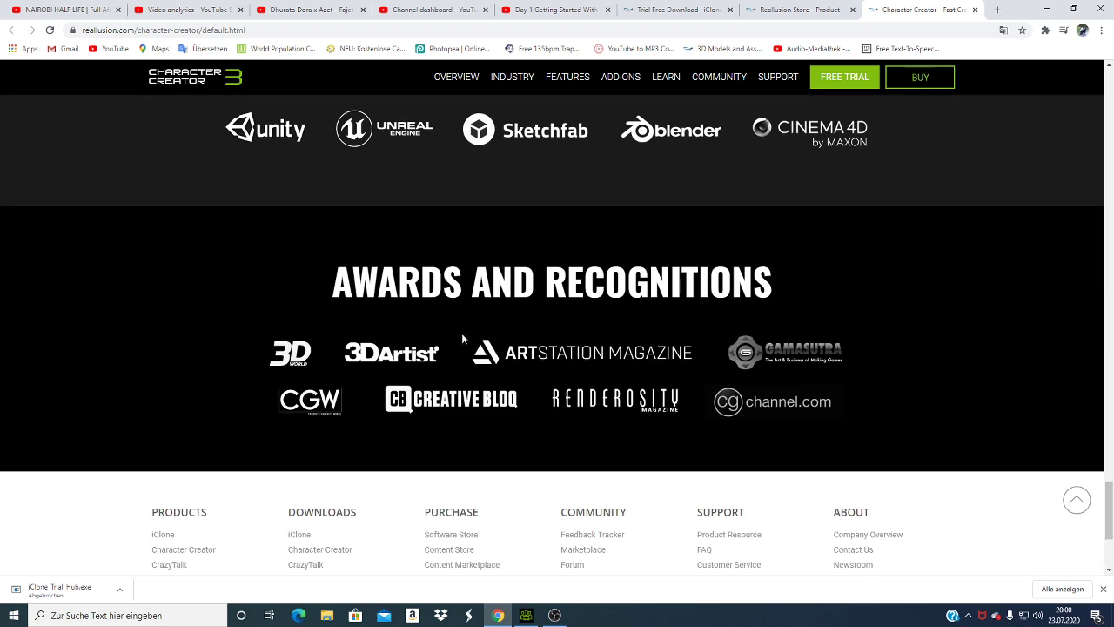
scroll(465, 340, "up", 4)
scroll(494, 309, "up", 5)
scroll(491, 307, "up", 1)
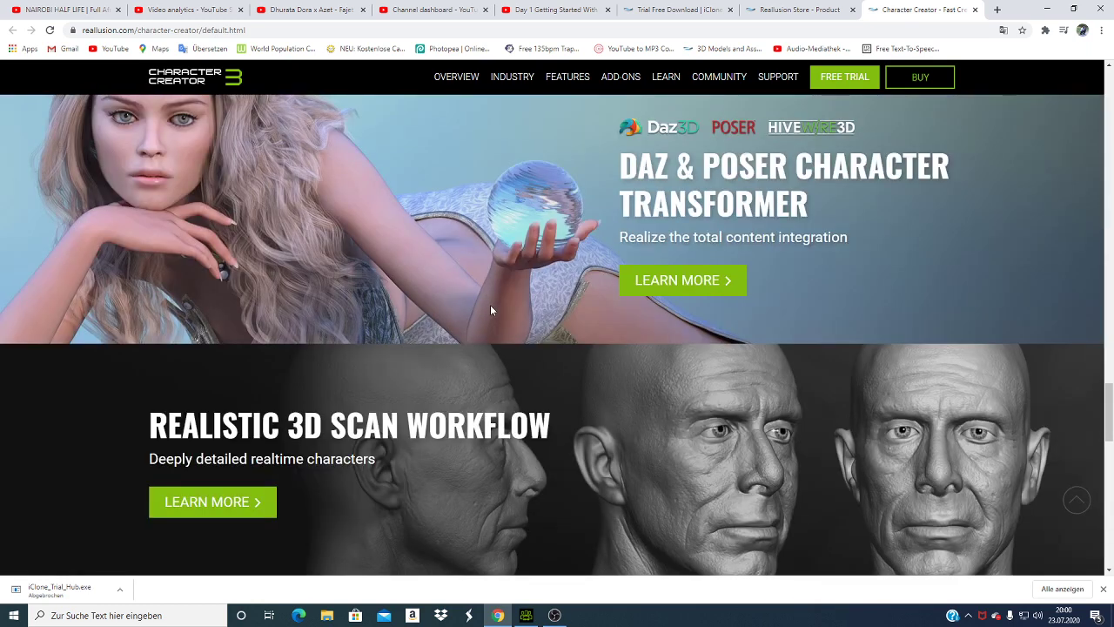
scroll(483, 304, "up", 5)
scroll(470, 300, "up", 4)
scroll(462, 300, "up", 4)
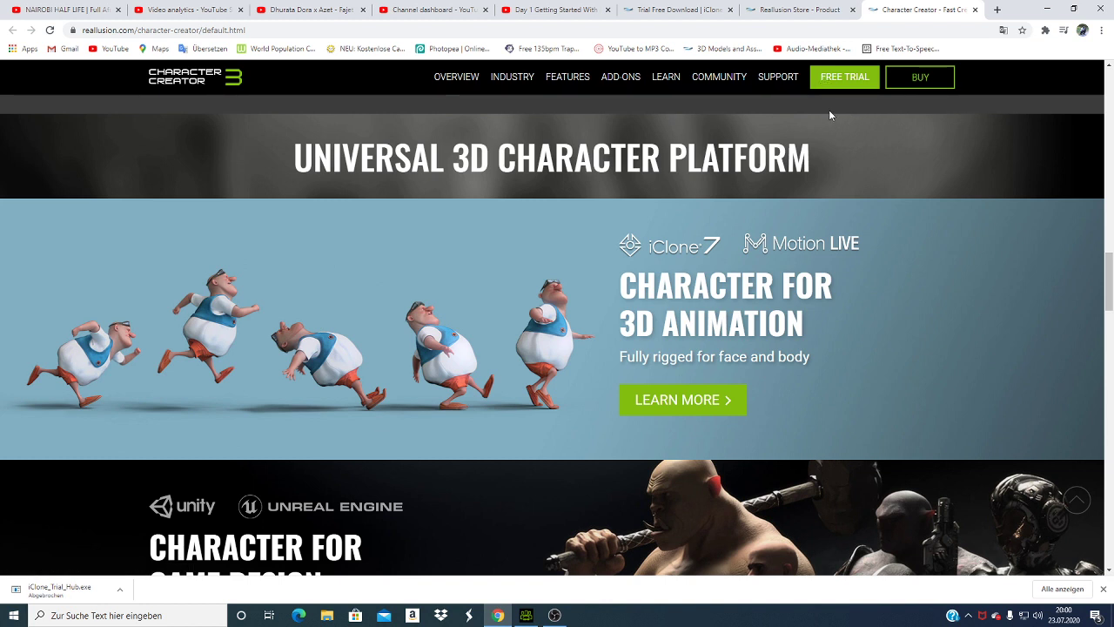
mouse_move(666, 76)
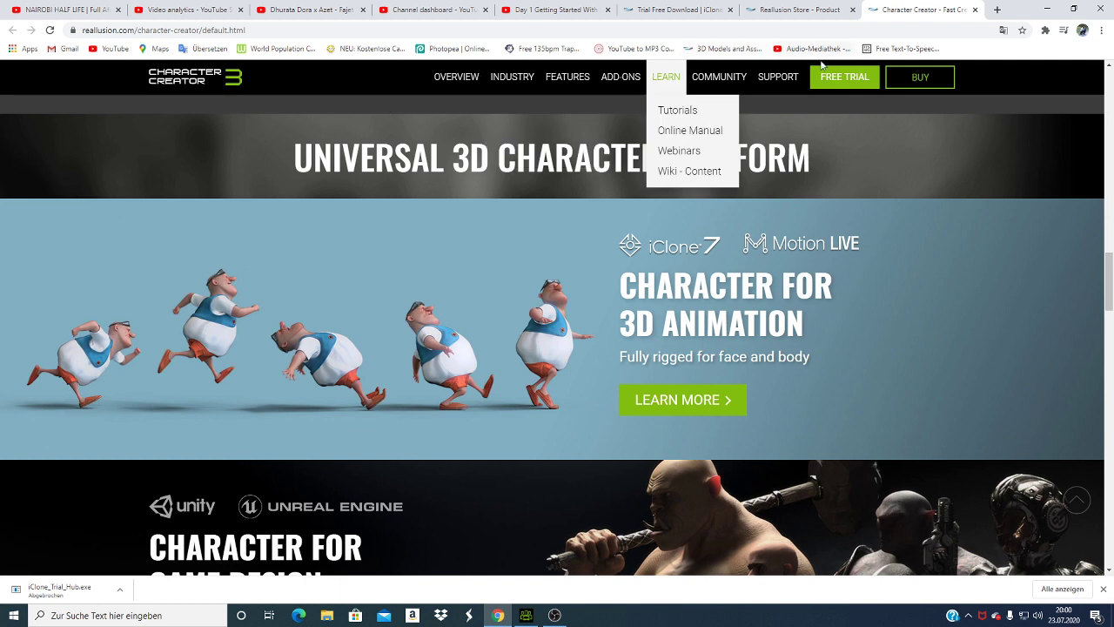
left_click(936, 82)
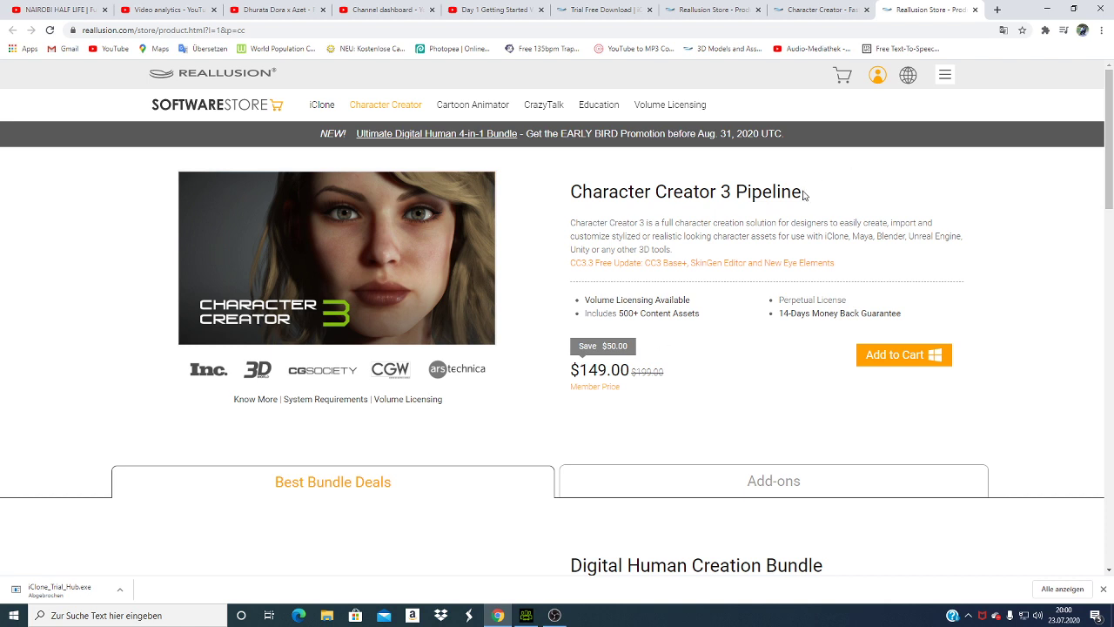
Step: Review the store's Best Bundle Deals, starting with the Digital Human Creation Bundle
mouse_move(807, 190)
left_mouse_down()
mouse_move(699, 192)
mouse_move(545, 217)
left_mouse_up()
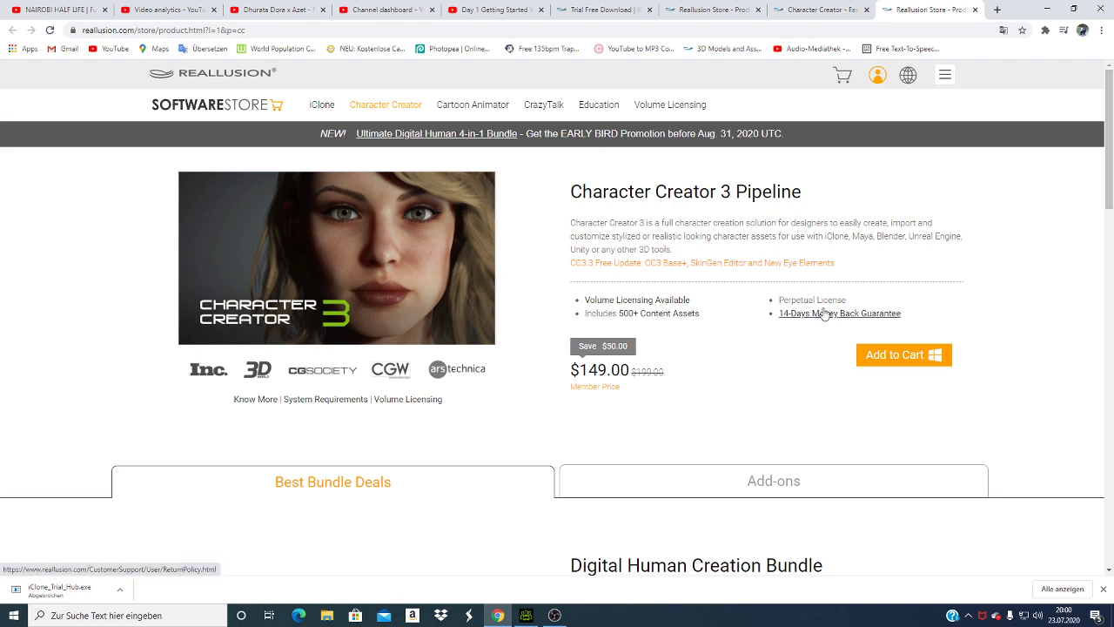
scroll(822, 314, "down", 4)
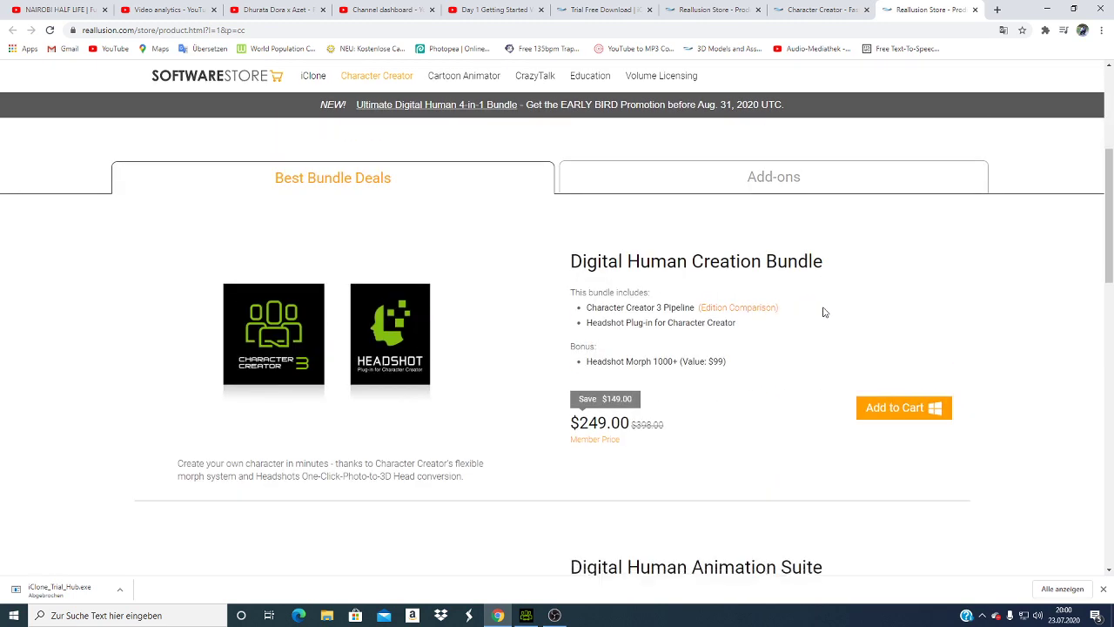
scroll(824, 311, "down", 2)
scroll(825, 311, "down", 2)
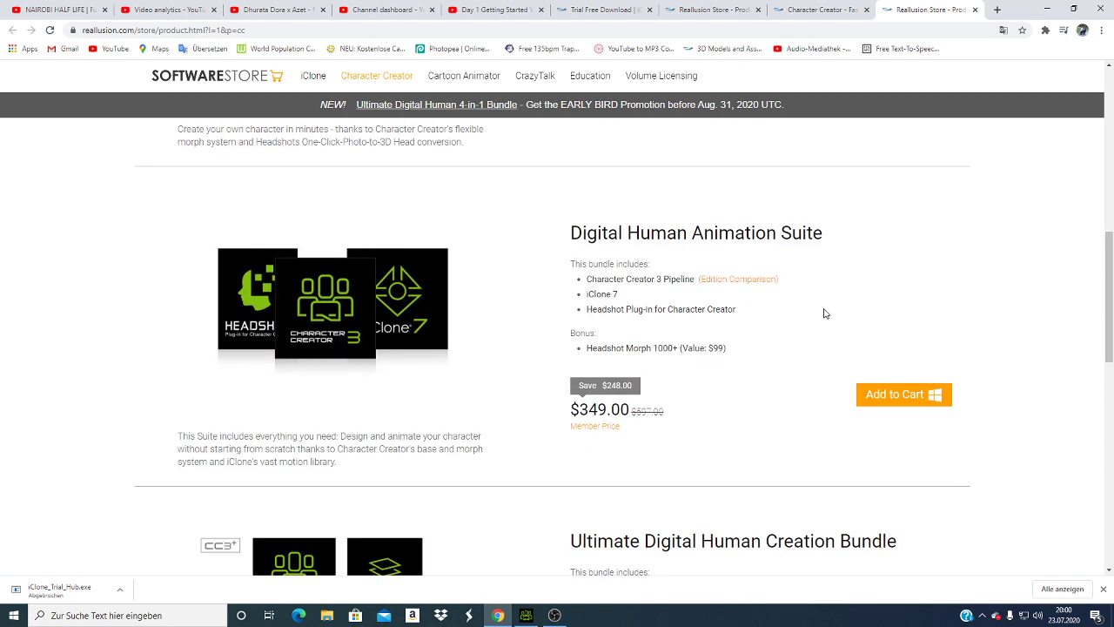
scroll(810, 287, "up", 3)
scroll(705, 213, "up", 3)
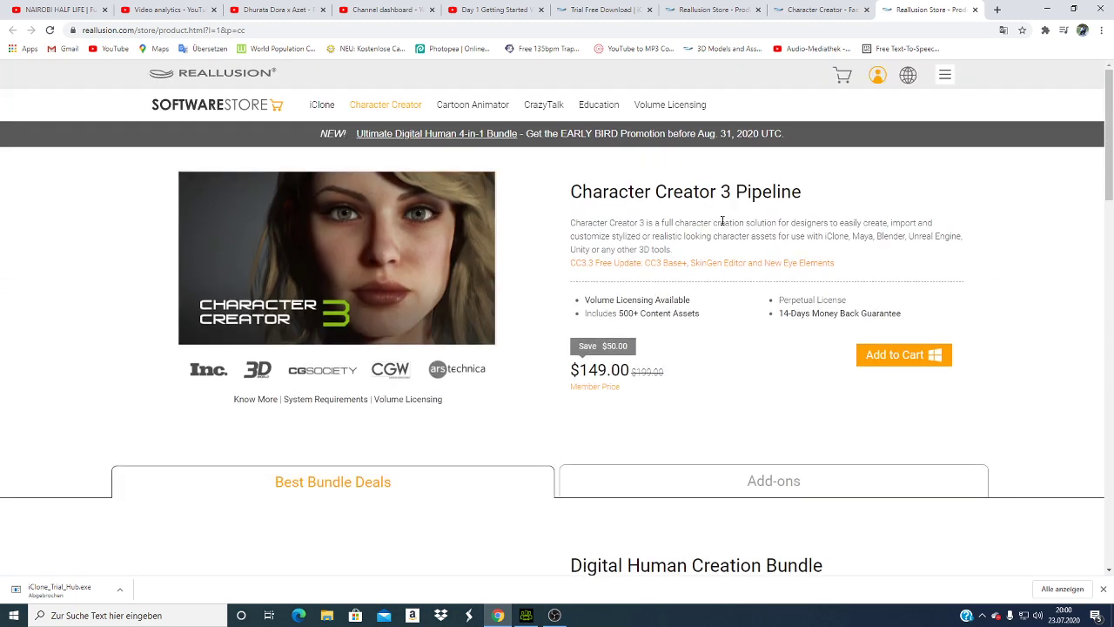
scroll(722, 221, "down", 2)
scroll(723, 222, "up", 2)
scroll(723, 221, "down", 2)
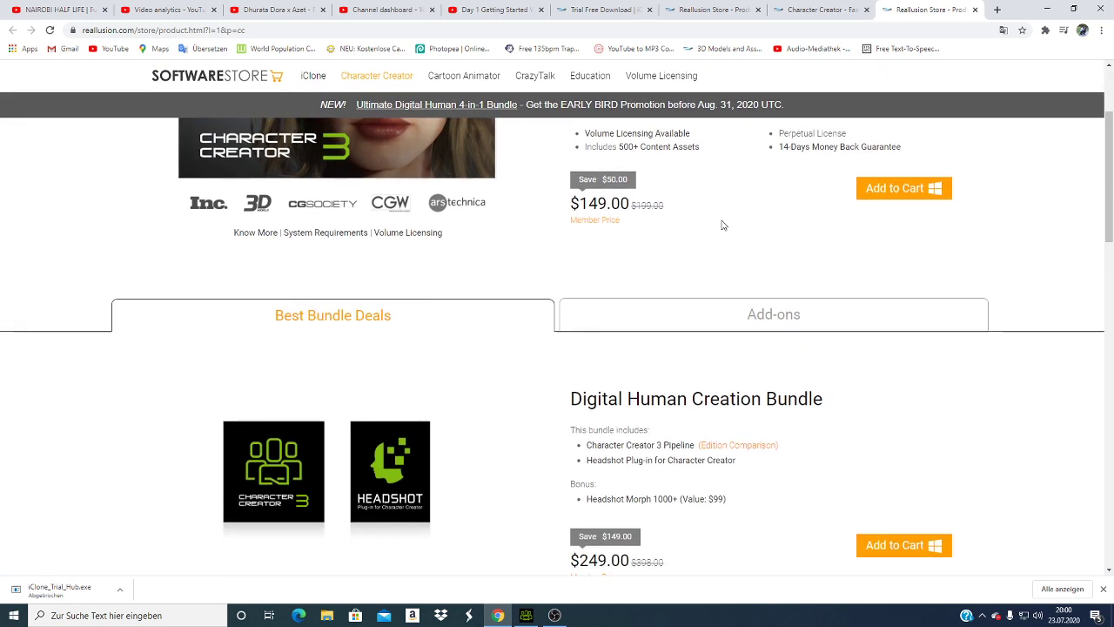
scroll(719, 224, "up", 1)
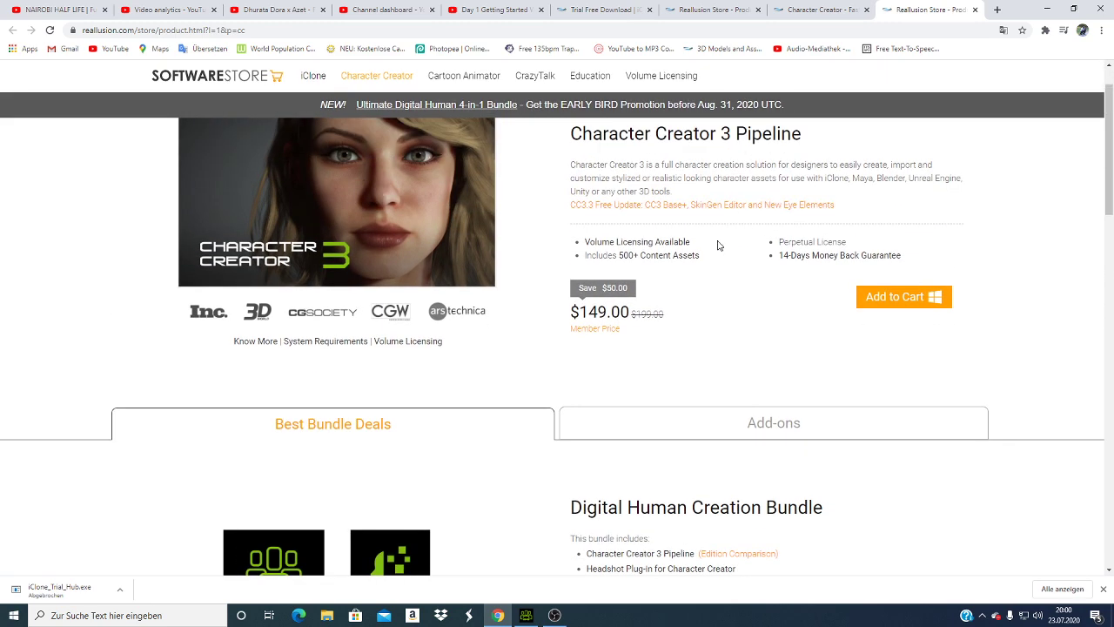
scroll(582, 279, "down", 2)
scroll(581, 280, "up", 2)
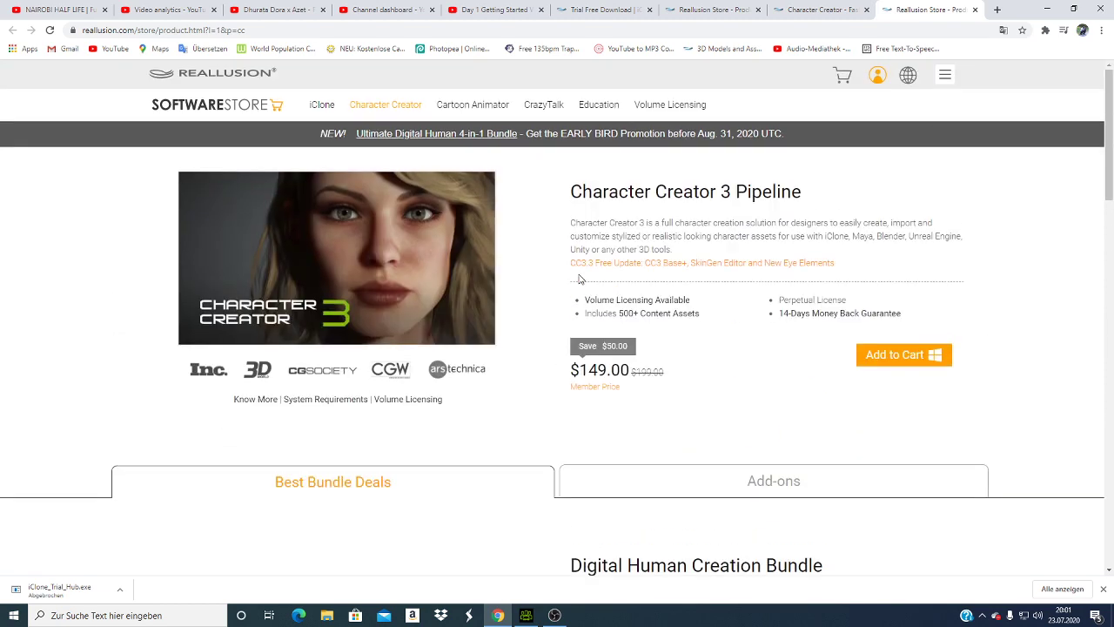
Step: Go back to the Character Creator overview tab and open the free trial download page
left_click(832, 17)
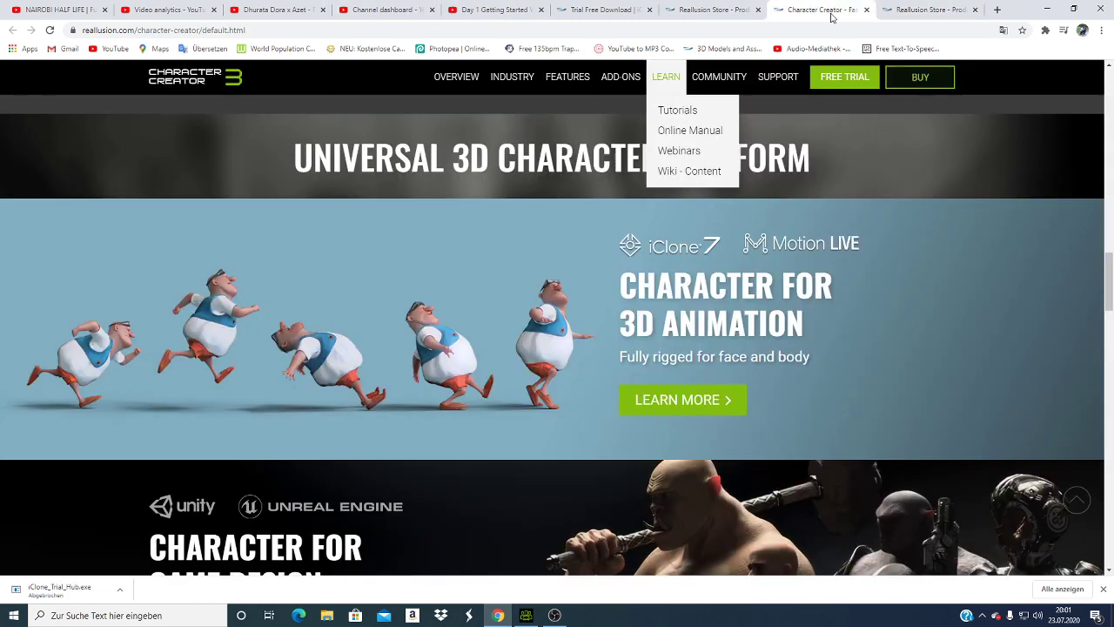
left_click(867, 81)
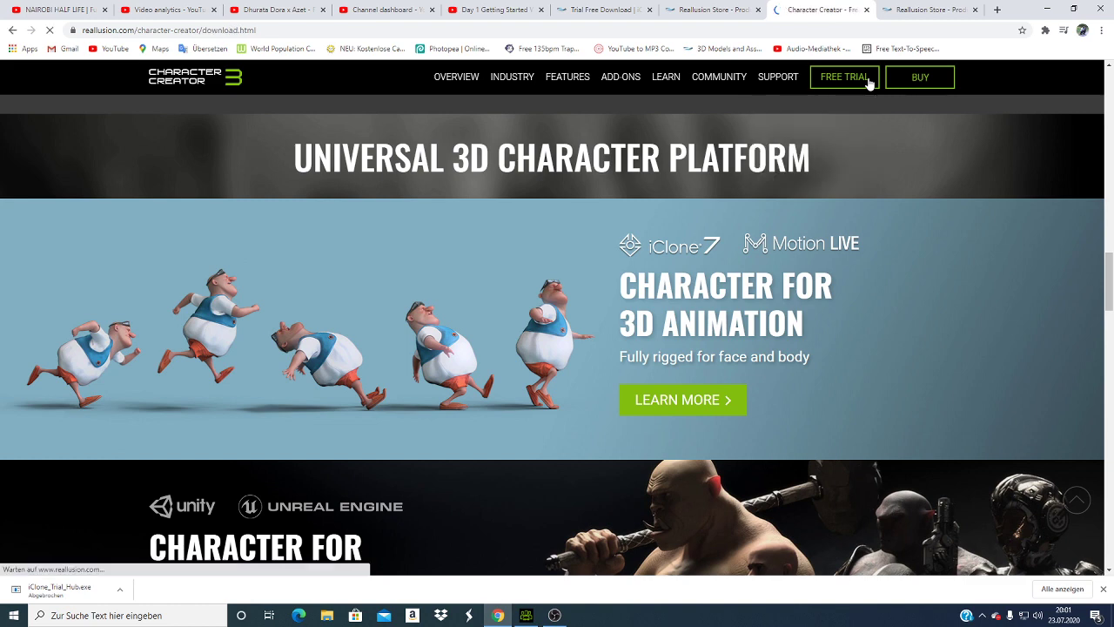
scroll(629, 292, "down", 1)
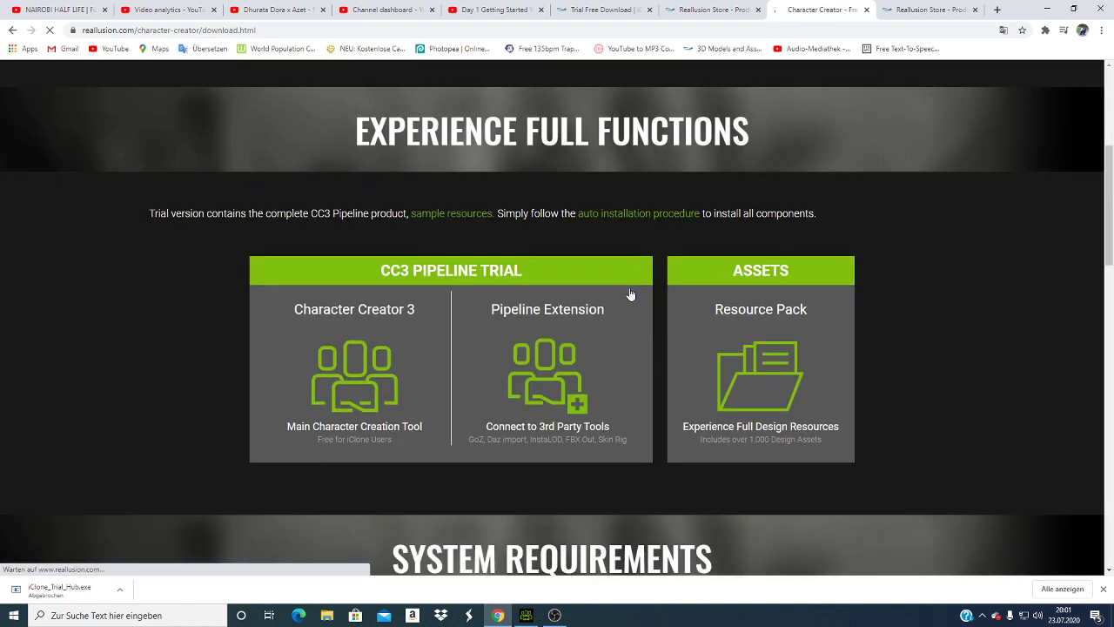
scroll(629, 293, "down", 5)
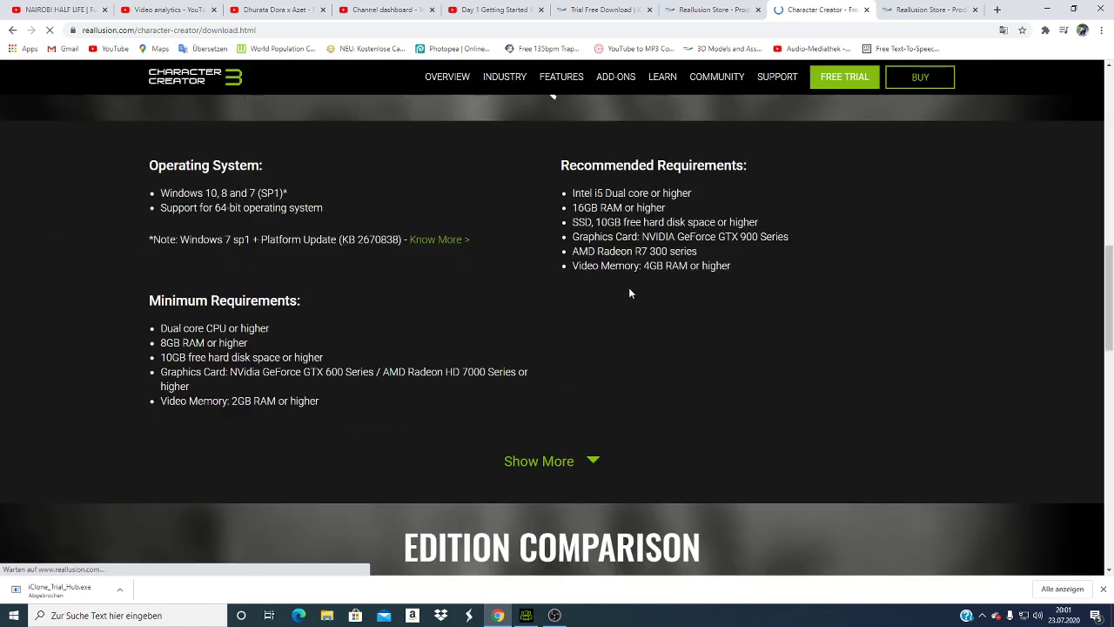
scroll(629, 292, "down", 3)
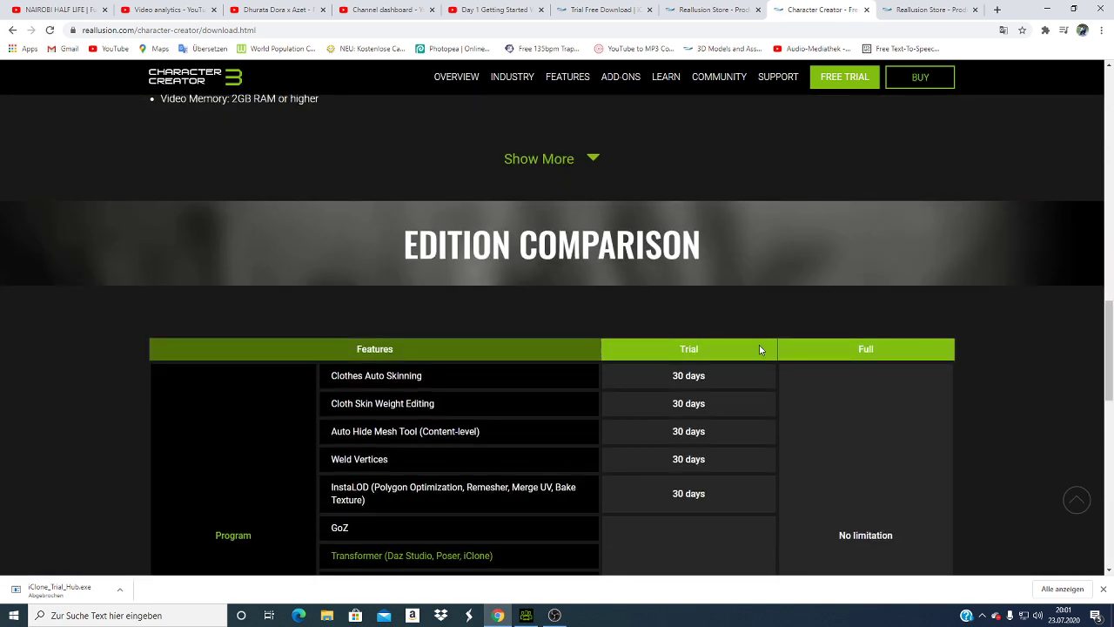
Step: Review the trial versus full Edition Comparison table, then minimize the browser
scroll(797, 353, "down", 1)
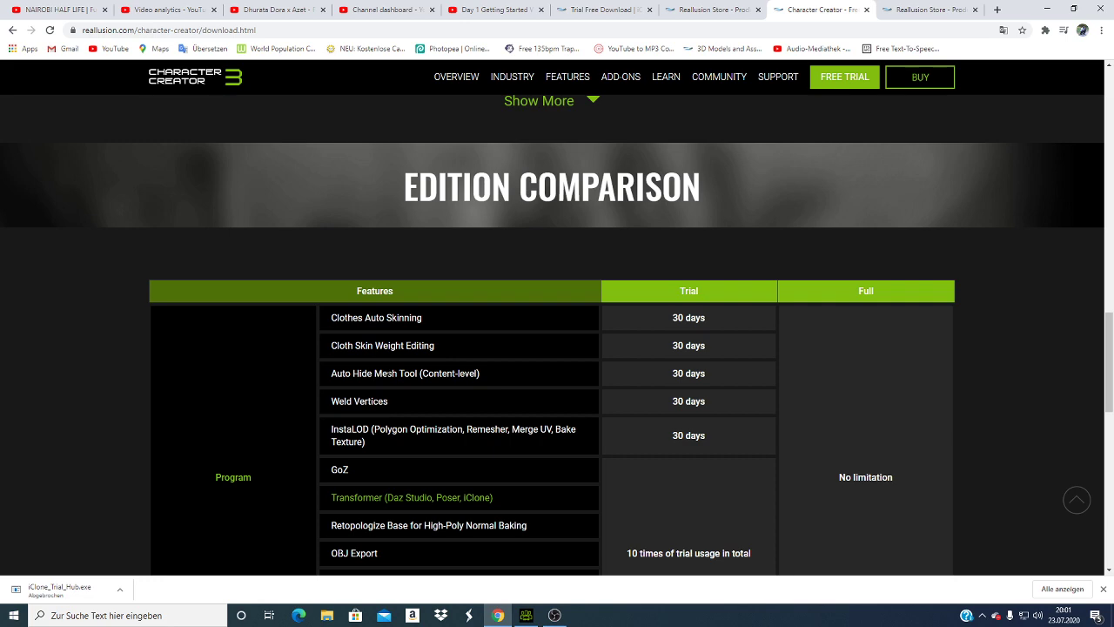
scroll(951, 410, "down", 3)
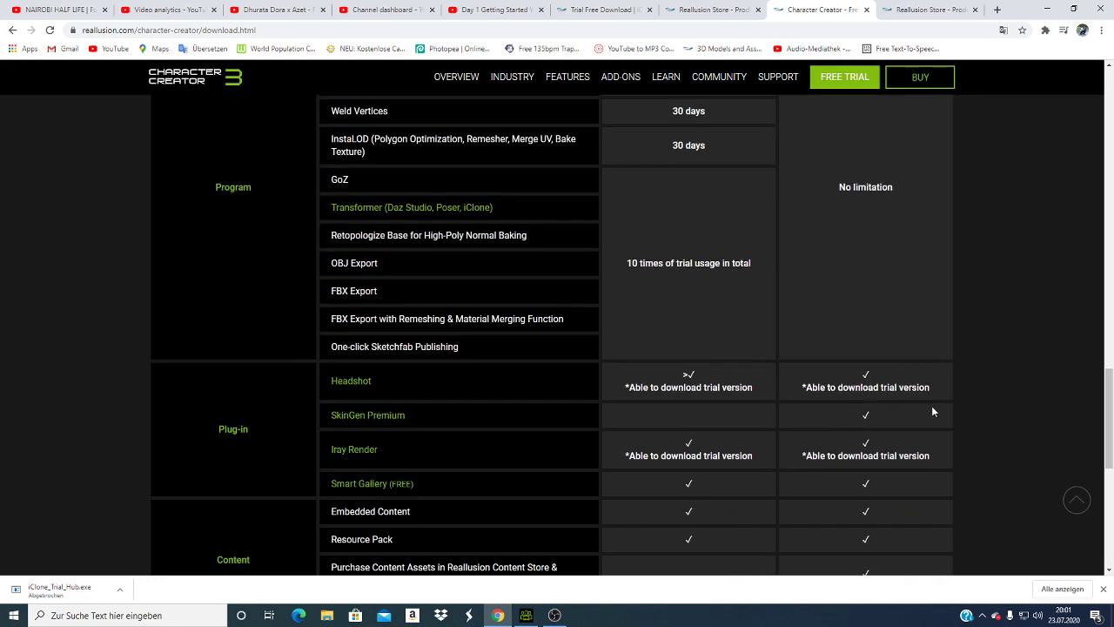
scroll(853, 265, "down", 2)
scroll(868, 285, "down", 2)
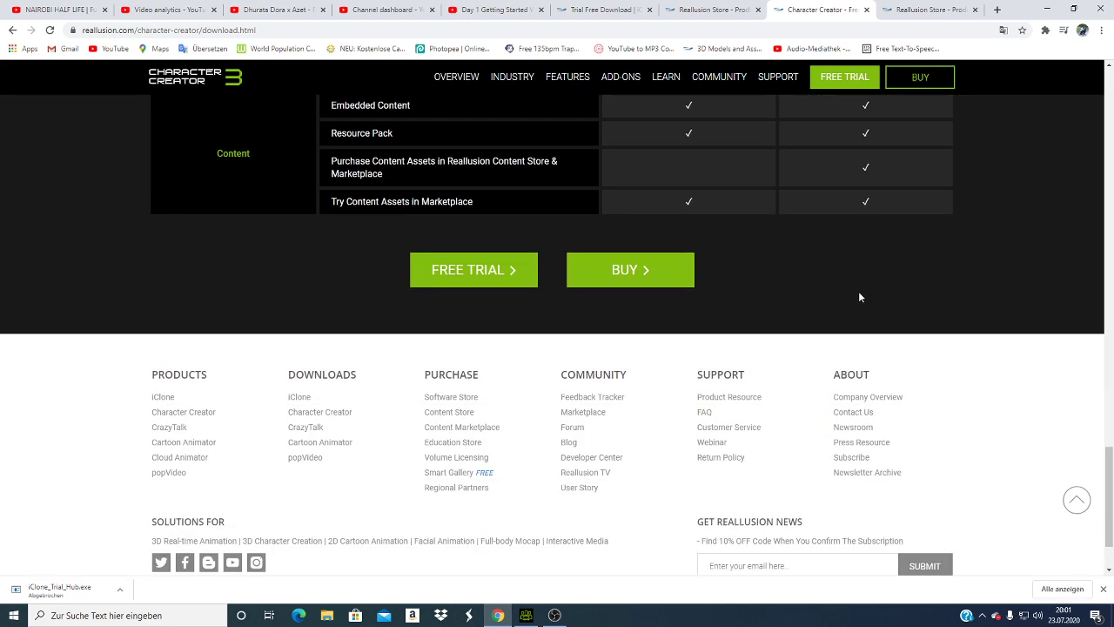
scroll(858, 291, "up", 3)
scroll(859, 296, "up", 4)
scroll(856, 294, "down", 4)
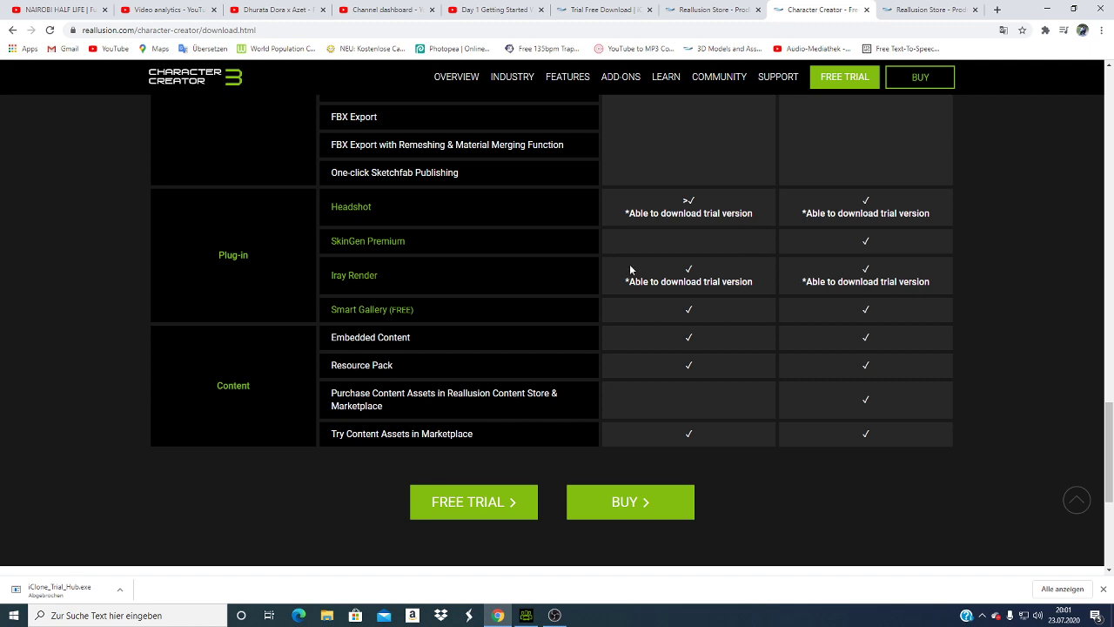
scroll(673, 400, "up", 3)
scroll(673, 396, "up", 1)
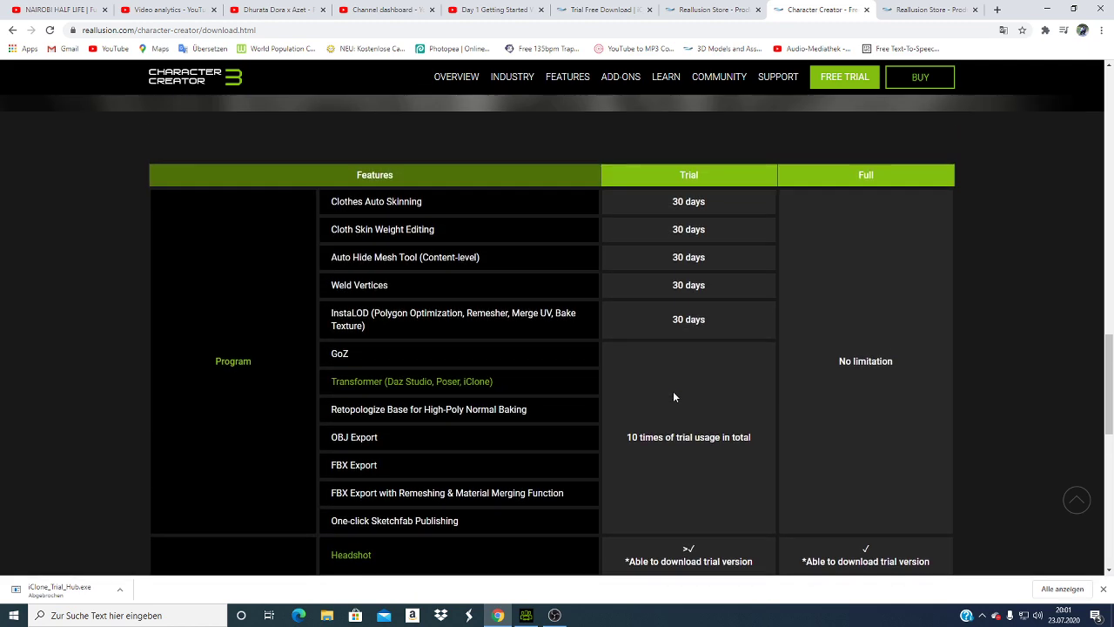
scroll(673, 391, "down", 1)
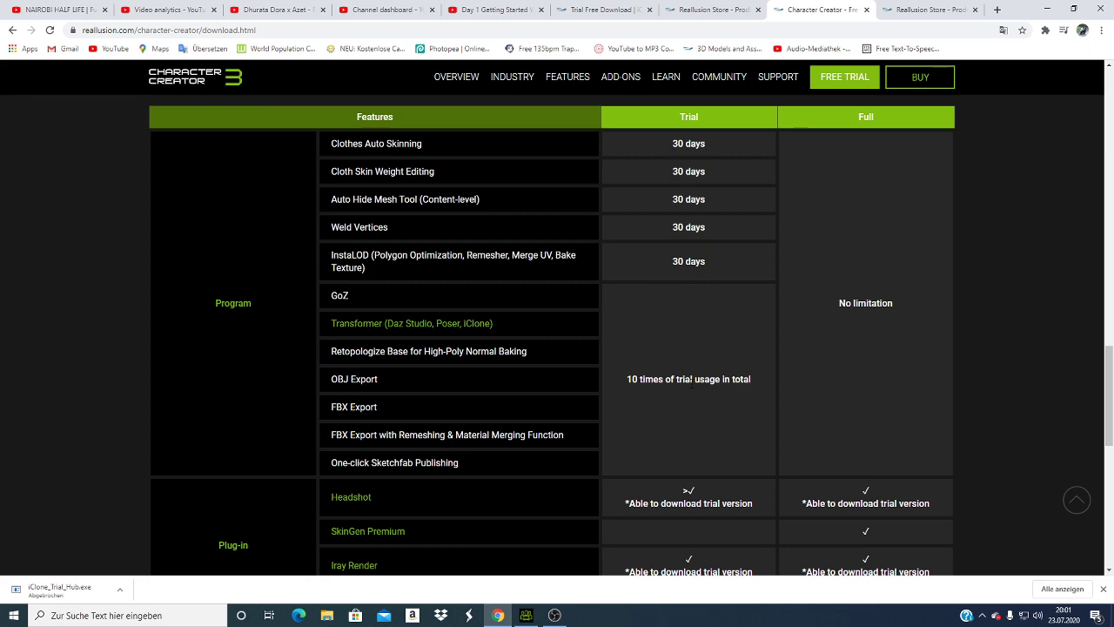
scroll(671, 379, "down", 1)
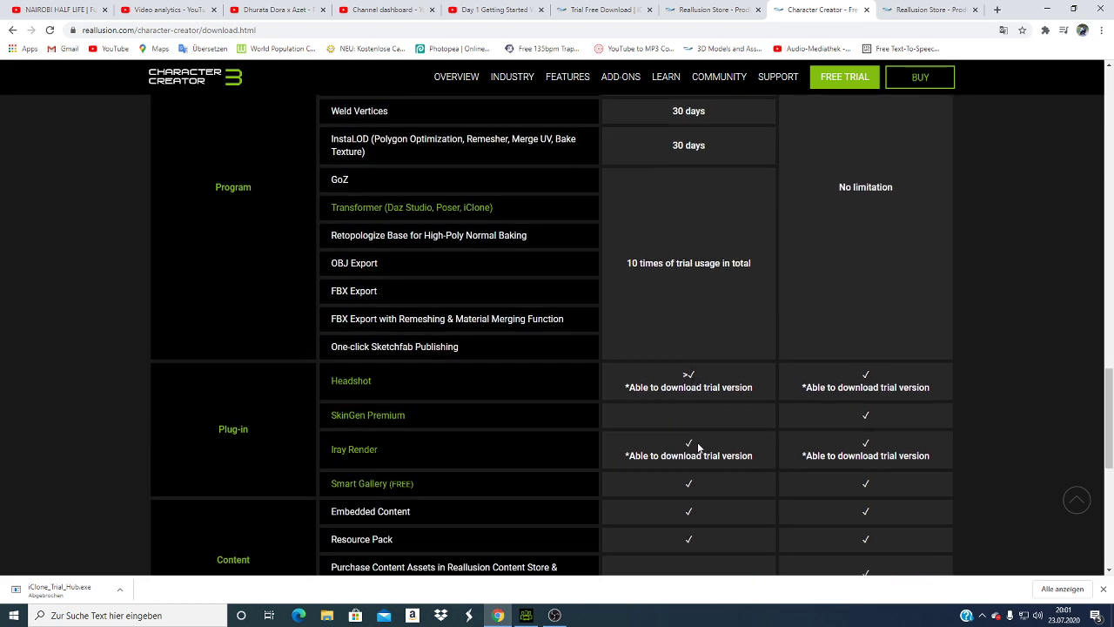
scroll(696, 449, "up", 3)
scroll(689, 442, "down", 2)
scroll(689, 442, "down", 1)
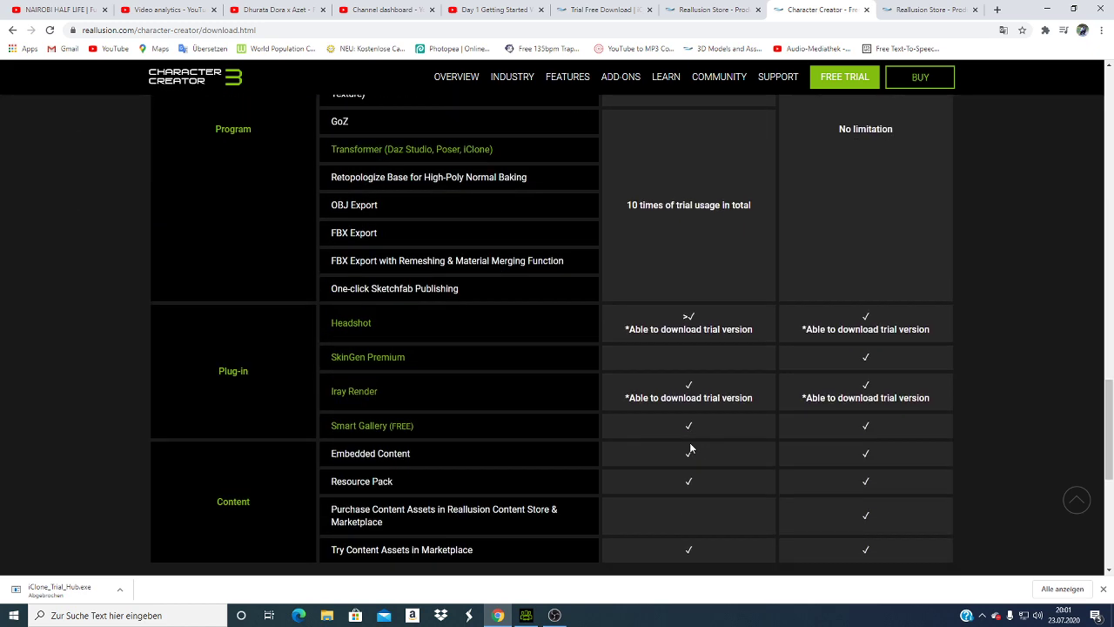
scroll(690, 442, "down", 1)
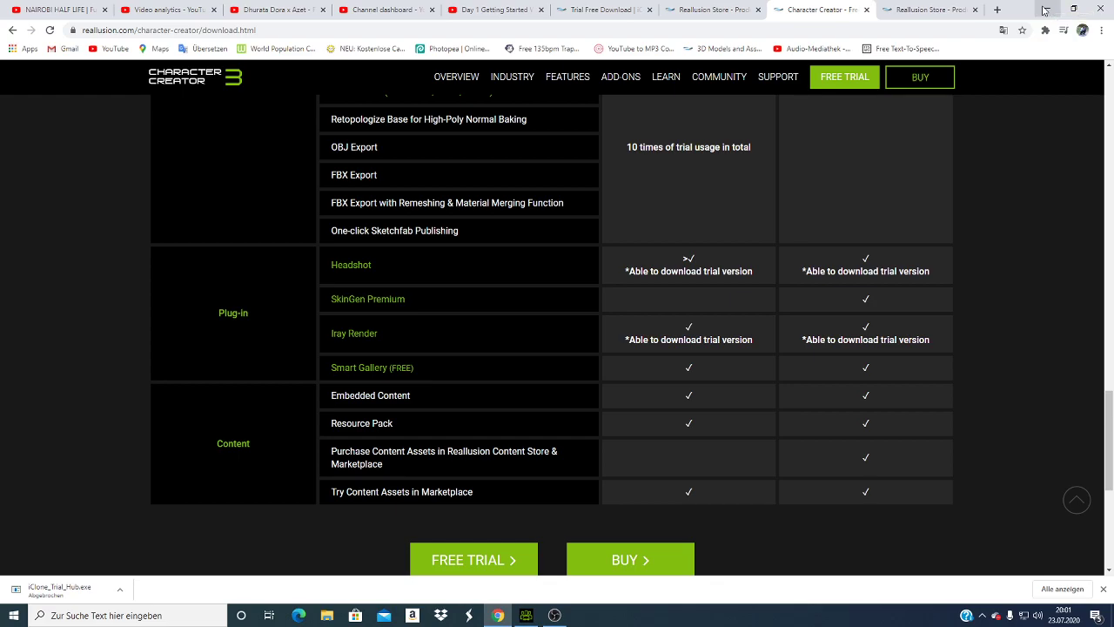
left_click(1046, 10)
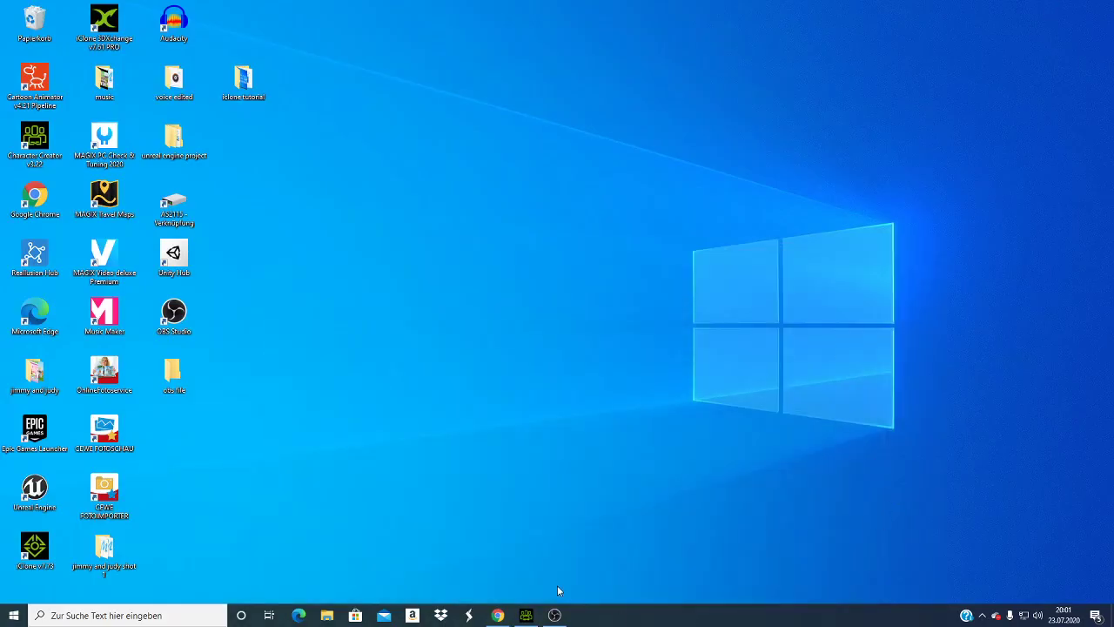
Step: Restore the Character Creator window, showing the CC3_Base Female avatar
left_click(527, 615)
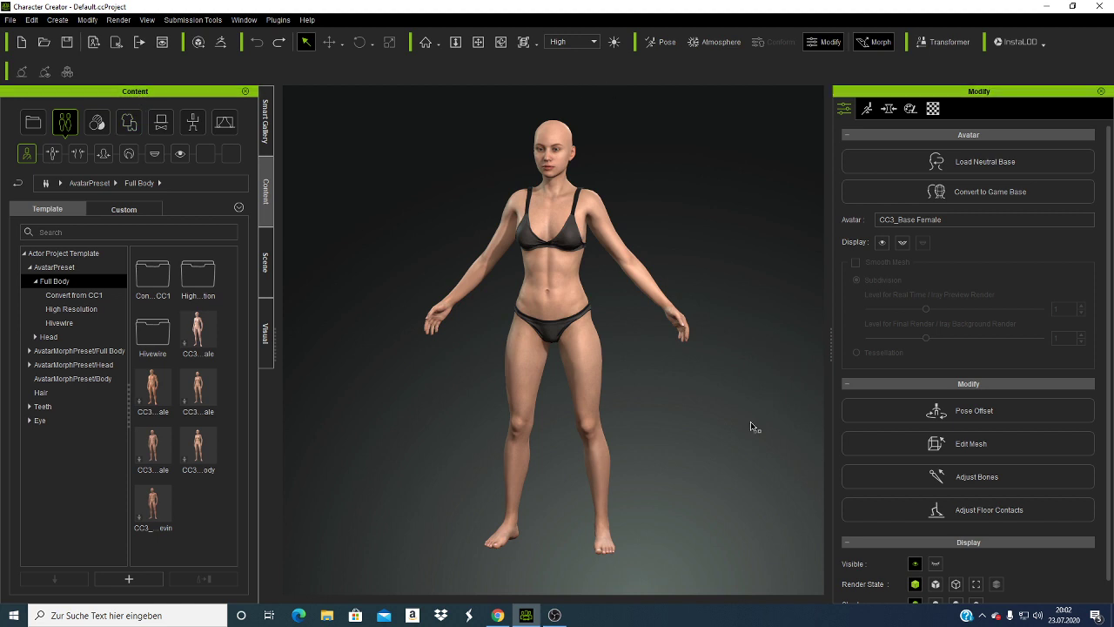
scroll(522, 479, "down", 2)
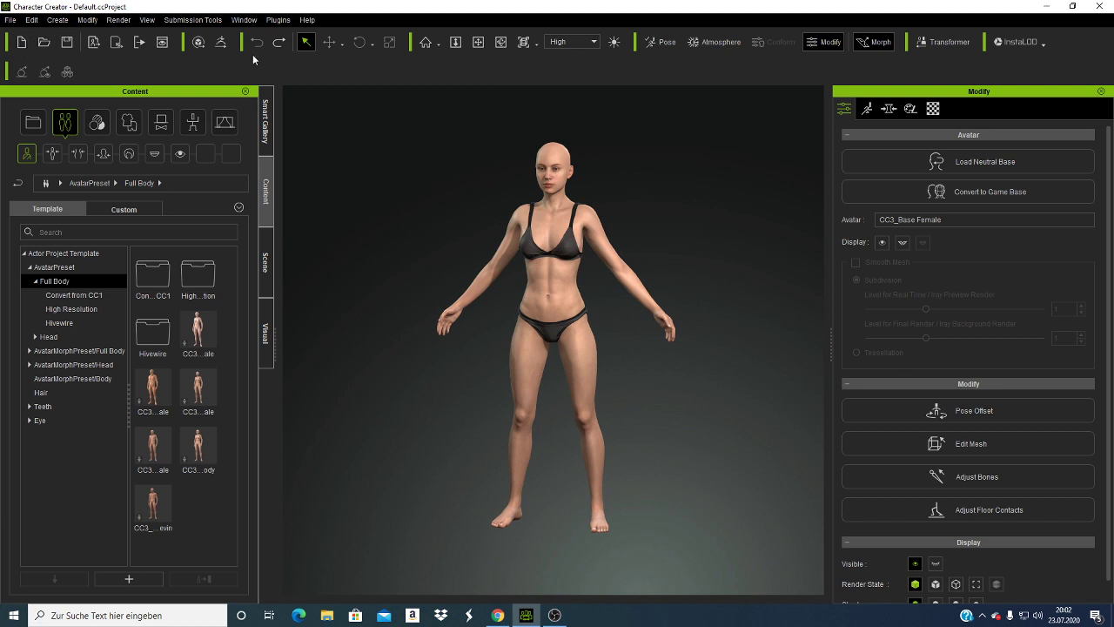
Step: View Pose motion templates and the InstaLOD menu, then return to the Actor AvatarPreset folder
left_click(661, 45)
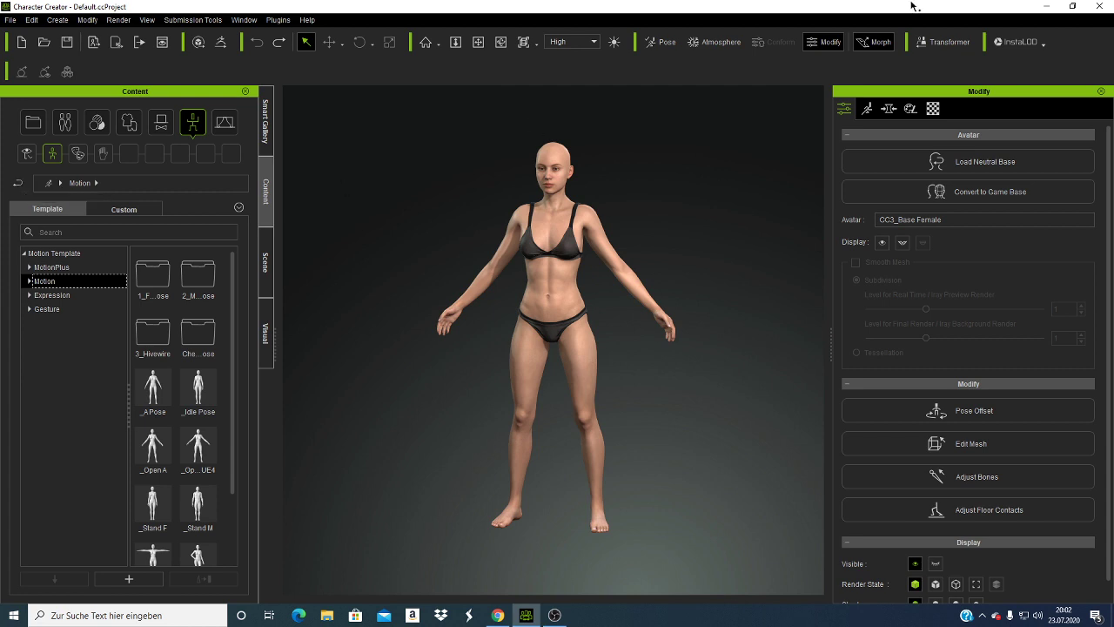
left_click(1041, 45)
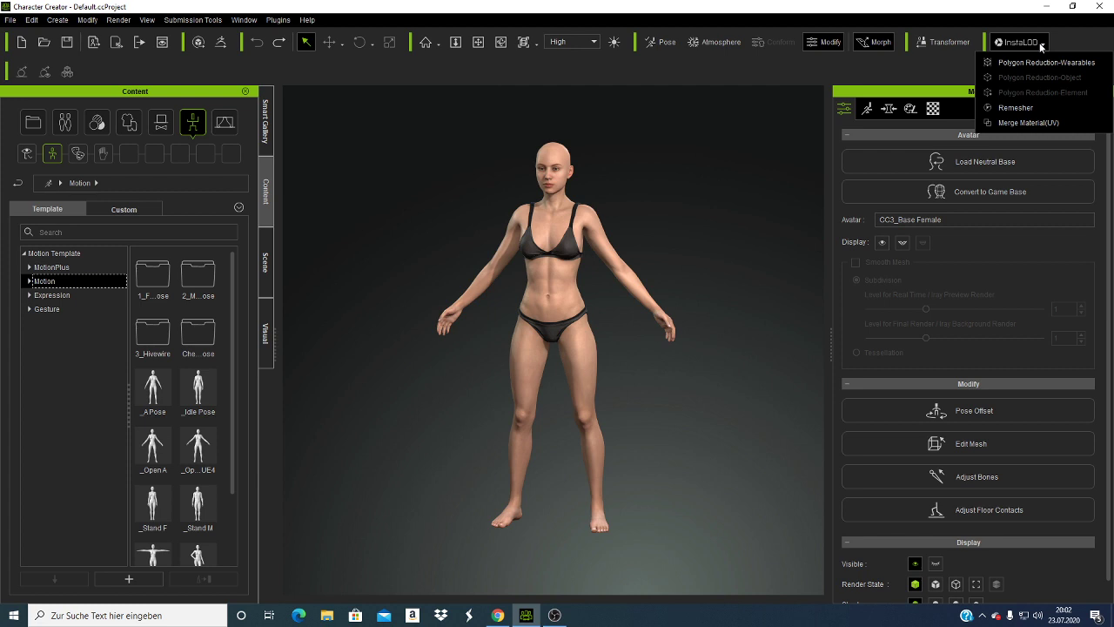
left_click(1078, 42)
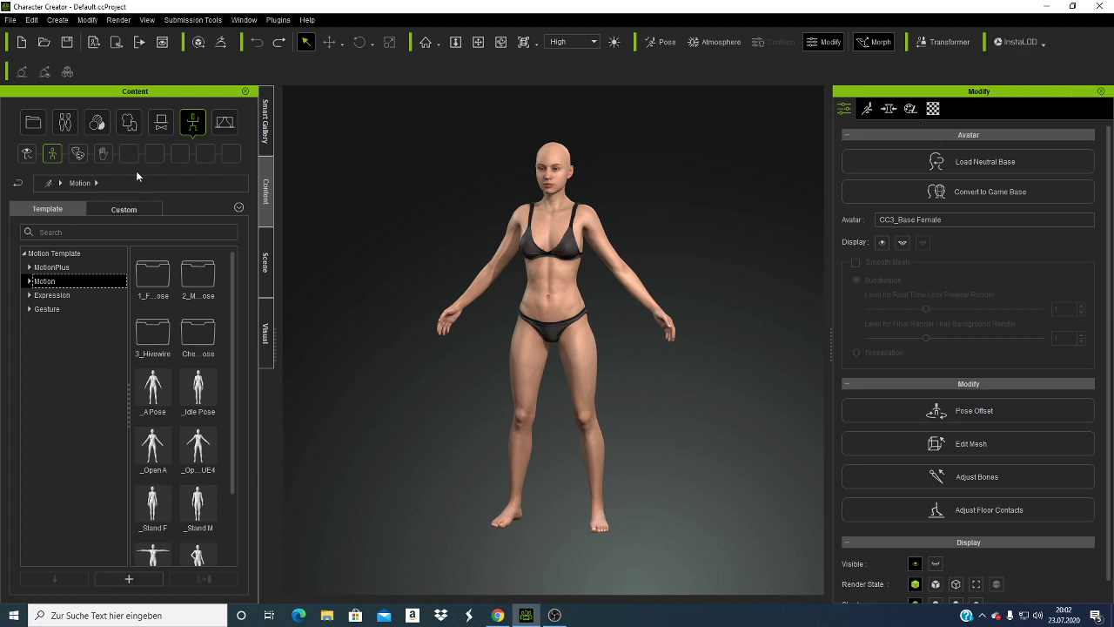
left_click(20, 183)
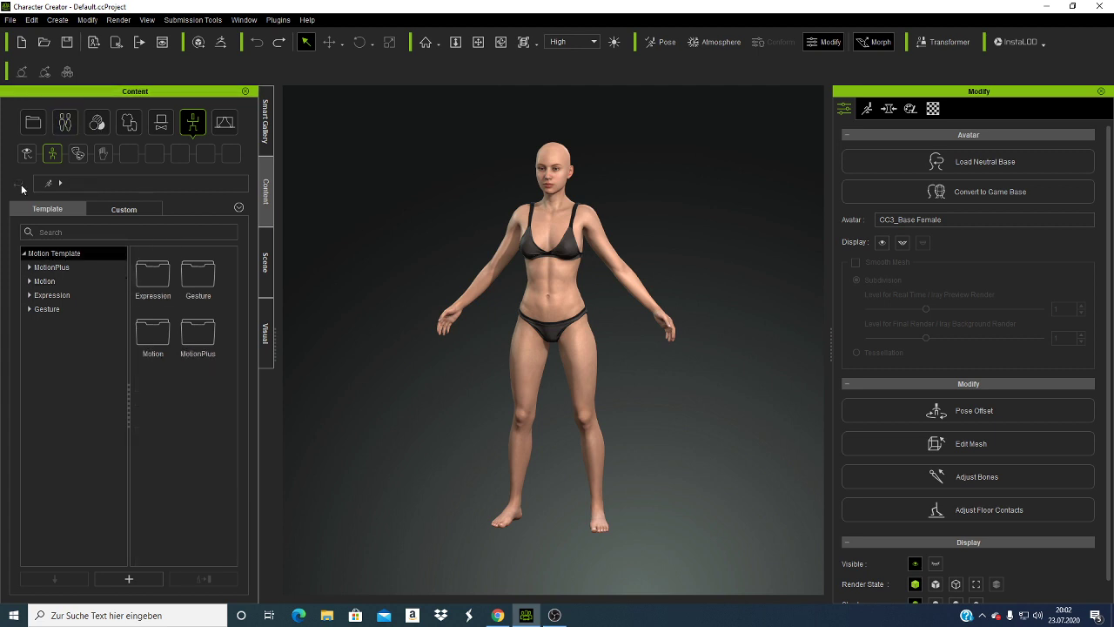
left_click(61, 126)
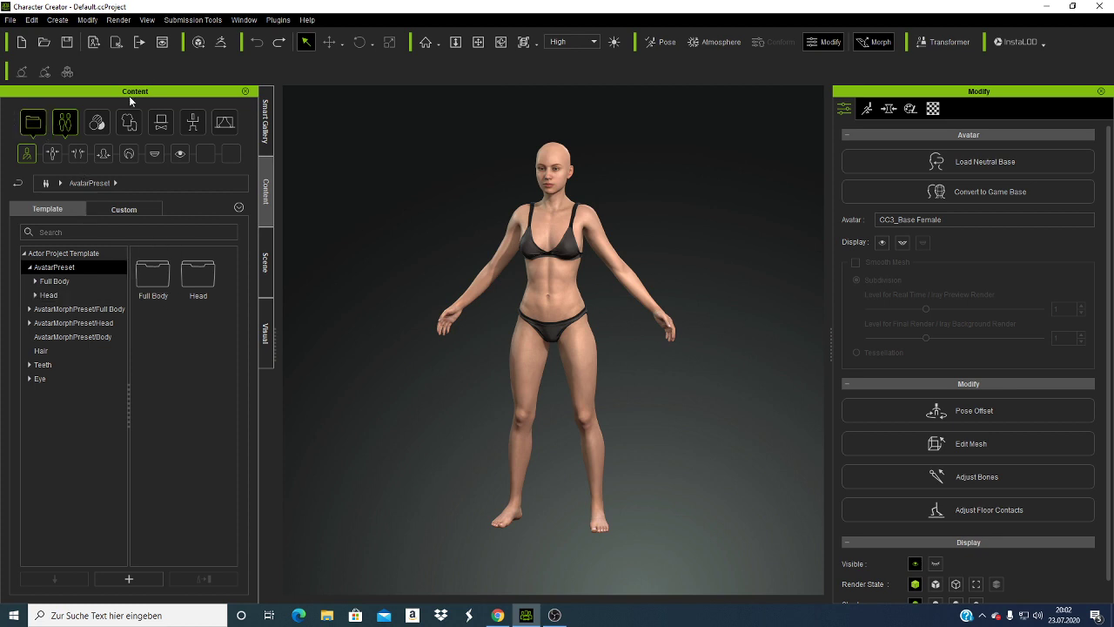
Step: Open the Smart Gallery and enter the CC3 Base Characters Pack
left_click(264, 123)
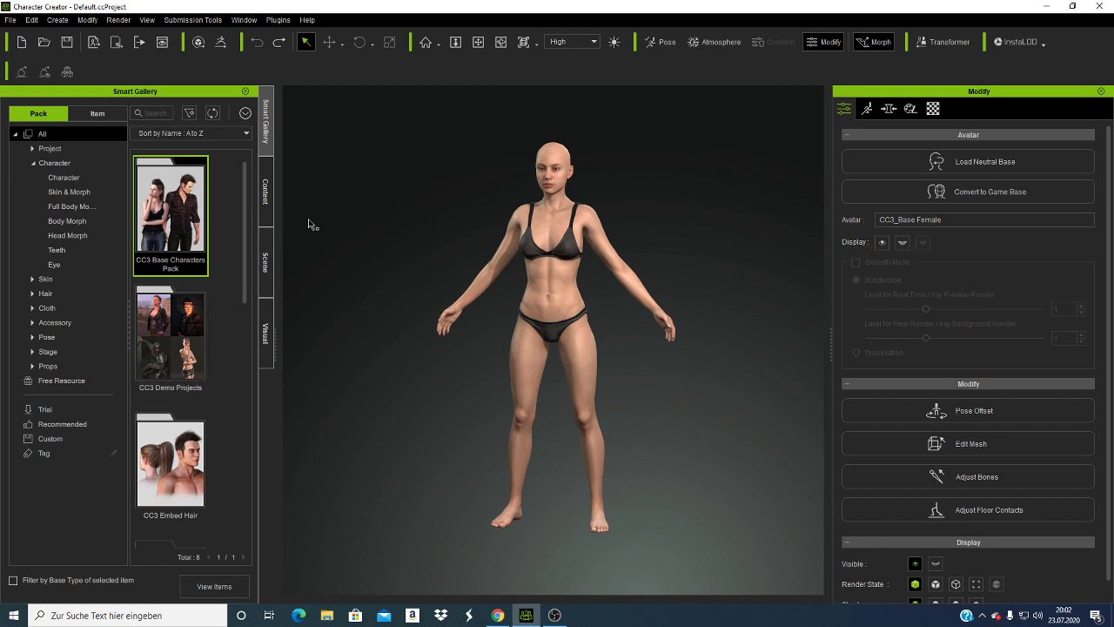
left_click(265, 192)
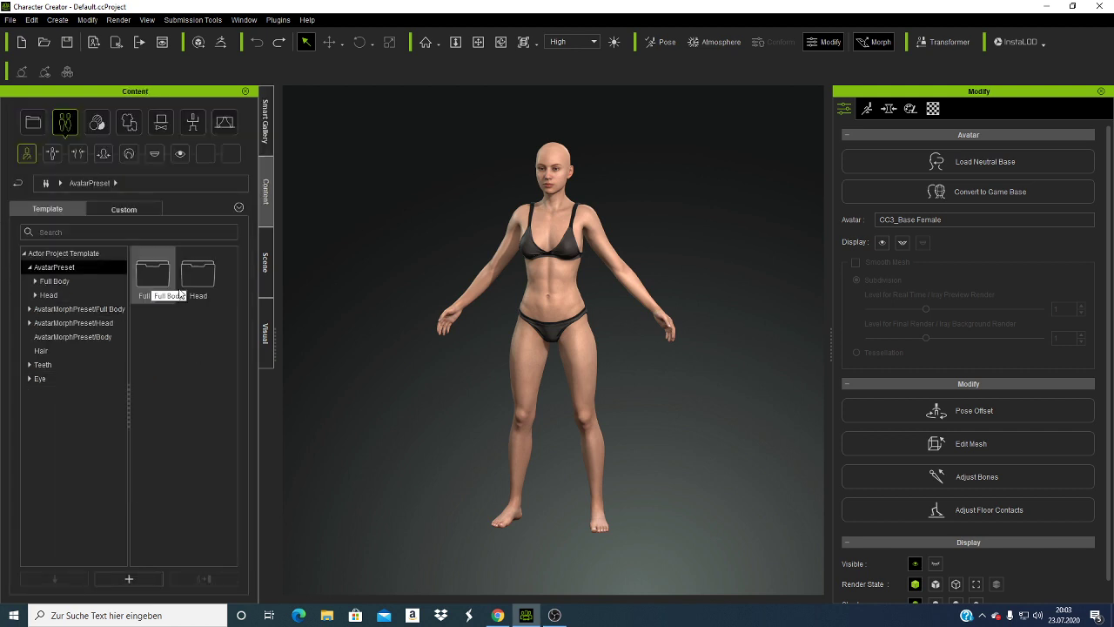
left_click(270, 135)
double_click(186, 208)
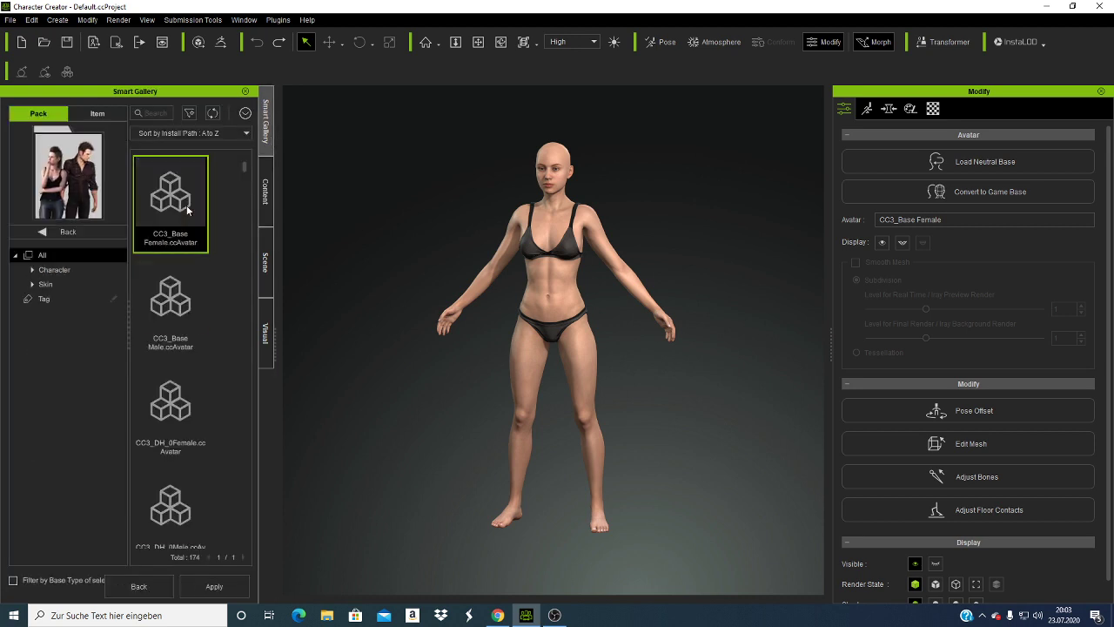
Step: Scroll through the pack's base avatars, then go back to the 8-pack list
scroll(186, 250, "down", 1)
scroll(187, 253, "down", 1)
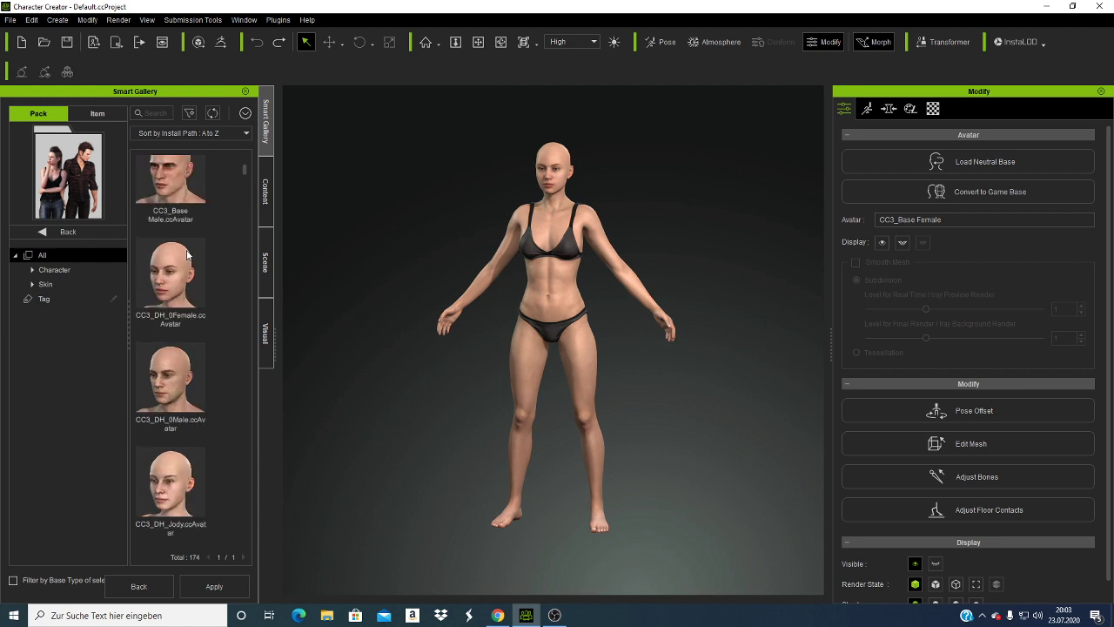
scroll(186, 253, "down", 1)
scroll(186, 253, "down", 1)
scroll(186, 254, "down", 1)
scroll(187, 254, "up", 2)
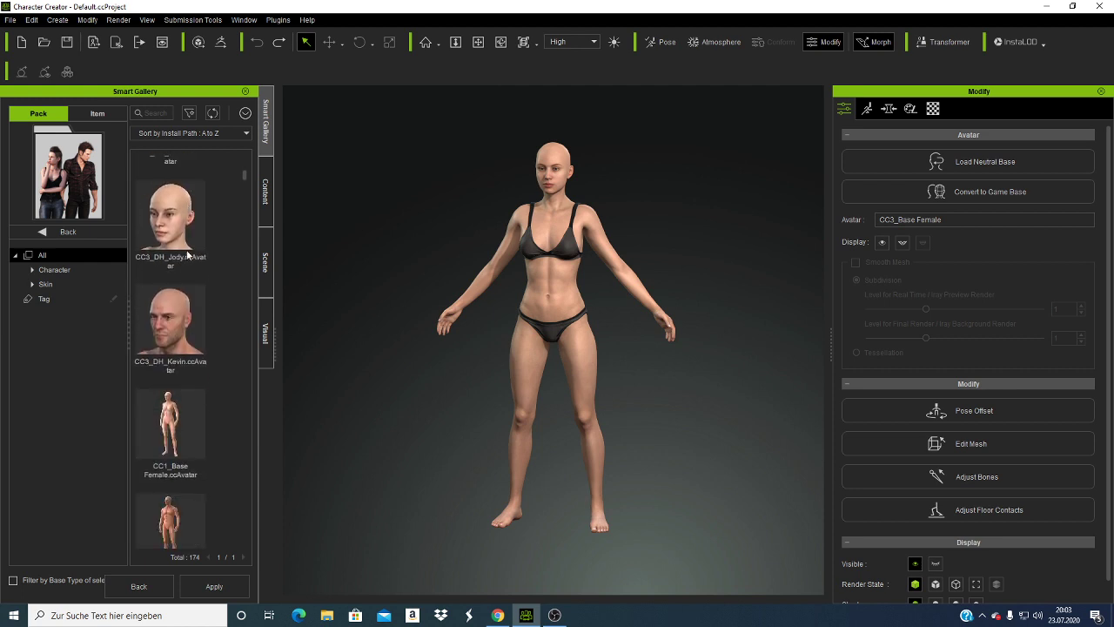
scroll(187, 252, "up", 2)
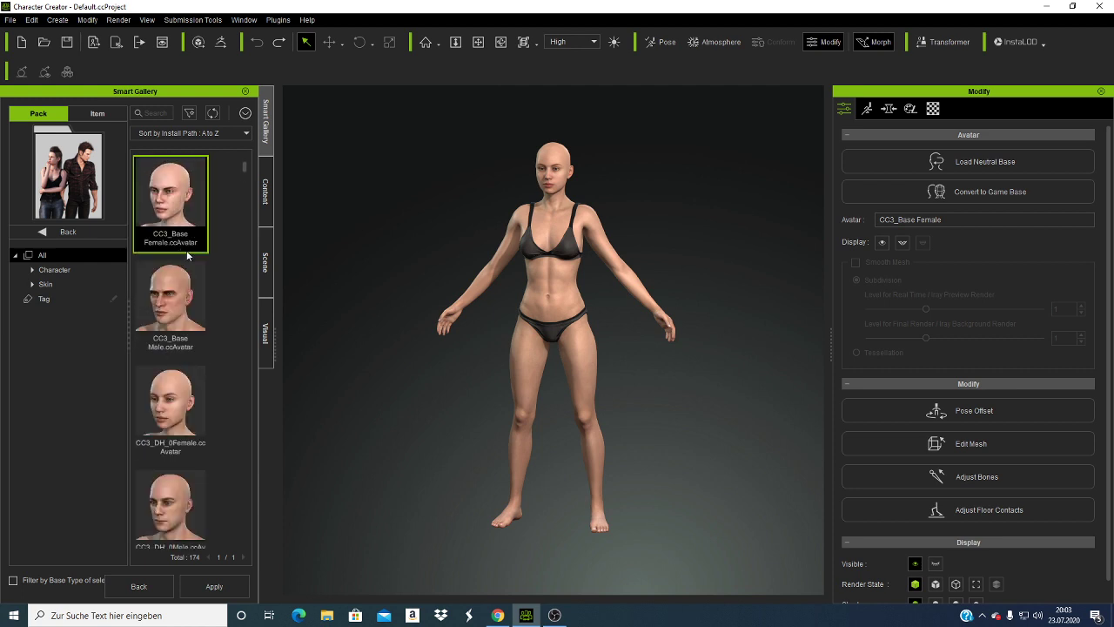
scroll(187, 254, "down", 1)
scroll(186, 253, "up", 1)
left_click(43, 232)
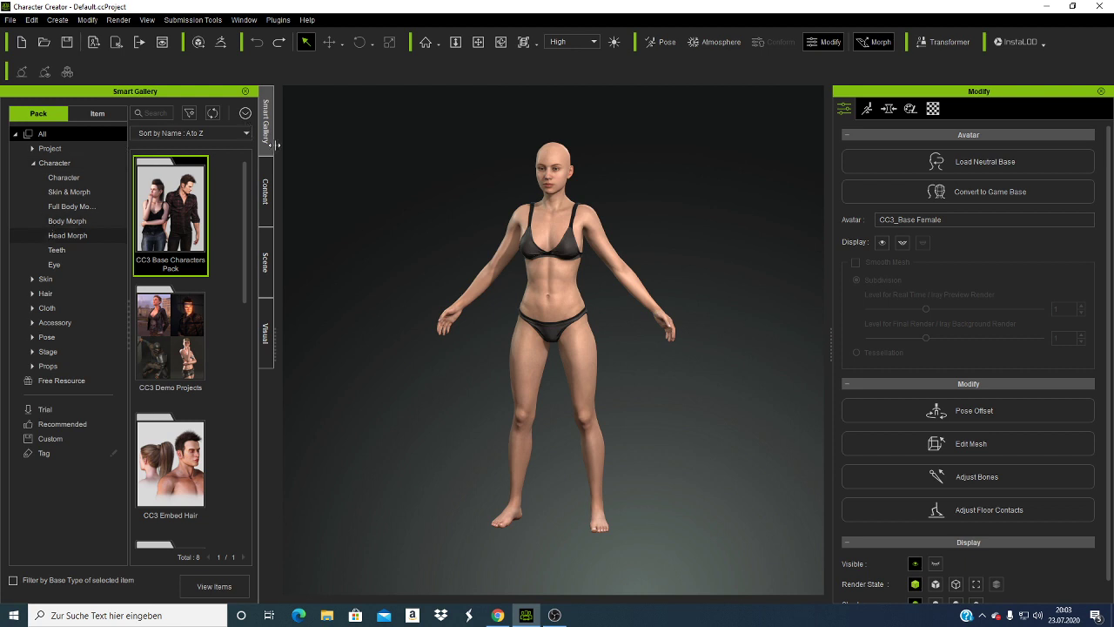
Step: In AvatarPreset, go to Full Body > Convert from CC1 and load the Heavy Male preset
left_click(267, 190)
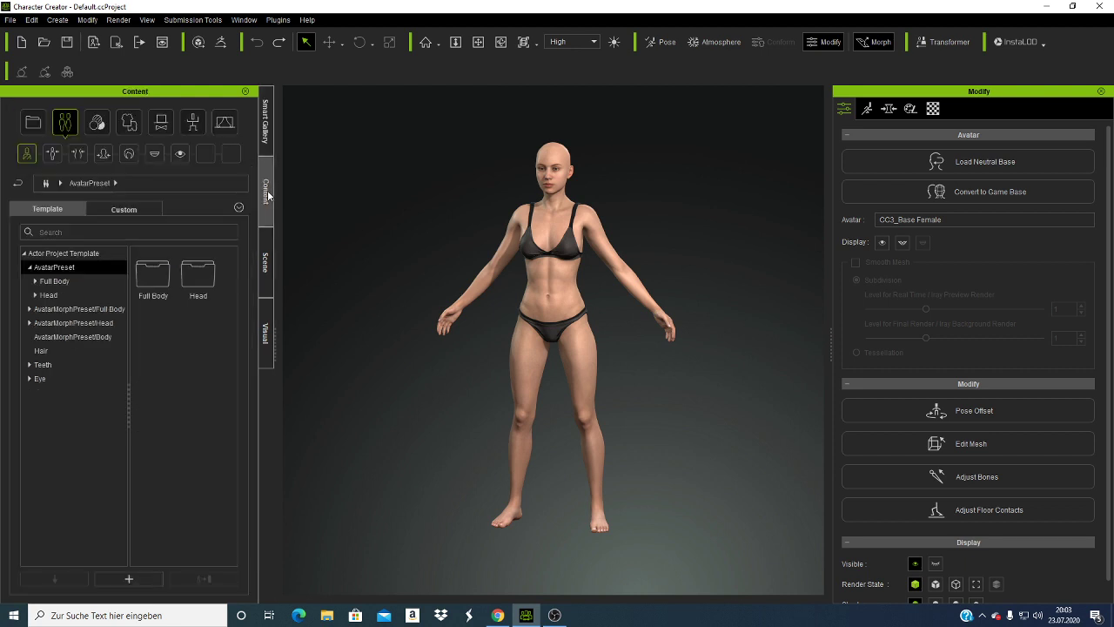
double_click(158, 277)
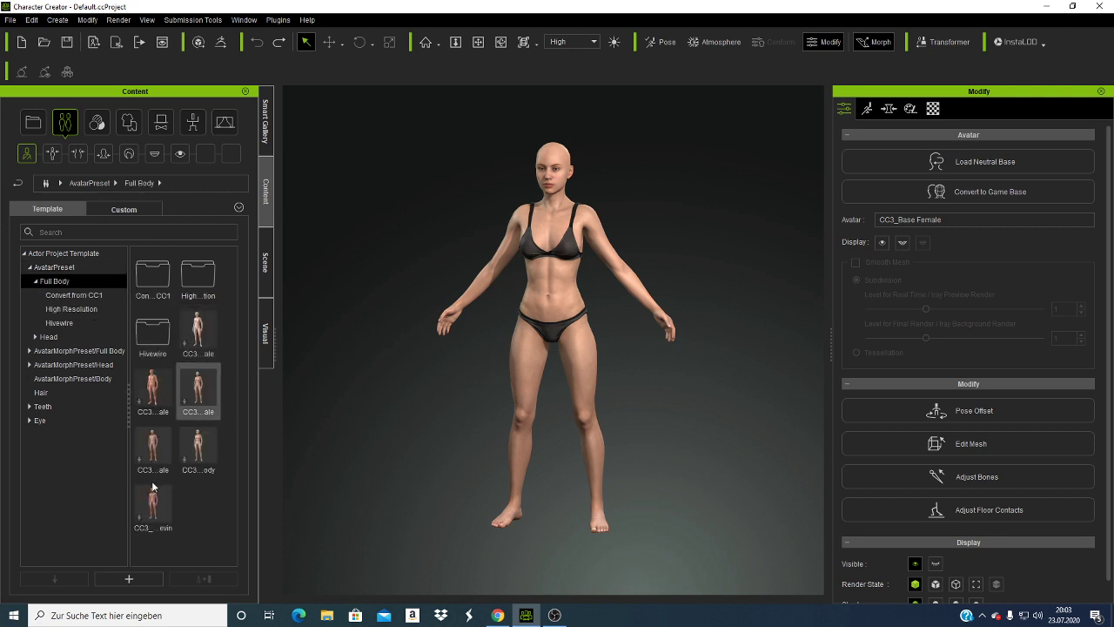
left_click(199, 447)
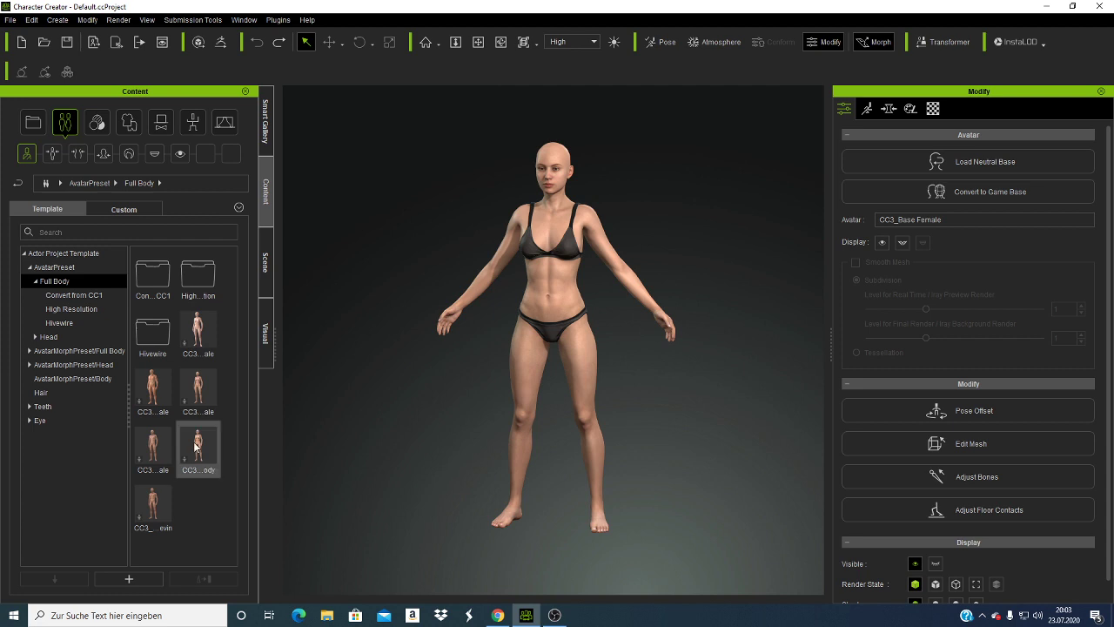
double_click(158, 283)
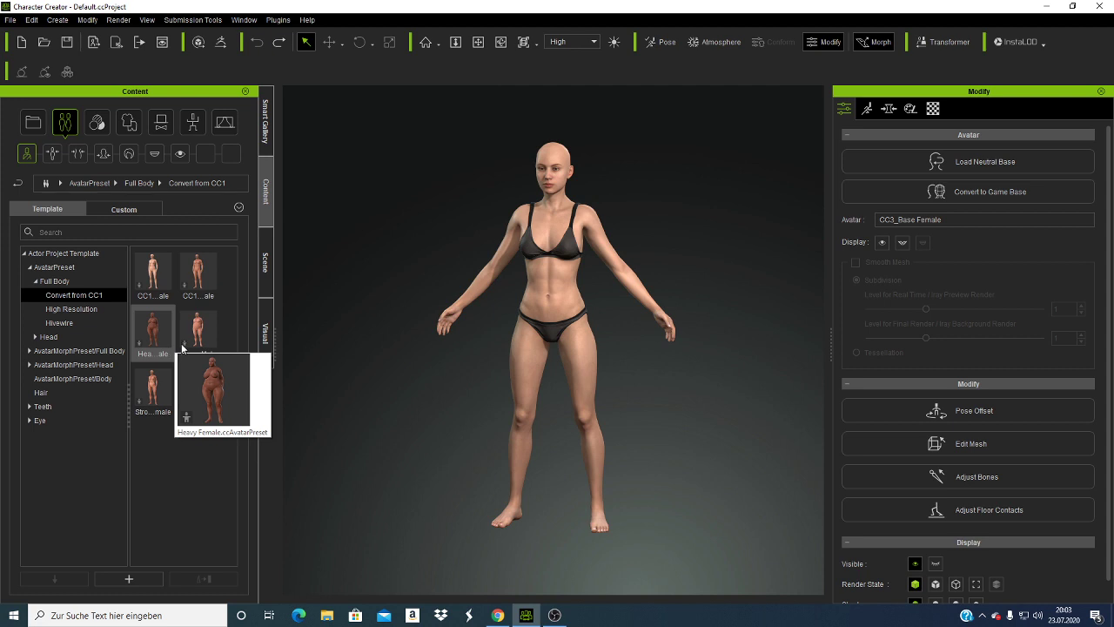
mouse_move(197, 330)
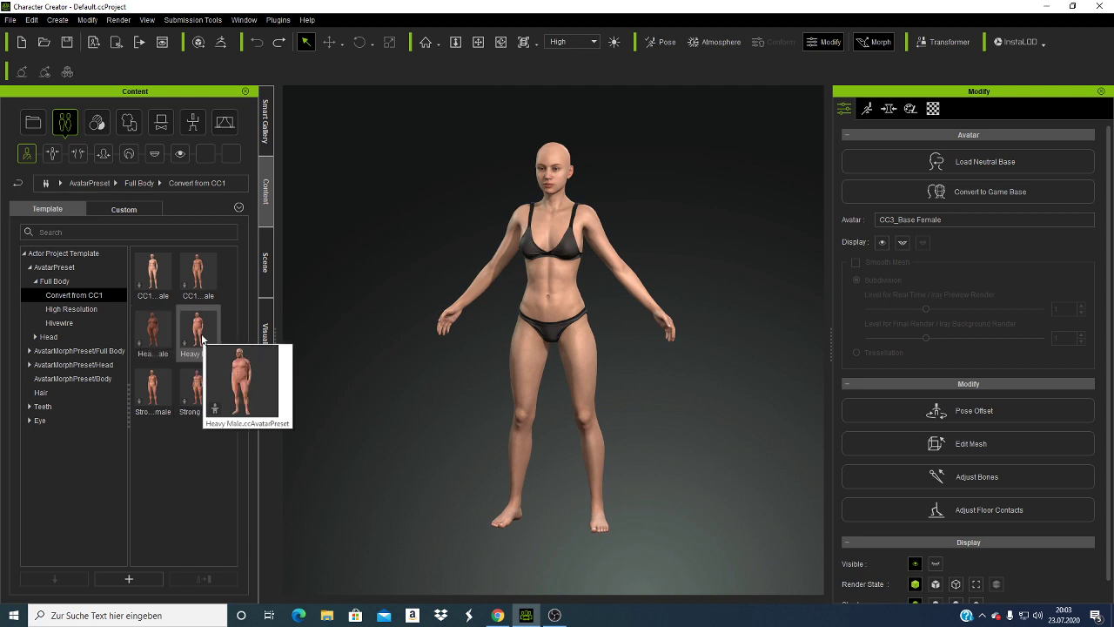
double_click(199, 331)
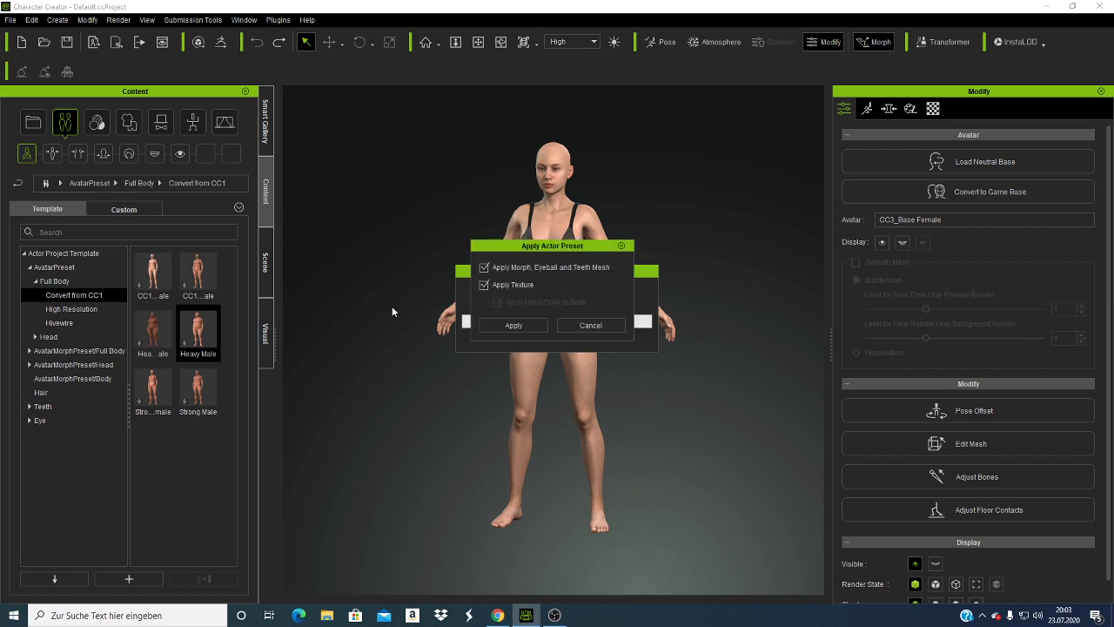
Step: Confirm the Apply Actor Preset dialog so the avatar becomes a heavyset bald man
left_click(498, 325)
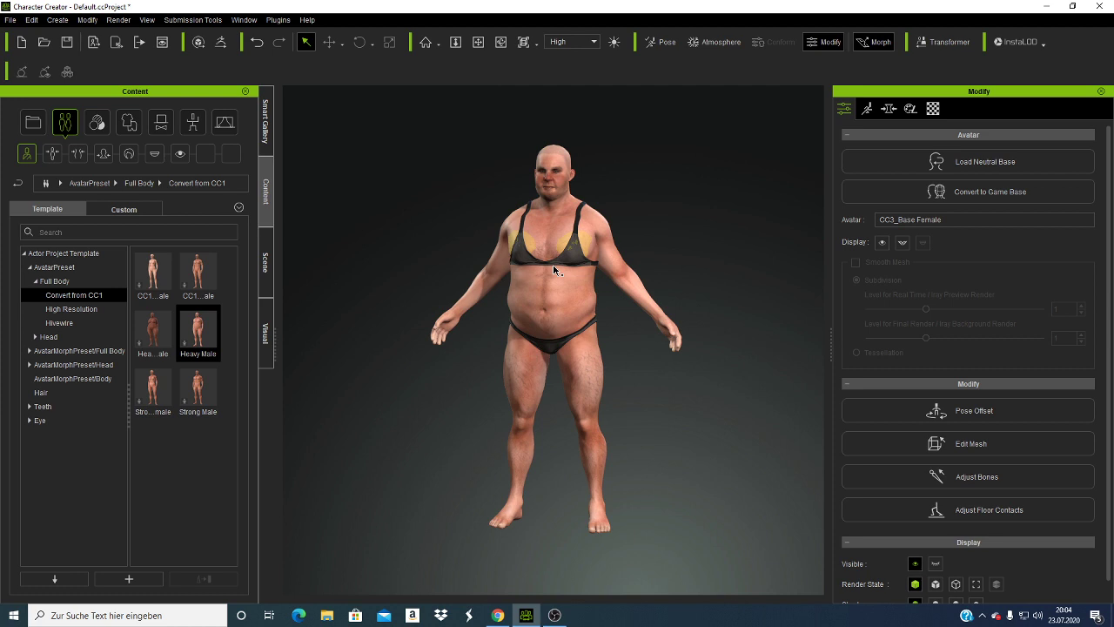
key("p")
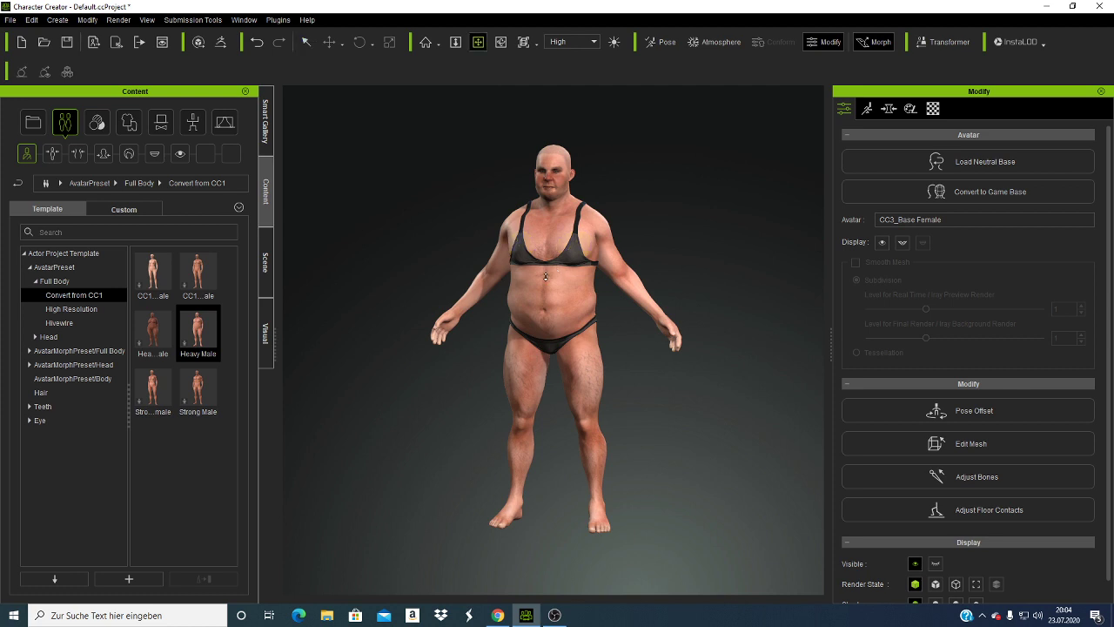
scroll(546, 276, "up", 2)
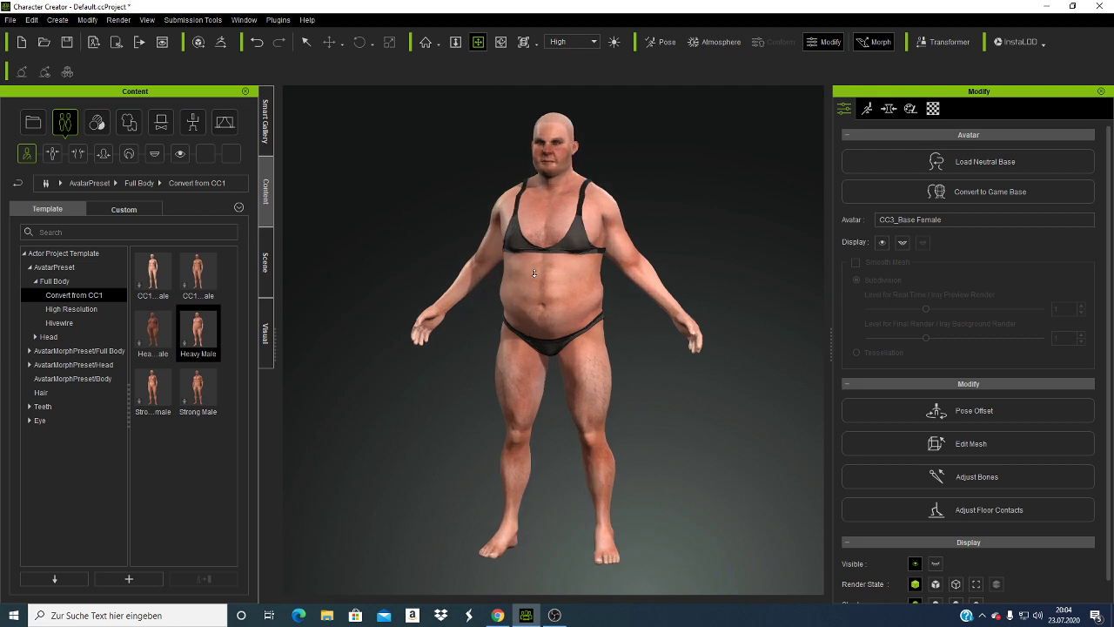
scroll(535, 274, "down", 1)
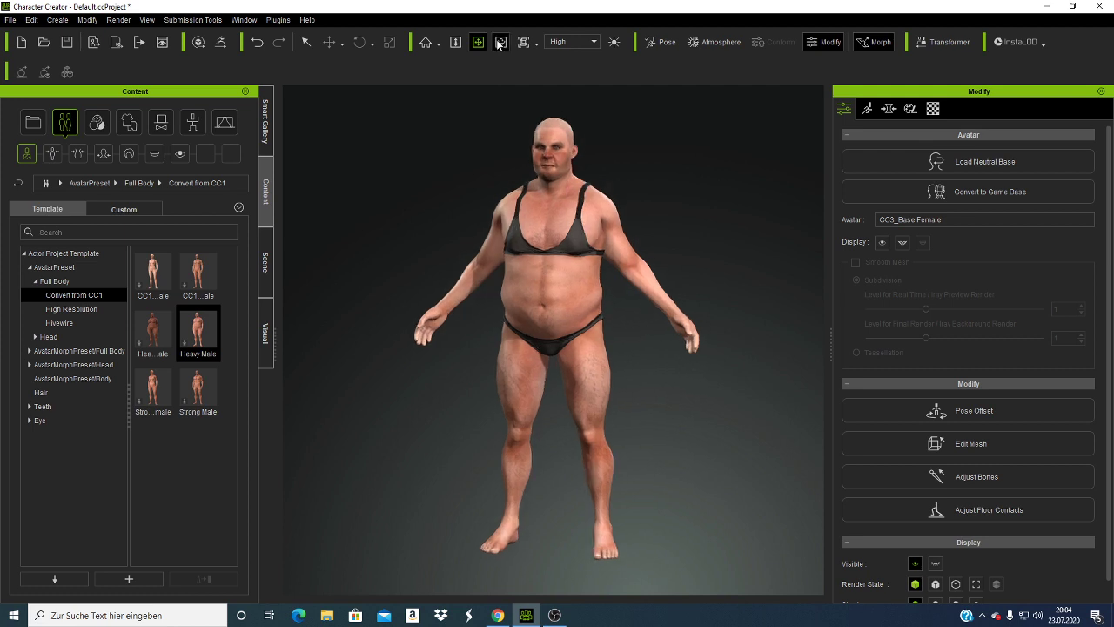
left_click(500, 43)
mouse_move(590, 357)
left_mouse_down()
mouse_move(457, 359)
mouse_move(328, 381)
mouse_move(610, 329)
left_mouse_up()
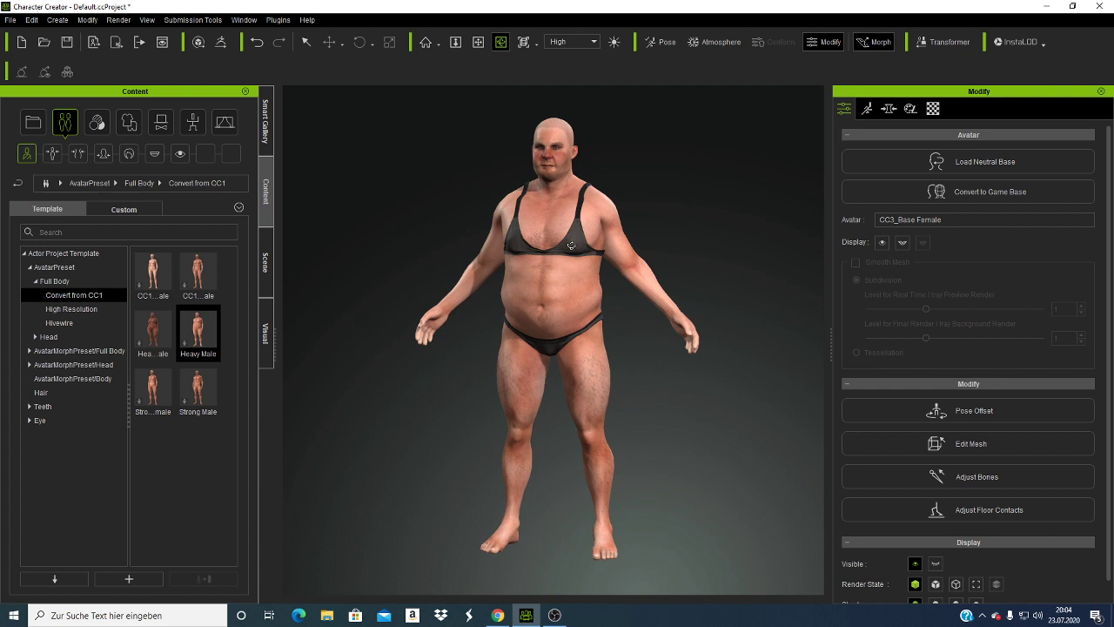
left_click(426, 44)
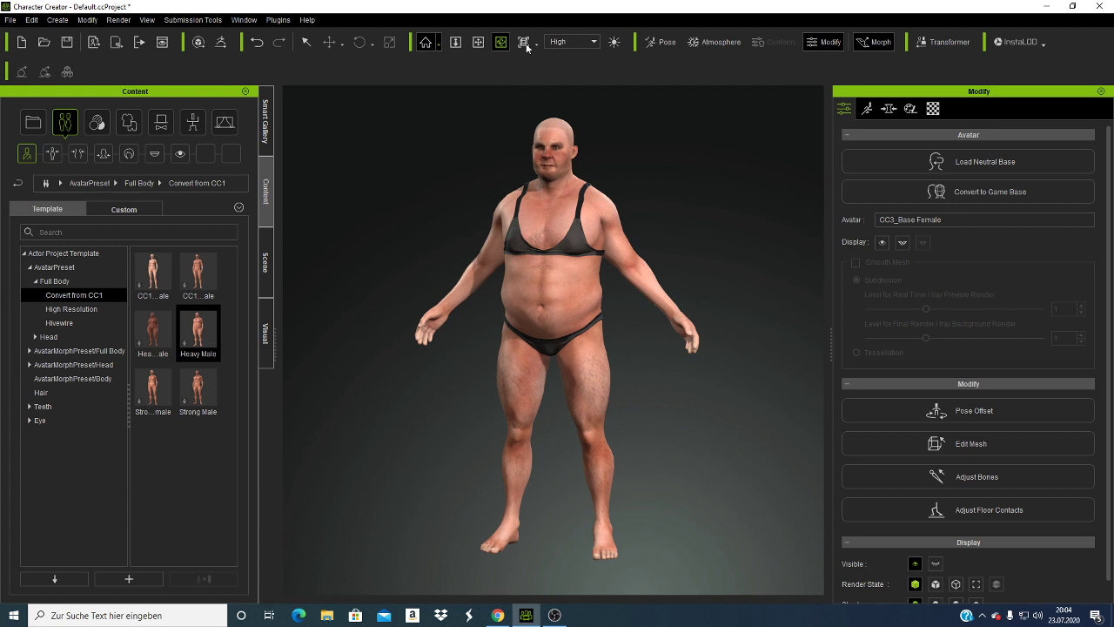
left_click(303, 43)
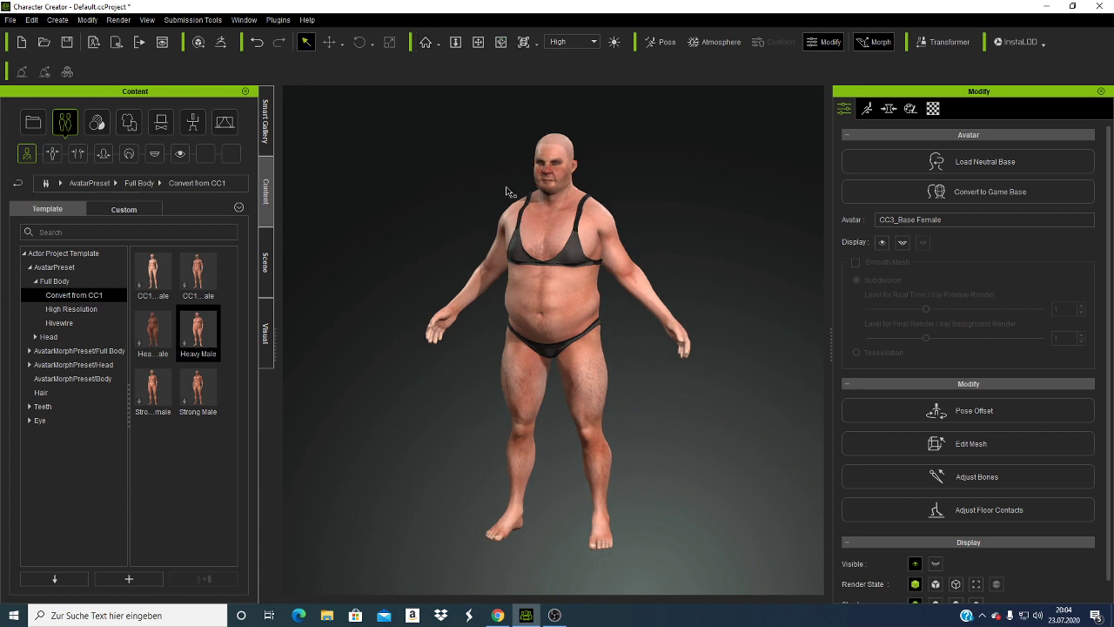
Step: Select the avatar's bra using the viewport pick list instead of the underwear or body
left_click(566, 261)
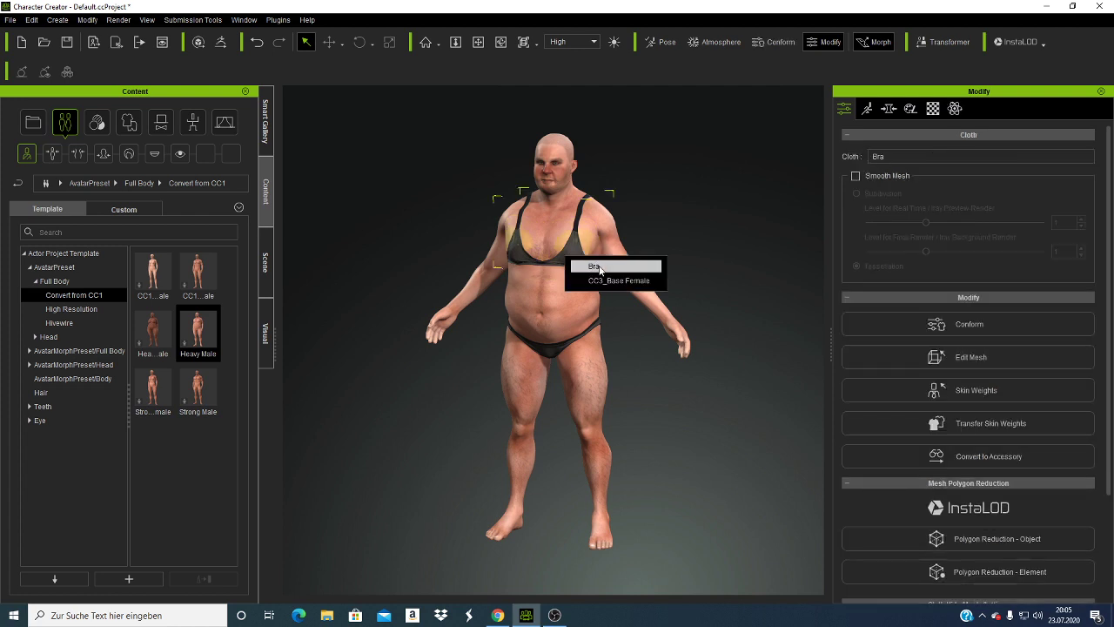
left_click(600, 267)
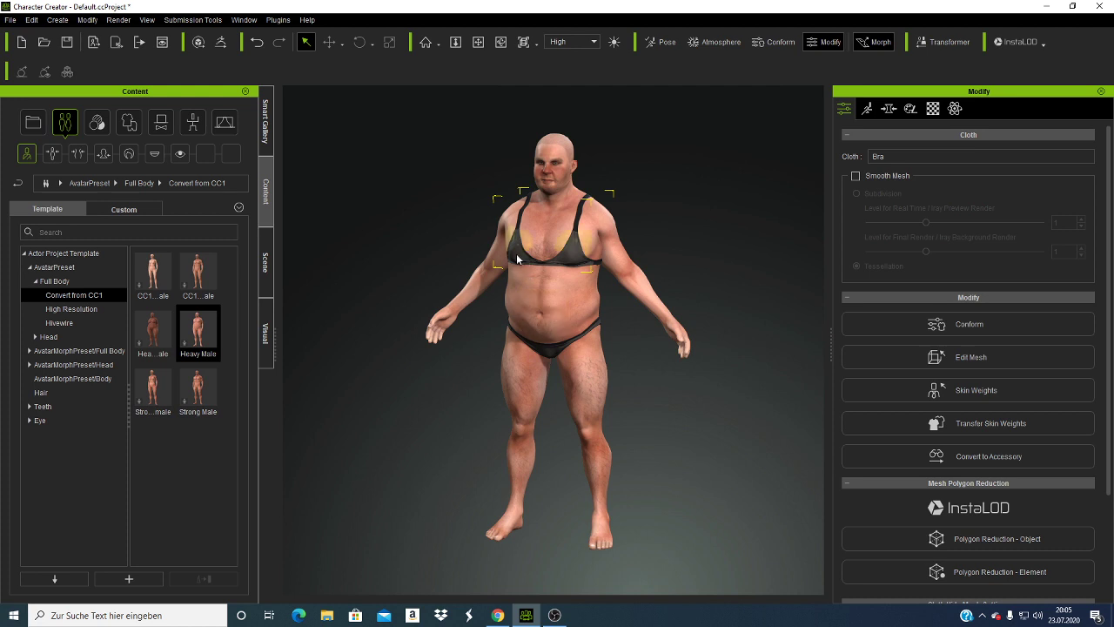
right_click(521, 260)
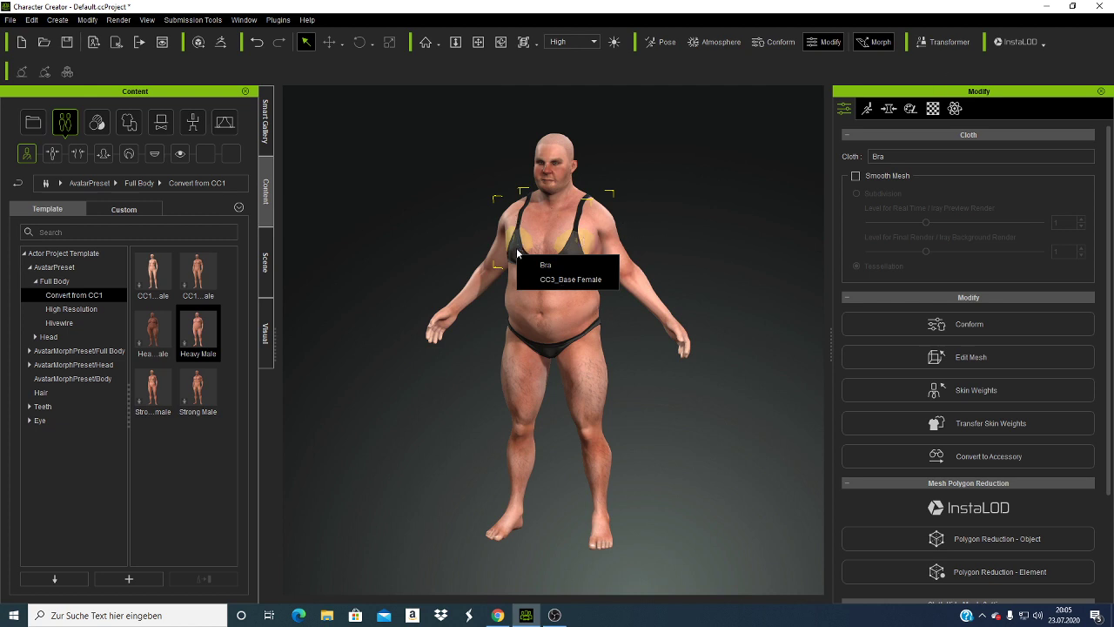
left_click(557, 350)
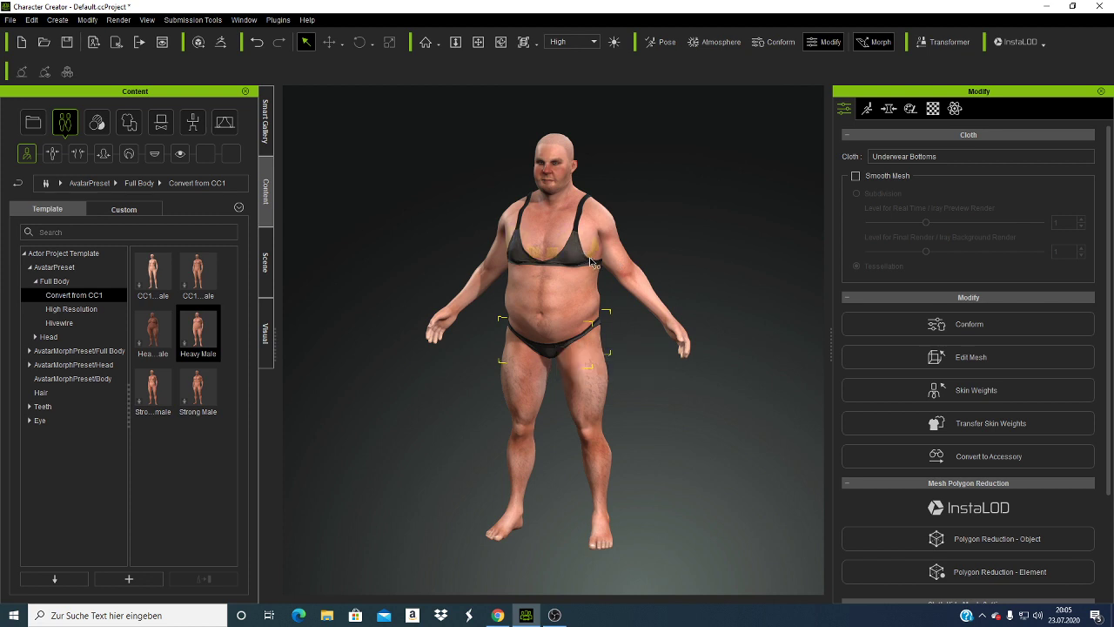
left_click(590, 261)
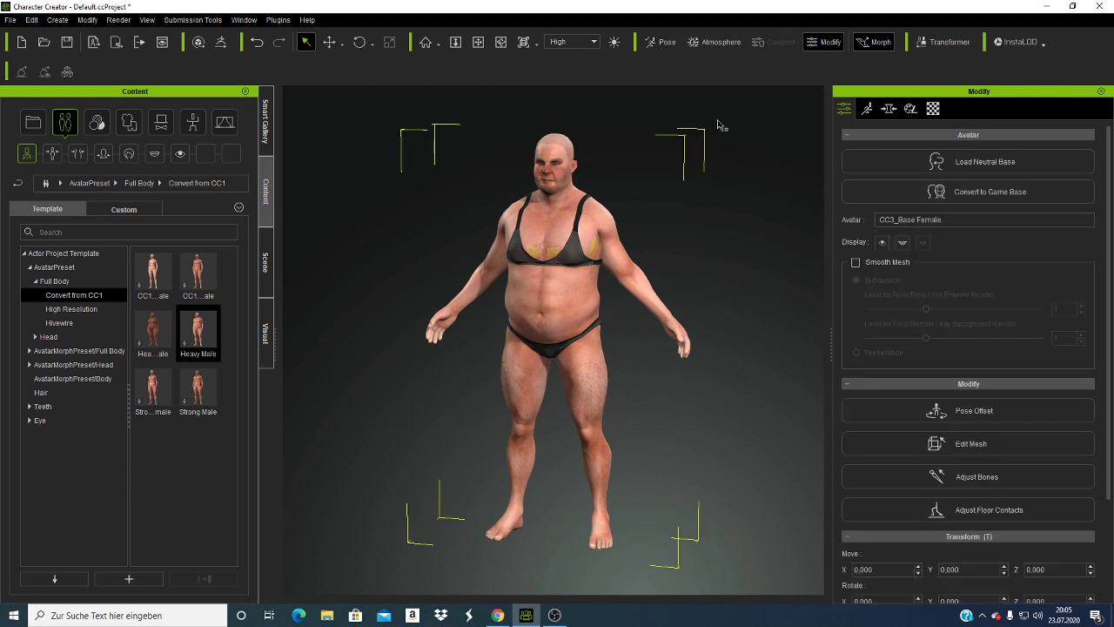
left_click(573, 259)
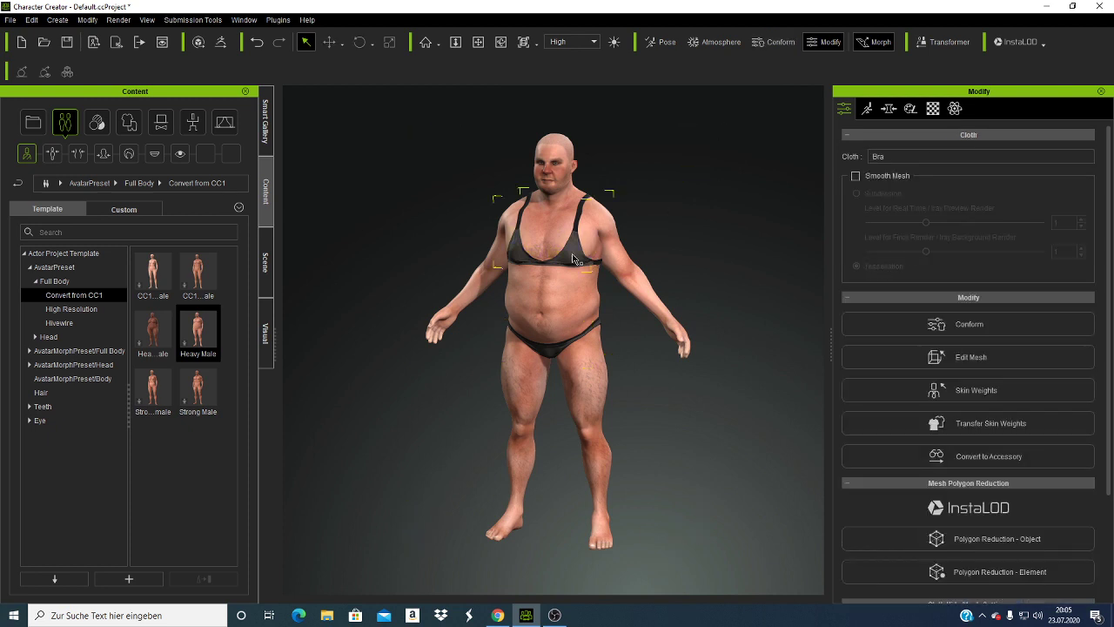
right_click(572, 259)
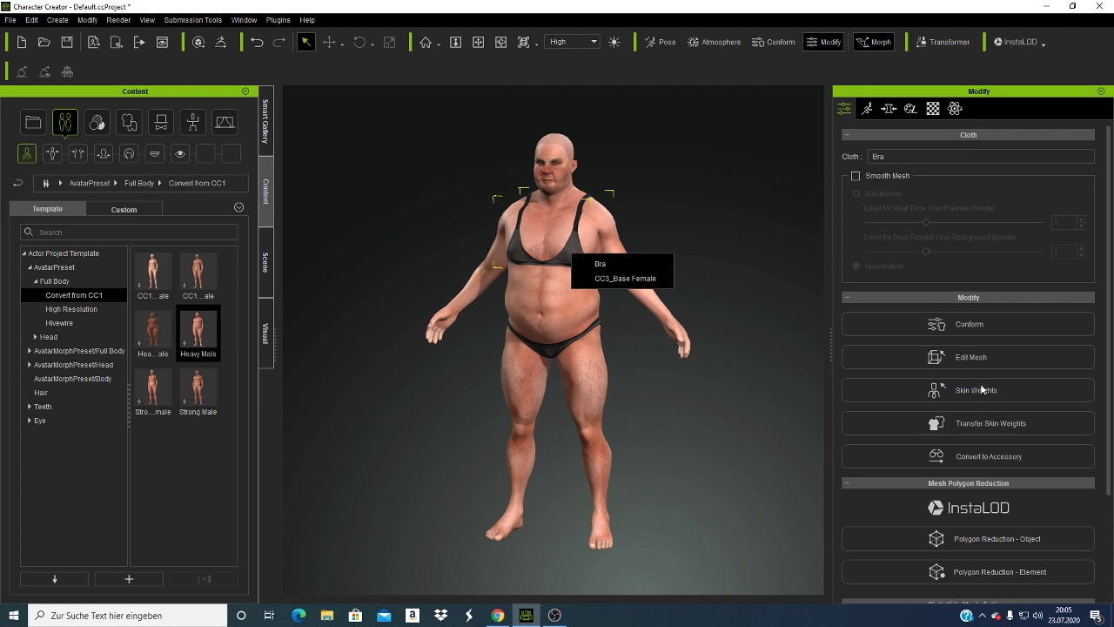
left_click(868, 110)
left_click(868, 110)
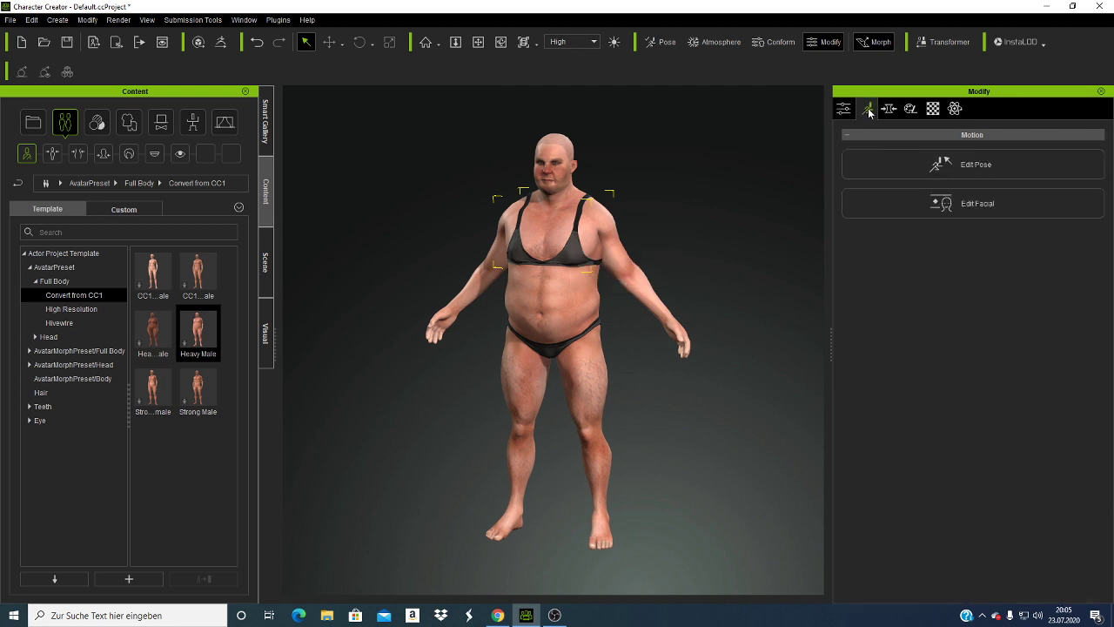
left_click(889, 109)
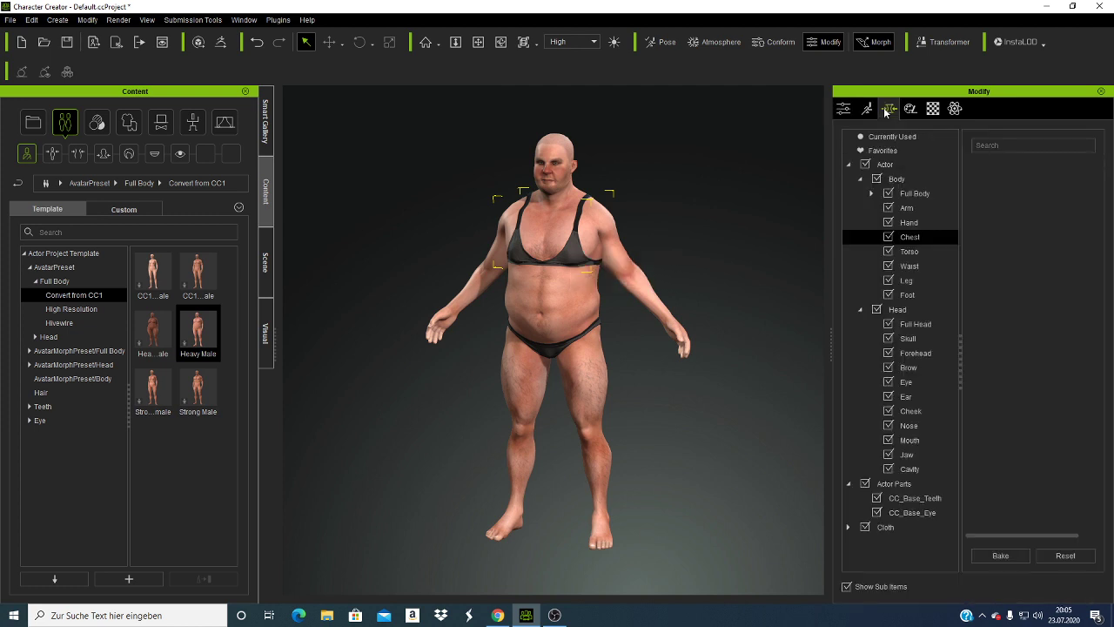
left_click(911, 110)
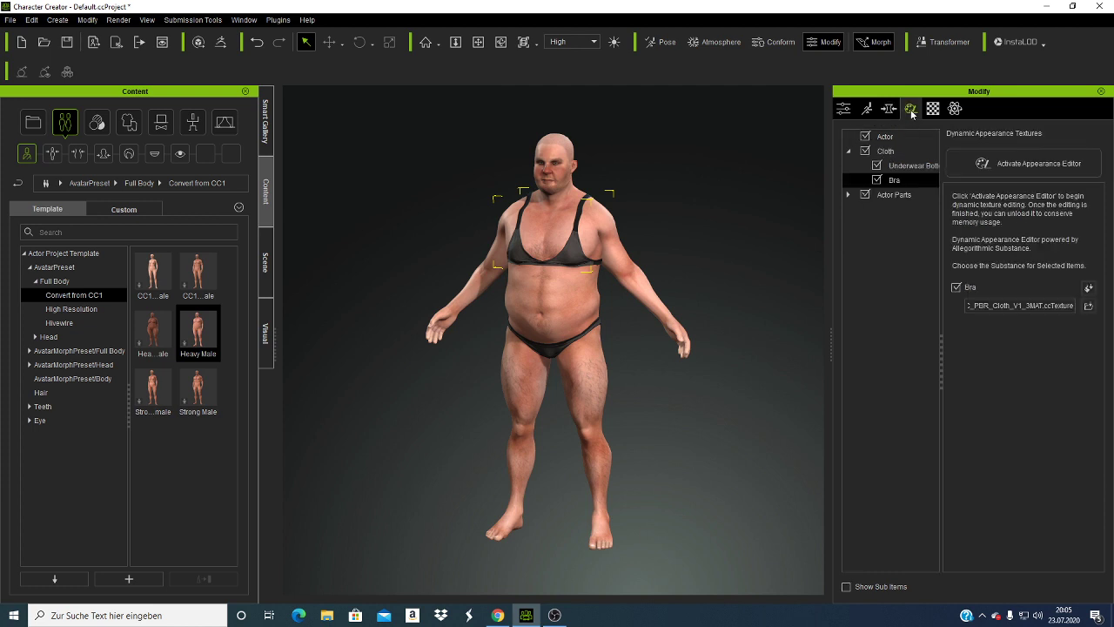
left_click(932, 109)
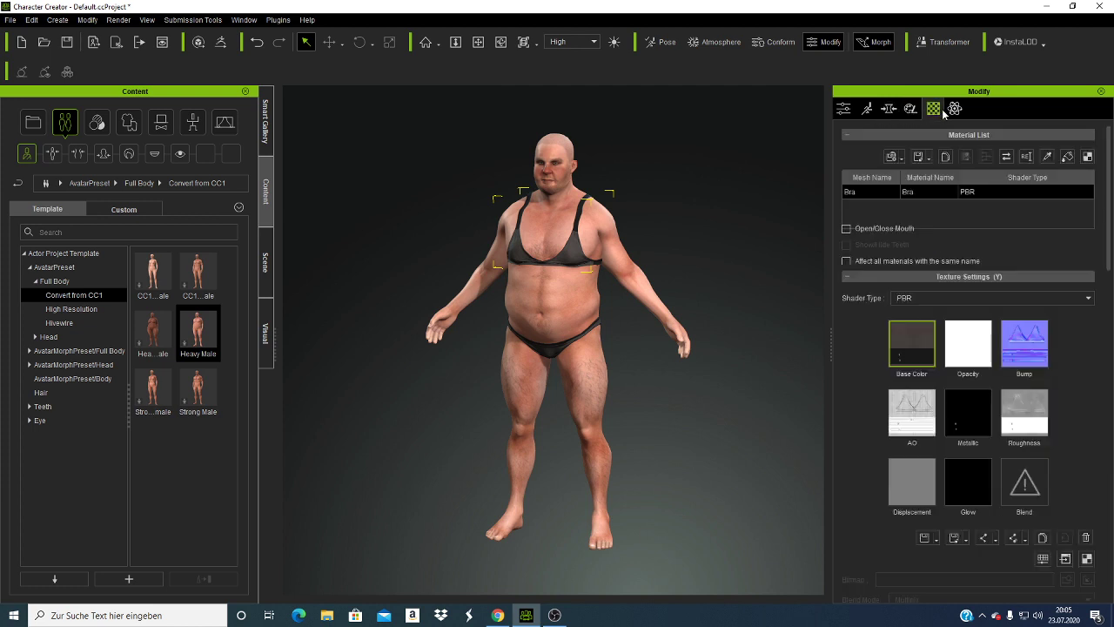
left_click(844, 109)
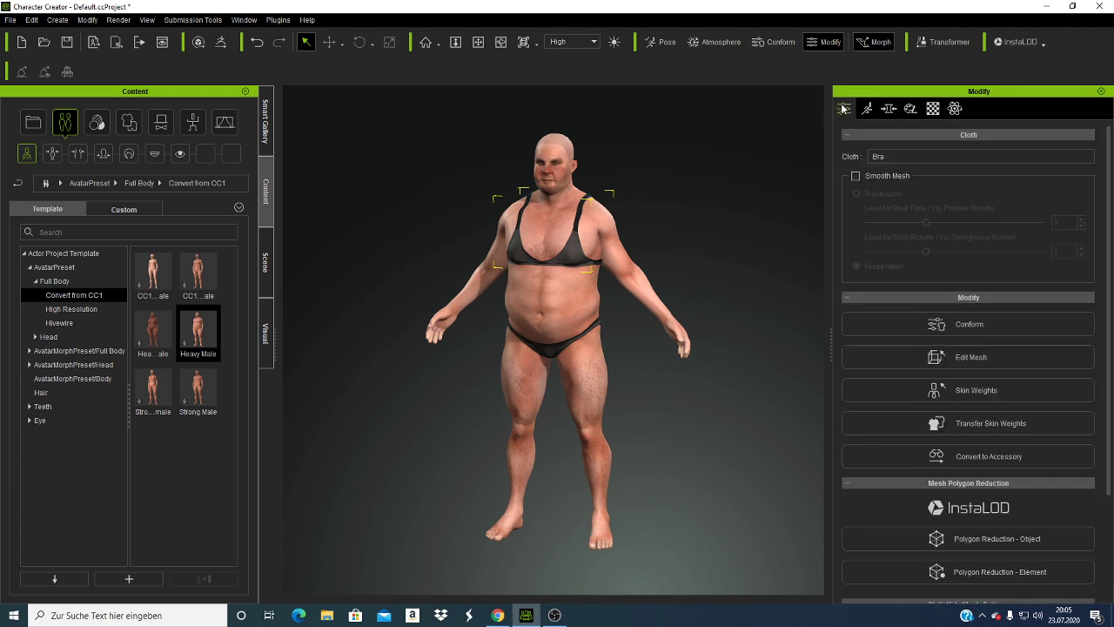
scroll(992, 262, "down", 3)
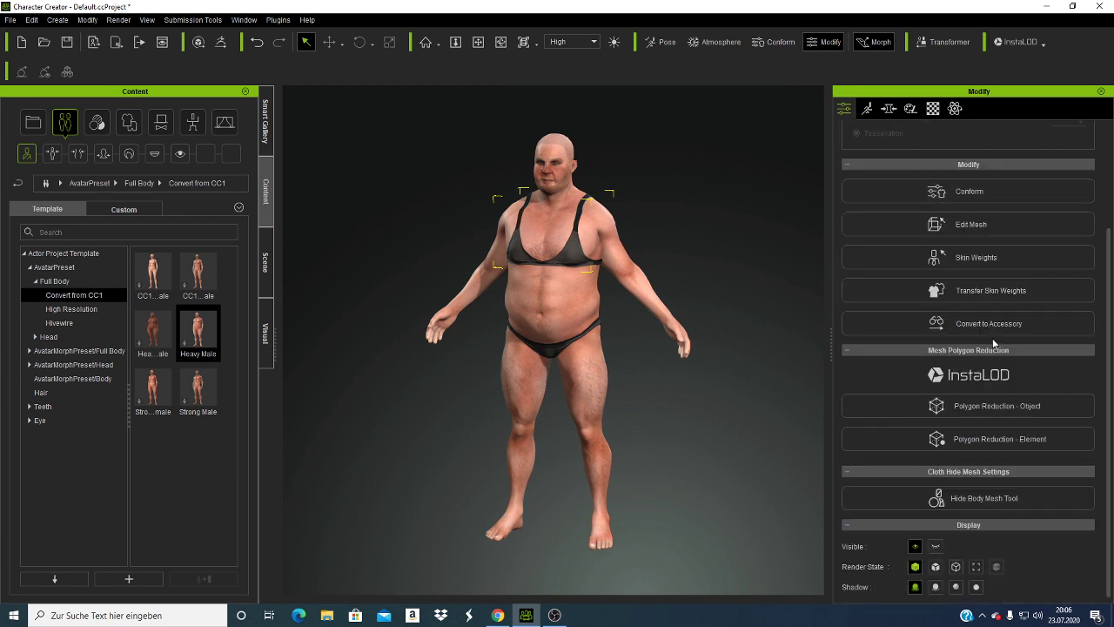
Step: Toggle Visible off for the bra, then for the underwear briefs
left_click(936, 546)
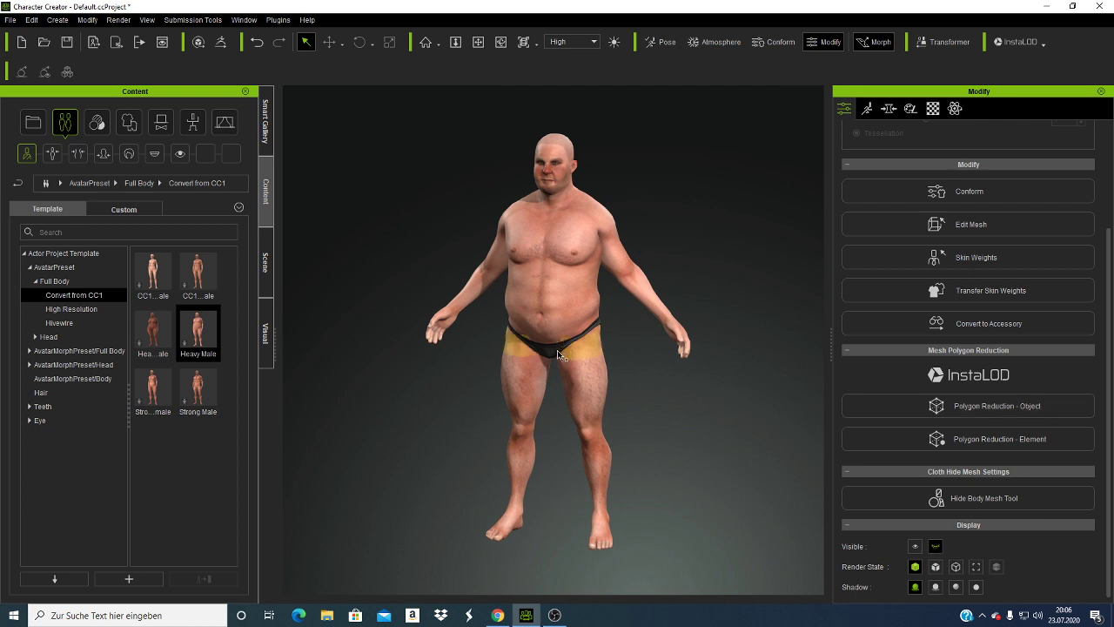
left_click(560, 355)
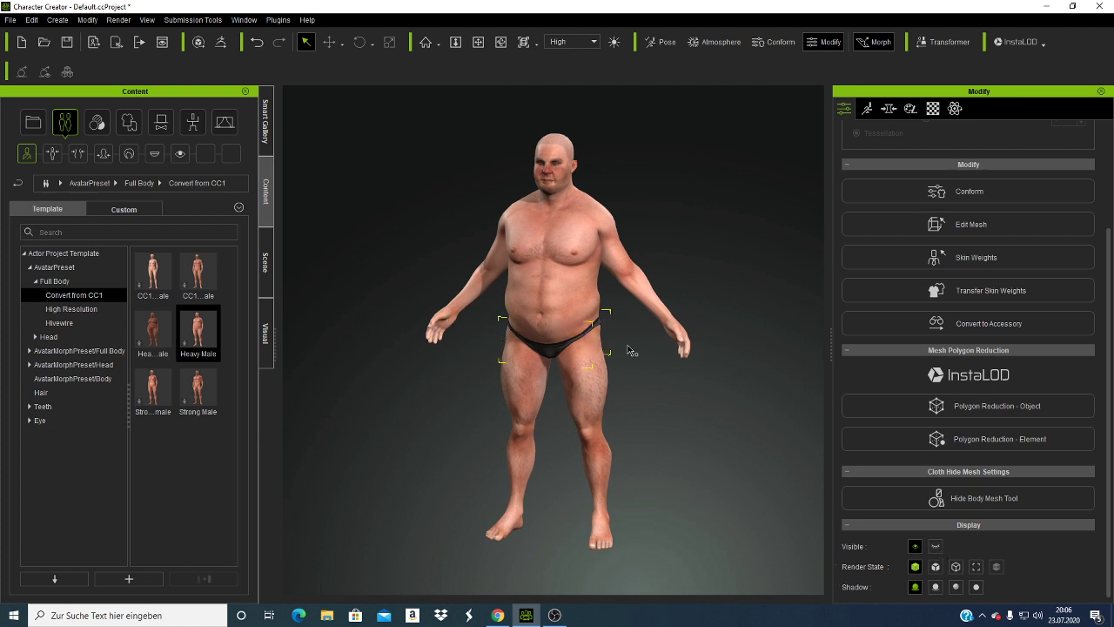
left_click(936, 545)
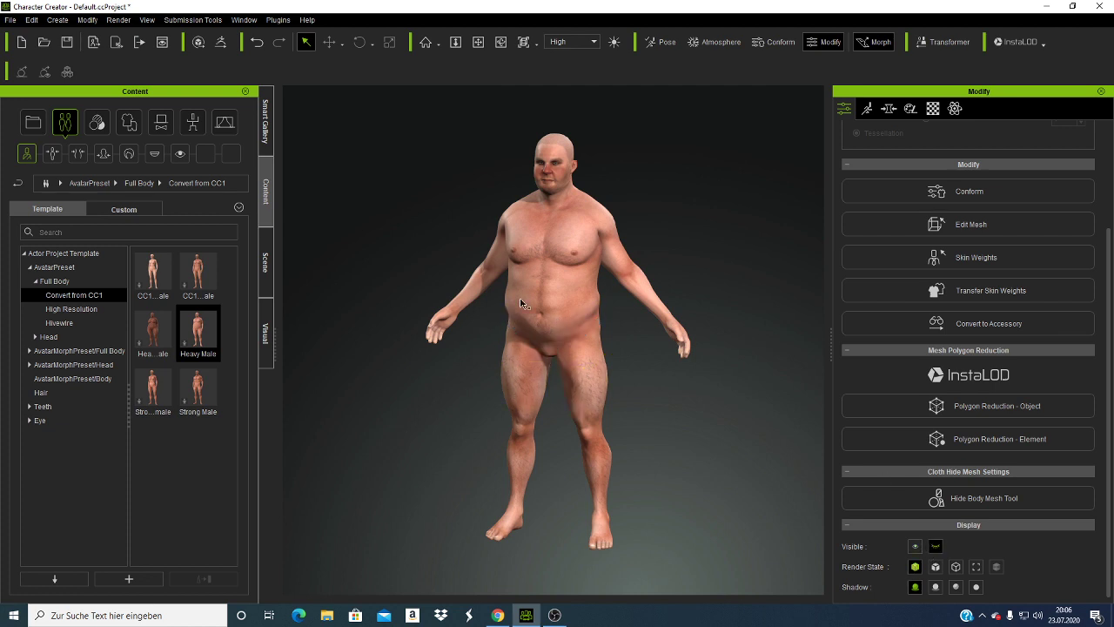
Step: Orbit to the avatar's side and make the black briefs visible again
left_click(501, 42)
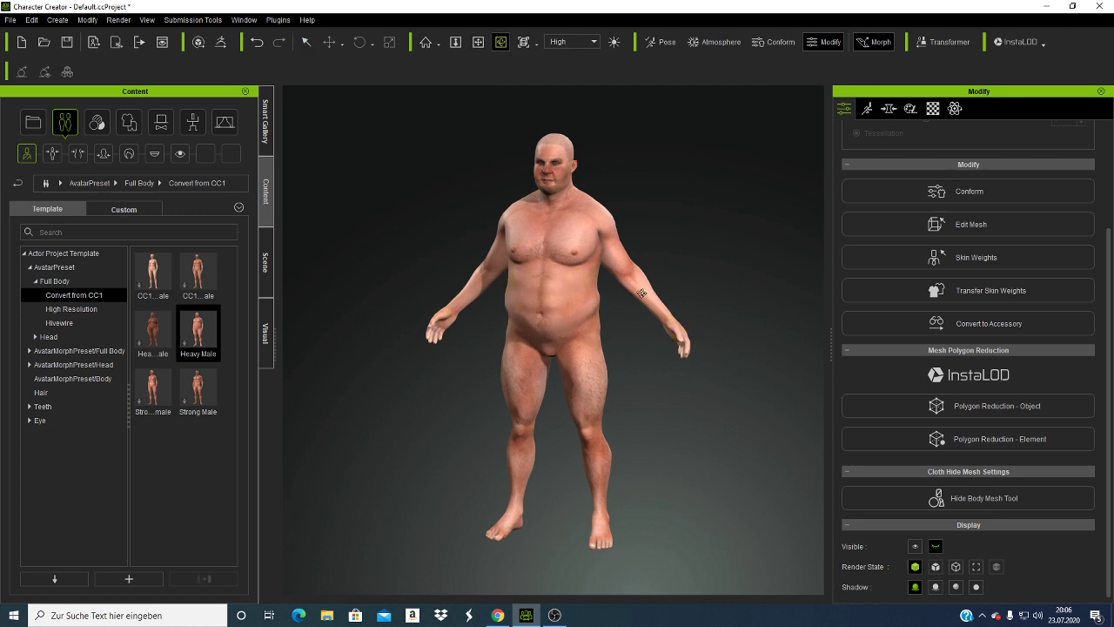
left_click_drag(572, 364, 311, 313)
mouse_move(450, 339)
left_mouse_down()
mouse_move(553, 314)
mouse_move(491, 357)
mouse_move(664, 306)
mouse_move(544, 369)
mouse_move(607, 352)
mouse_move(406, 349)
left_mouse_up()
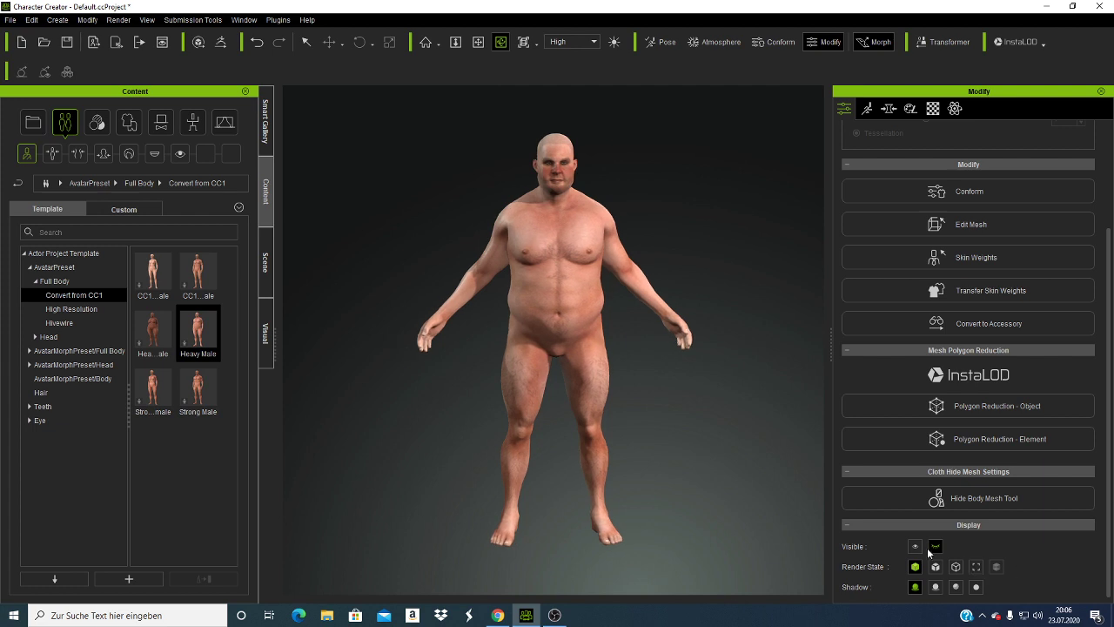
left_click(914, 546)
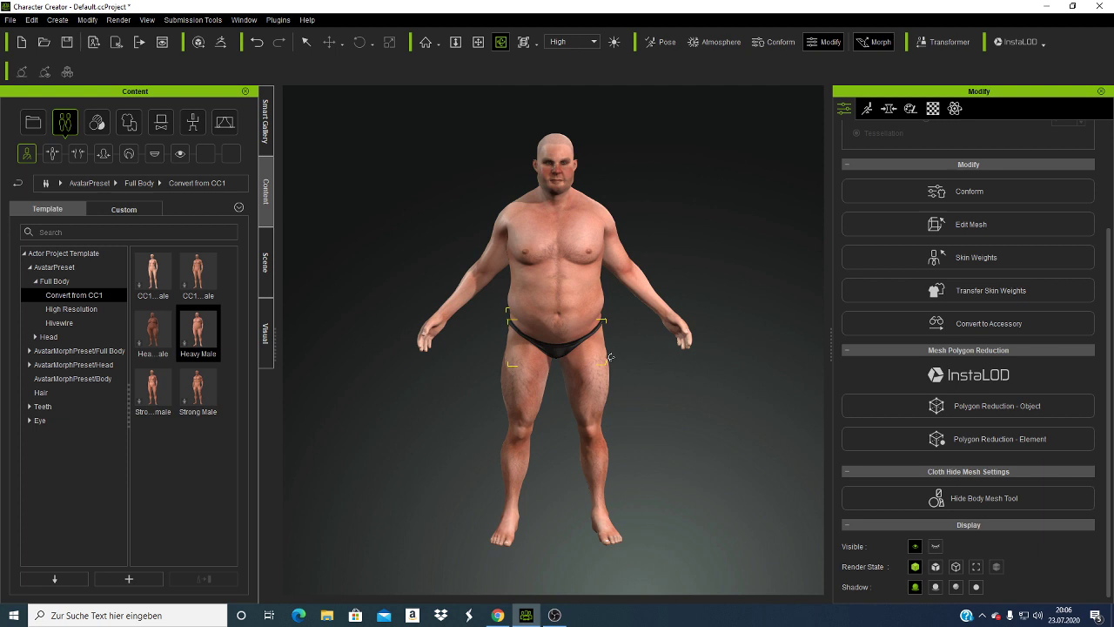
left_click(543, 353)
Step: Reselect the whole avatar body and orbit to a three-quarter view
right_click_drag(544, 353, 477, 354)
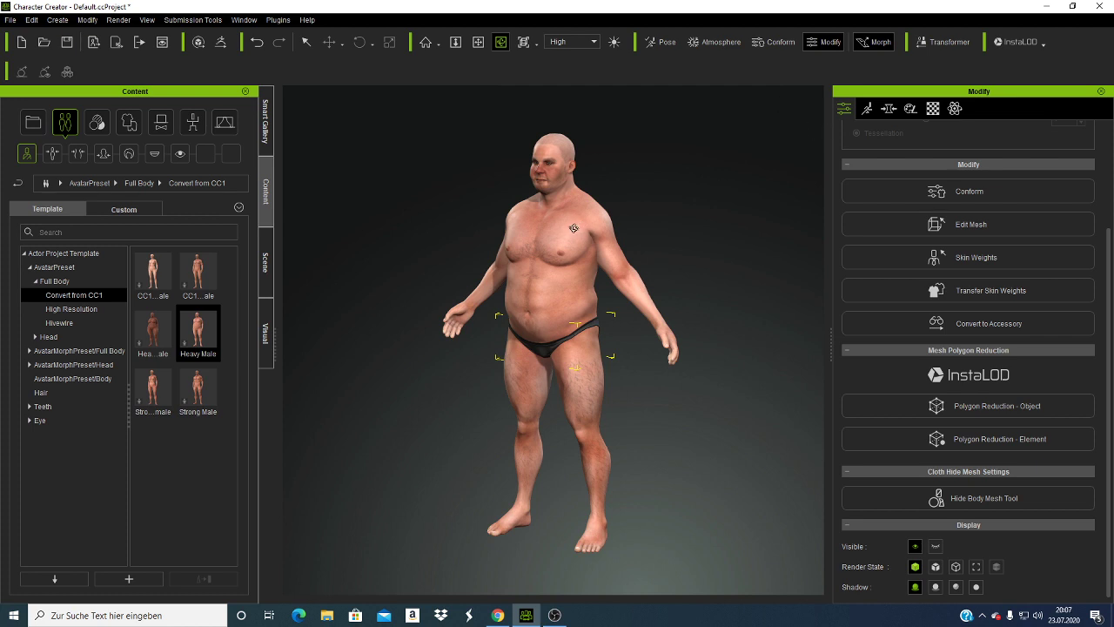
left_click(310, 43)
left_click(309, 43)
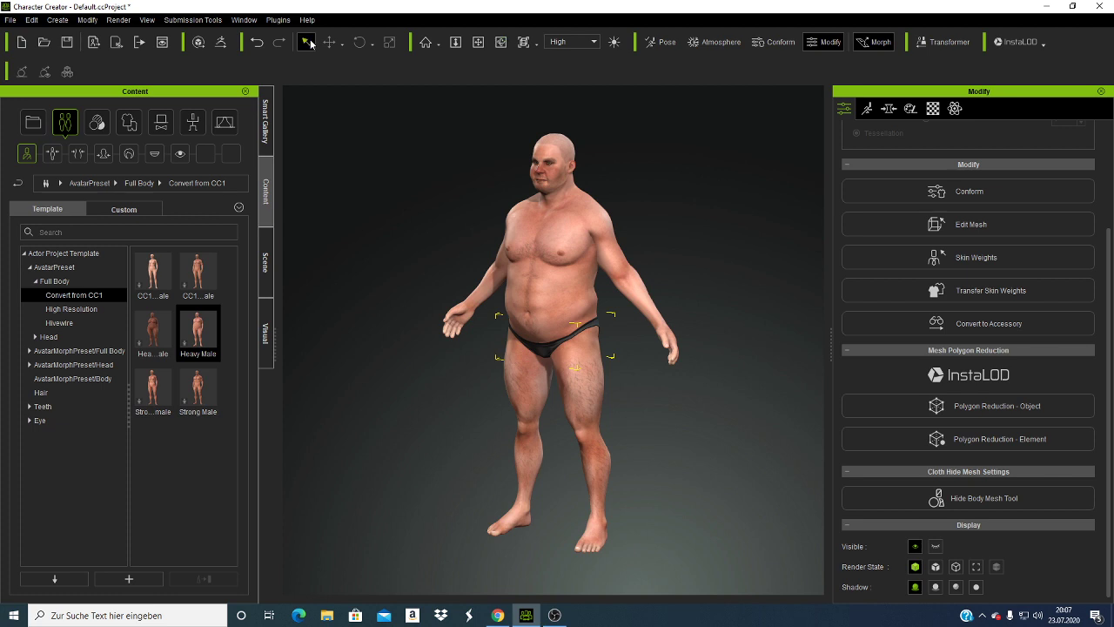
left_click(547, 252)
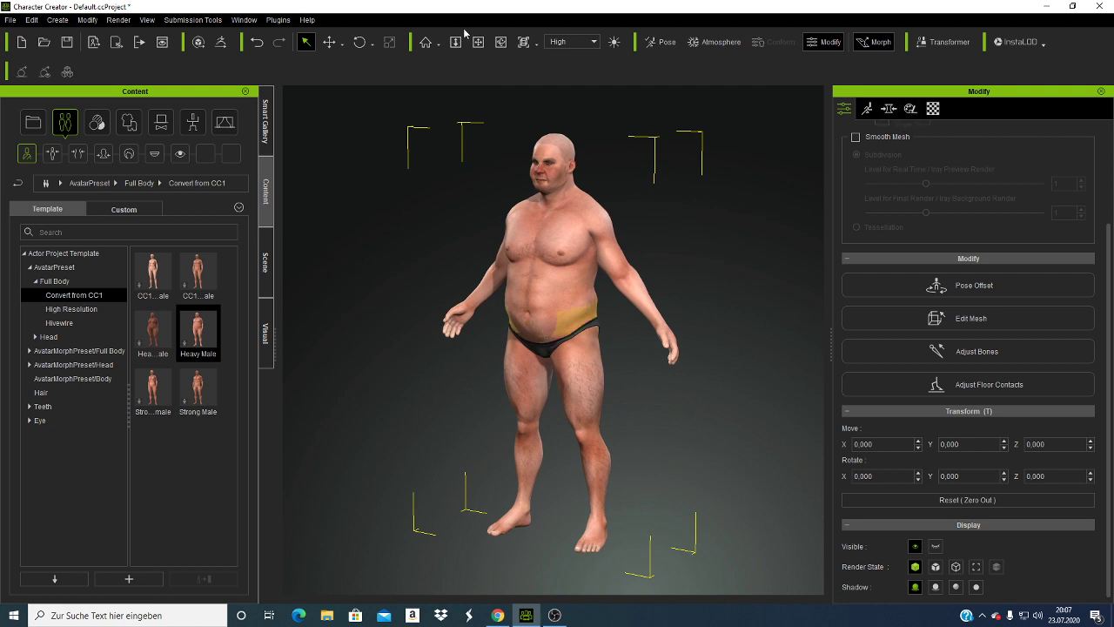
left_click(501, 42)
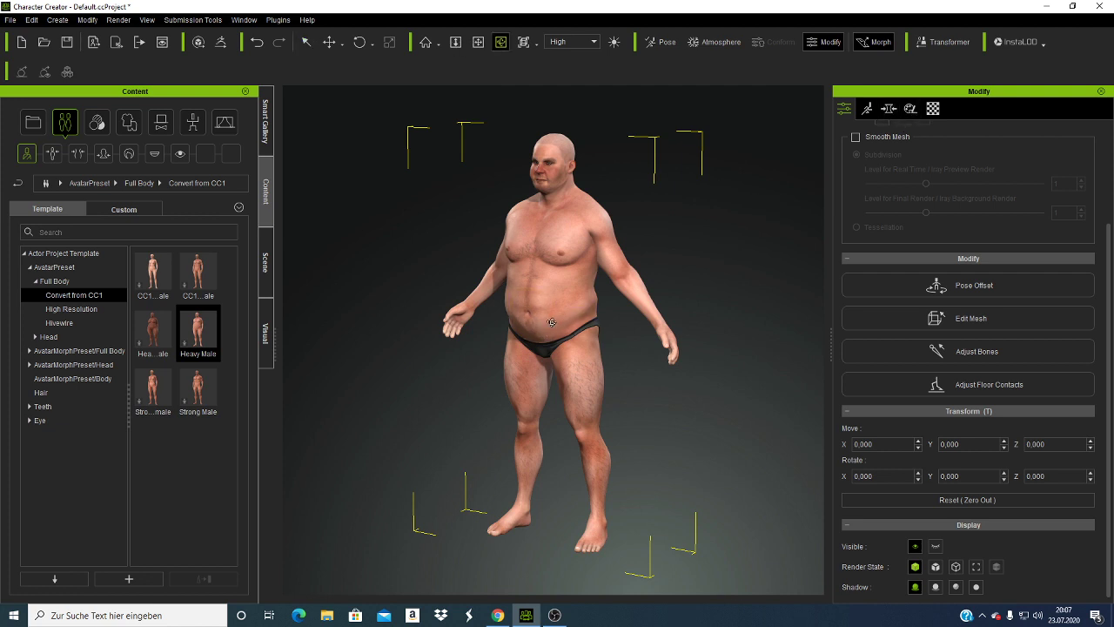
left_click_drag(560, 317, 599, 298)
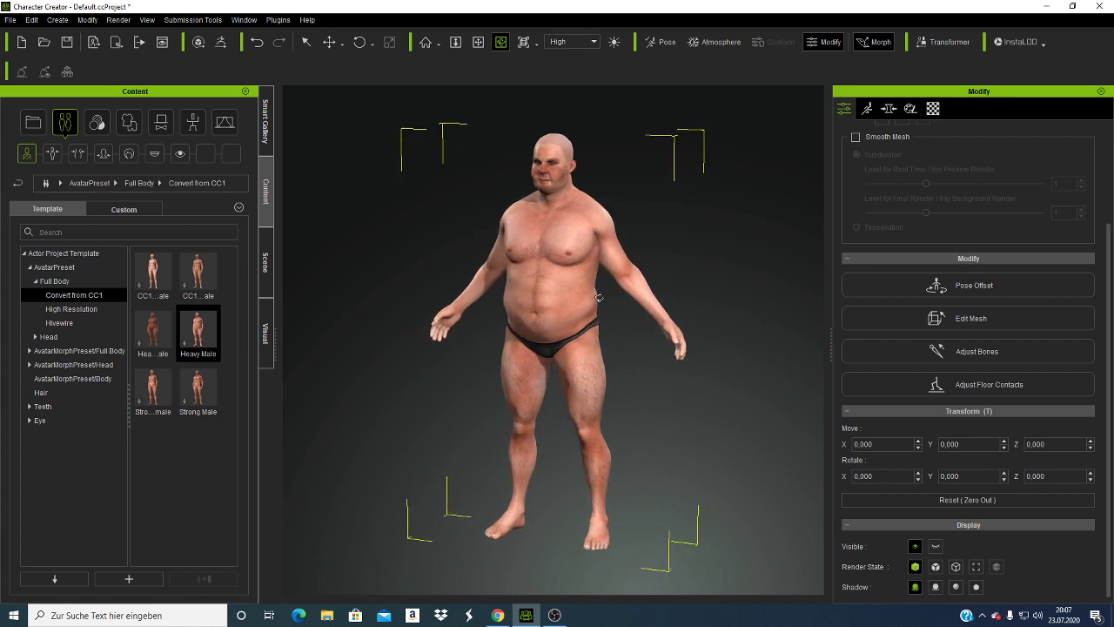
left_click(890, 109)
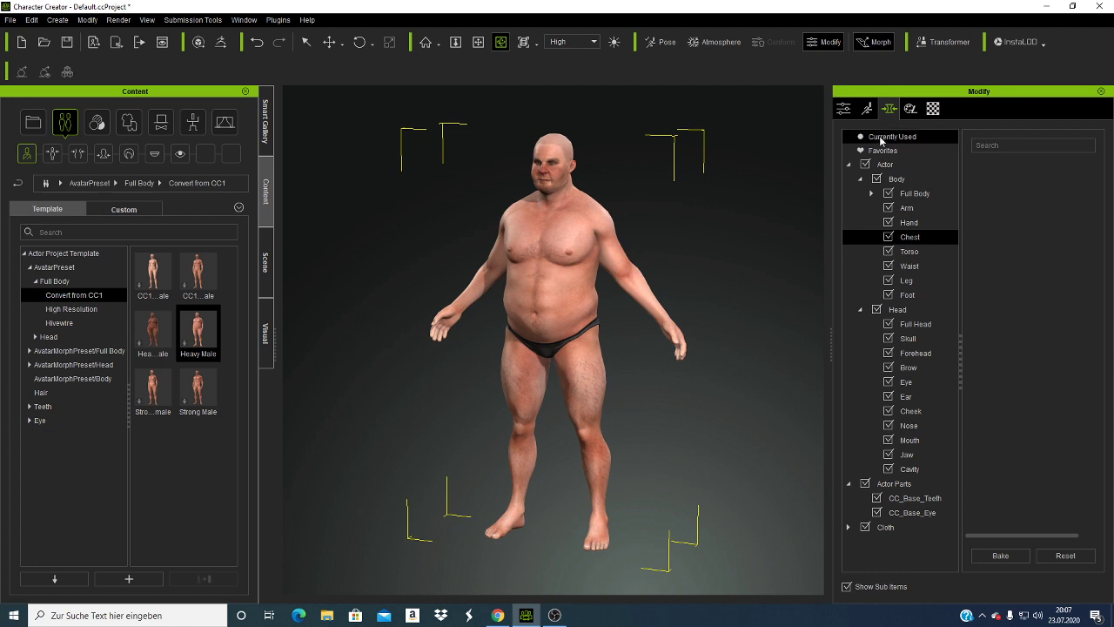
left_click(845, 110)
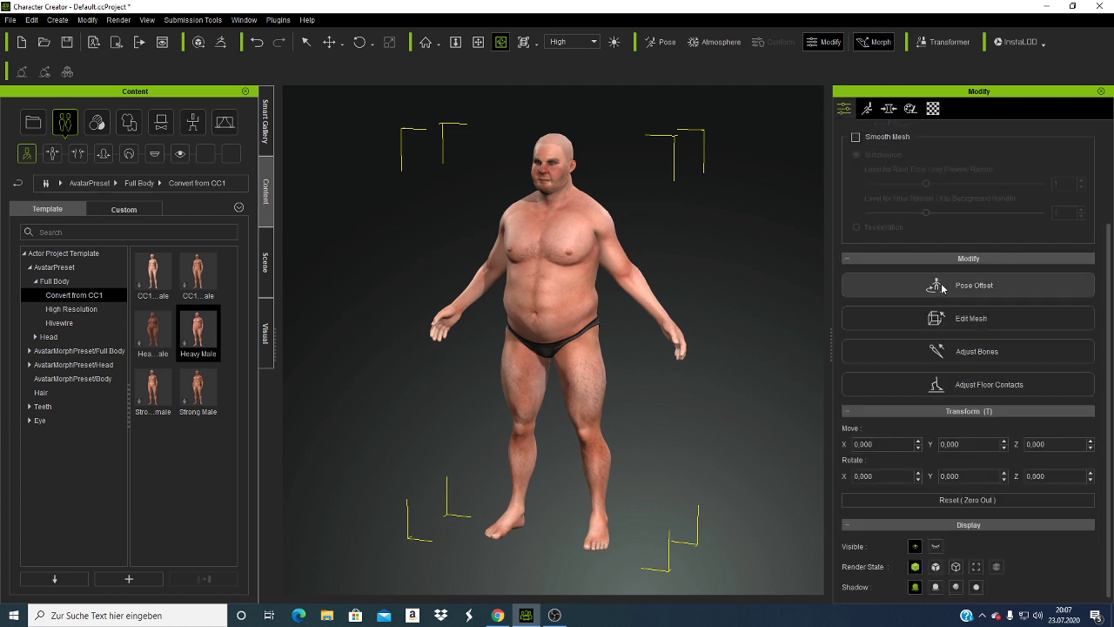
scroll(942, 289, "up", 2)
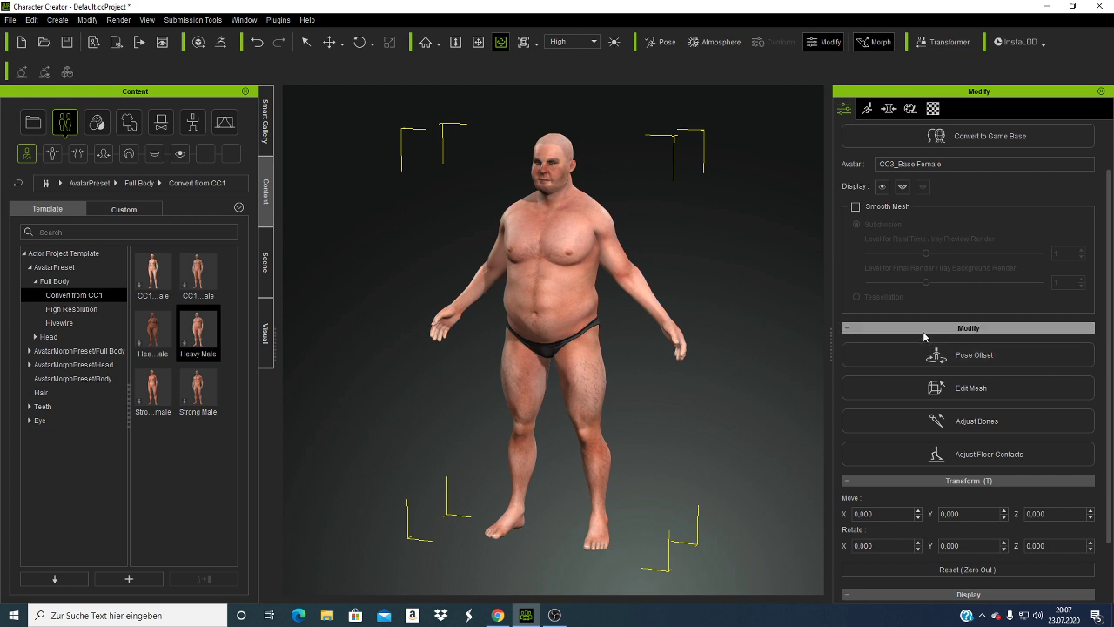
scroll(924, 336, "down", 2)
scroll(923, 329, "up", 3)
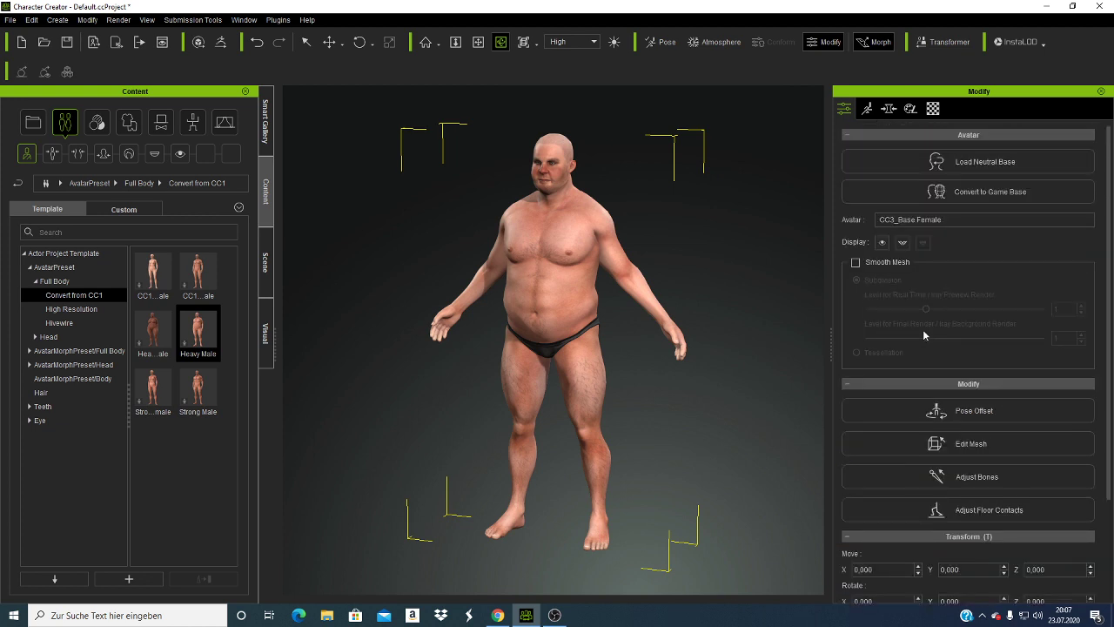
scroll(923, 329, "down", 3)
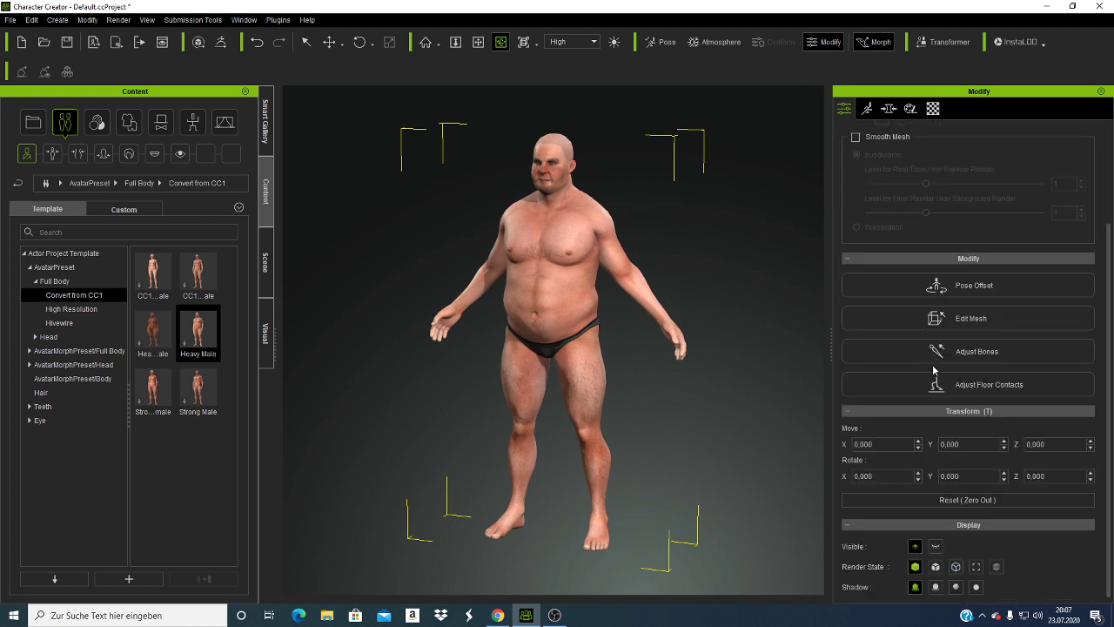
left_click(972, 293)
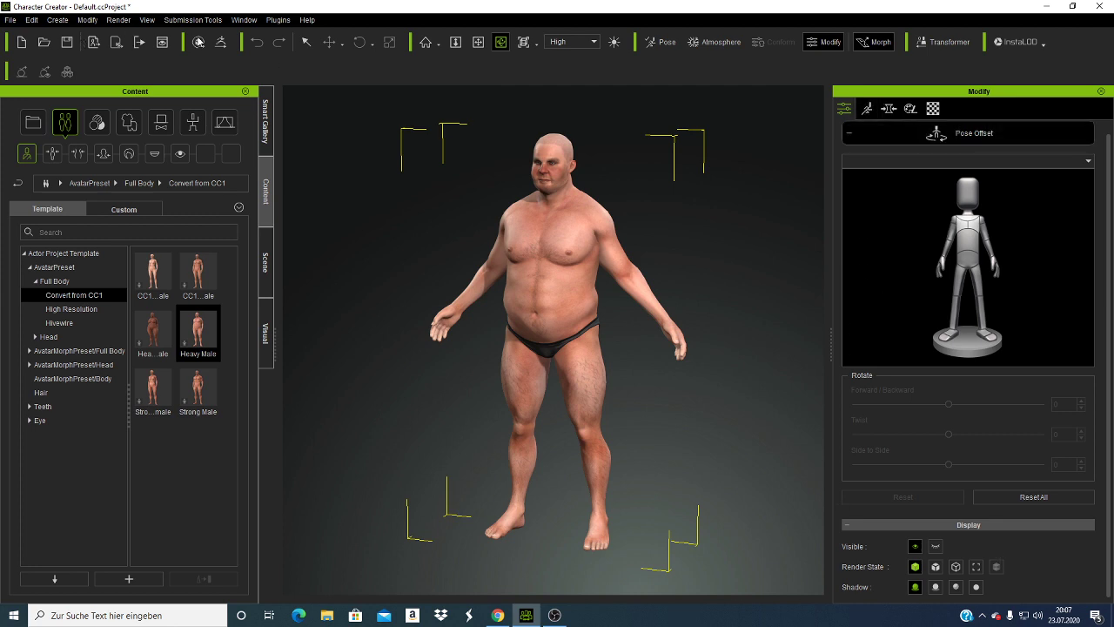
left_click(870, 109)
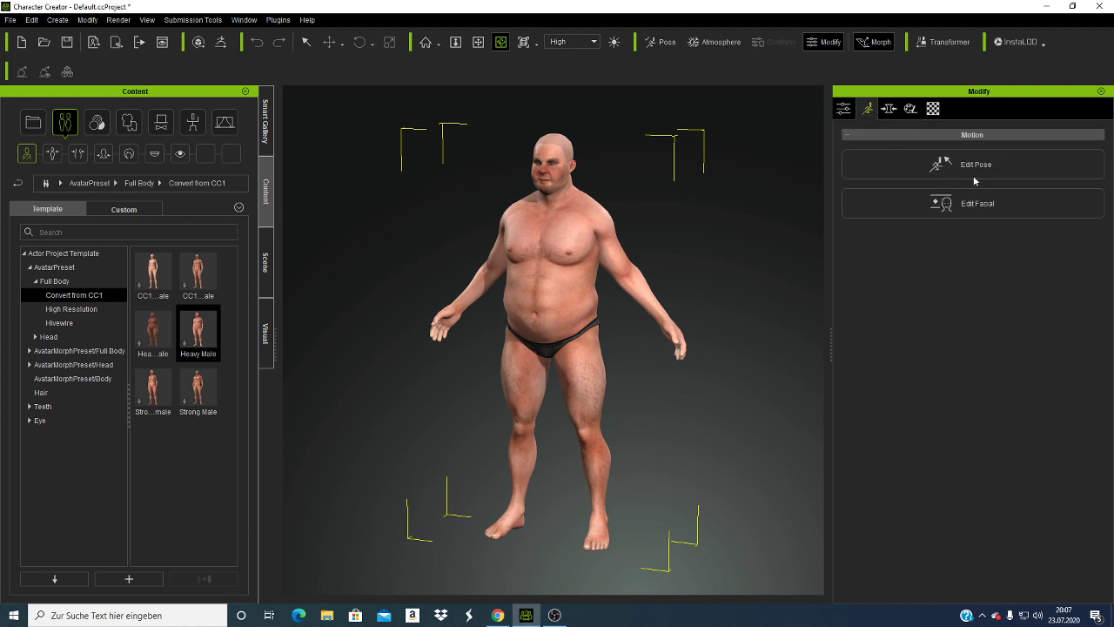
left_click(973, 175)
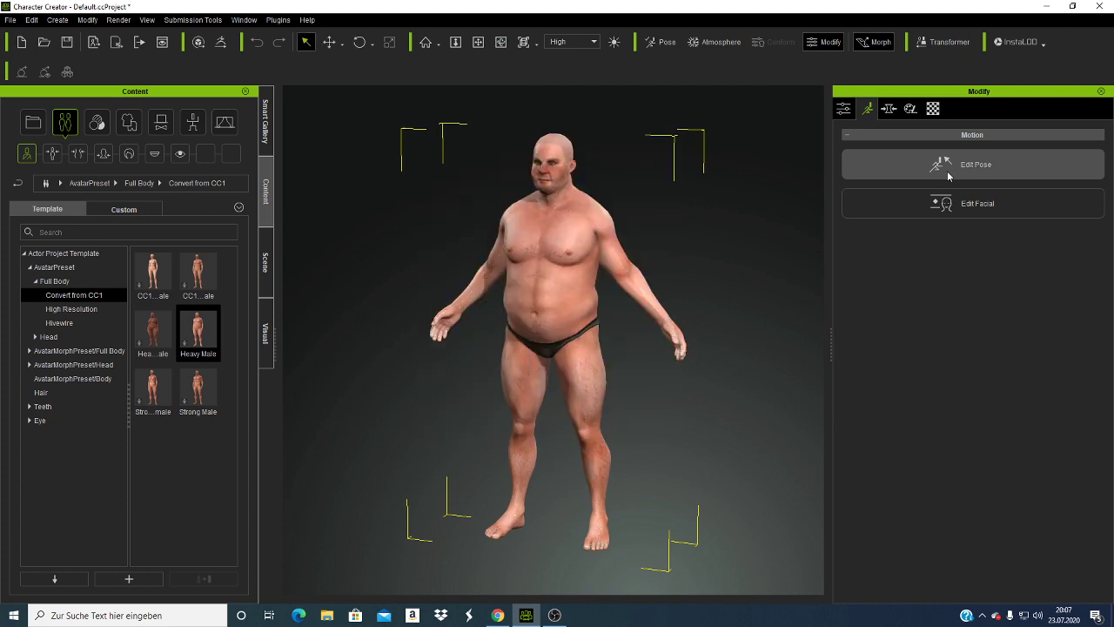
left_click(888, 110)
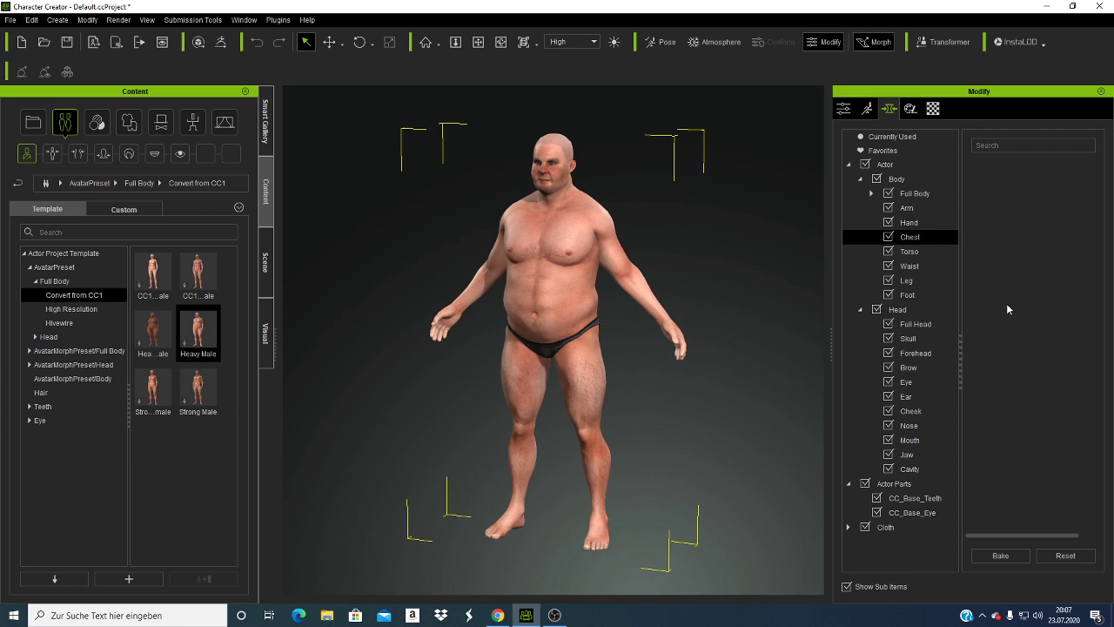
left_click(911, 109)
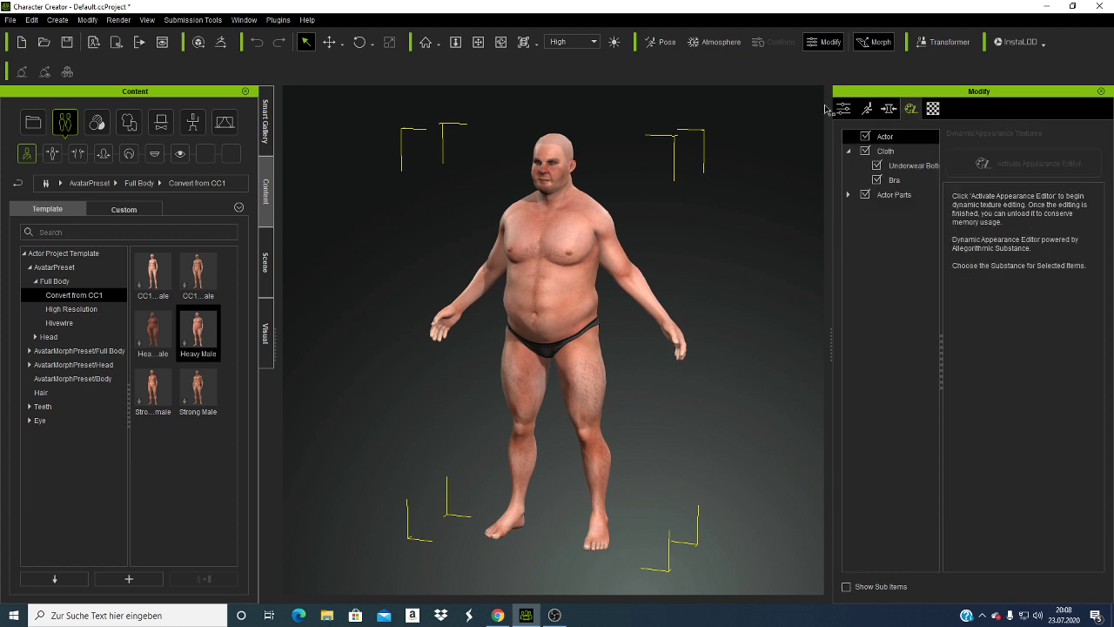
left_click(842, 109)
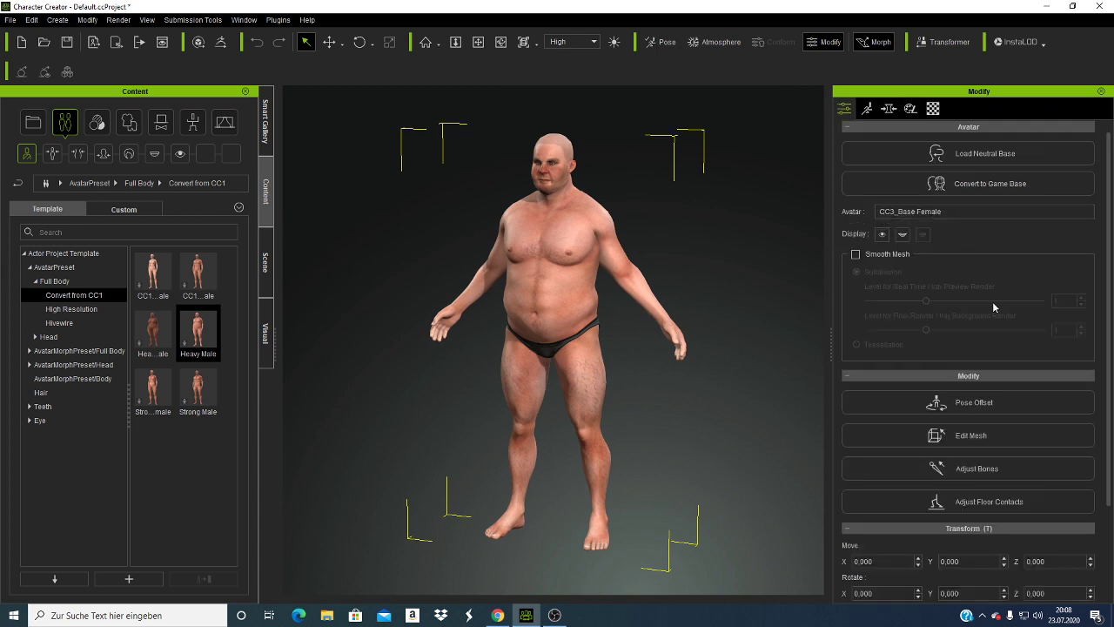
scroll(993, 304, "down", 3)
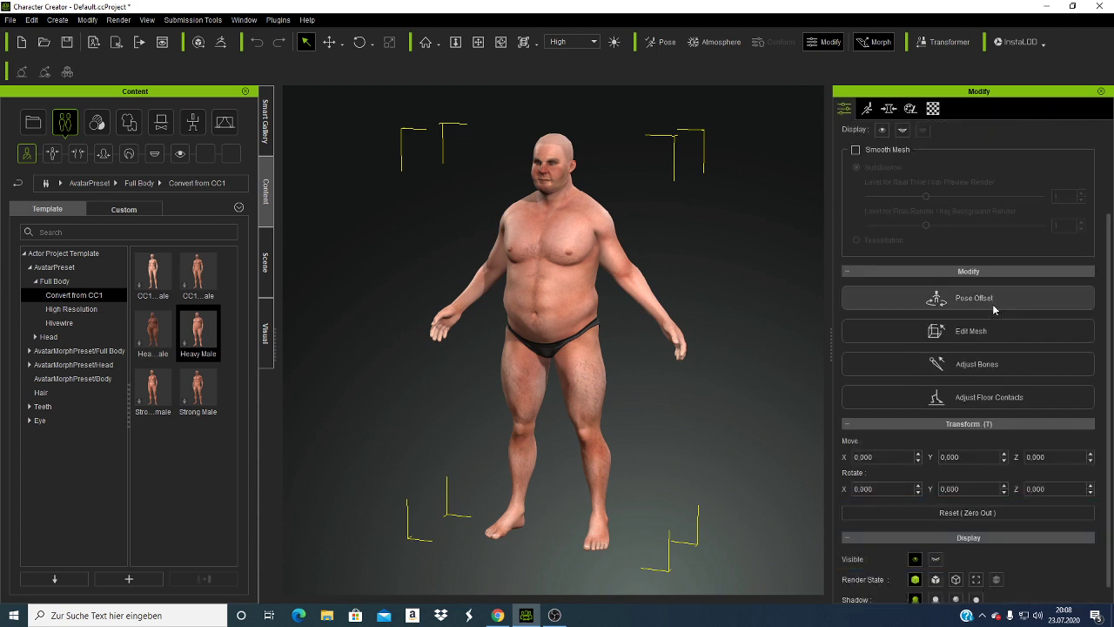
scroll(993, 304, "down", 1)
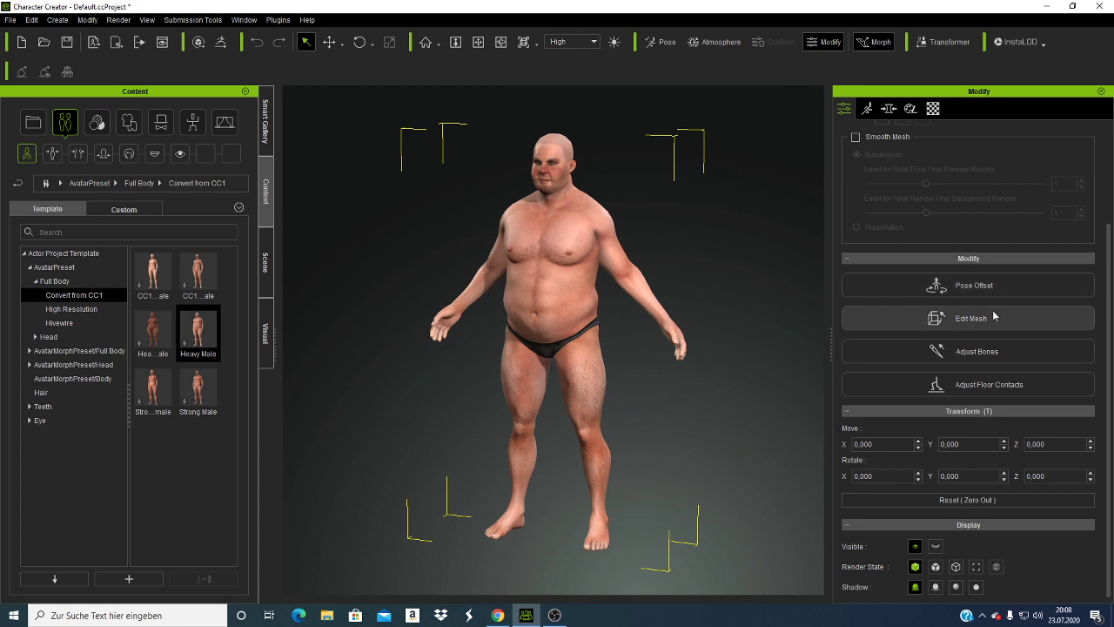
scroll(992, 313, "up", 3)
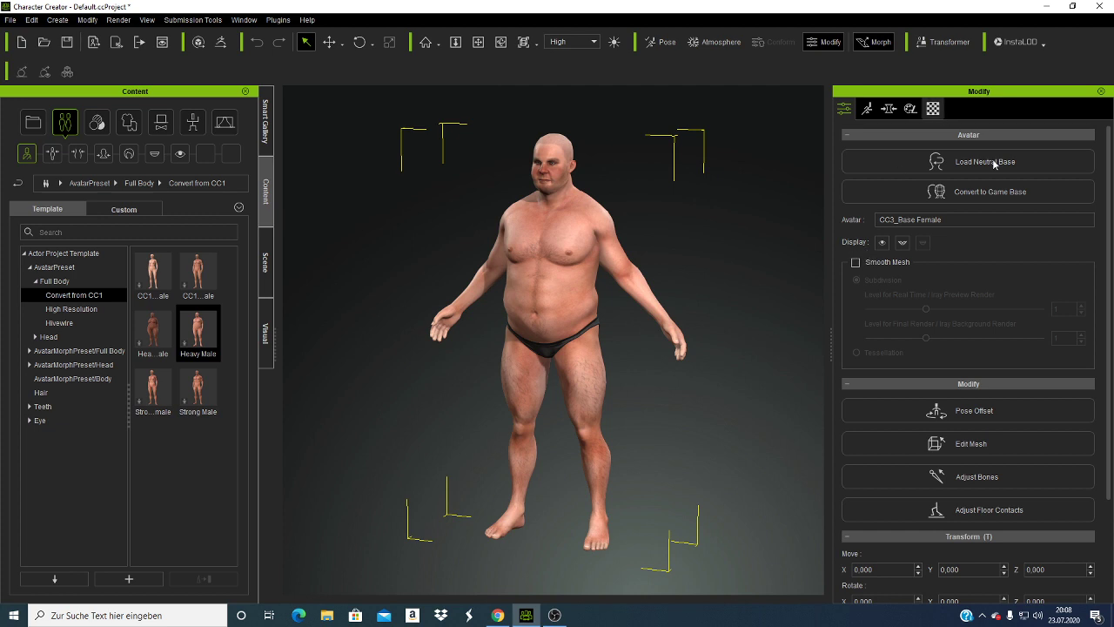
left_click(934, 108)
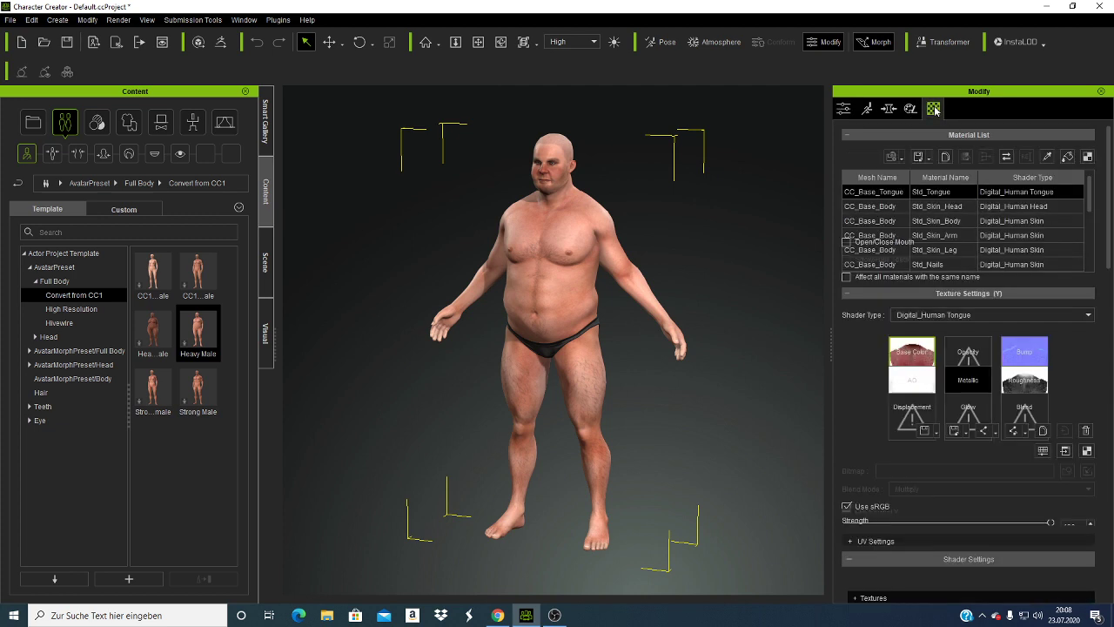
left_click(888, 108)
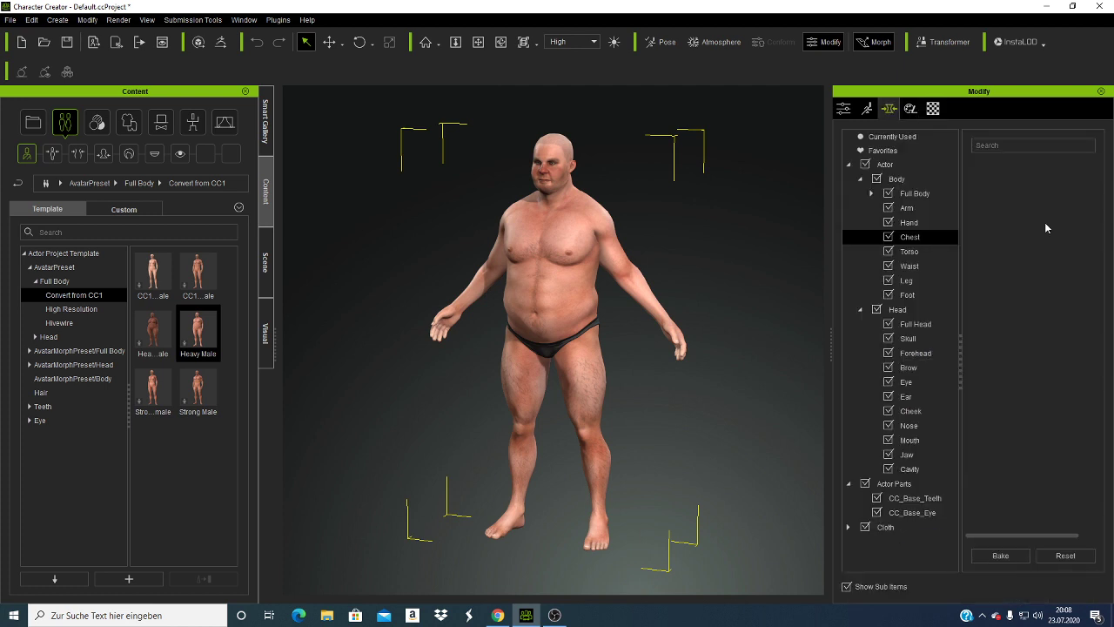
left_click(867, 108)
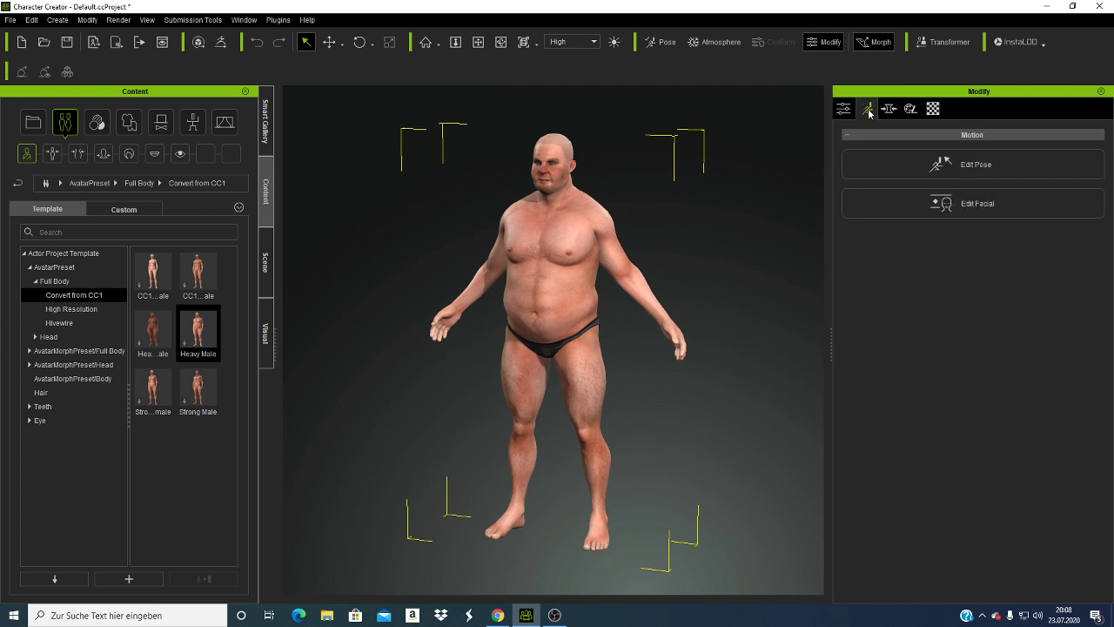
left_click(840, 107)
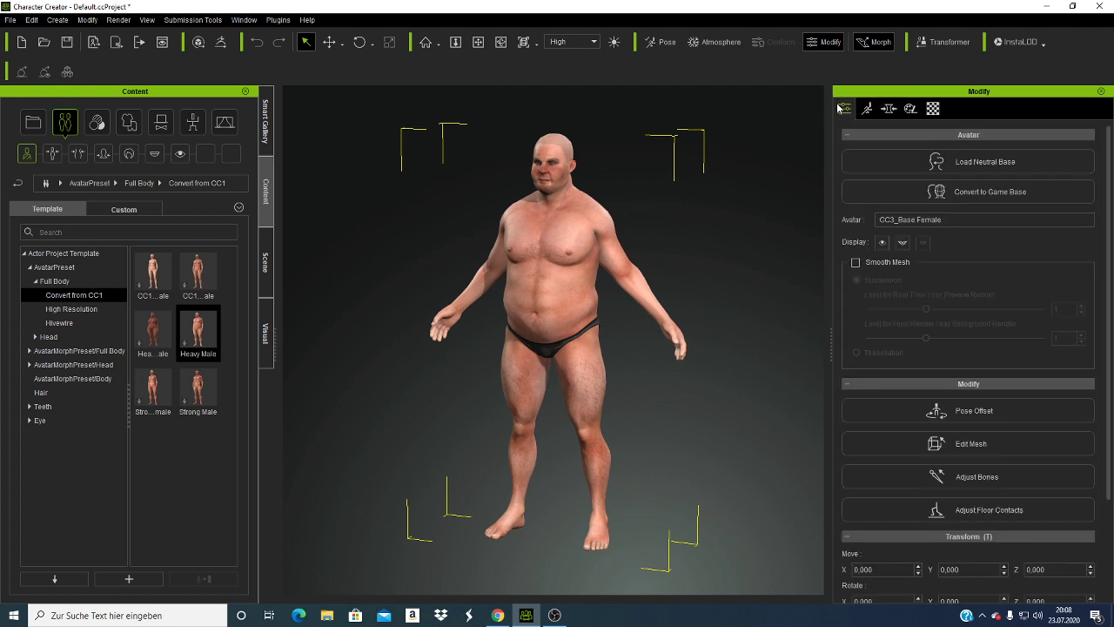
scroll(995, 412, "down", 2)
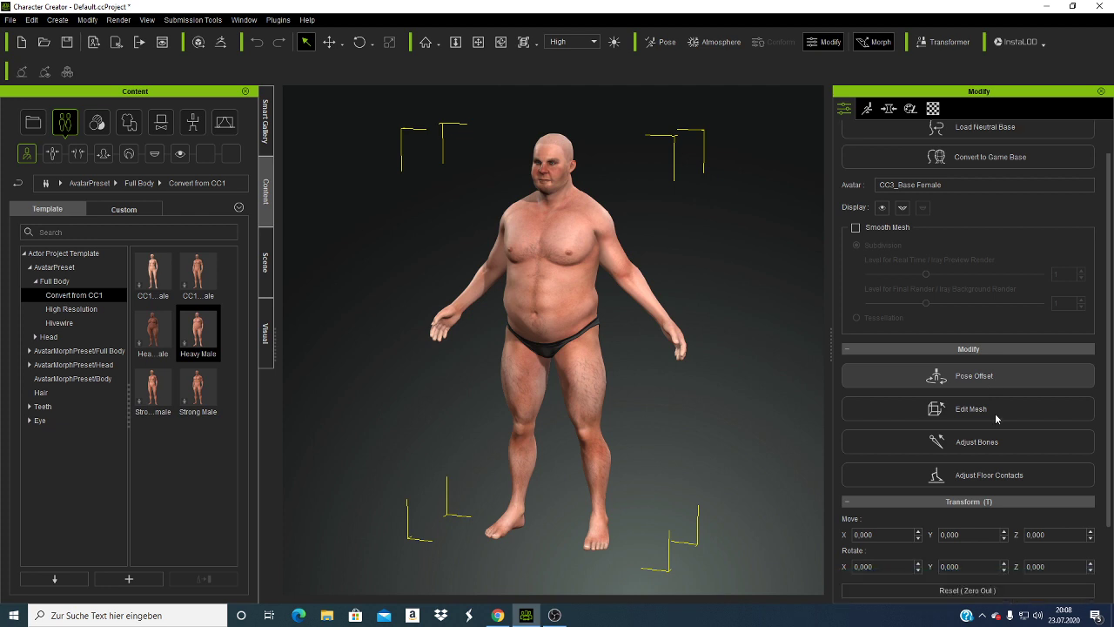
scroll(995, 413, "down", 2)
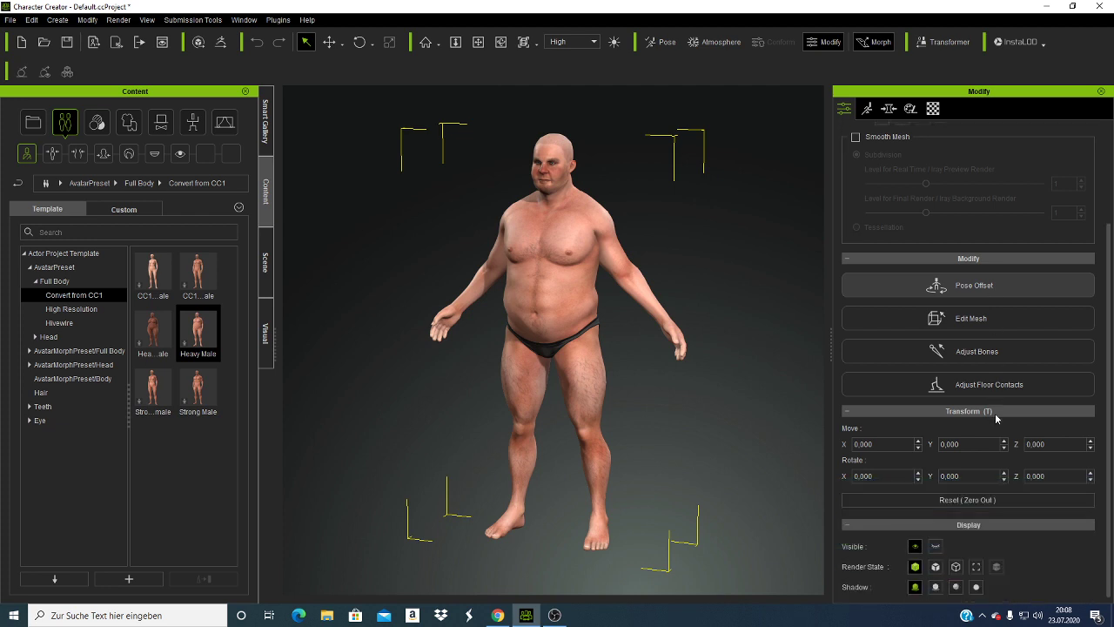
left_click(971, 321)
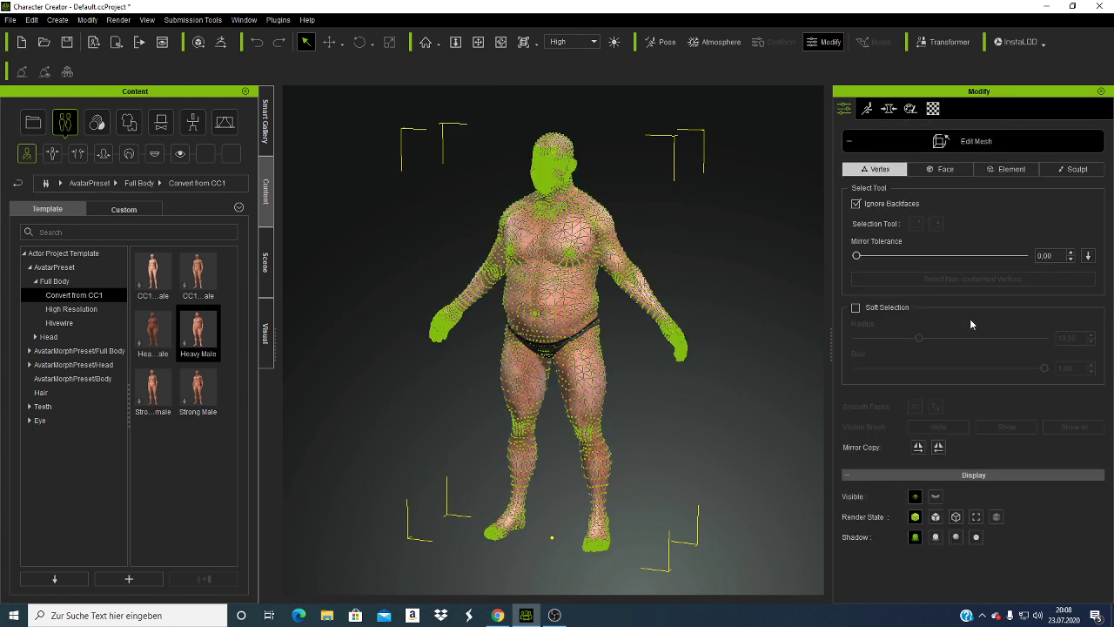
left_click(868, 109)
left_click(845, 109)
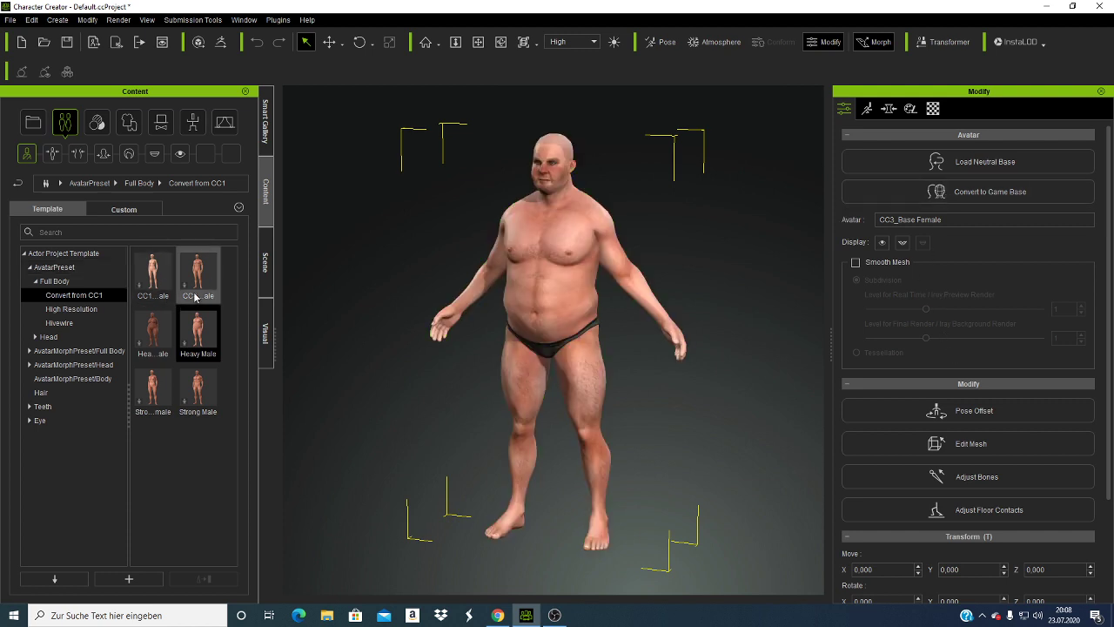
Step: Apply the CC1_Base Male preset from Convert from CC1 with morph and texture checked
mouse_move(195, 296)
left_mouse_down()
mouse_move(318, 302)
mouse_move(326, 285)
left_mouse_up()
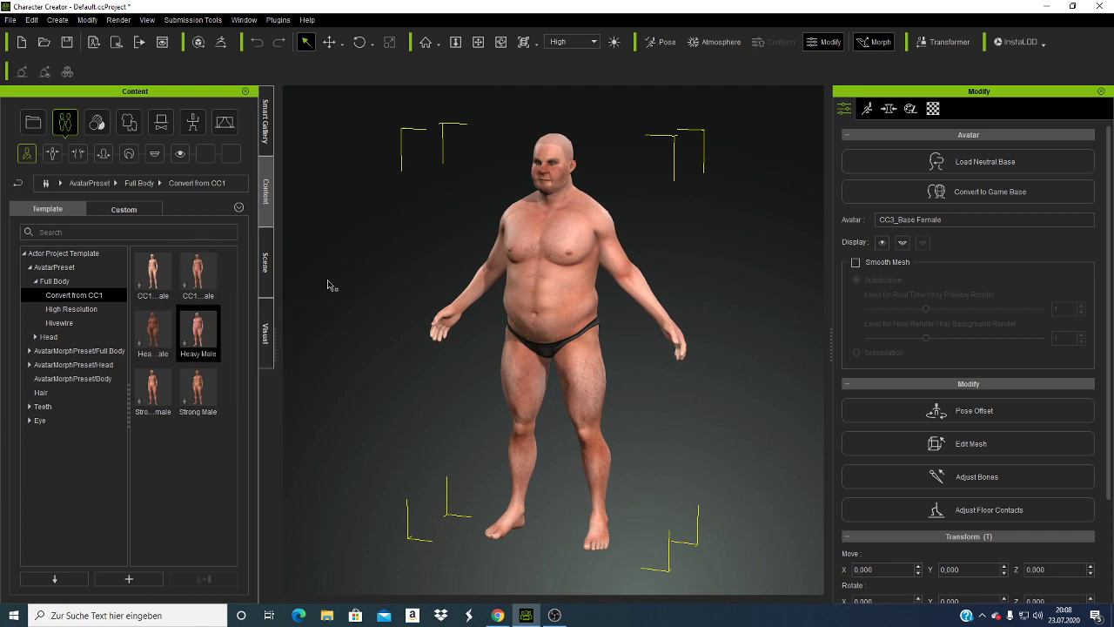
double_click(197, 283)
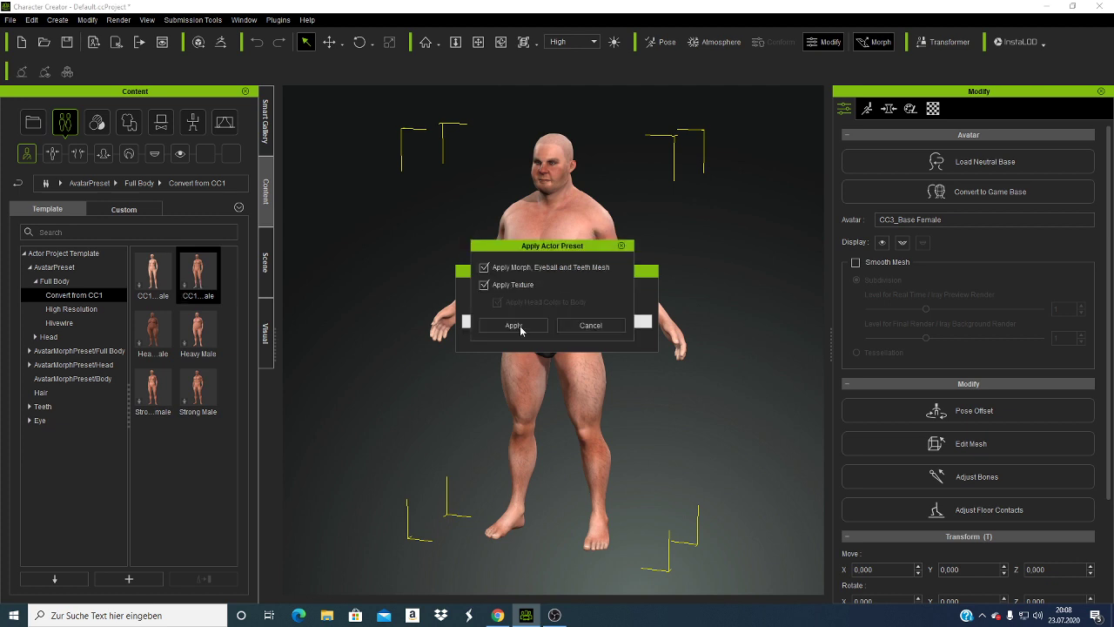
left_click(517, 324)
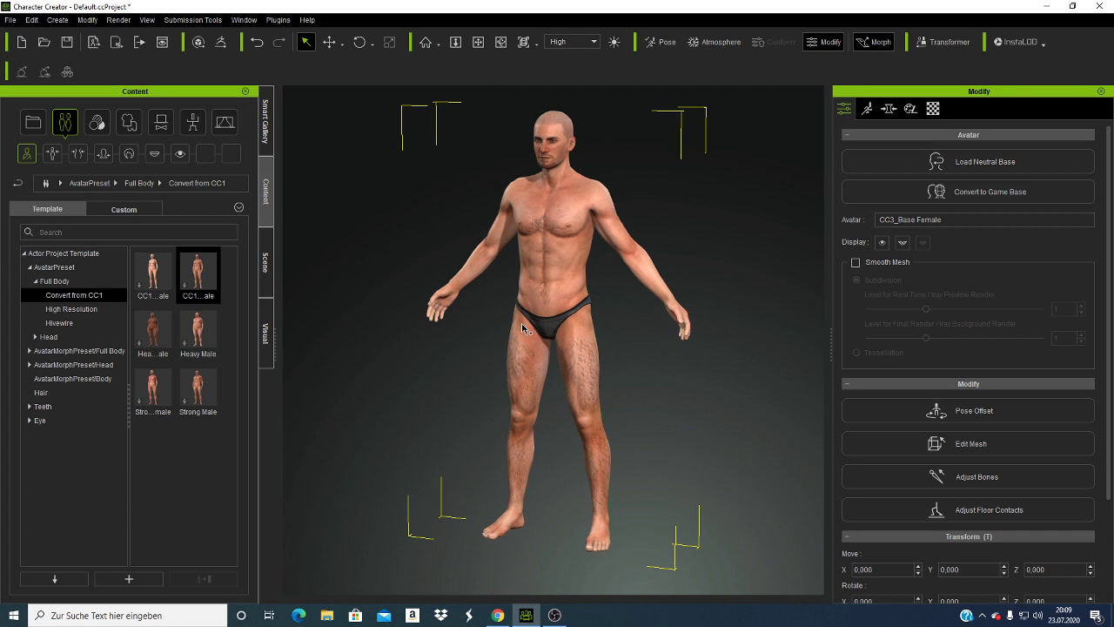
Step: In the Modify panel's Morph tree, go from Arm to Full Body to show the Bodybuilder slider
scroll(987, 474, "down", 3)
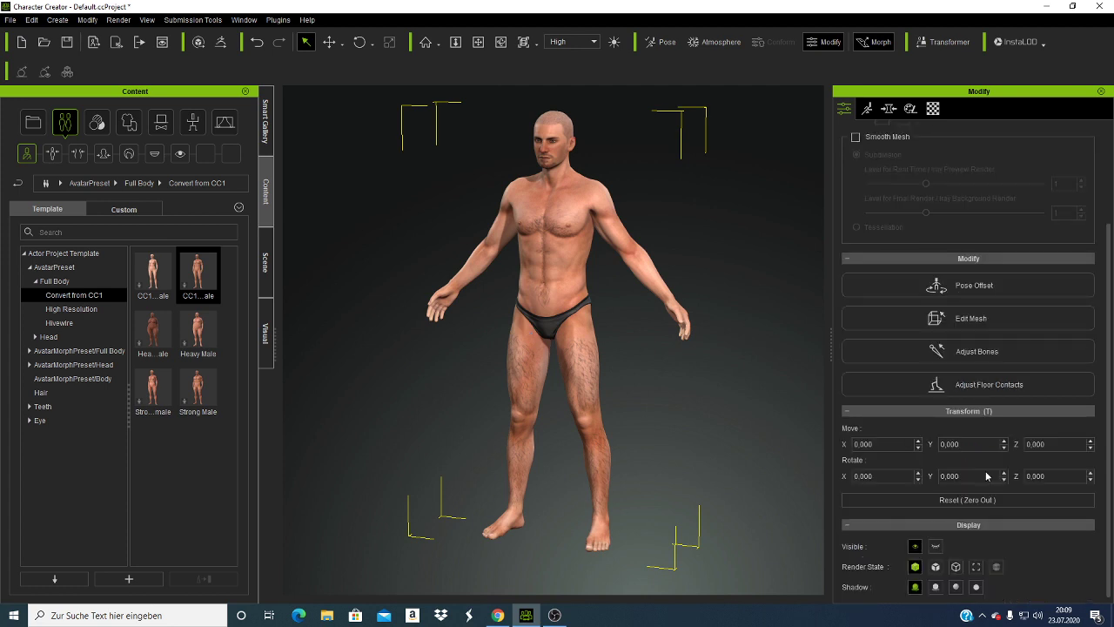
scroll(986, 475, "up", 3)
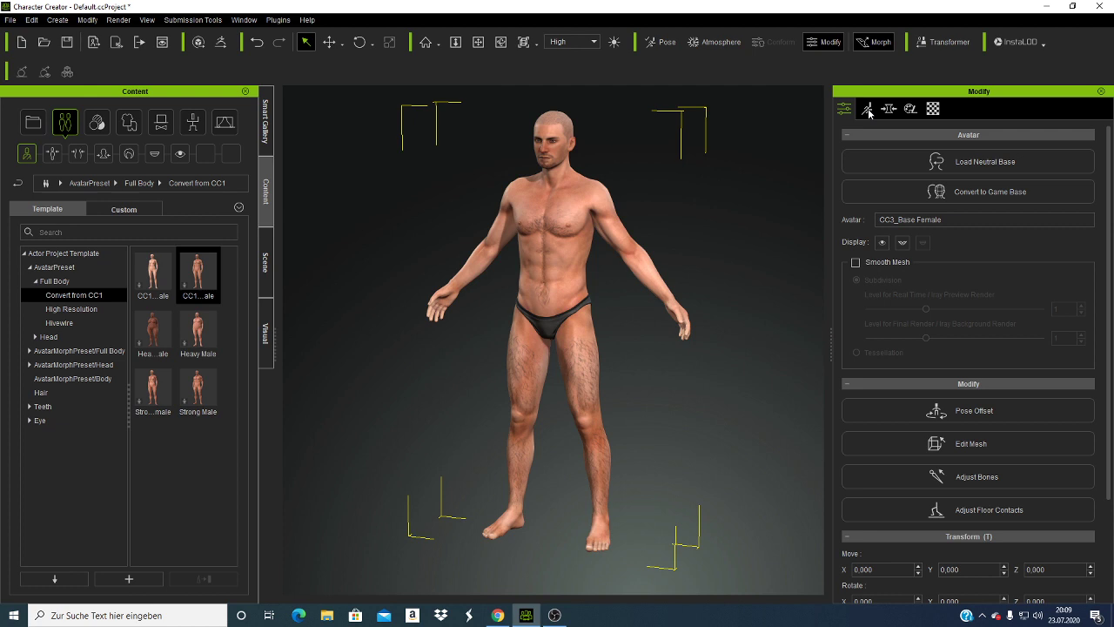
left_click(889, 110)
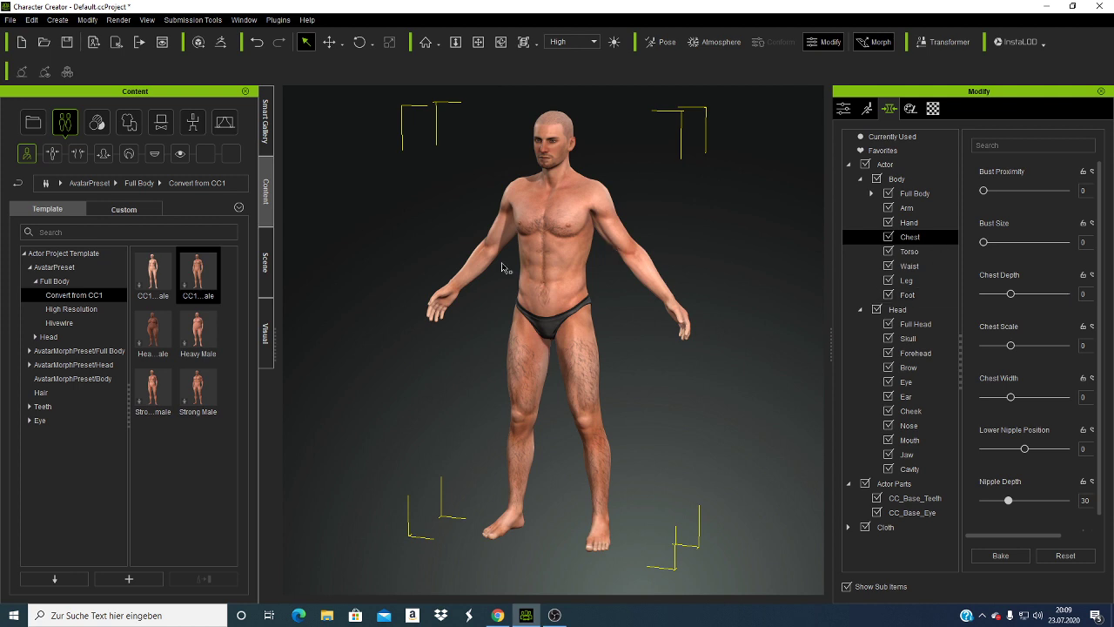
left_click(846, 108)
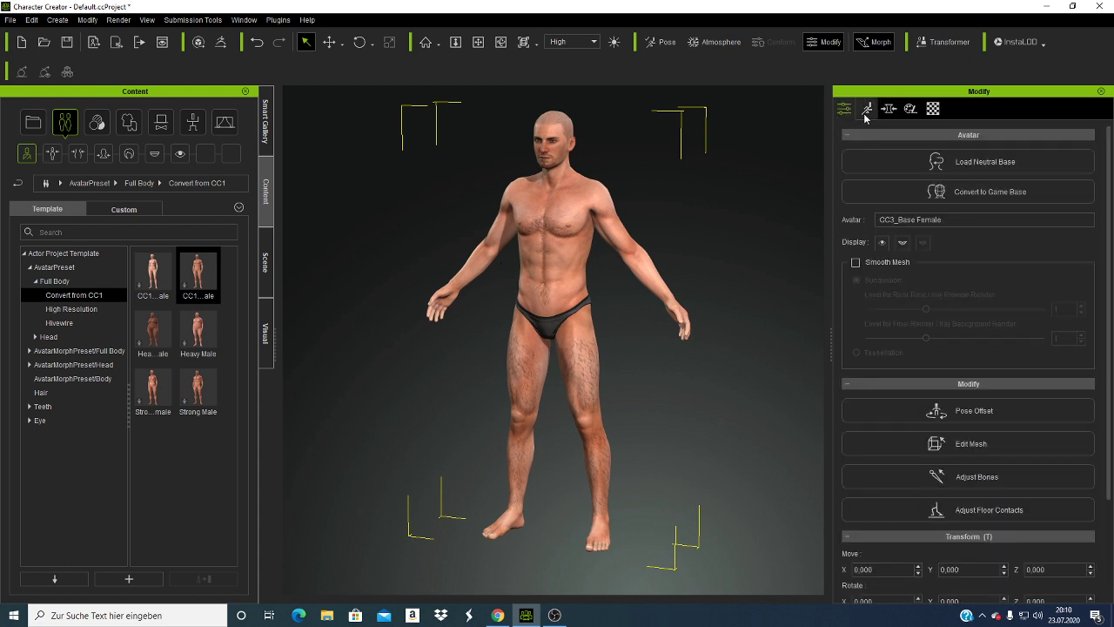
left_click(866, 113)
left_click(887, 112)
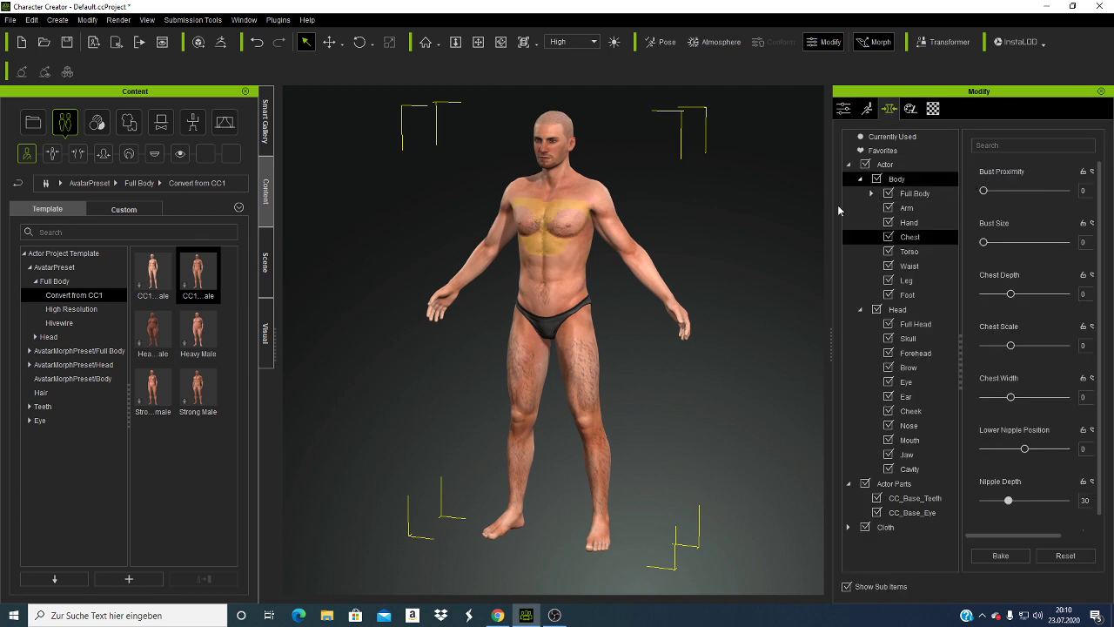
left_click(905, 209)
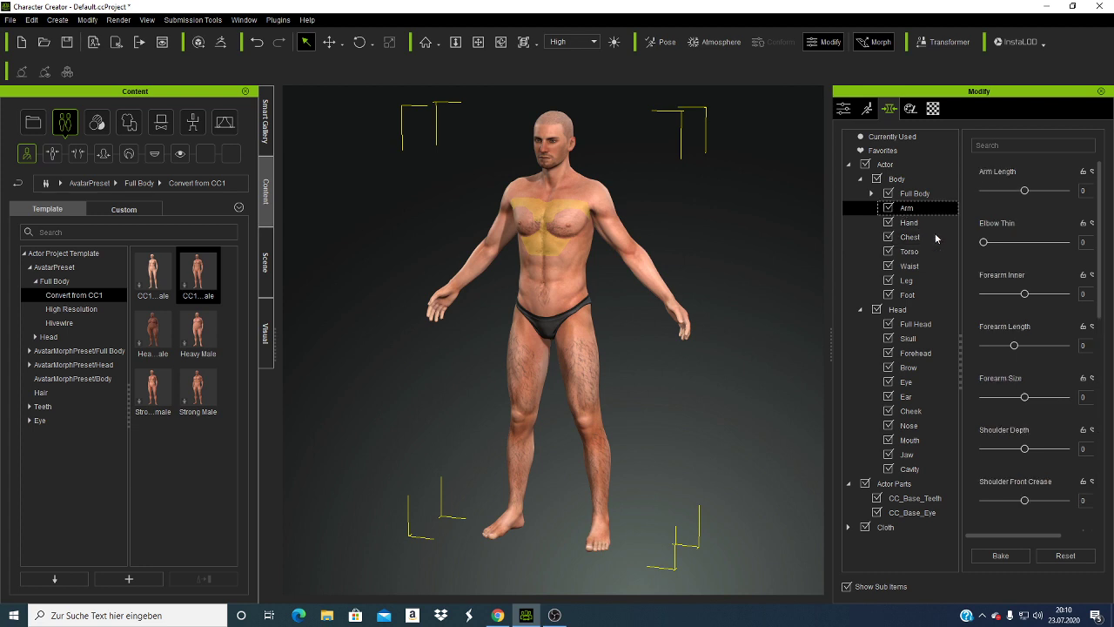
left_click(909, 194)
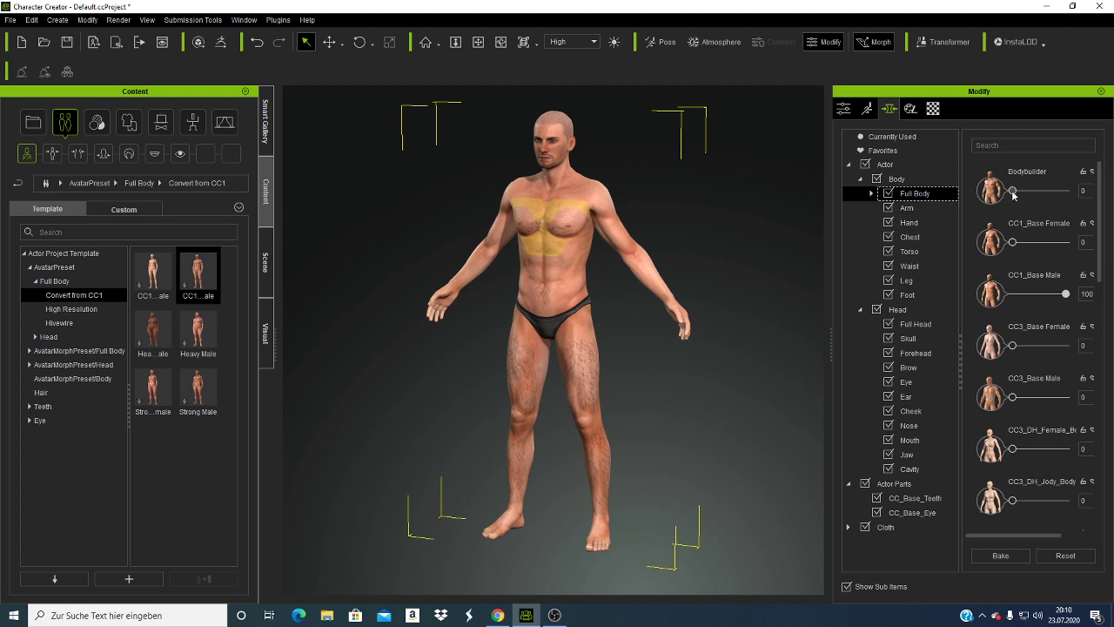
Step: Drag the Bodybuilder morph to 100, then show the Hand sliders
left_click_drag(1012, 192, 1076, 190)
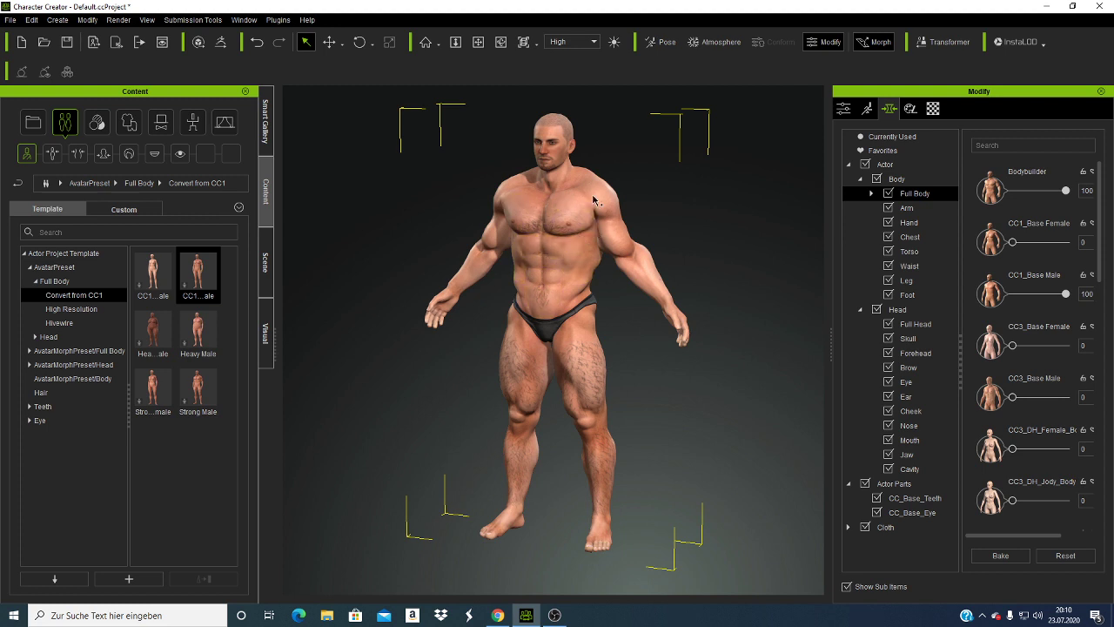
left_click(914, 224)
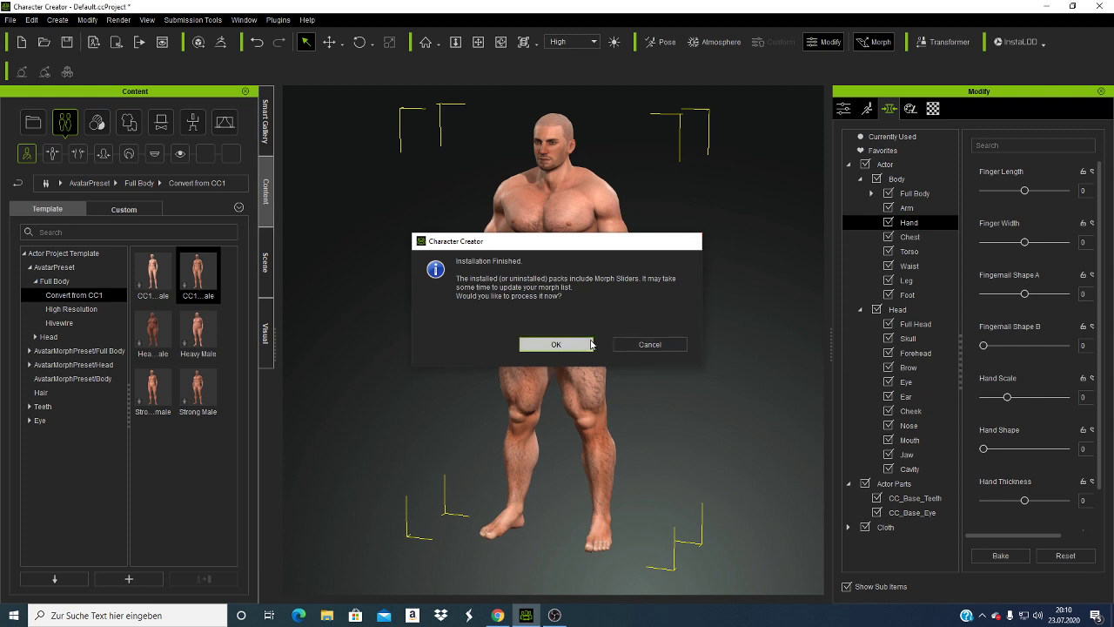
Step: Accept the Installation Finished prompt, scroll the hand sliders, and return to Full Body morphs
left_click(591, 345)
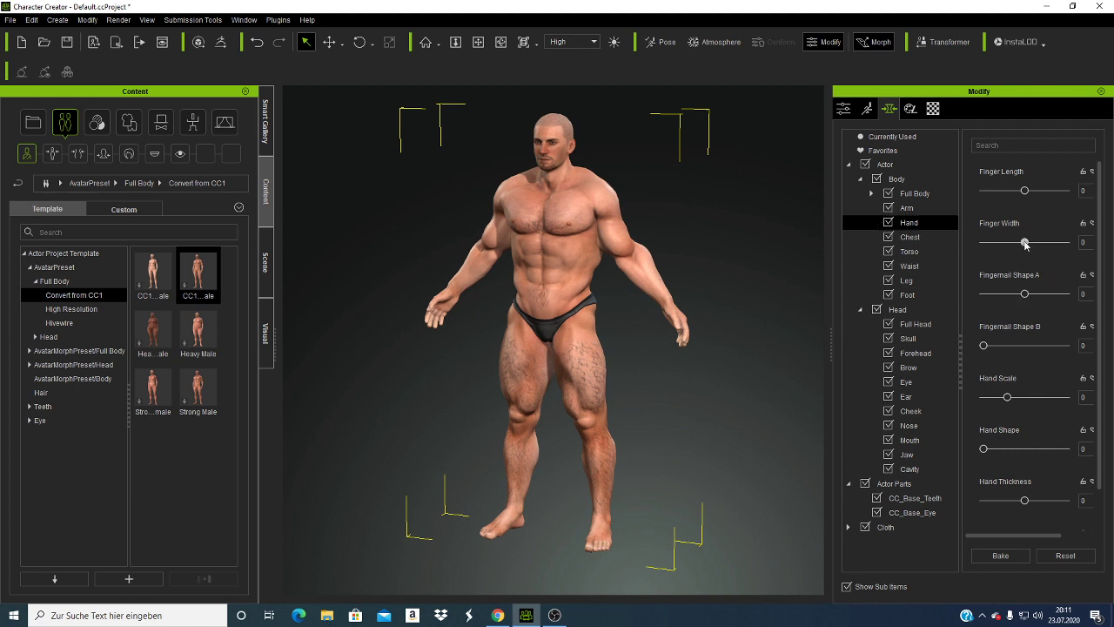
scroll(1014, 426, "down", 1)
scroll(1011, 429, "down", 2)
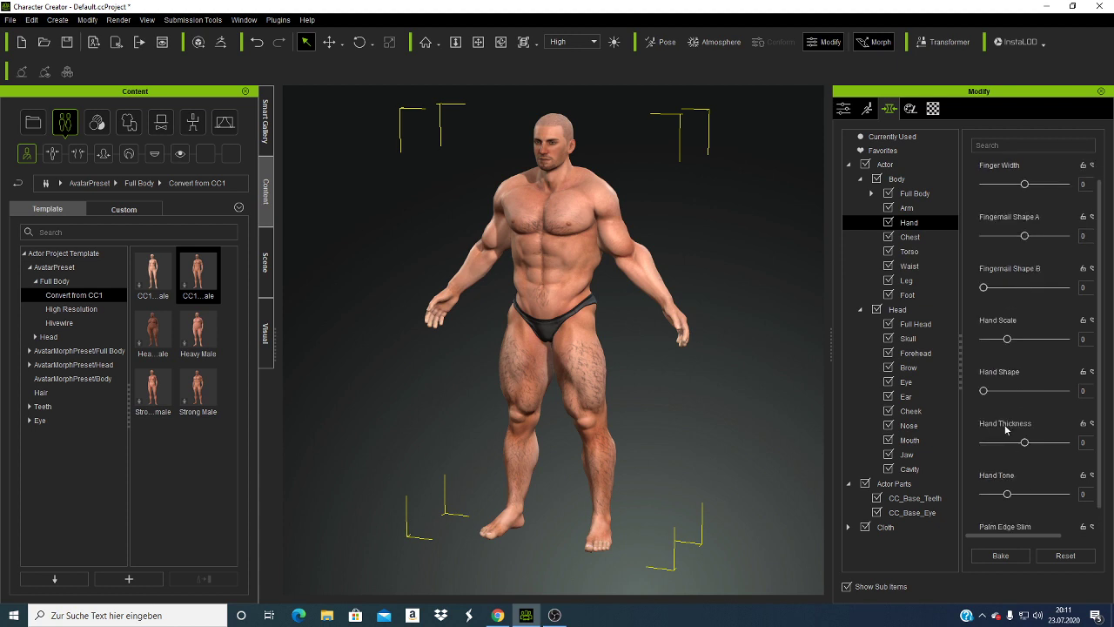
scroll(1006, 432, "down", 1)
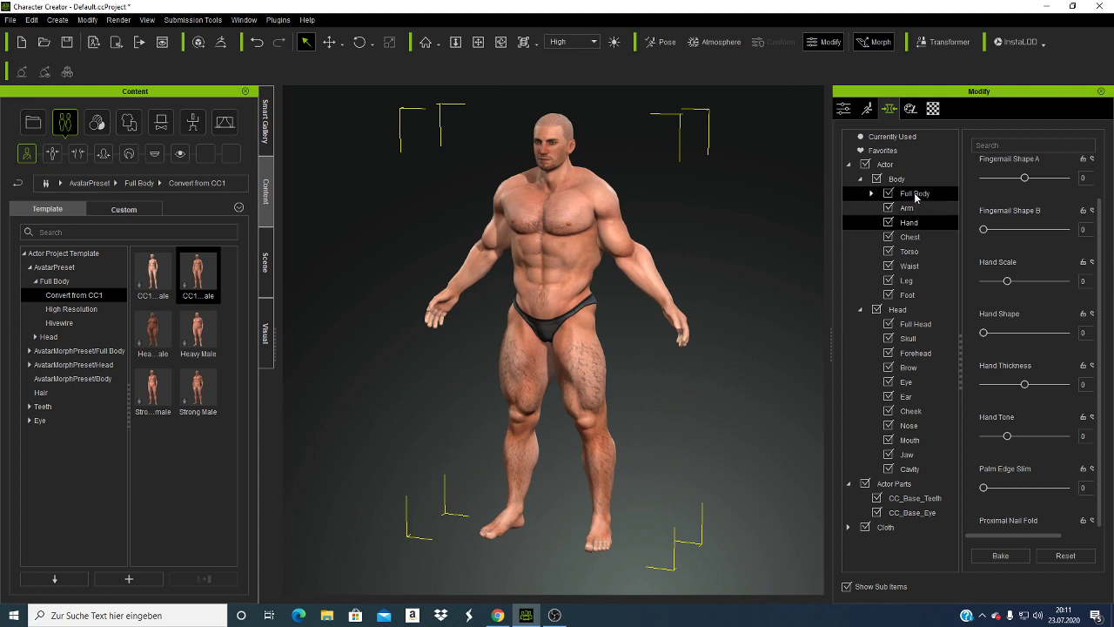
left_click(914, 192)
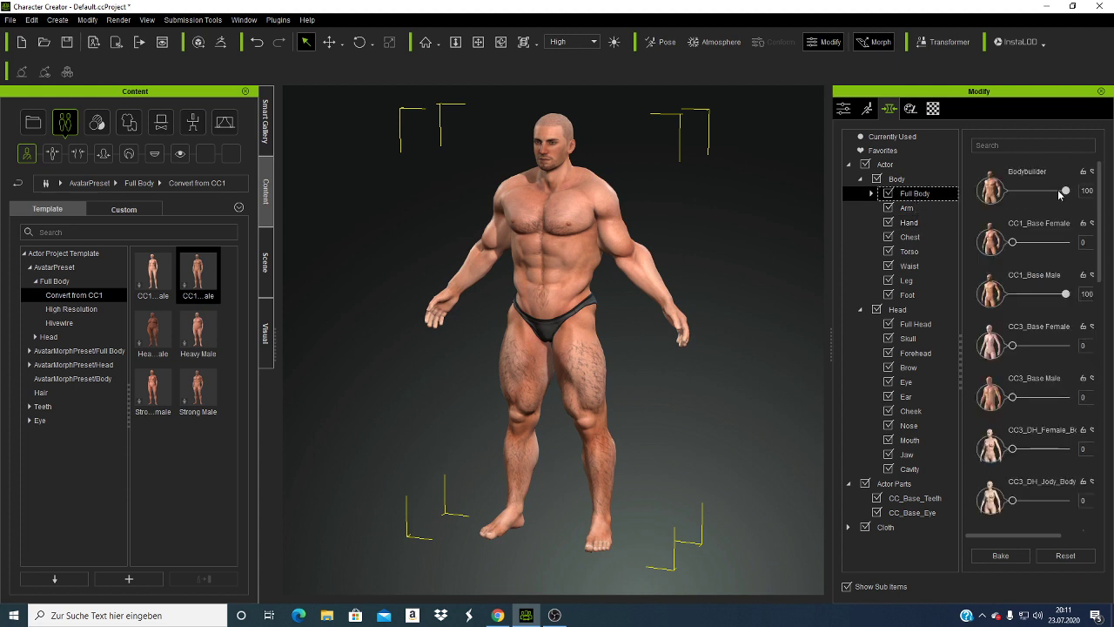
Step: Lower the Bodybuilder morph to 17, then view the Arm and Hand sliders
left_click_drag(1066, 191, 1010, 201)
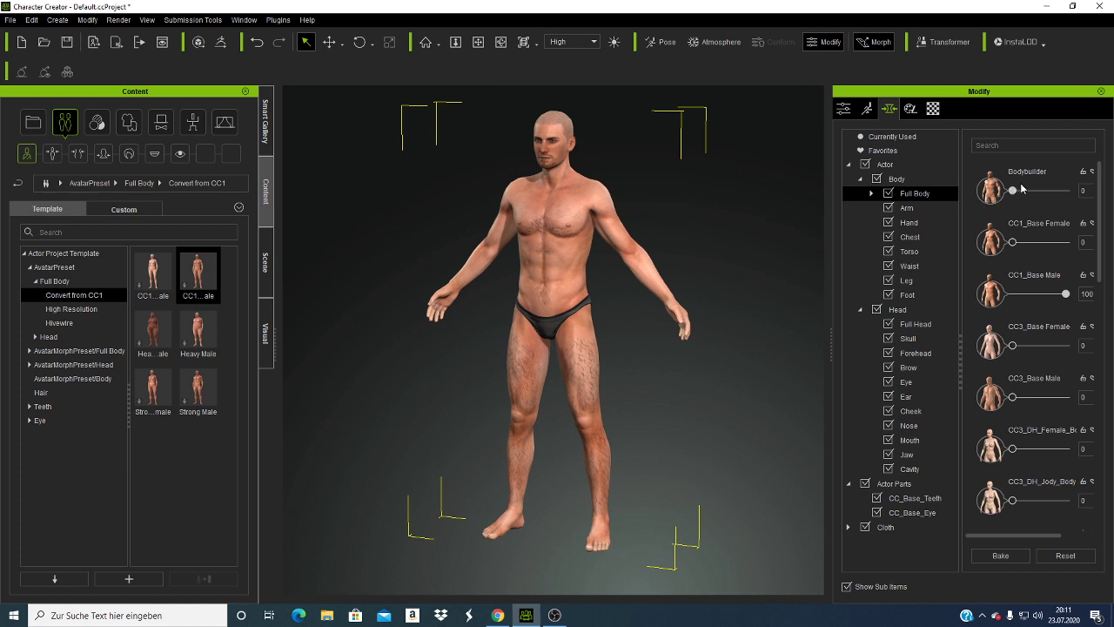
left_click_drag(1012, 191, 1025, 189)
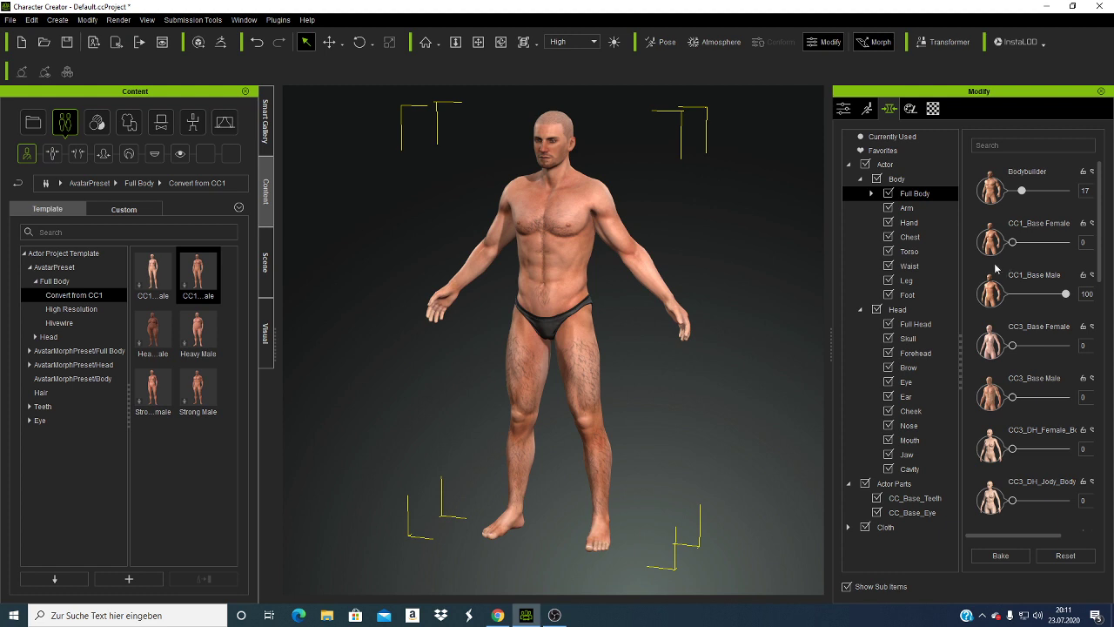
left_click(902, 209)
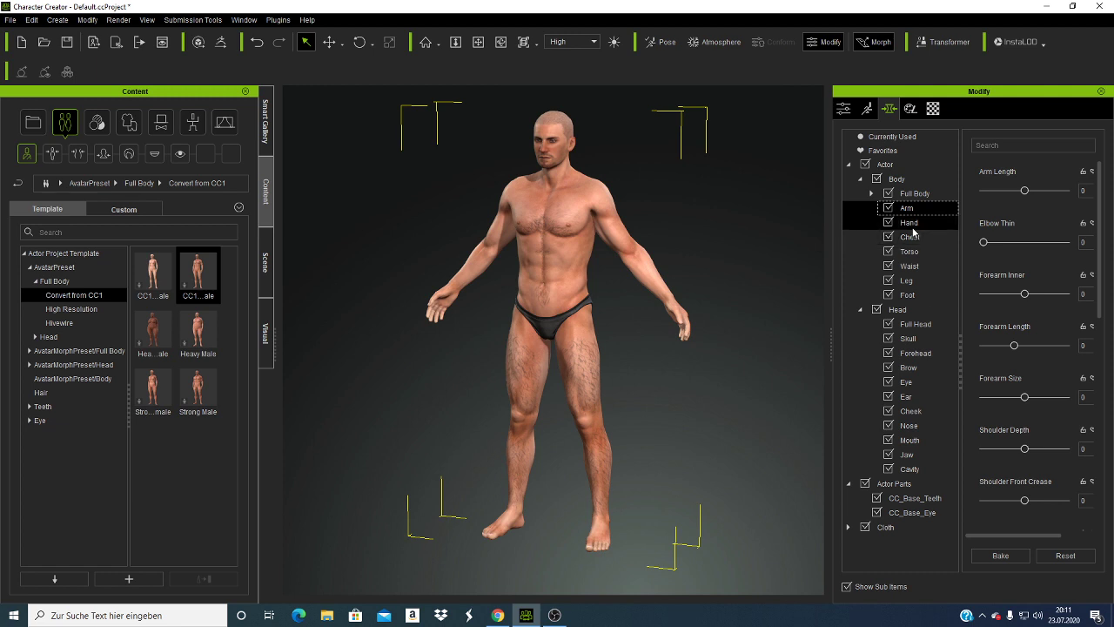
left_click(912, 225)
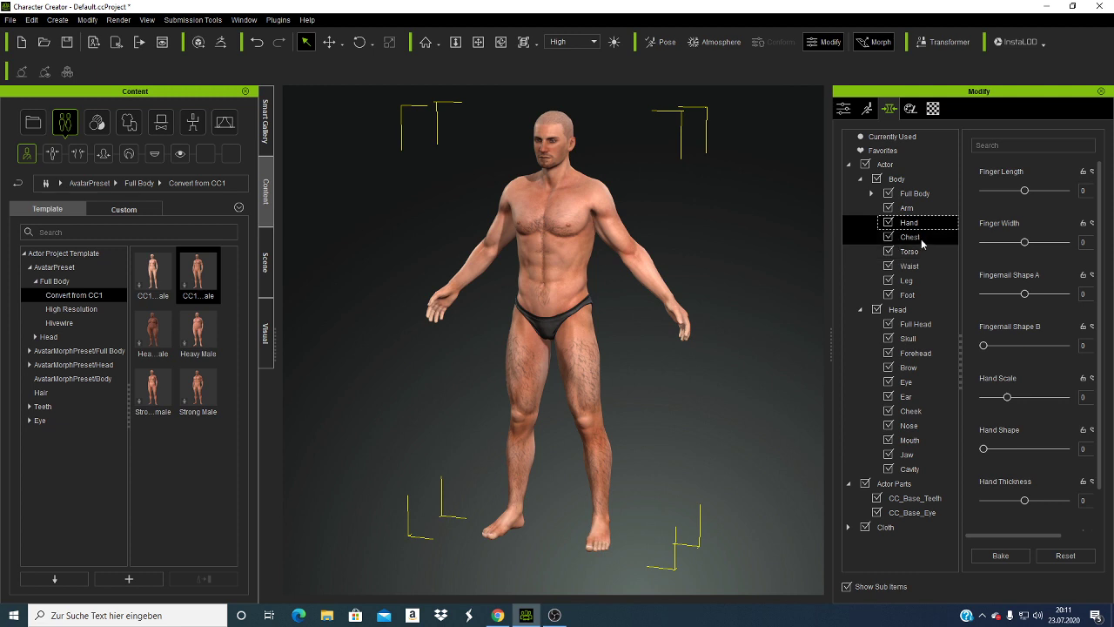
Step: Set the chest to Bust Size 6, Chest Depth 76, Chest Scale 33 and Chest Width 1
left_click(921, 241)
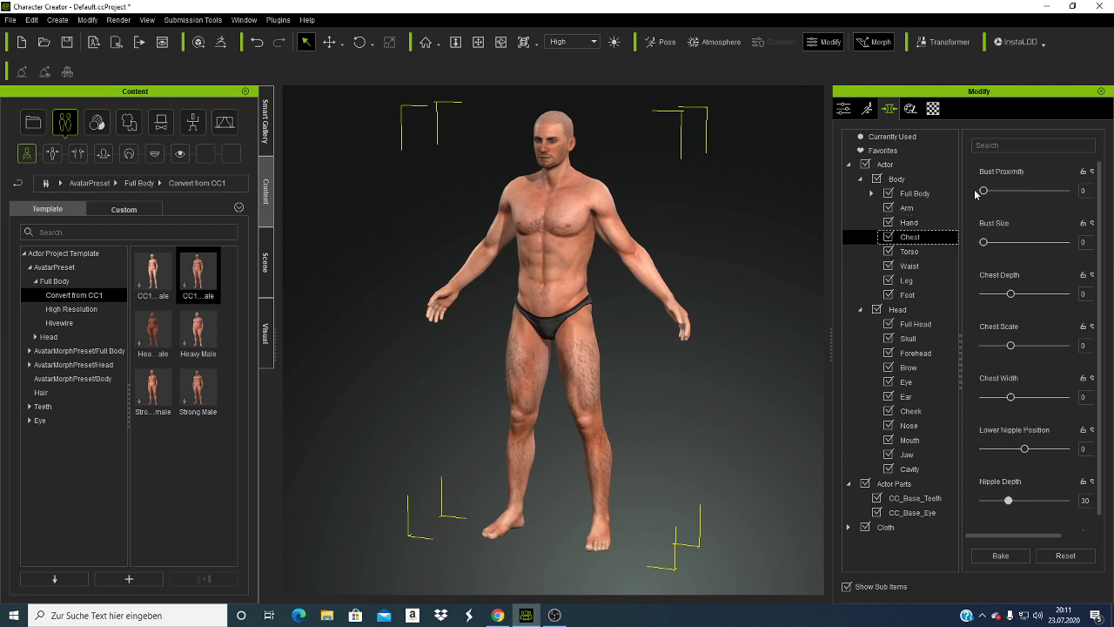
mouse_move(984, 190)
left_mouse_down()
mouse_move(1001, 192)
mouse_move(974, 195)
left_mouse_up()
mouse_move(983, 243)
left_mouse_down()
mouse_move(1104, 243)
mouse_move(988, 245)
left_mouse_up()
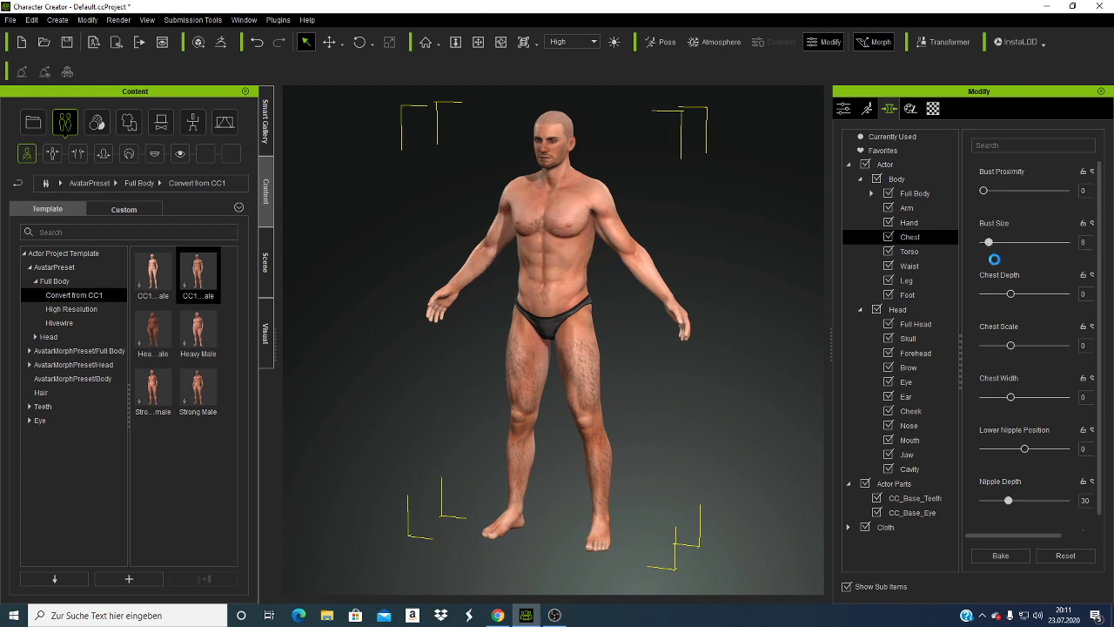
mouse_move(1010, 294)
left_mouse_down()
mouse_move(994, 296)
mouse_move(1068, 294)
left_mouse_up()
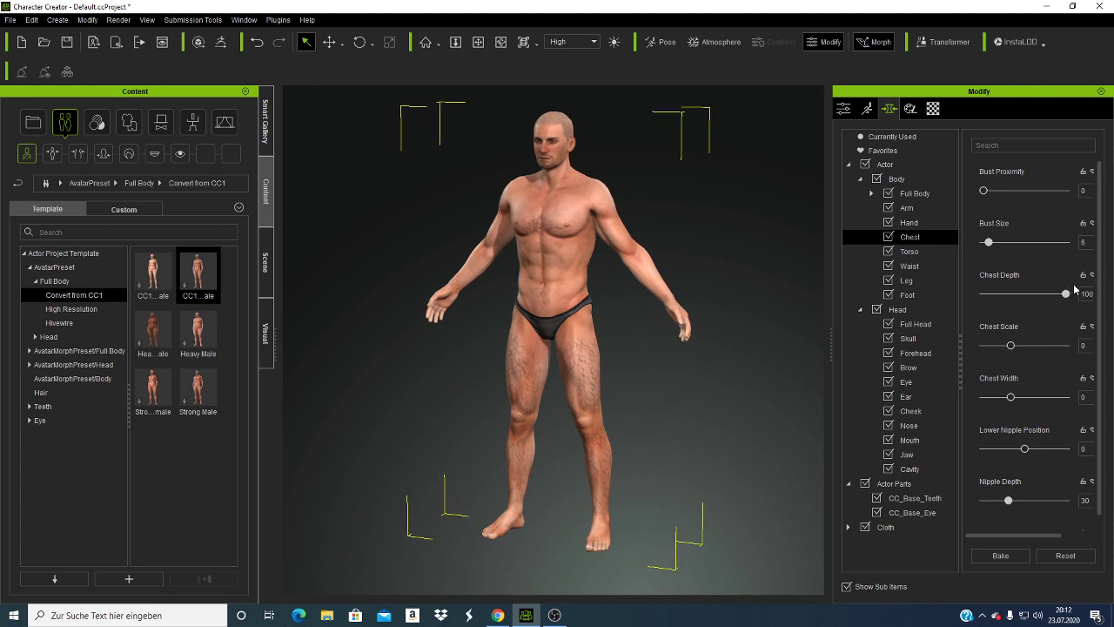
left_click_drag(1065, 296, 1053, 303)
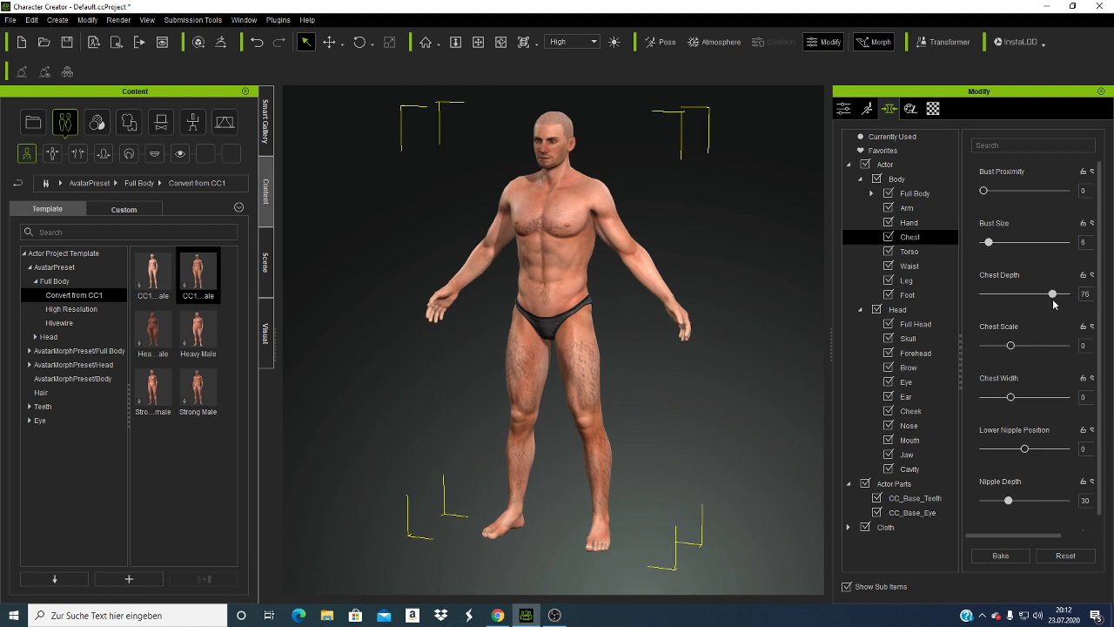
left_click_drag(1011, 347, 1030, 346)
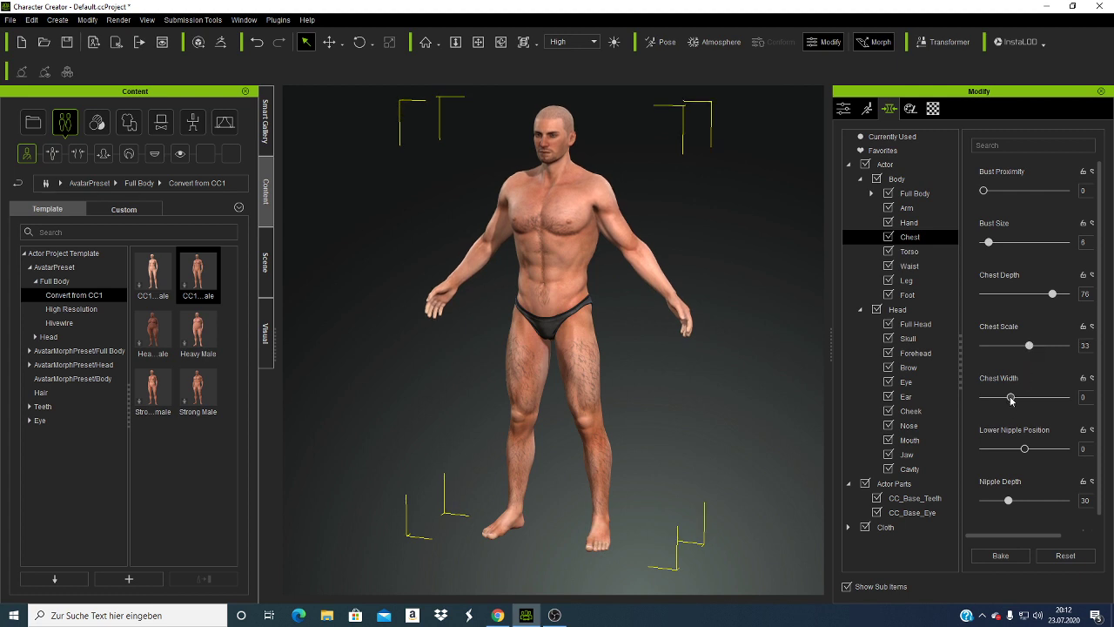
left_click_drag(1012, 398, 1025, 397)
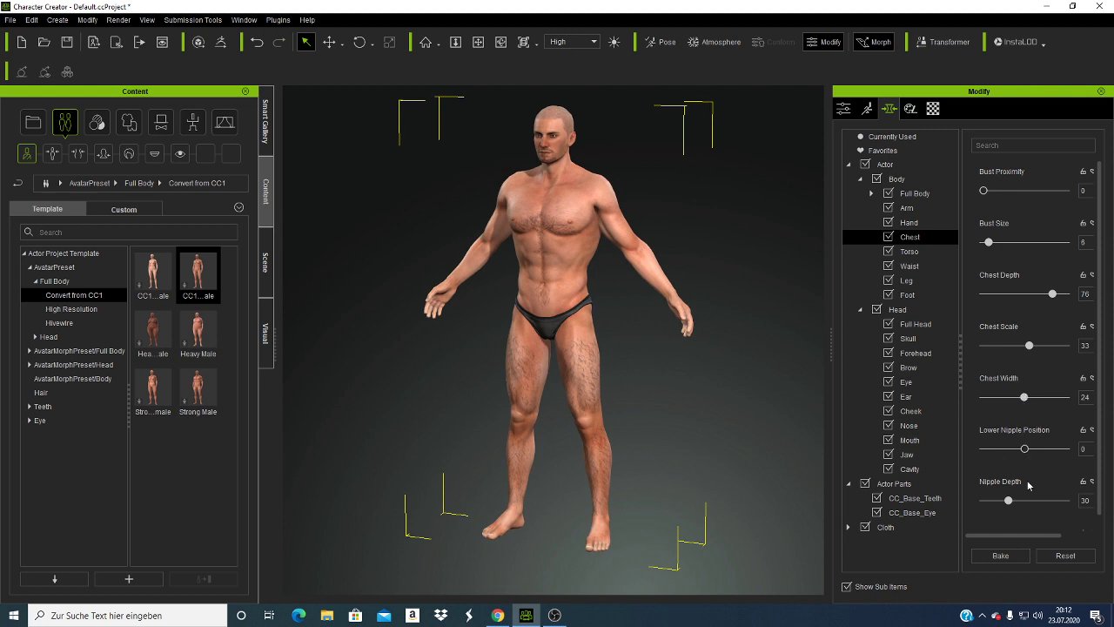
scroll(1001, 418, "down", 1)
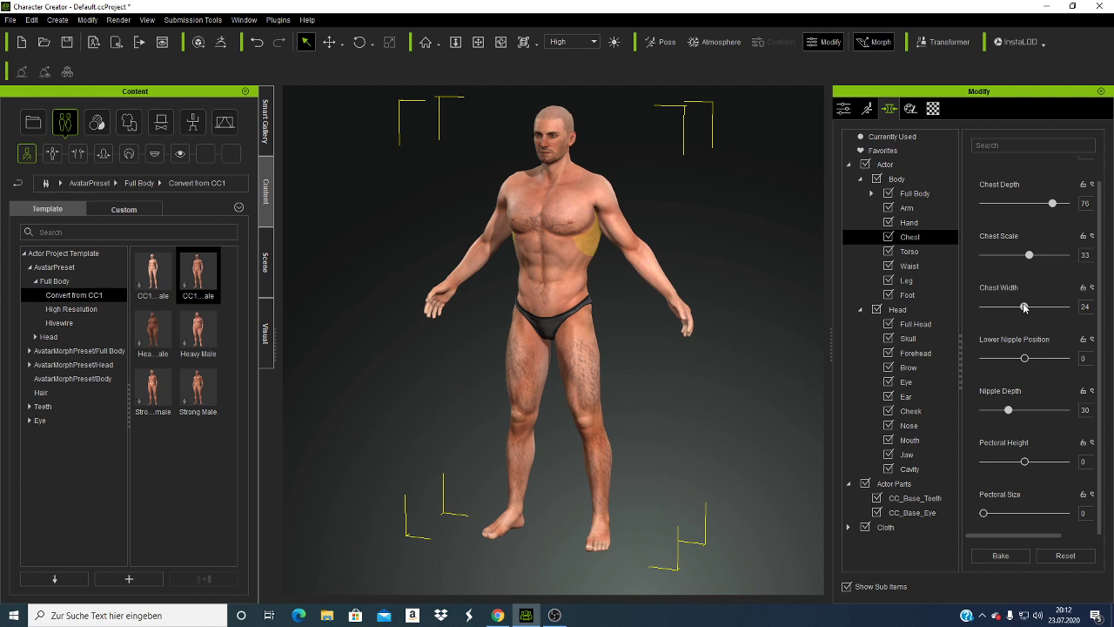
left_click_drag(1025, 306, 1012, 312)
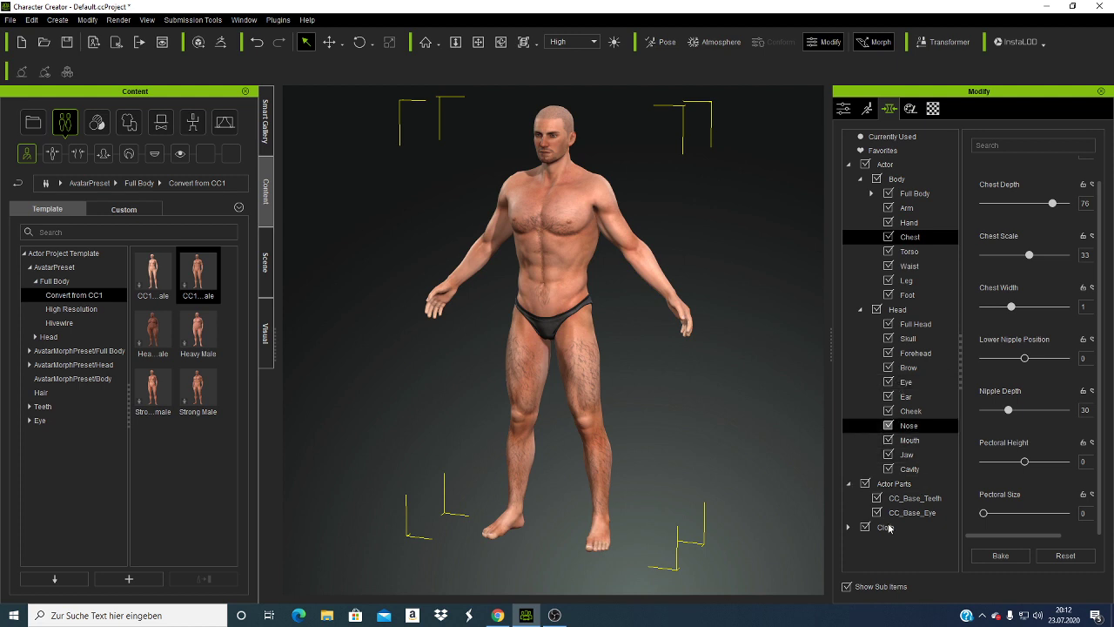
left_click(909, 109)
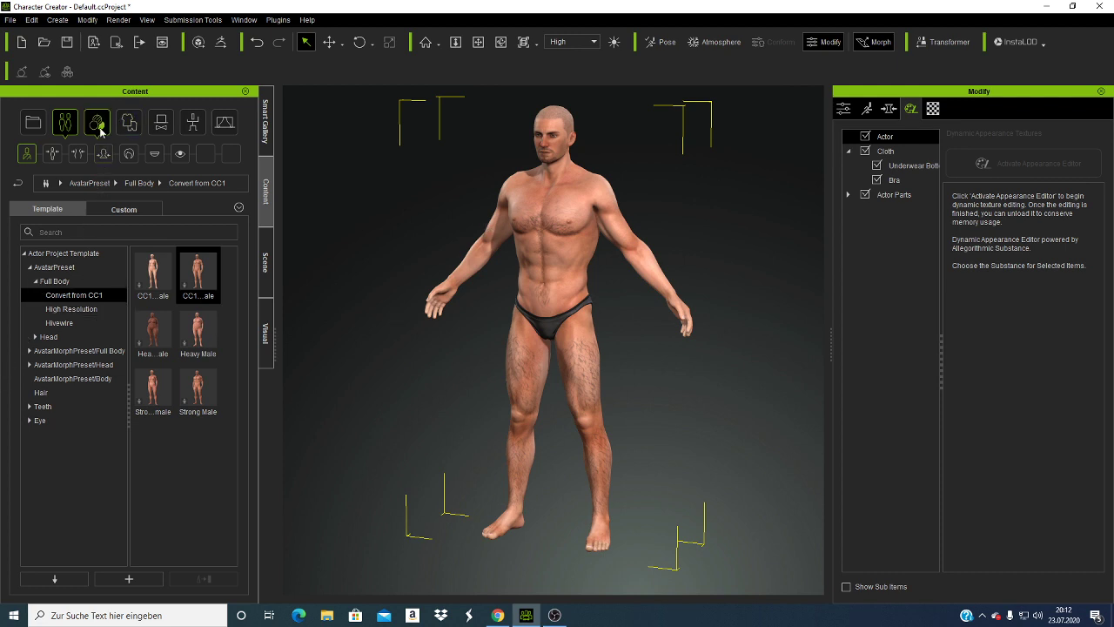
Step: Put the green-and-white striped Boxers_C from the Cloth underwear templates on the man
left_click(129, 122)
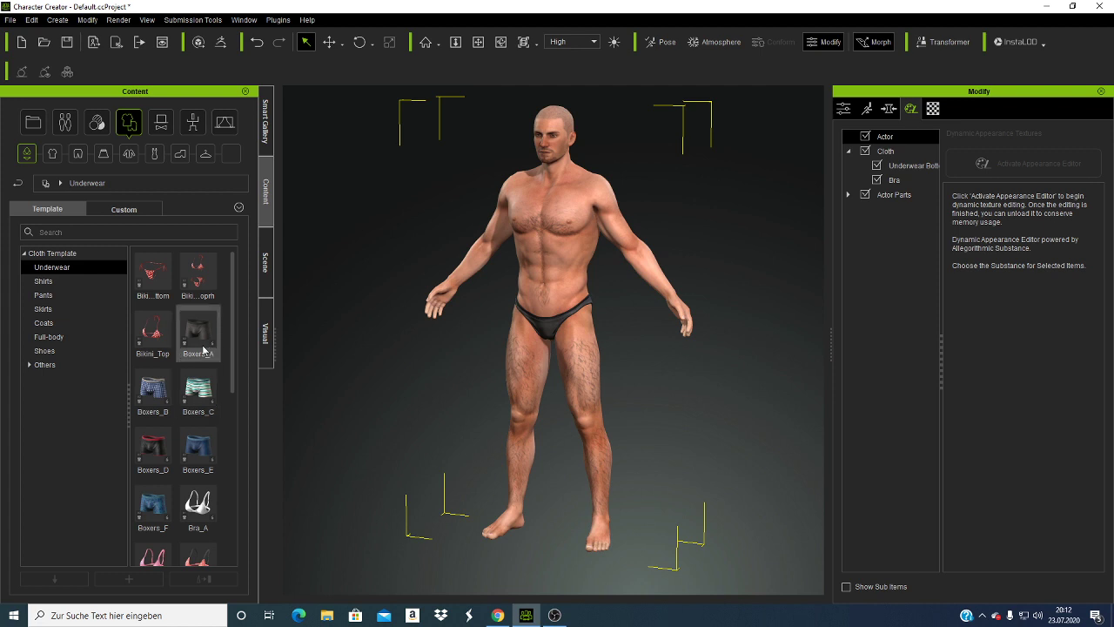
double_click(198, 394)
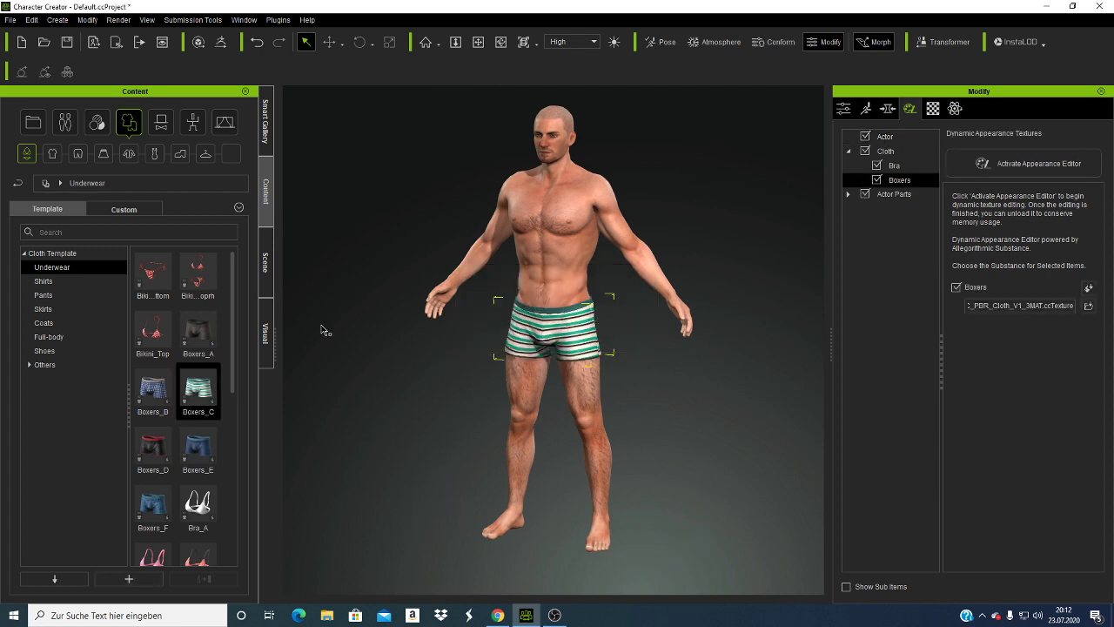
Step: Try on the spaghetti-strap top, then put the striped Boxers_C back on
left_click(64, 288)
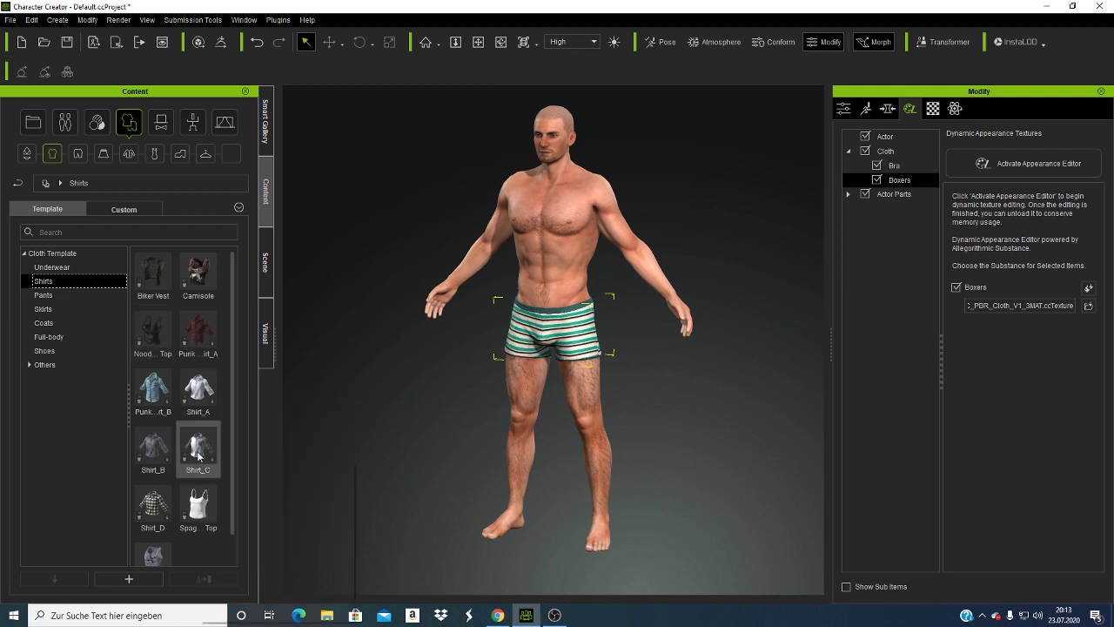
double_click(193, 502)
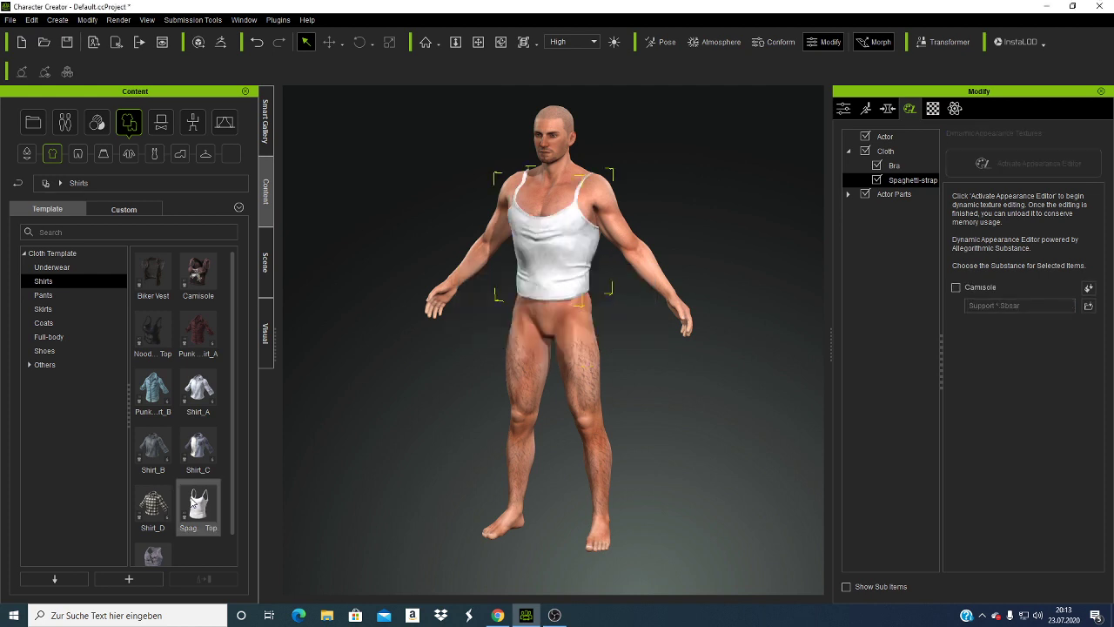
left_click(69, 271)
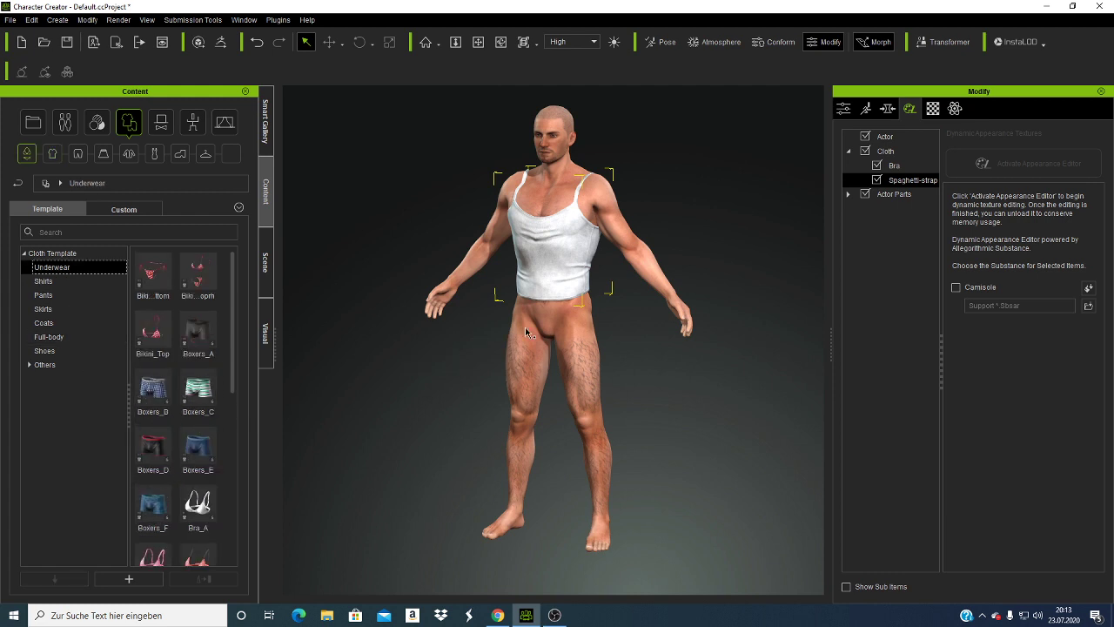
left_click_drag(447, 357, 525, 326)
left_click_drag(484, 226, 555, 312)
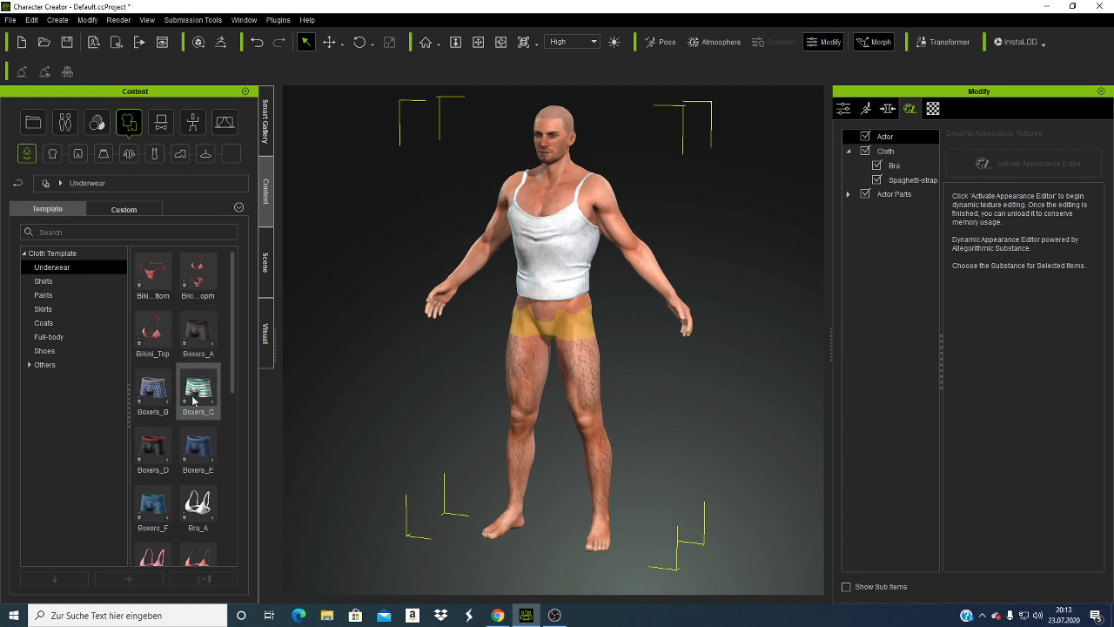
double_click(194, 400)
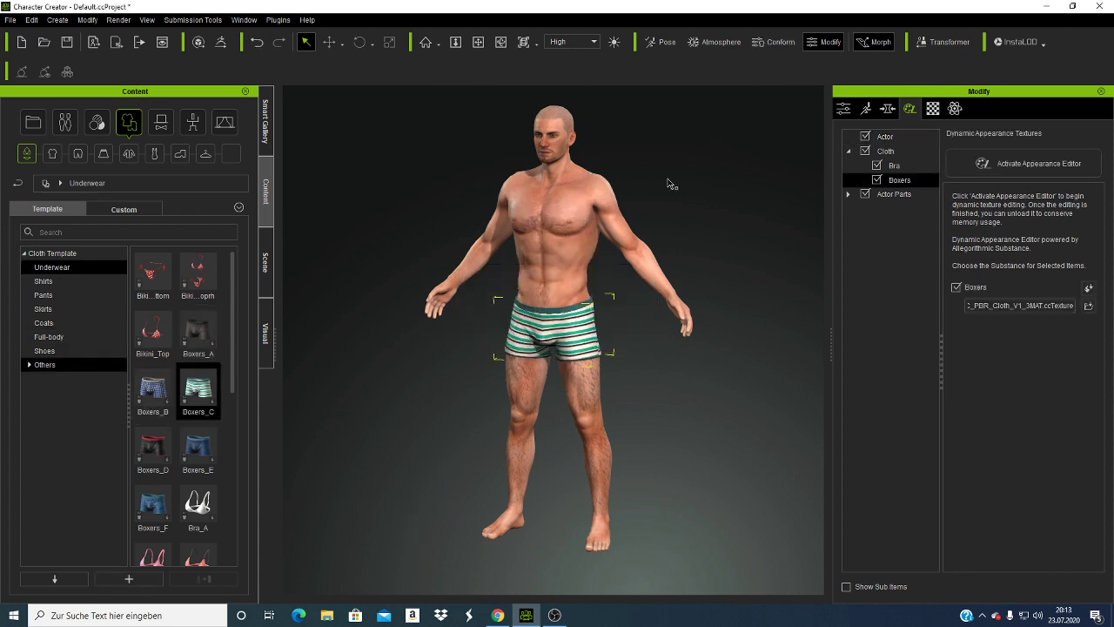
left_click(44, 281)
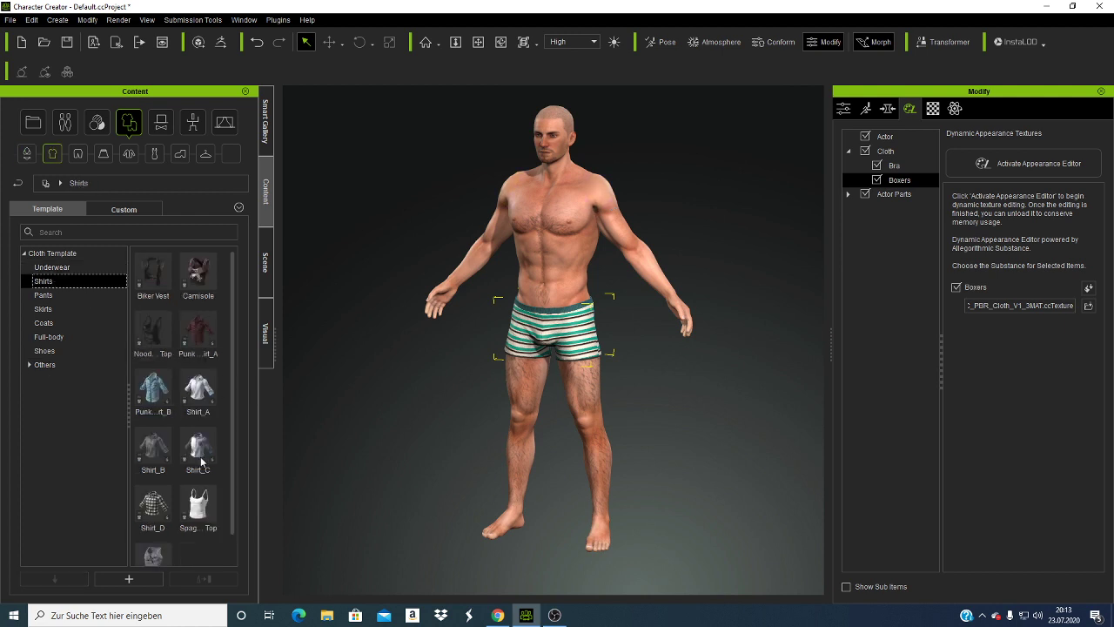
Step: Dress the avatar in the two-tone Shirt_C button-up shirt over the striped boxers
double_click(157, 560)
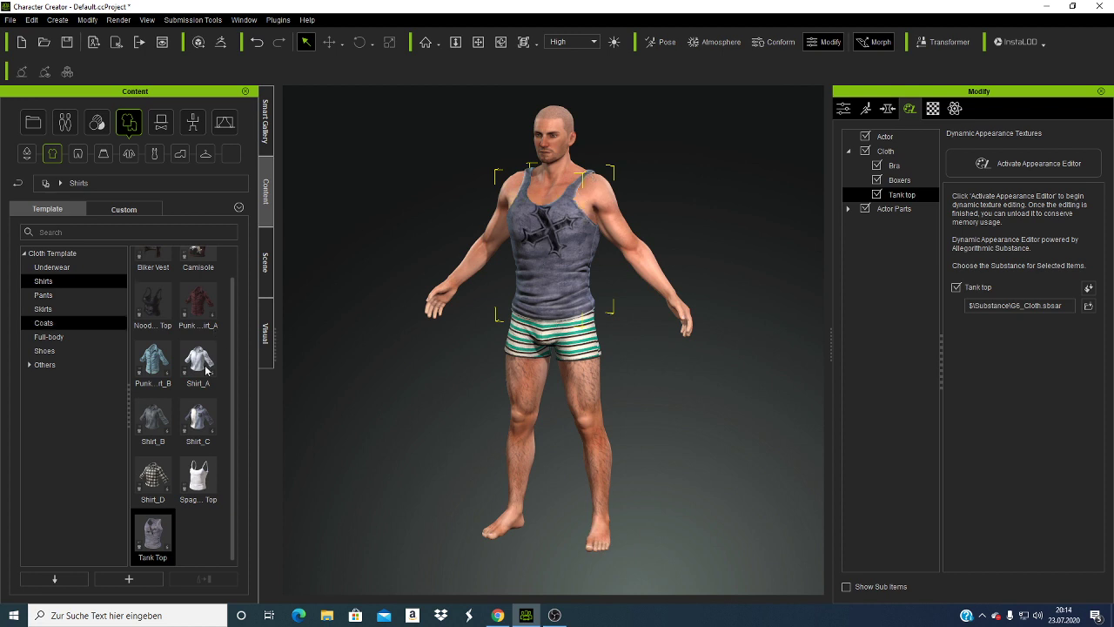
scroll(206, 370, "up", 1)
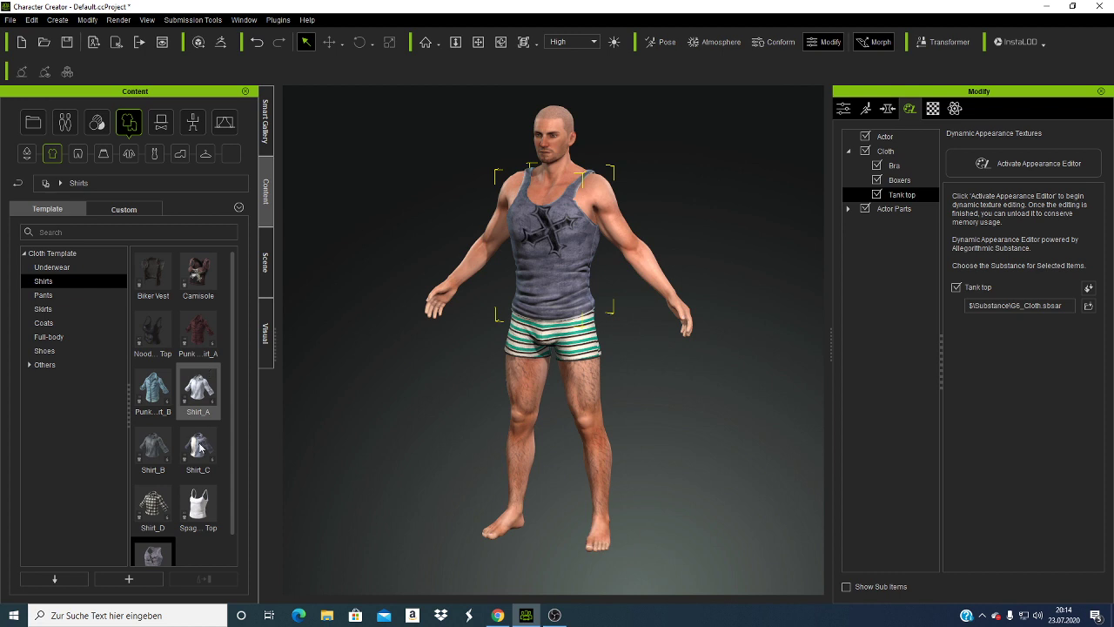
left_click_drag(202, 445, 542, 275)
double_click(207, 449)
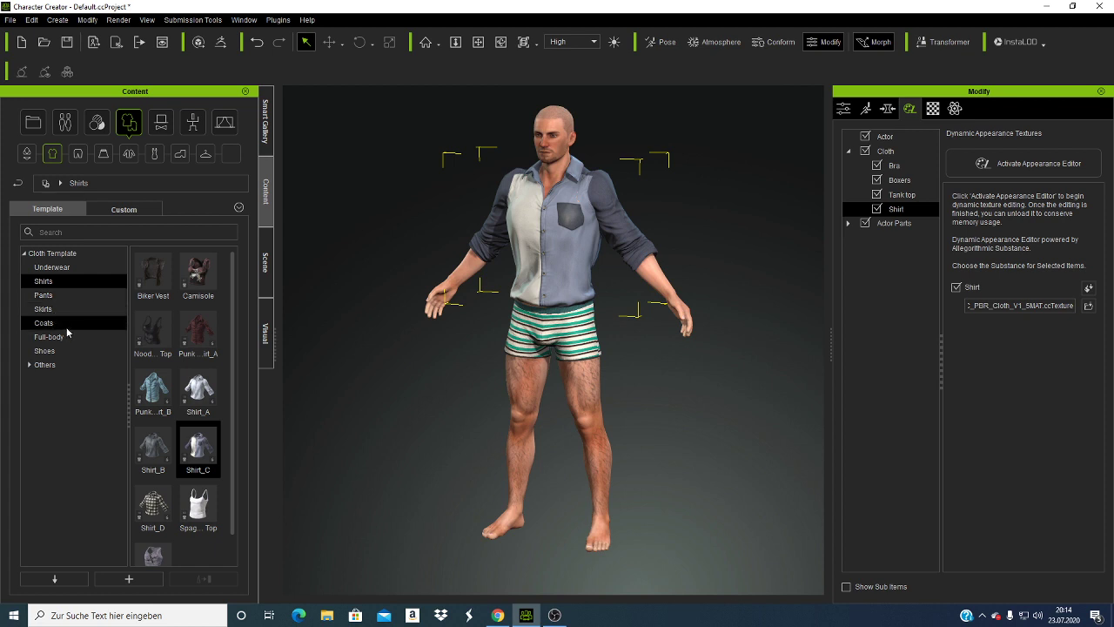
left_click(78, 296)
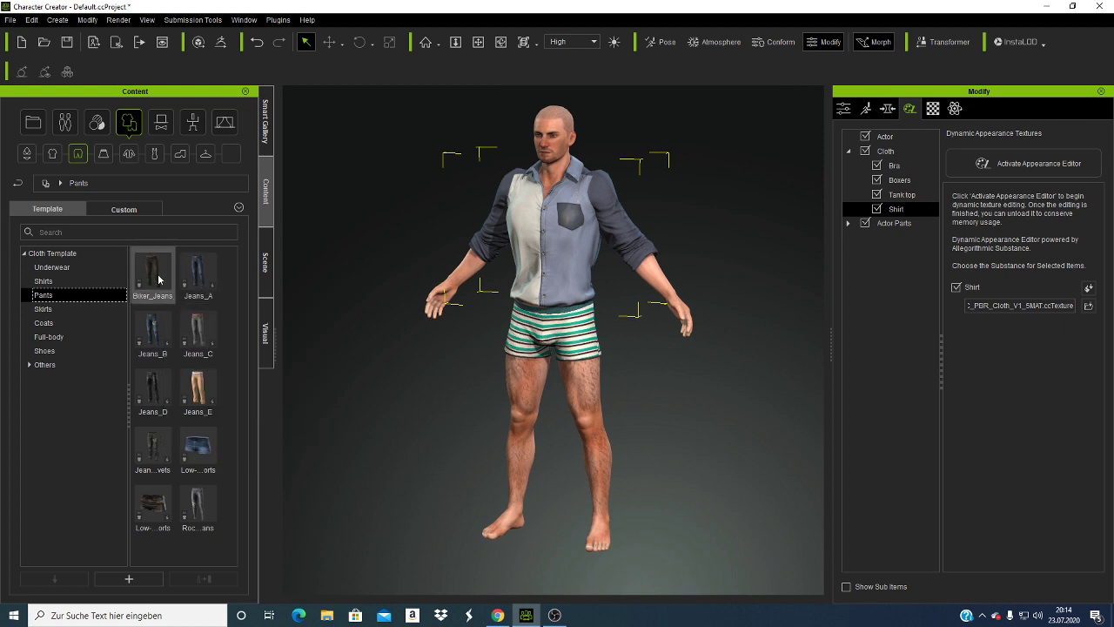
Step: Put the dark Biker_Jeans on the avatar and orbit round to view its back
double_click(158, 278)
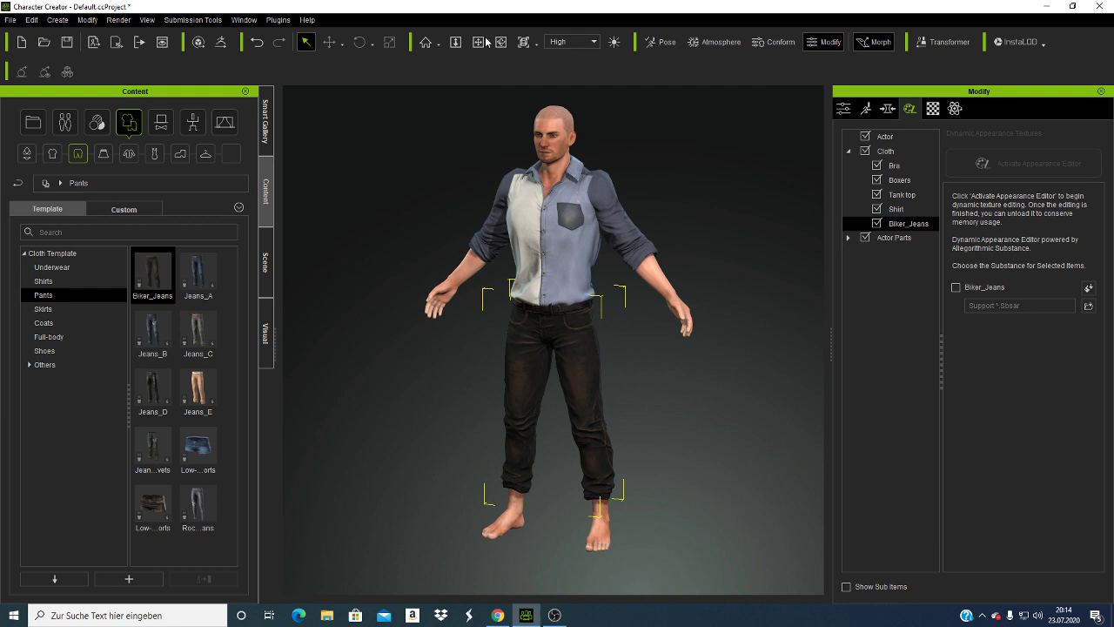
left_click(505, 46)
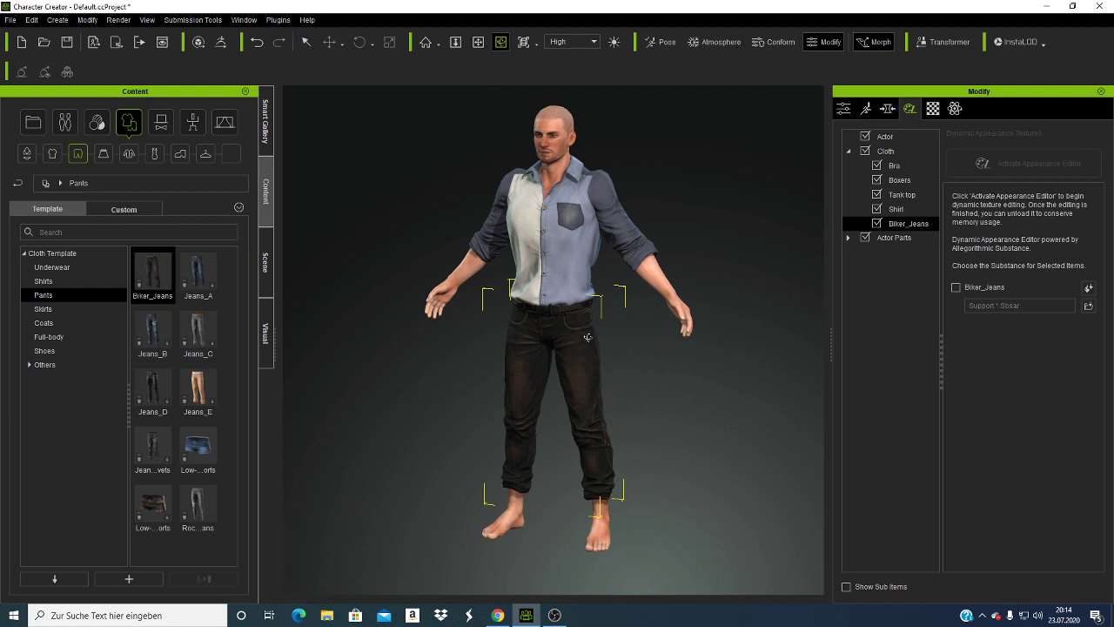
mouse_move(513, 378)
left_mouse_down()
mouse_move(2, 320)
mouse_move(0, 339)
left_mouse_up()
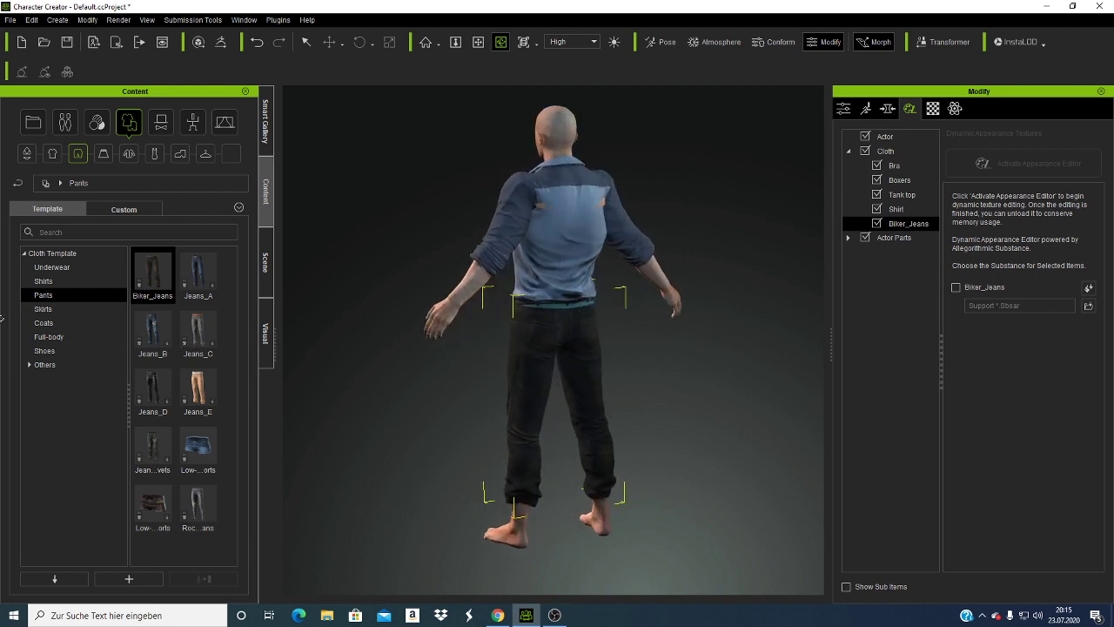
left_click_drag(497, 356, 484, 350)
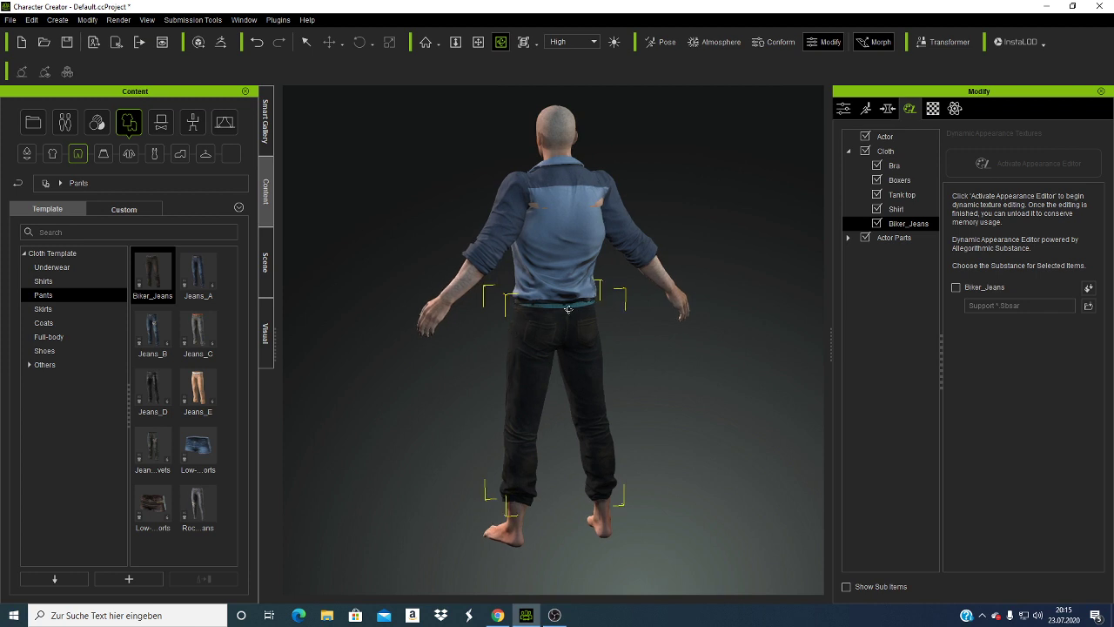
Step: Enable Smooth Mesh subdivision on the Biker_Jeans with both subdivision levels set to 1
left_click(888, 109)
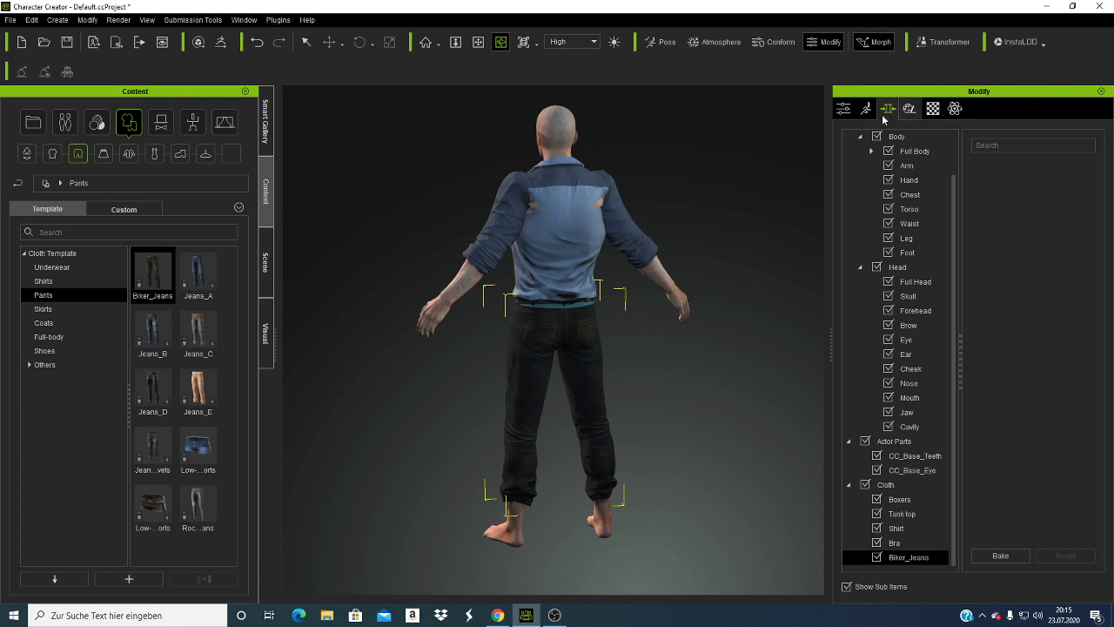
left_click(846, 110)
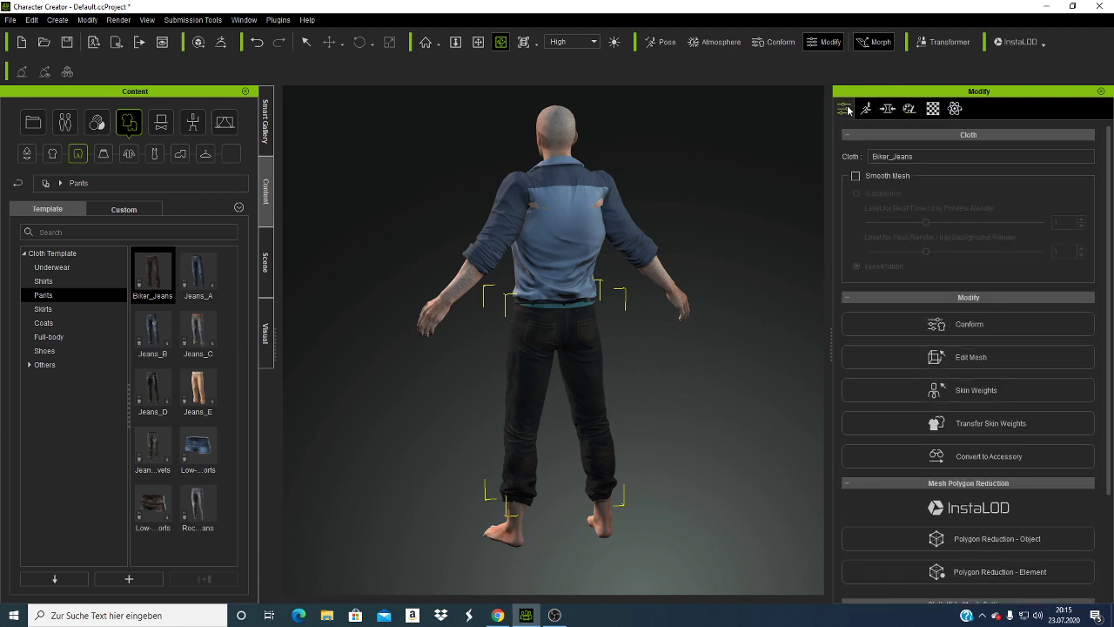
left_click(856, 177)
left_click(857, 194)
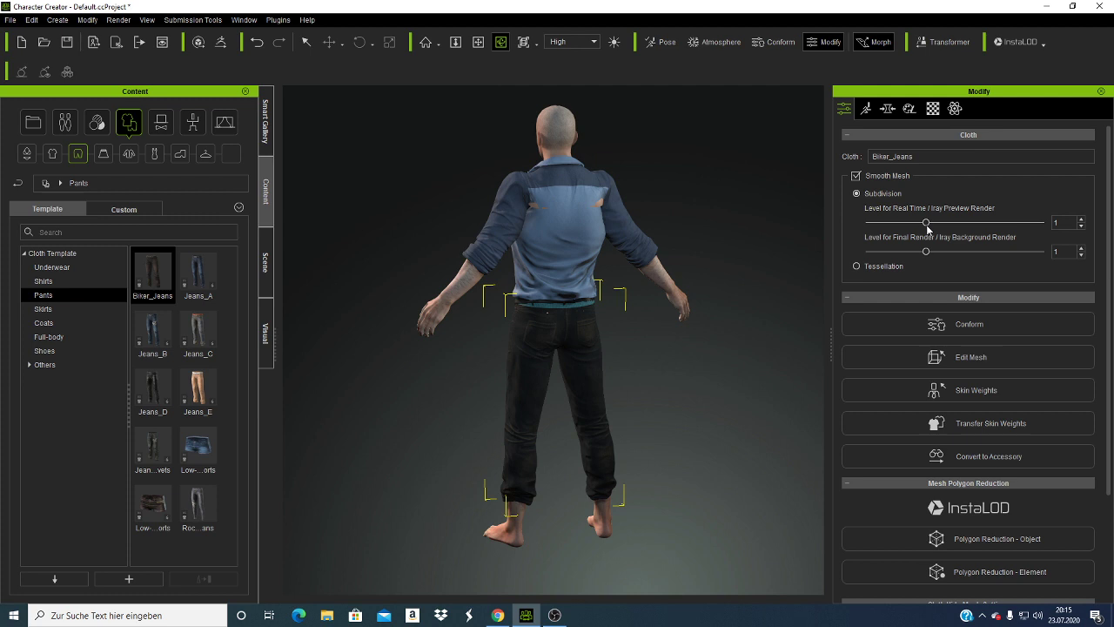
left_click_drag(927, 224, 964, 223)
left_click(952, 251)
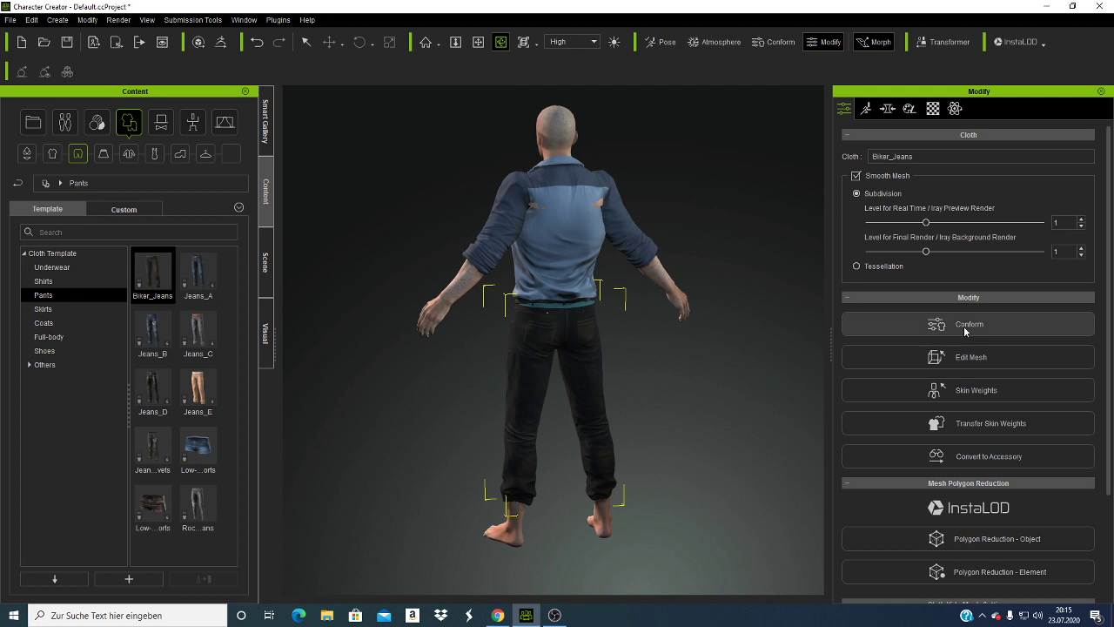
Step: Conform the Biker_Jeans with an Increase Size of 0.97
left_click(964, 326)
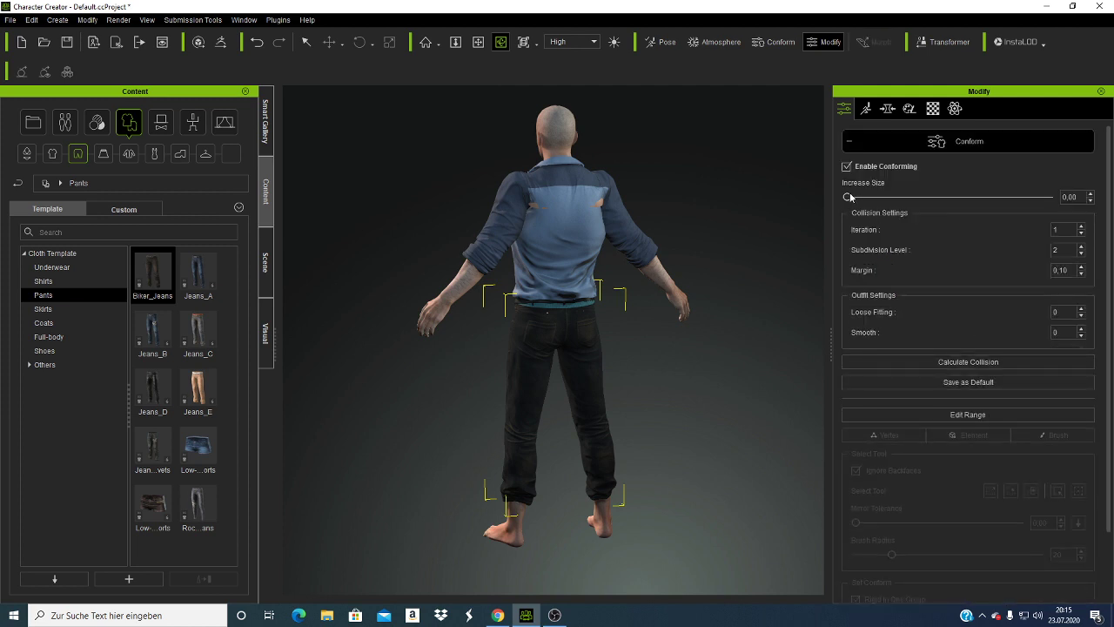
left_click_drag(848, 197, 978, 198)
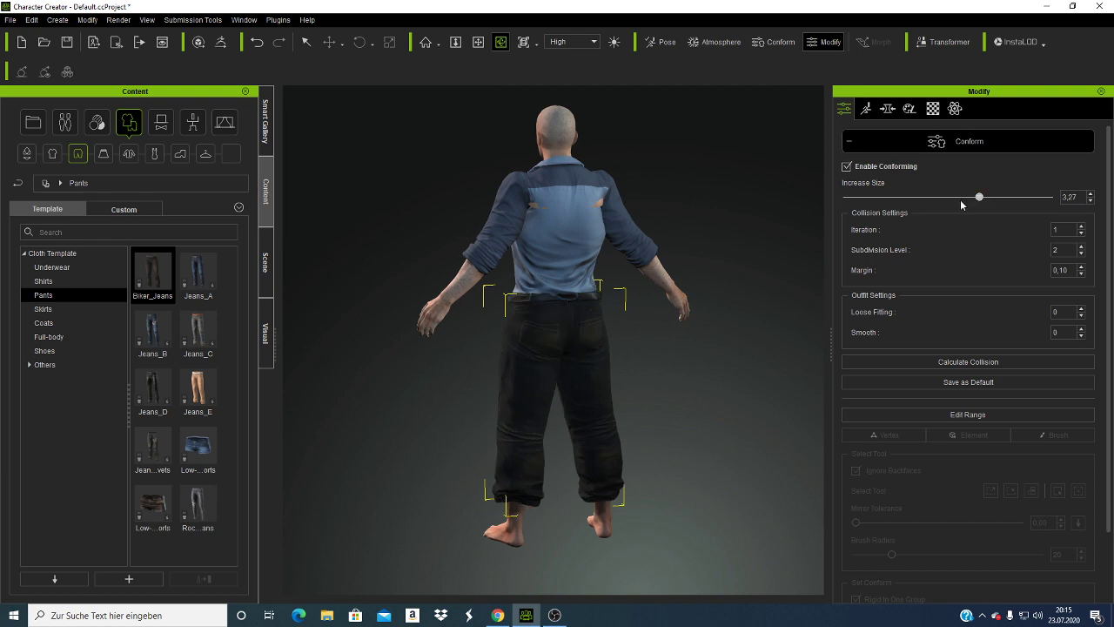
left_click(956, 198)
left_click(932, 197)
left_click(915, 202)
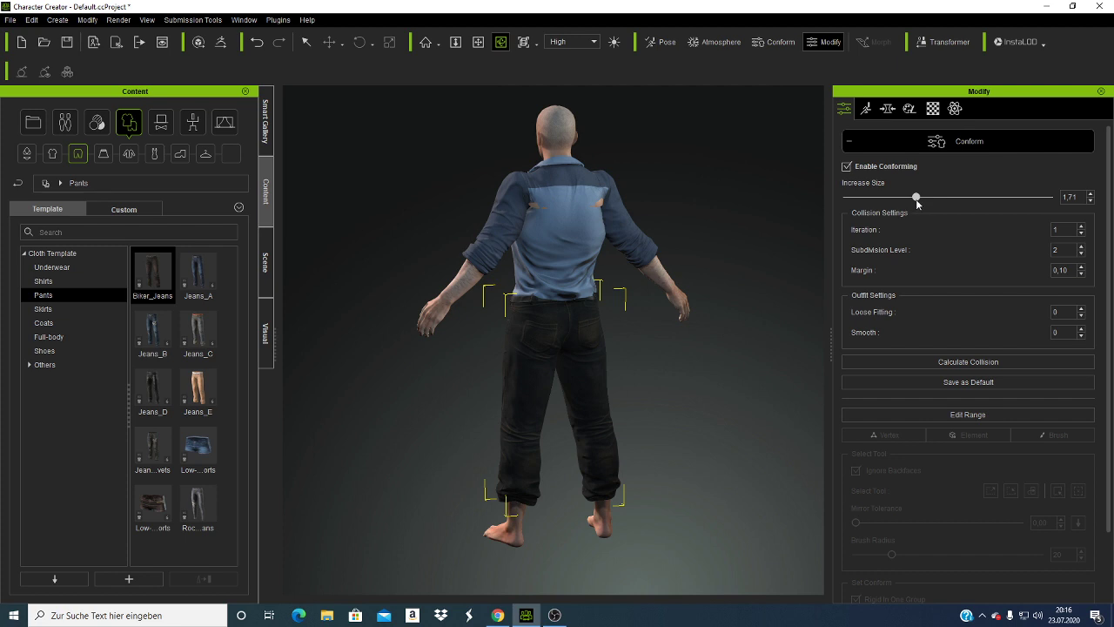
left_click(904, 202)
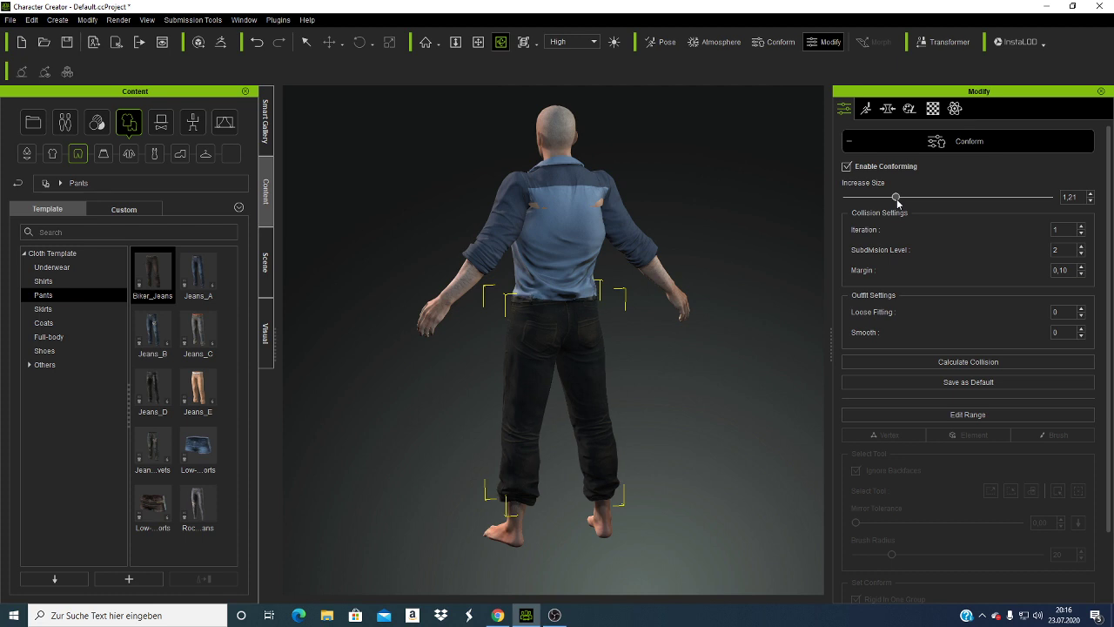
left_click(887, 200)
Step: Select the shirt and raise its Increase Size to 4.77
left_click(305, 44)
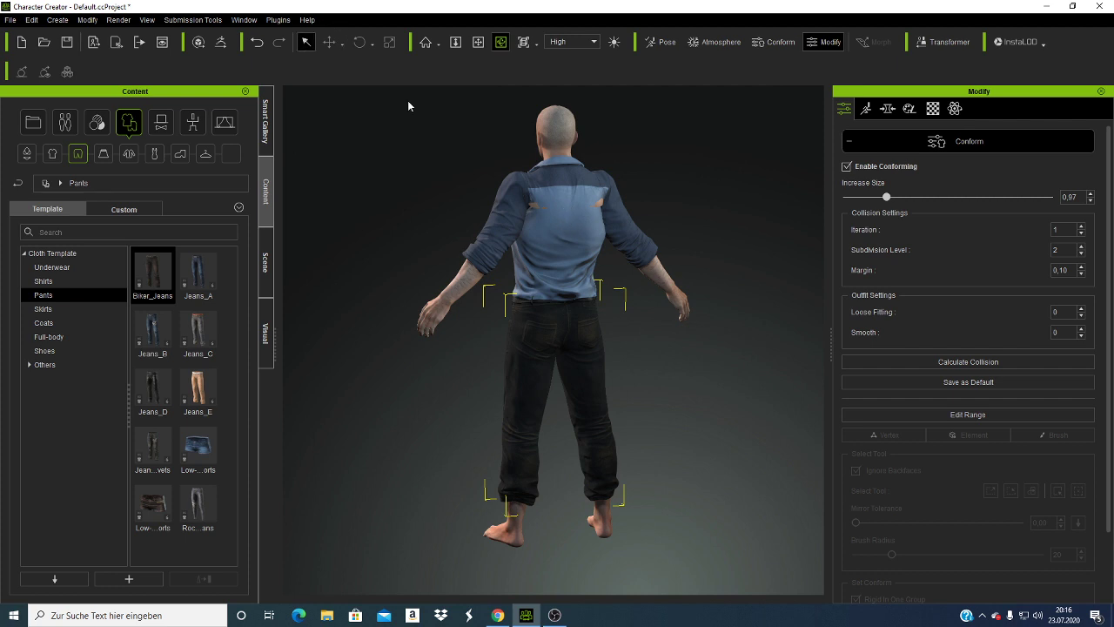
left_click(587, 227)
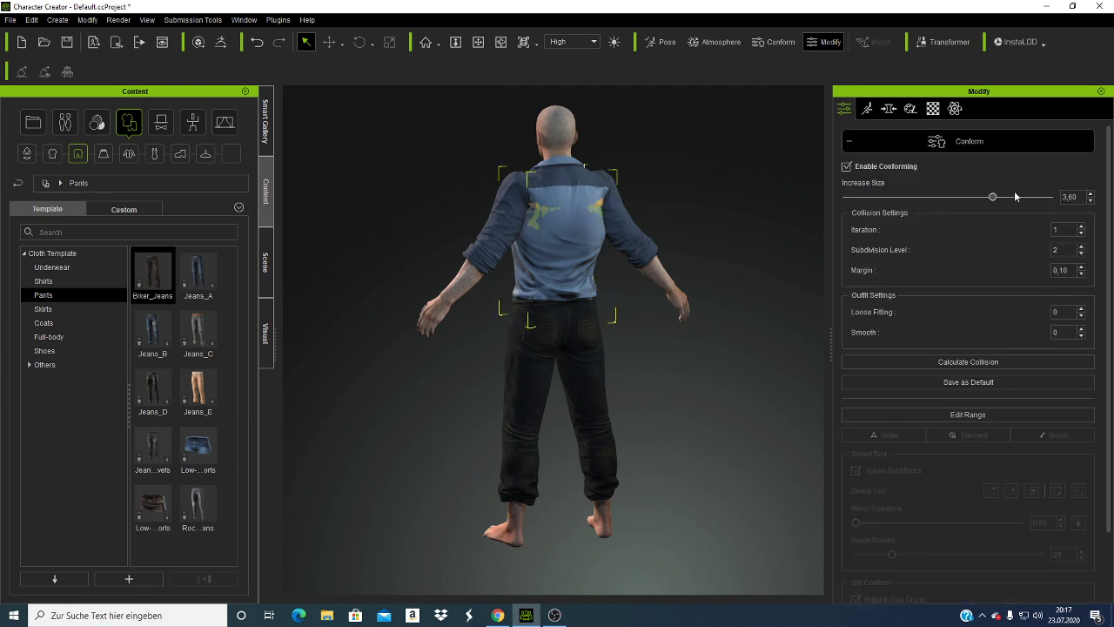
left_click(1017, 196)
left_click_drag(1027, 197, 1041, 198)
Step: Set Chest Depth -10, Chest Scale 13, Chest Width 0, Lower Nipple Position -24, Nipple Depth 21
left_click(552, 131)
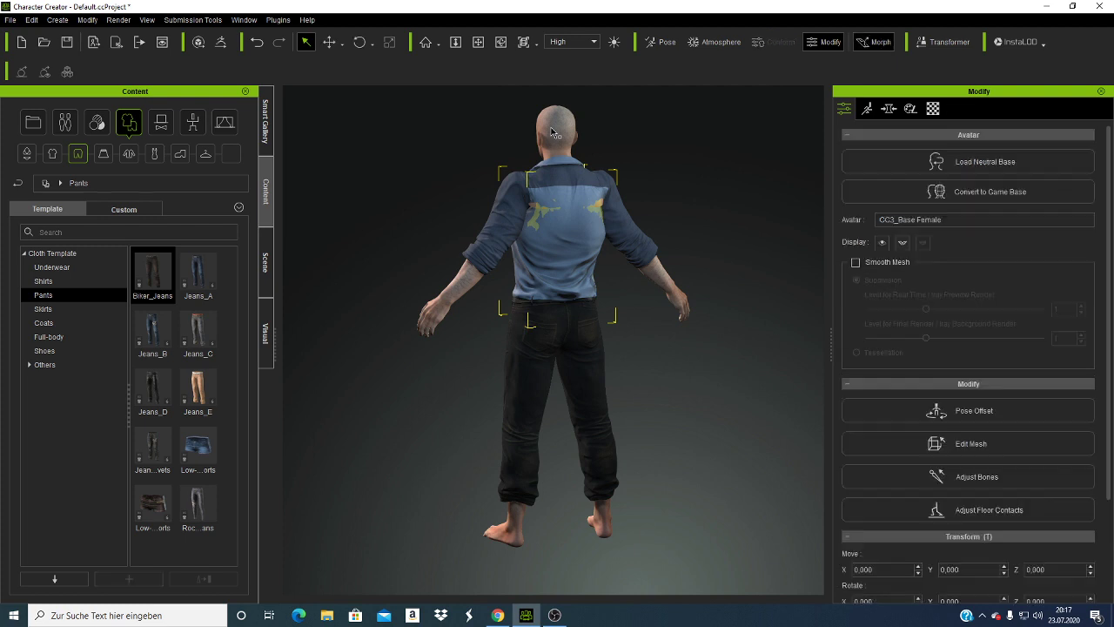
left_click(889, 110)
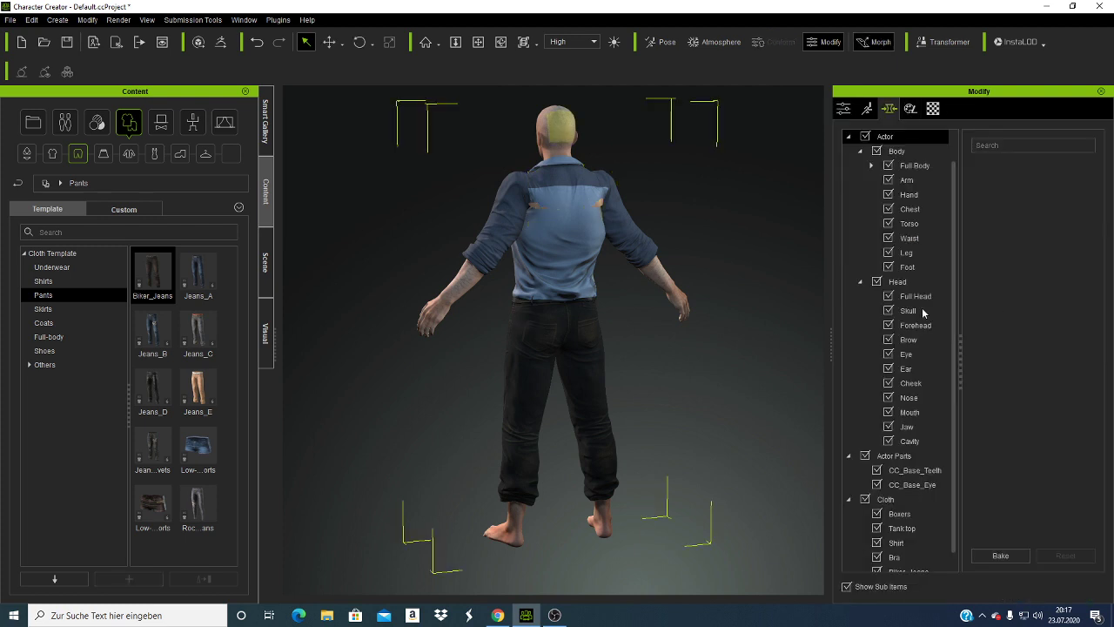
left_click(915, 211)
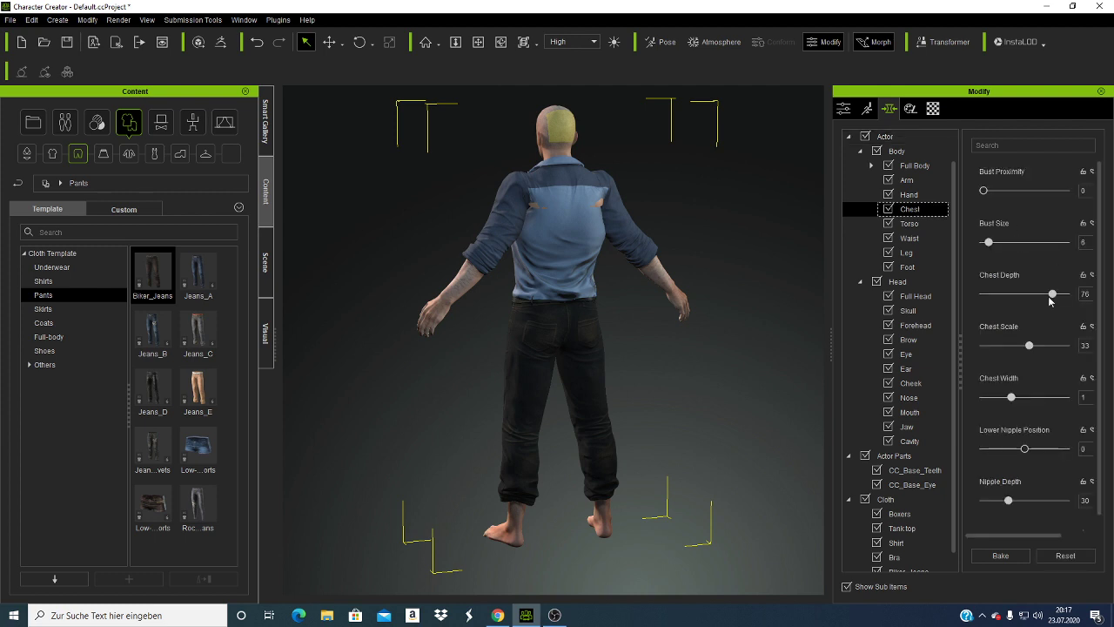
left_click(1051, 296)
mouse_move(1041, 294)
left_mouse_down()
mouse_move(950, 293)
mouse_move(1006, 293)
left_mouse_up()
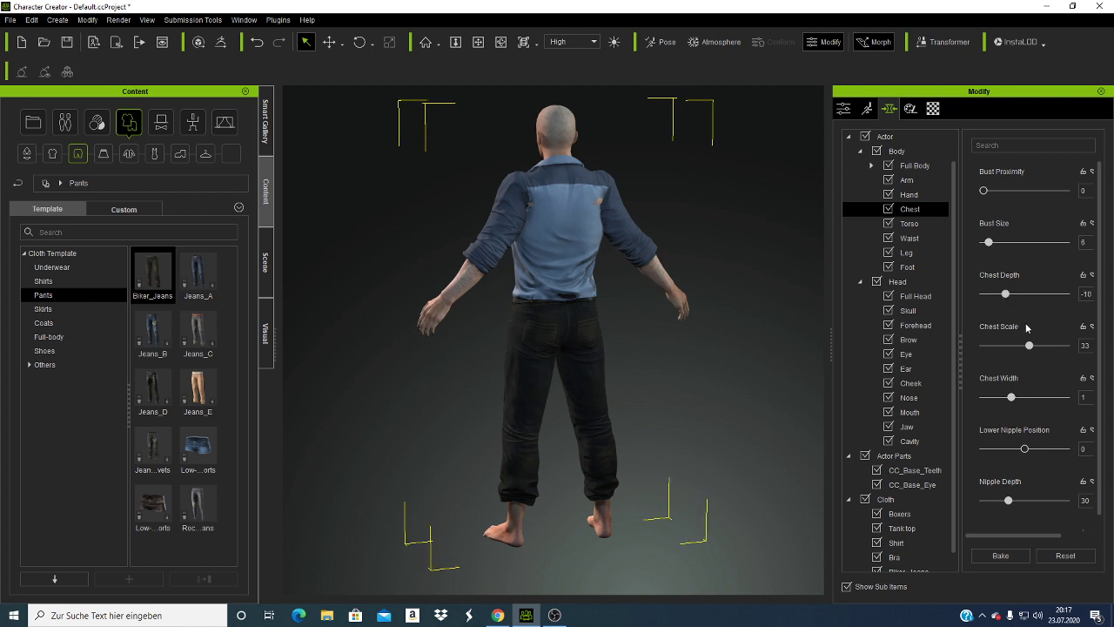
mouse_move(1028, 346)
left_mouse_down()
mouse_move(983, 346)
mouse_move(1018, 345)
left_mouse_up()
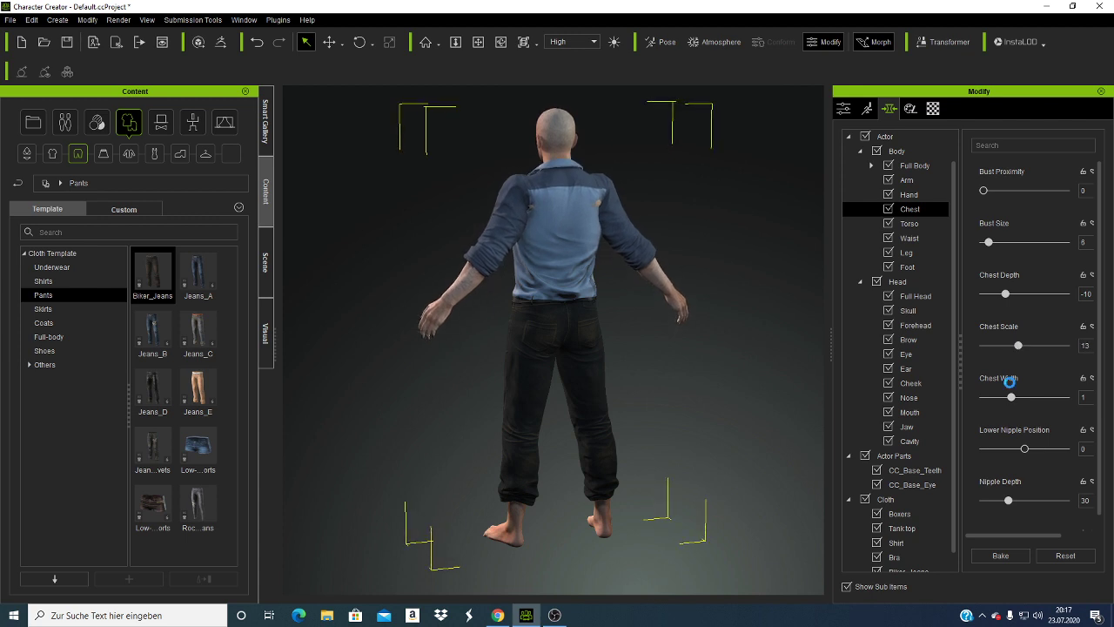
mouse_move(1012, 398)
left_mouse_down()
mouse_move(982, 399)
mouse_move(1012, 399)
left_mouse_up()
mouse_move(1025, 449)
left_mouse_down()
mouse_move(993, 450)
mouse_move(1014, 448)
left_mouse_up()
left_click_drag(1008, 503, 1000, 502)
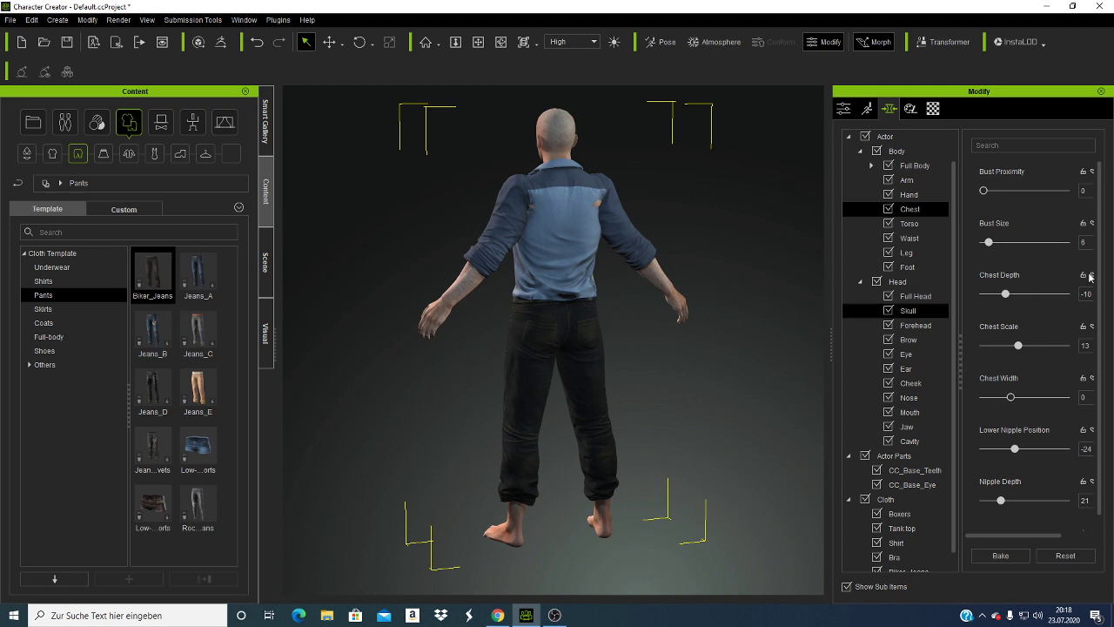
Step: Experiment with the Bodybuilder morph, bulking the torso up to 89
left_click(915, 166)
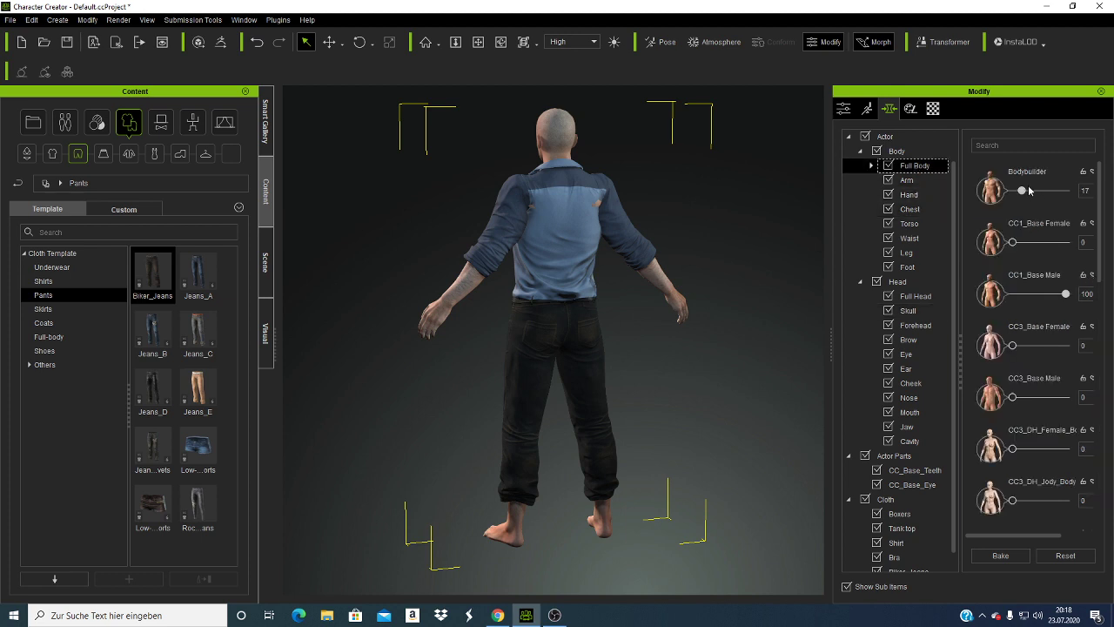
left_click_drag(1022, 190, 1010, 195)
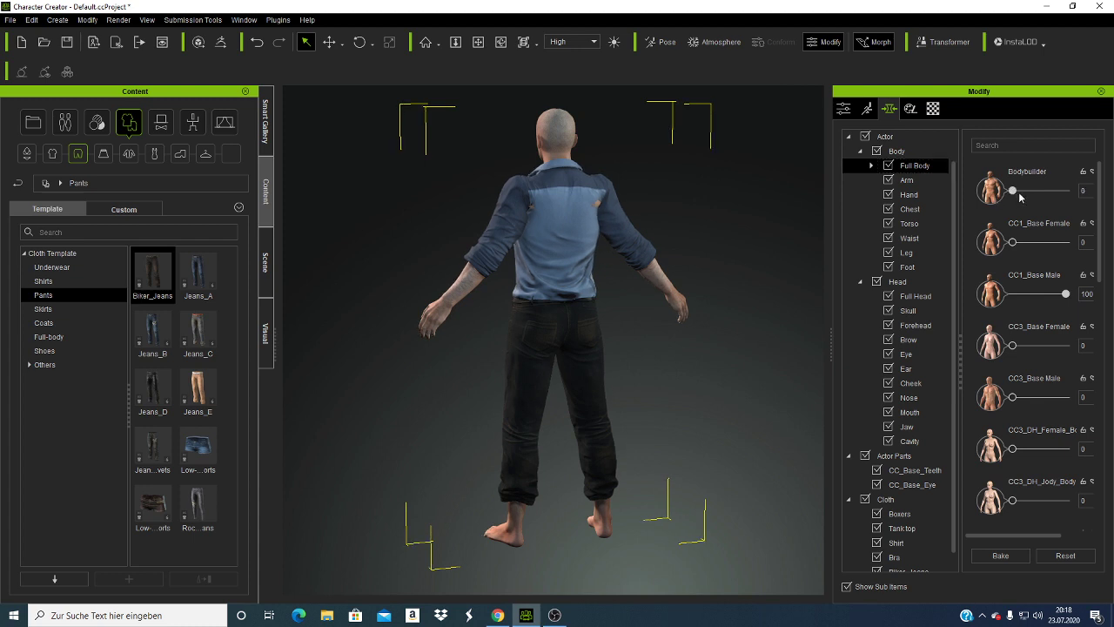
left_click_drag(1019, 191, 1094, 201)
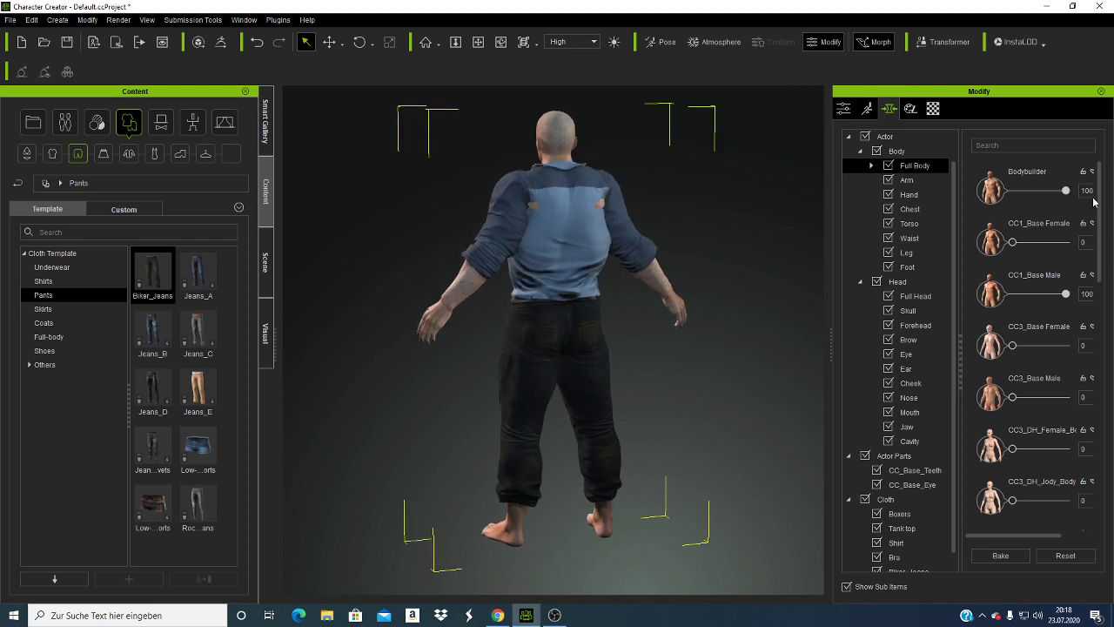
left_click_drag(1062, 203, 1059, 200)
Step: Orbit to face the avatar and lower the Bodybuilder morph to 24
left_click(502, 44)
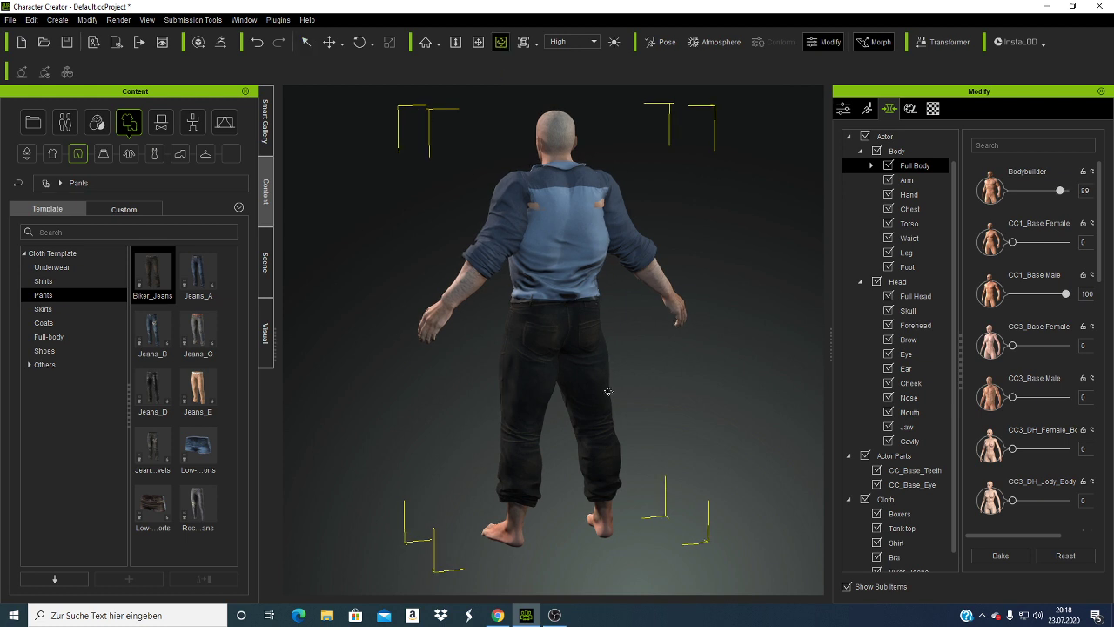
left_click_drag(608, 391, 786, 361)
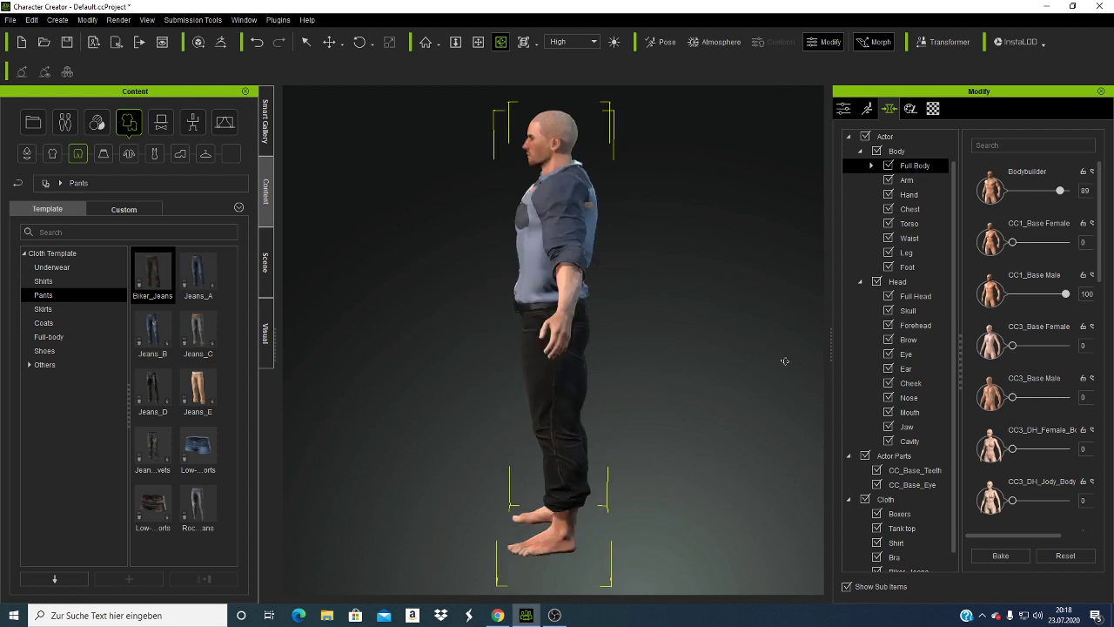
mouse_move(600, 397)
left_mouse_down()
mouse_move(734, 374)
mouse_move(555, 432)
left_mouse_up()
left_click_drag(639, 409, 709, 378)
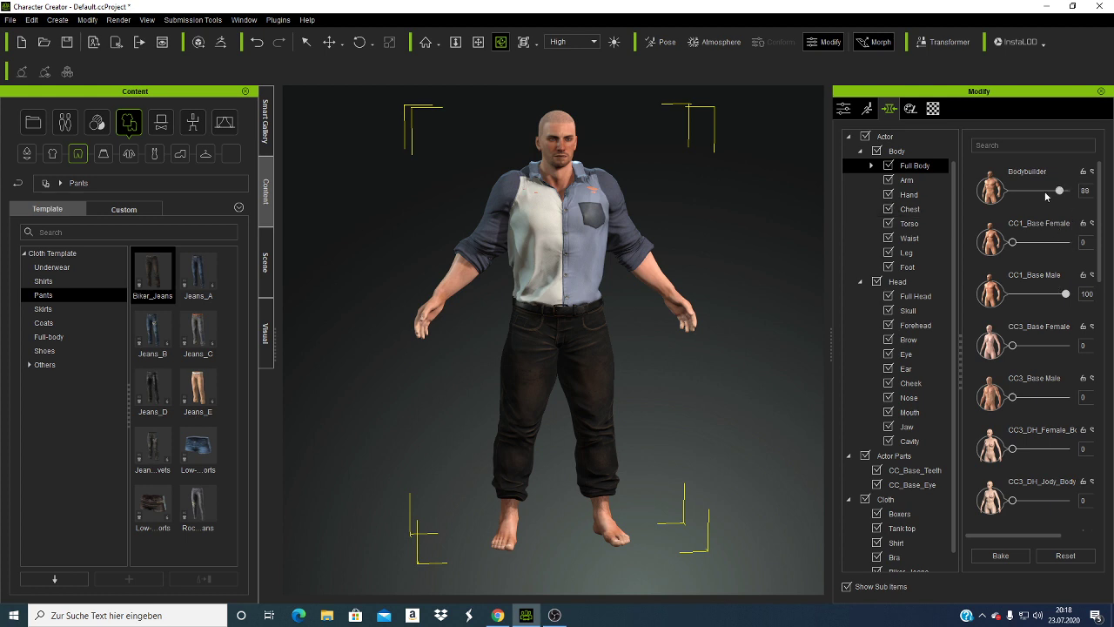
left_click_drag(1046, 193, 1025, 199)
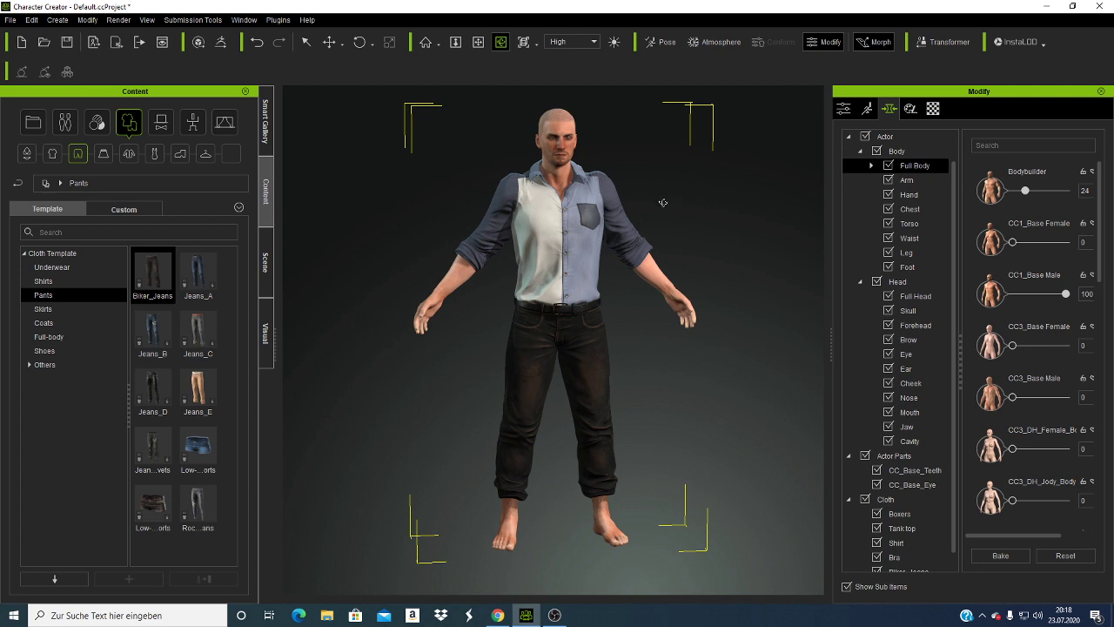
left_click(860, 210)
Step: Set Chest Depth to 54 and Chest Width to 22, then orbit to a rear three-quarter view
left_click(875, 233)
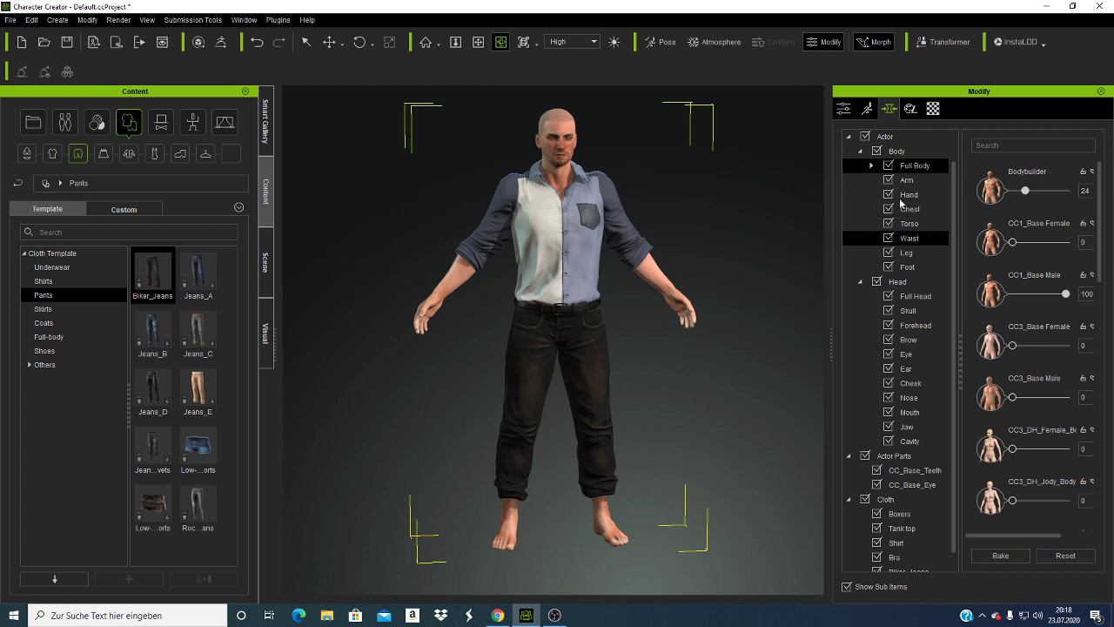
left_click(905, 209)
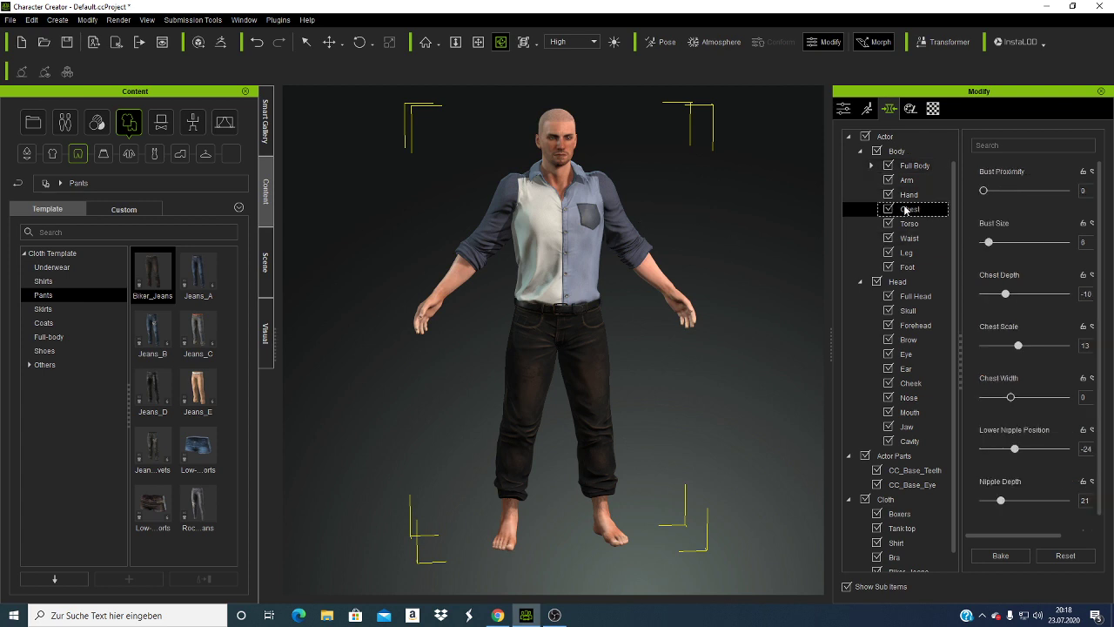
left_click(1007, 293)
left_click_drag(1016, 294, 1042, 295)
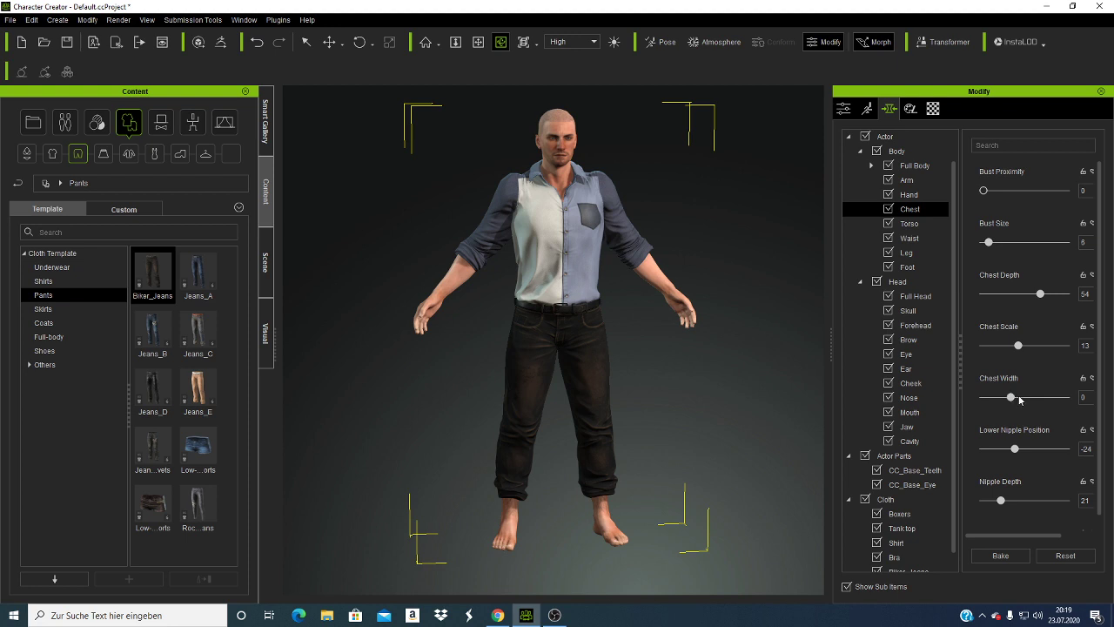
left_click_drag(1020, 398, 1023, 398)
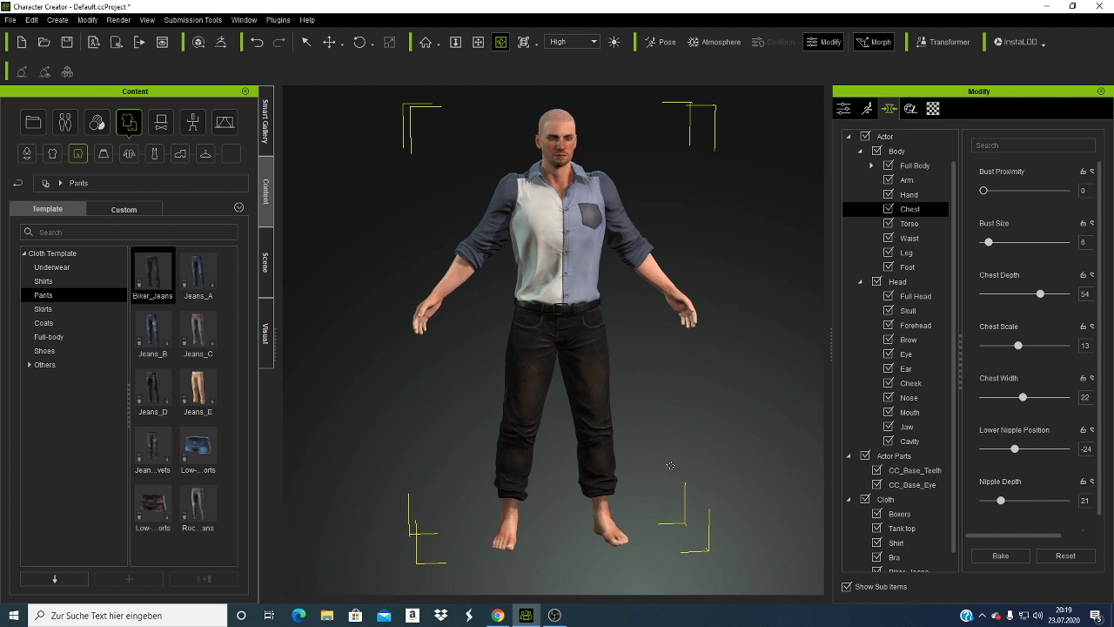
right_click_drag(658, 468, 318, 427)
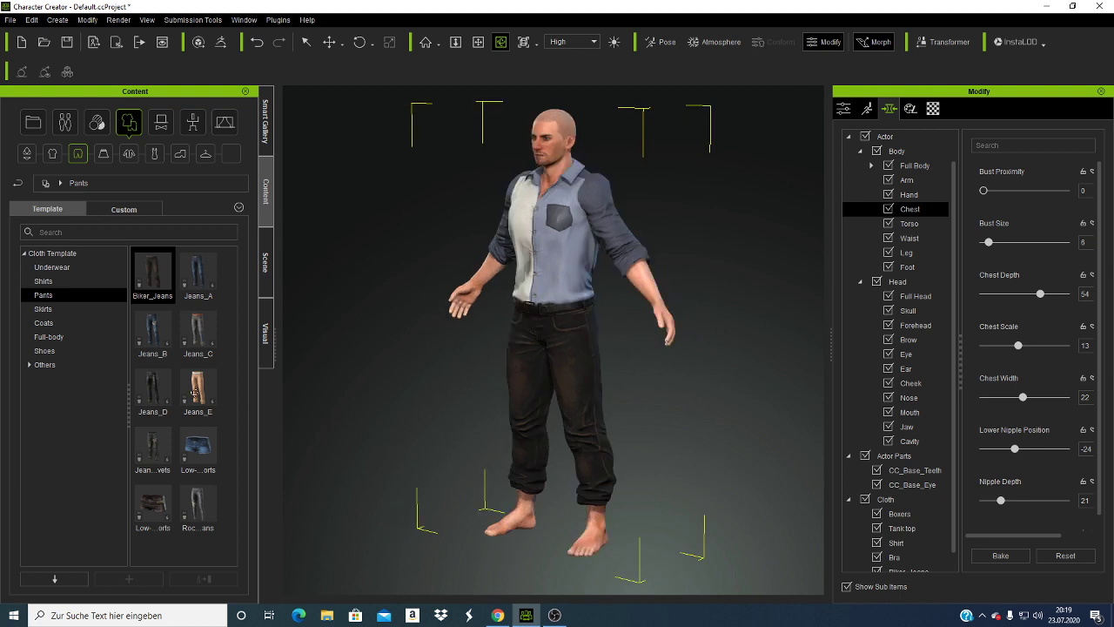
right_click_drag(86, 362, 3, 324)
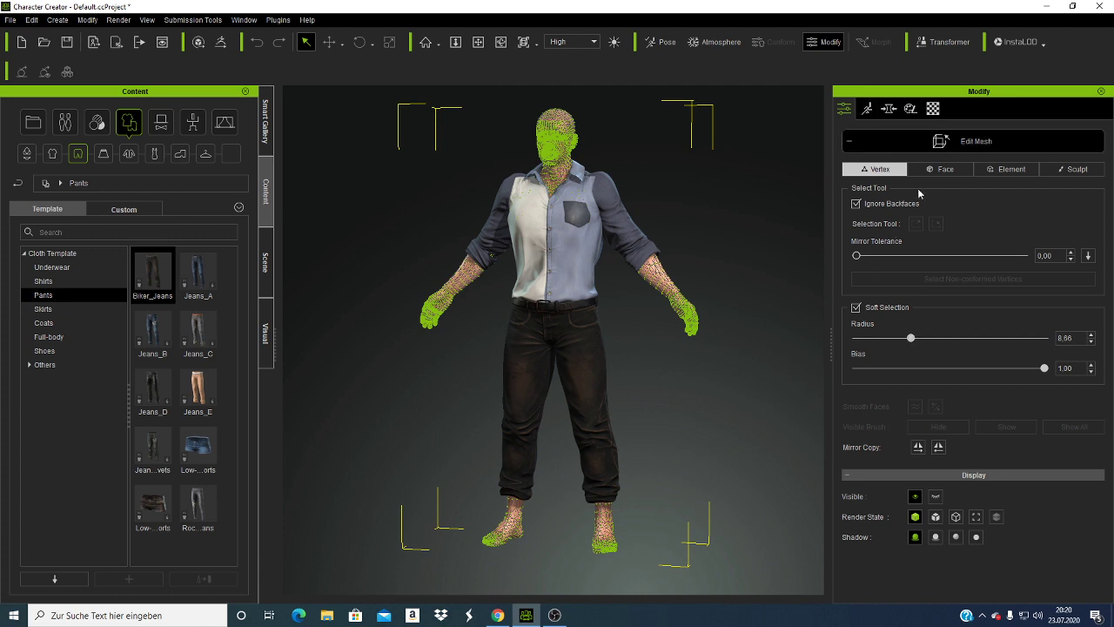
Step: Leave body mesh editing and orbit the view to the avatar's side
left_click(849, 144)
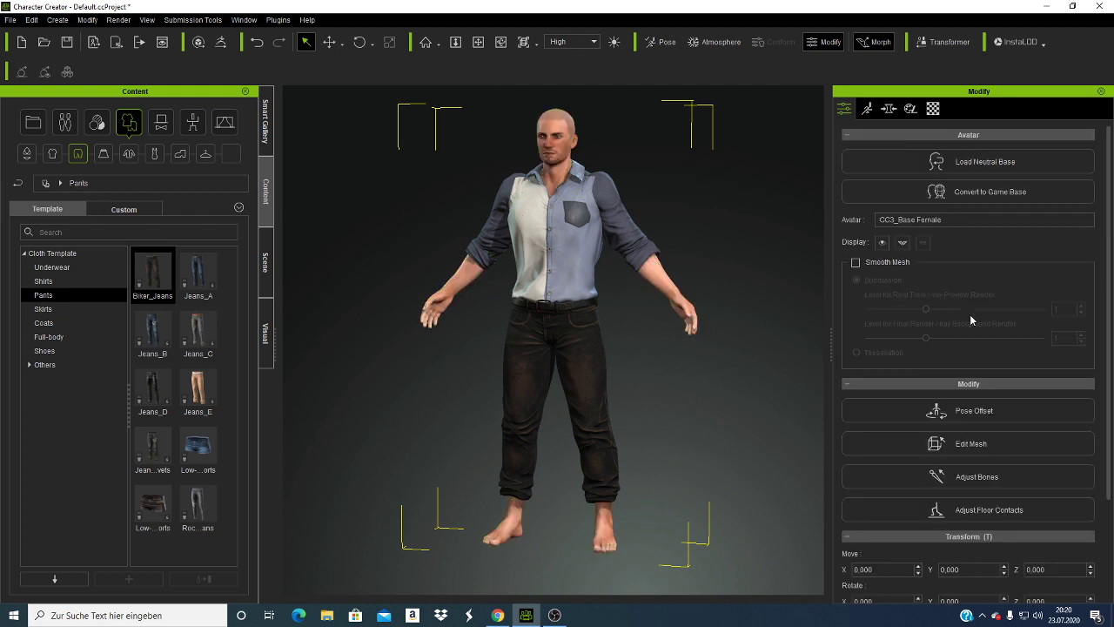
left_click(965, 482)
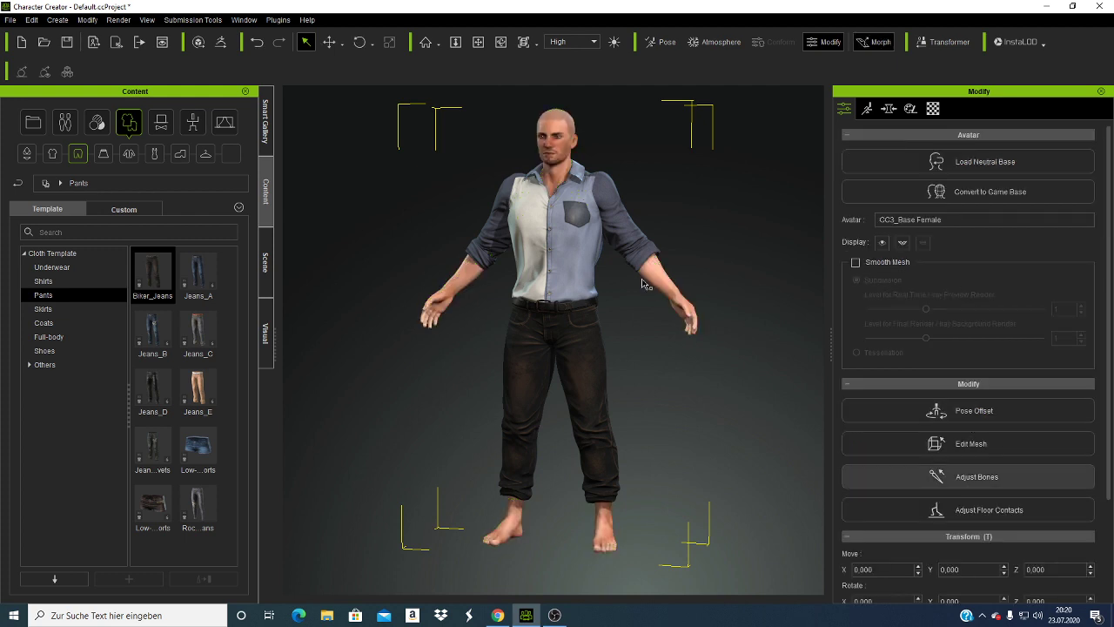
left_click(500, 43)
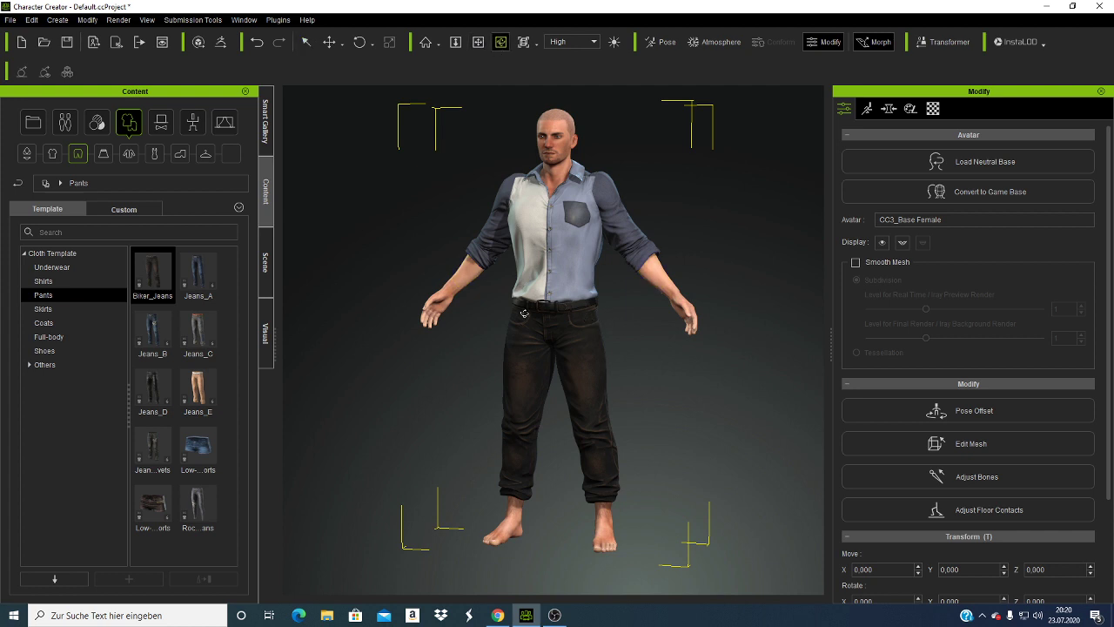
mouse_move(524, 313)
left_mouse_down()
mouse_move(128, 274)
mouse_move(324, 306)
left_mouse_up()
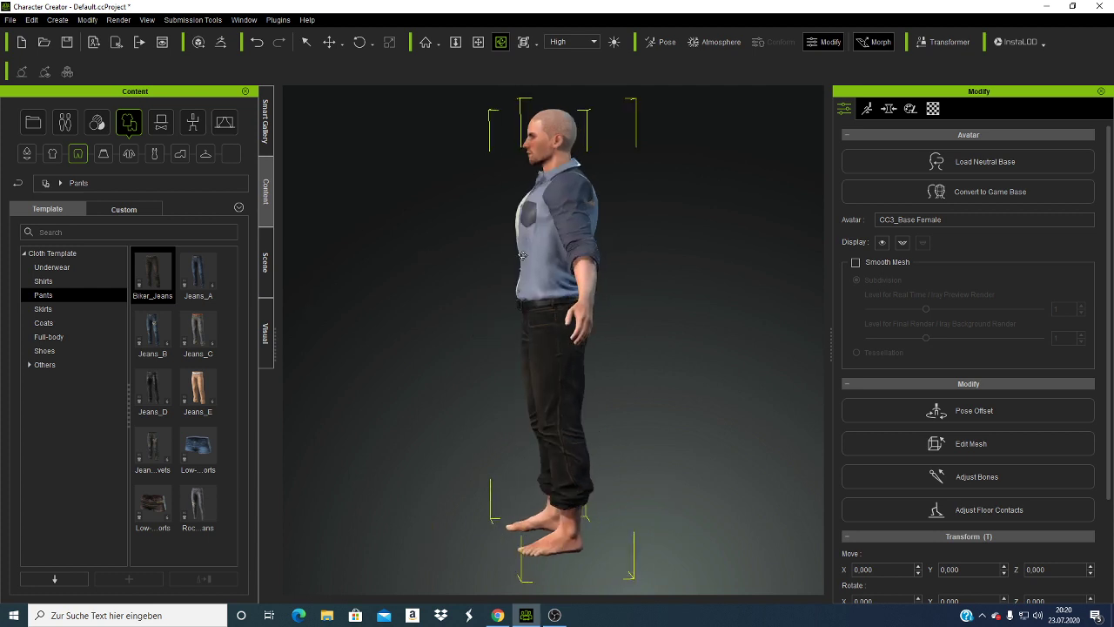
Step: In the tank top's Edit Mesh, lower Radius, raise Mirror Tolerance, check Sculpt, then close it
left_click(305, 42)
left_click(528, 228)
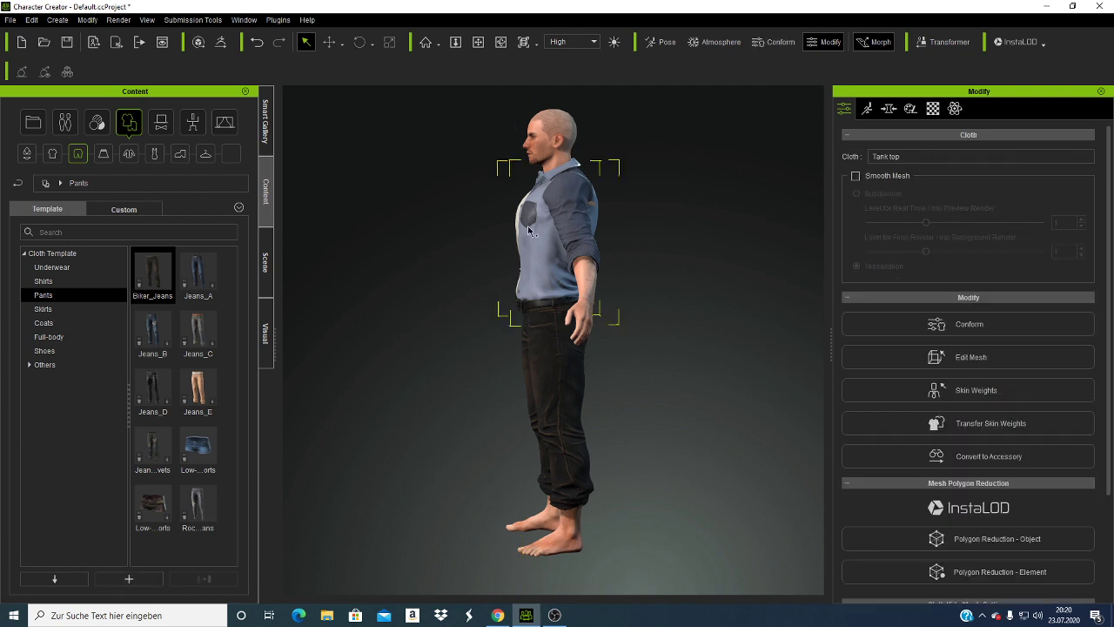
left_click(981, 366)
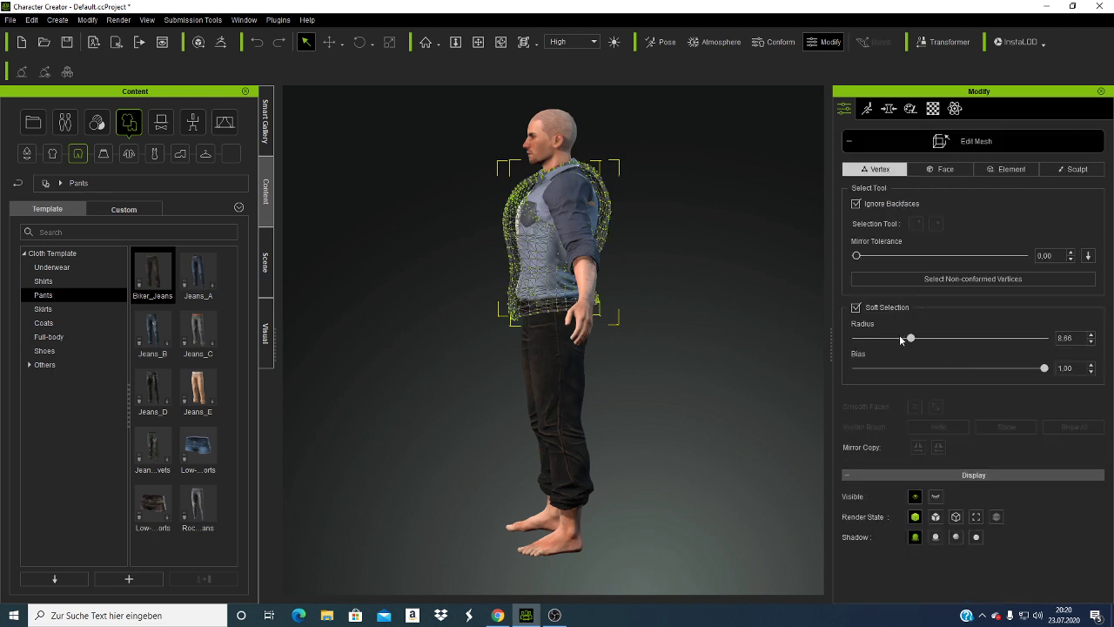
mouse_move(909, 339)
left_mouse_down()
mouse_move(900, 338)
mouse_move(938, 343)
left_mouse_up()
left_click_drag(858, 257, 891, 258)
left_click(1076, 170)
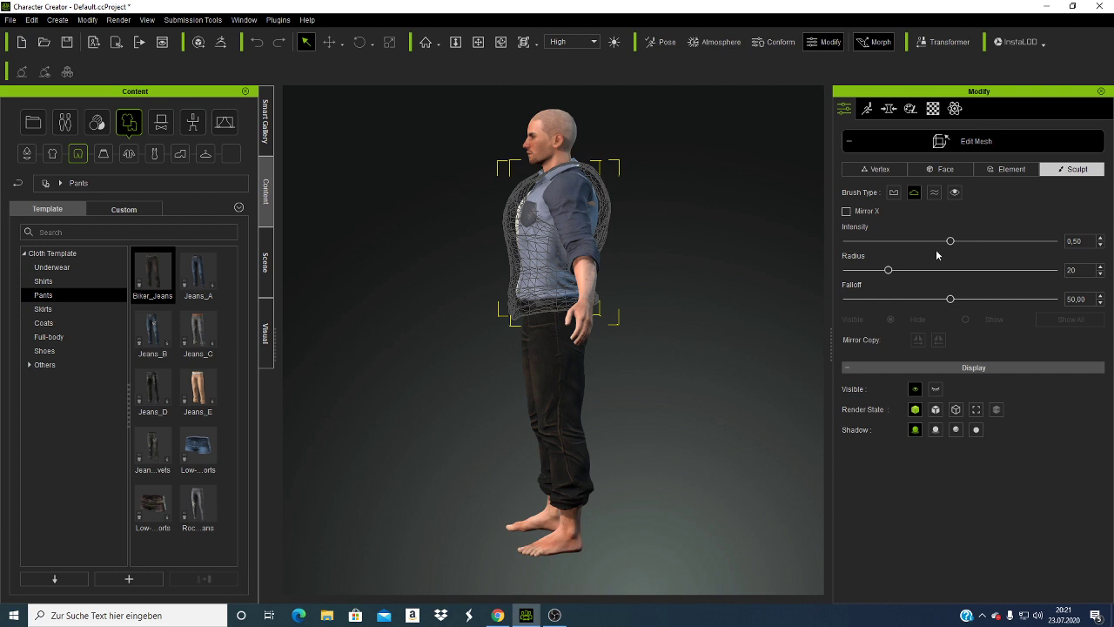
left_click(853, 143)
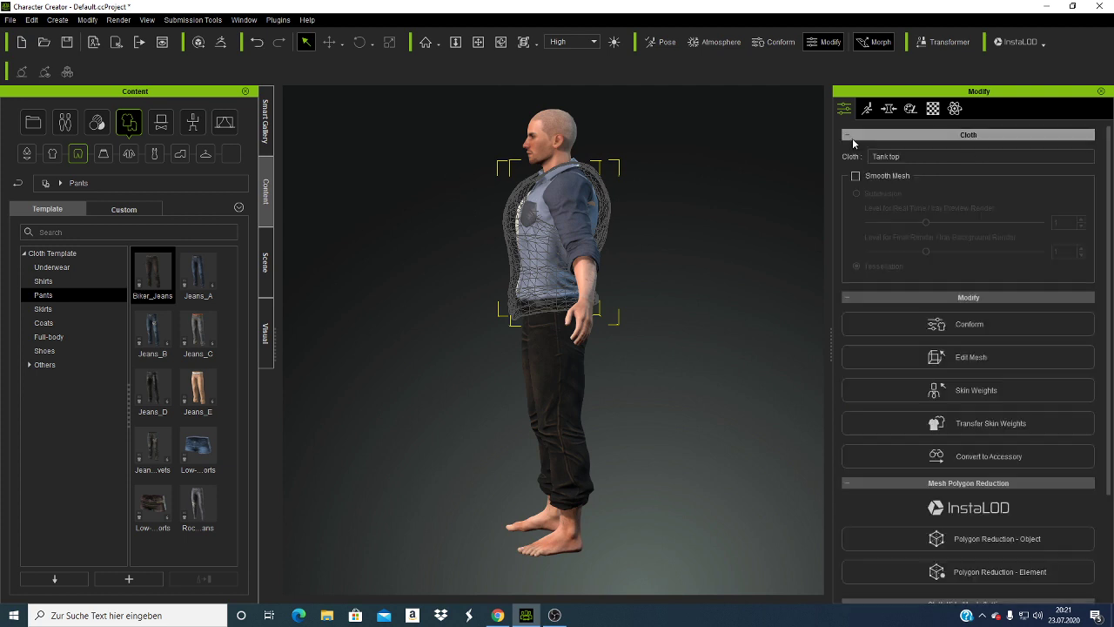
Step: Select the Biker_Jeans, orbit to a near-front view, and show the Shoes templates
left_click(661, 244)
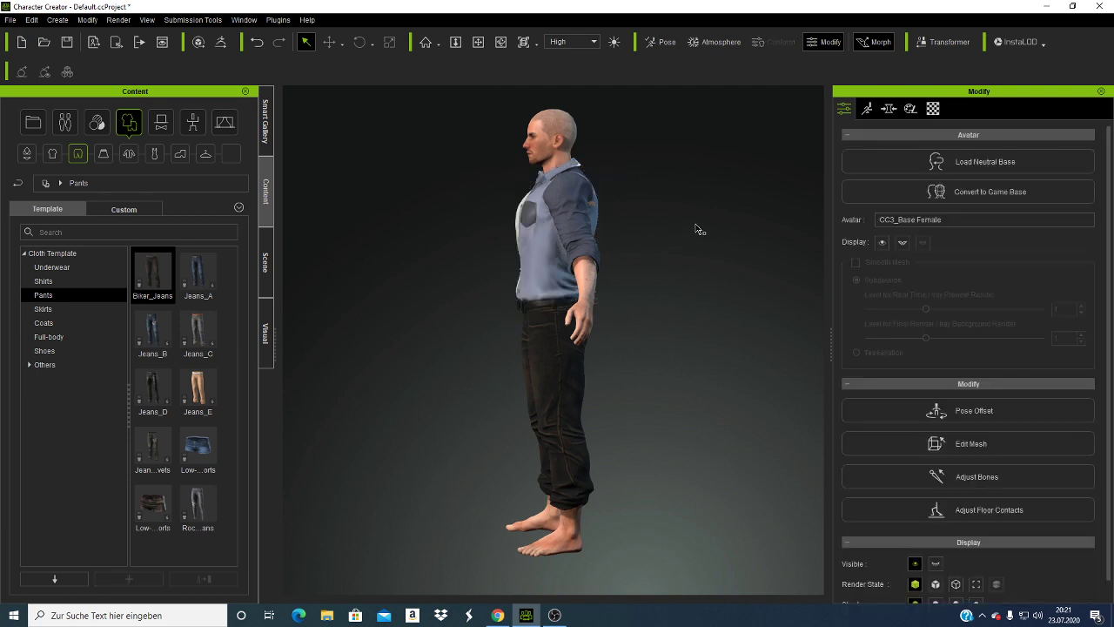
left_click(553, 377)
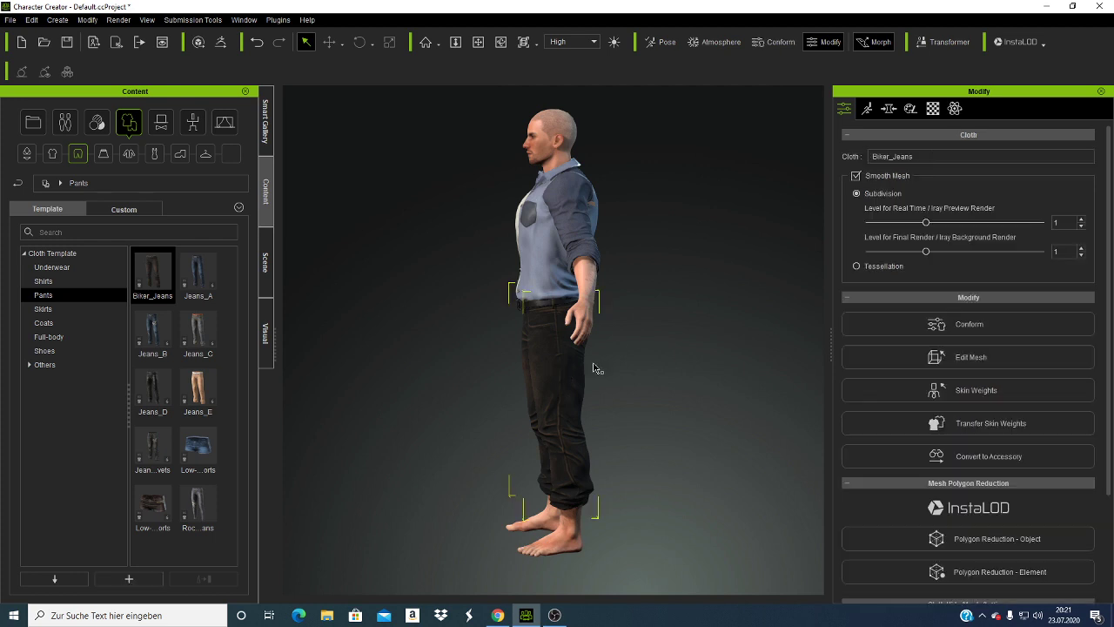
left_click(500, 43)
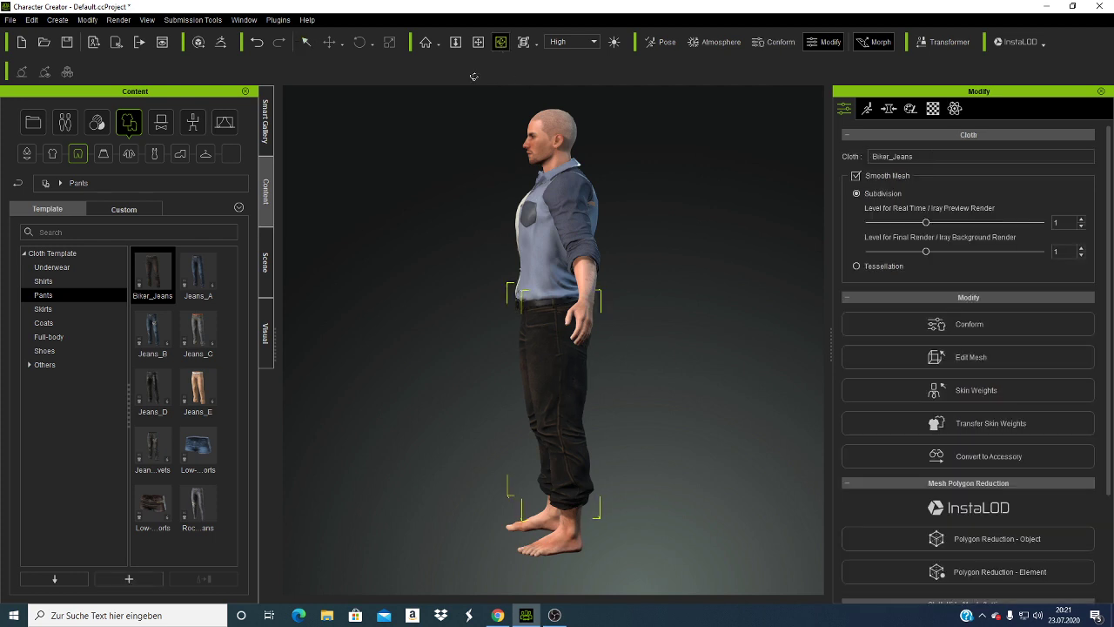
left_click(304, 45)
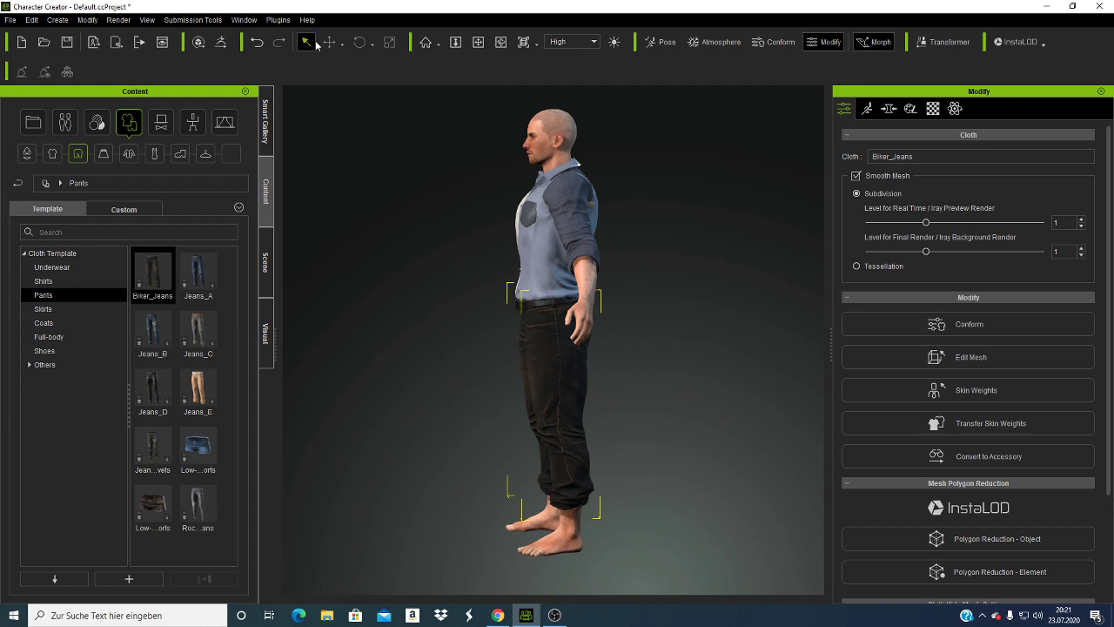
left_click(501, 43)
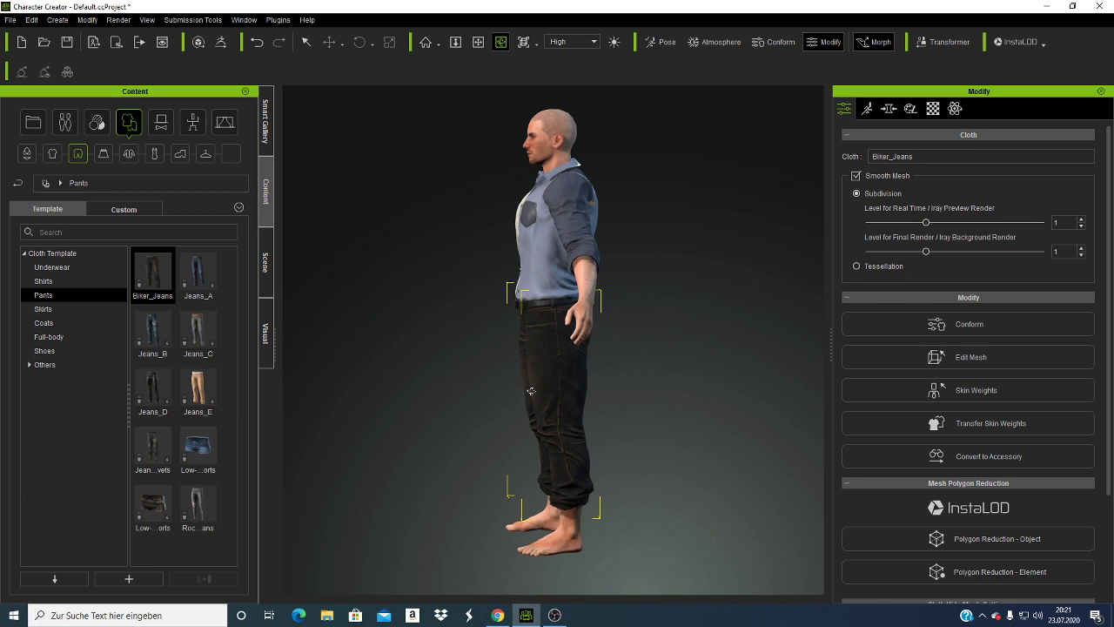
left_click_drag(542, 392, 581, 386)
left_click_drag(698, 388, 775, 365)
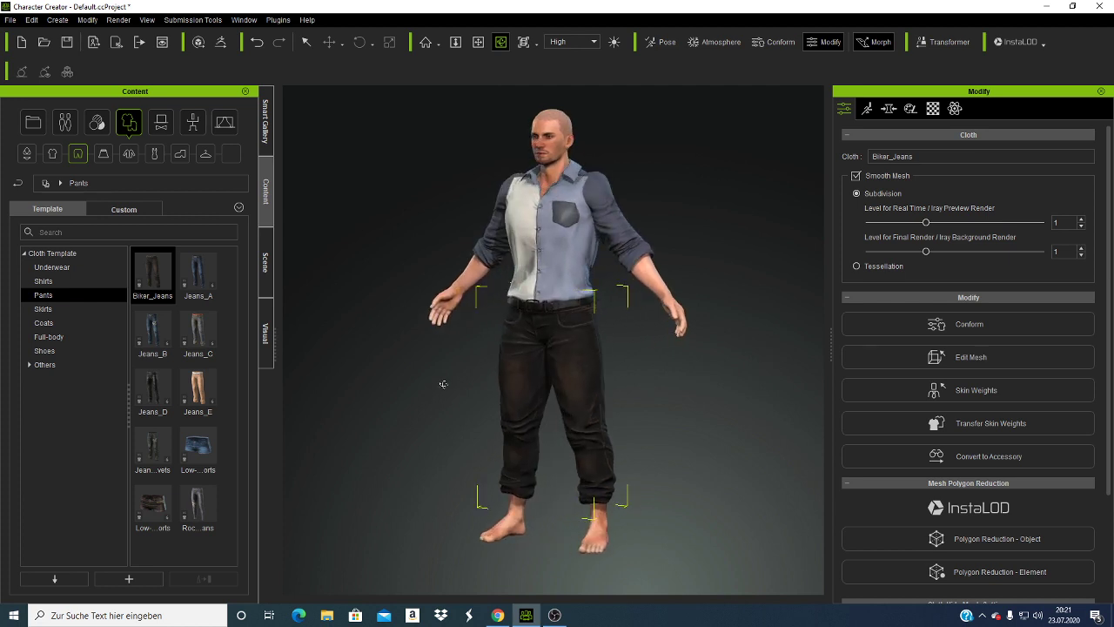
left_click(65, 353)
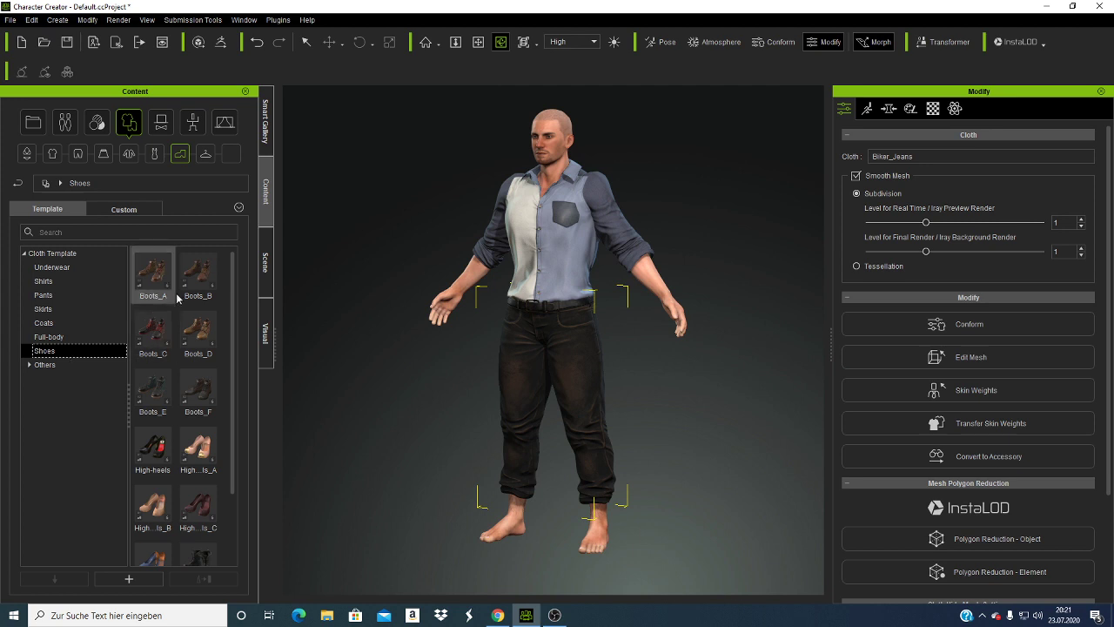
mouse_move(197, 274)
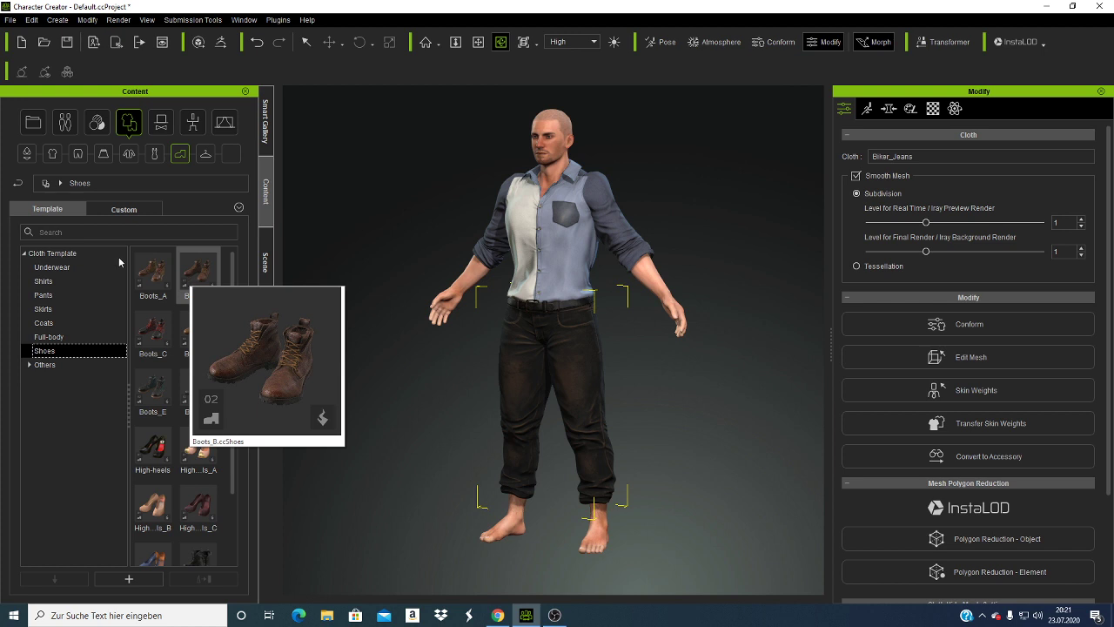
Step: Try Boots_A and Boots_B, then put the Loose_Biker_Boots on the avatar
double_click(156, 283)
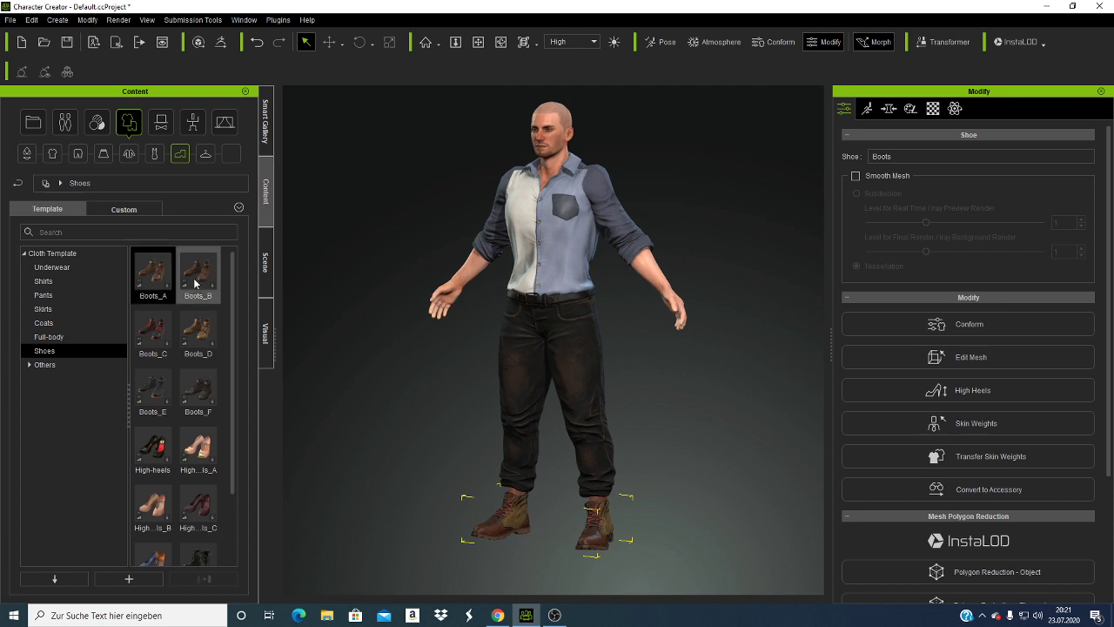
double_click(200, 280)
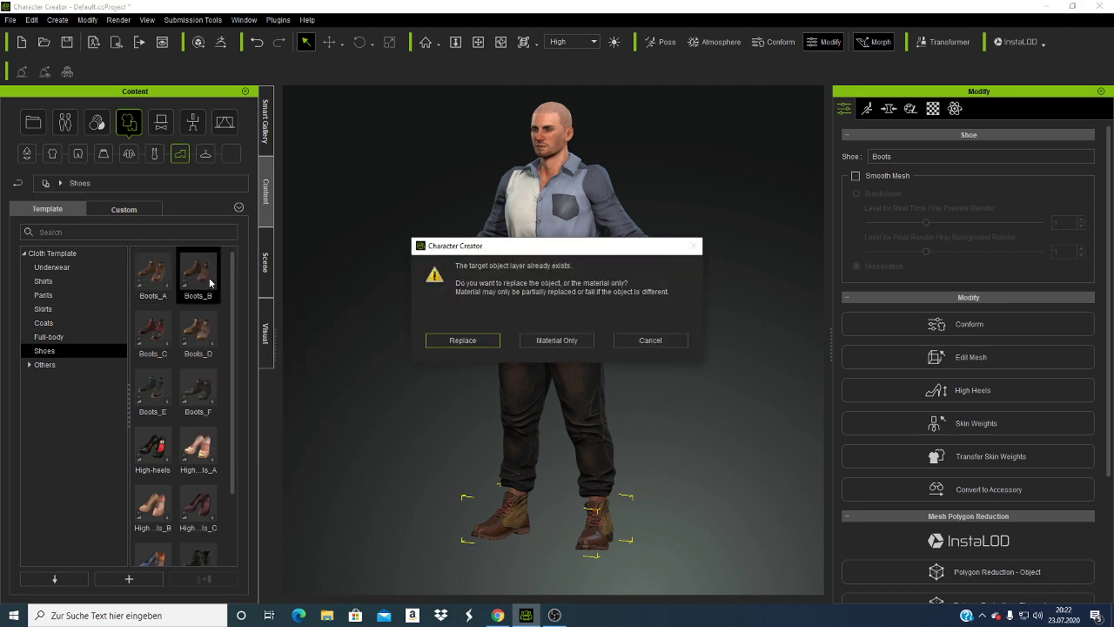
left_click(493, 339)
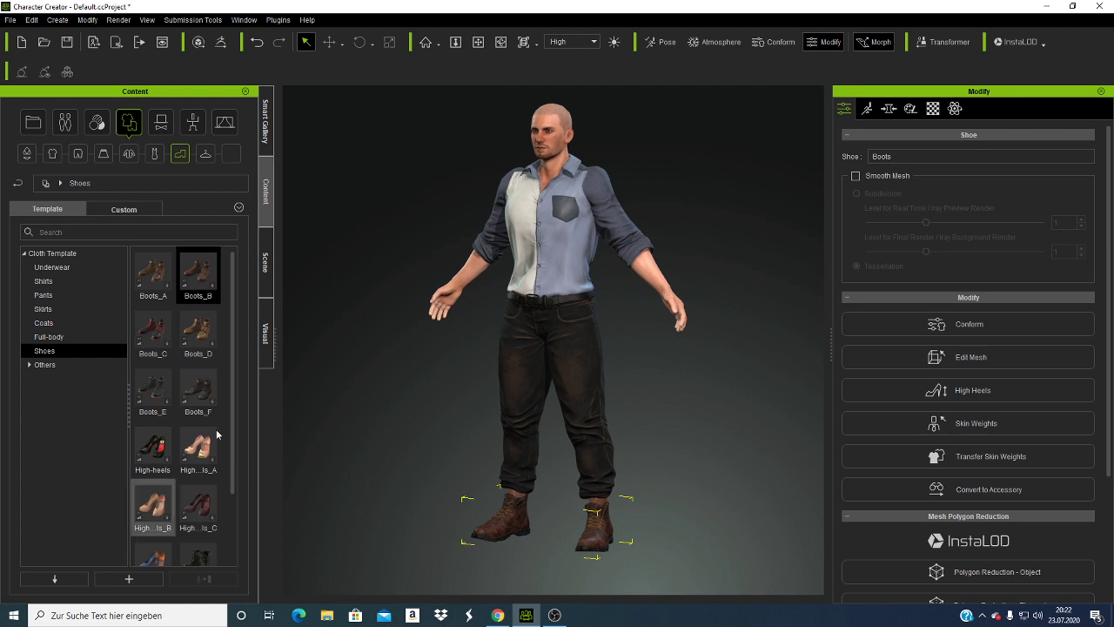
left_click_drag(233, 434, 234, 490)
double_click(203, 482)
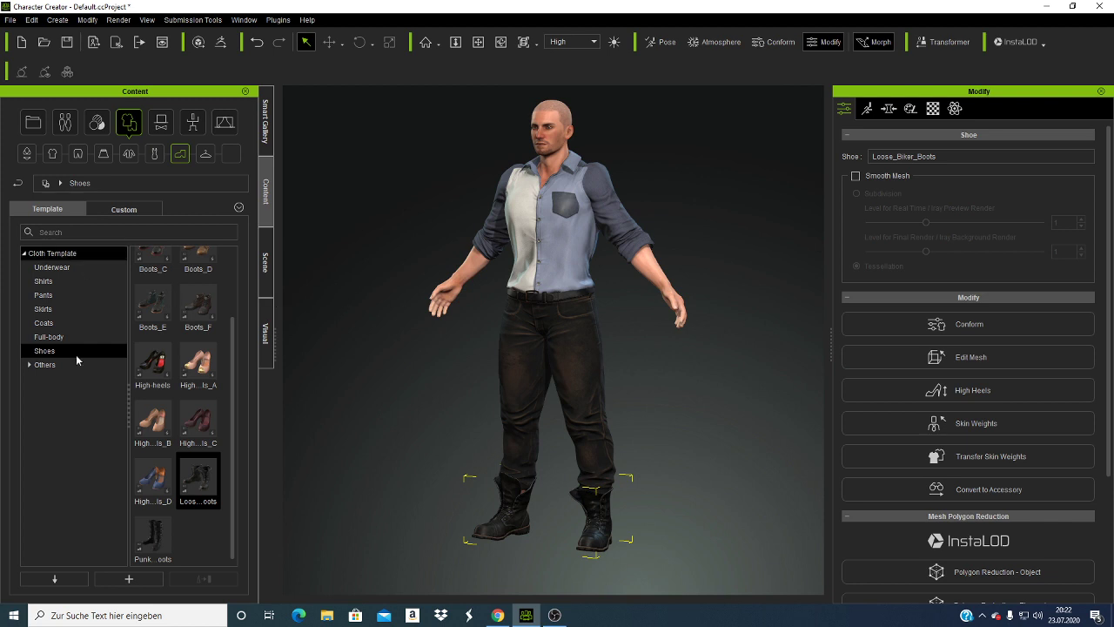
Step: Browse the Others clothing (Hivewire_Huntress, Light Armor), then show the Head accessory templates
left_click(29, 366)
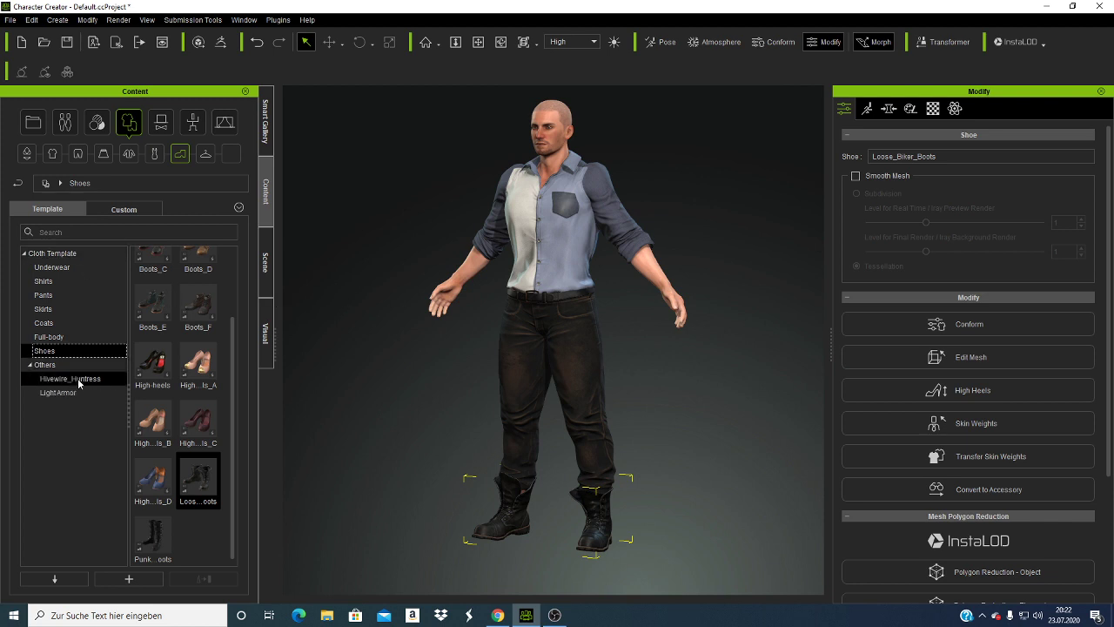
left_click(79, 379)
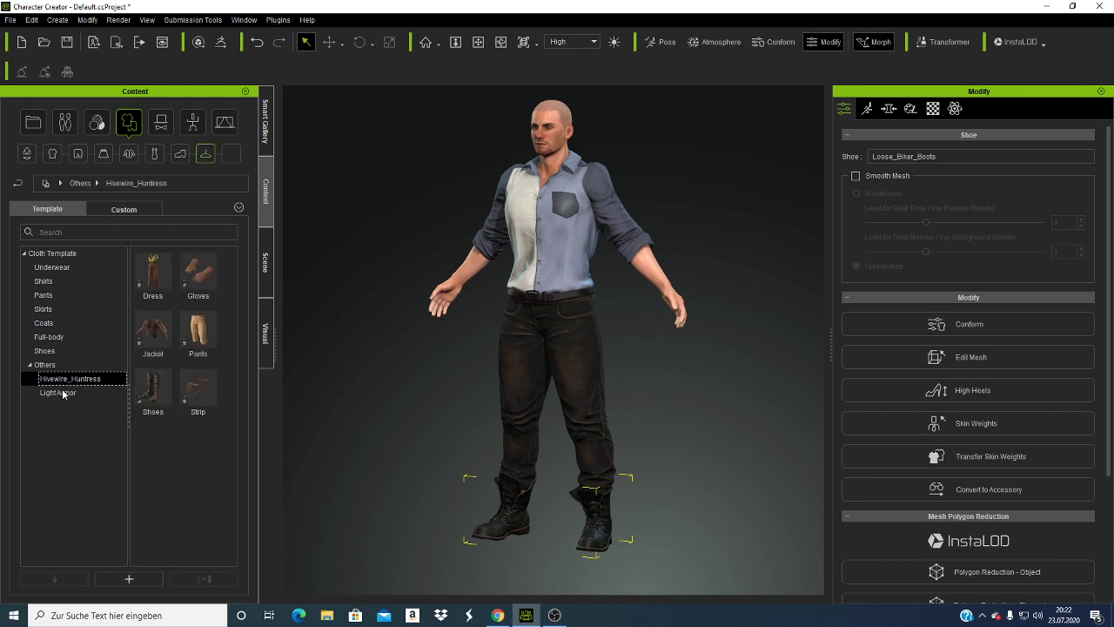
left_click(62, 393)
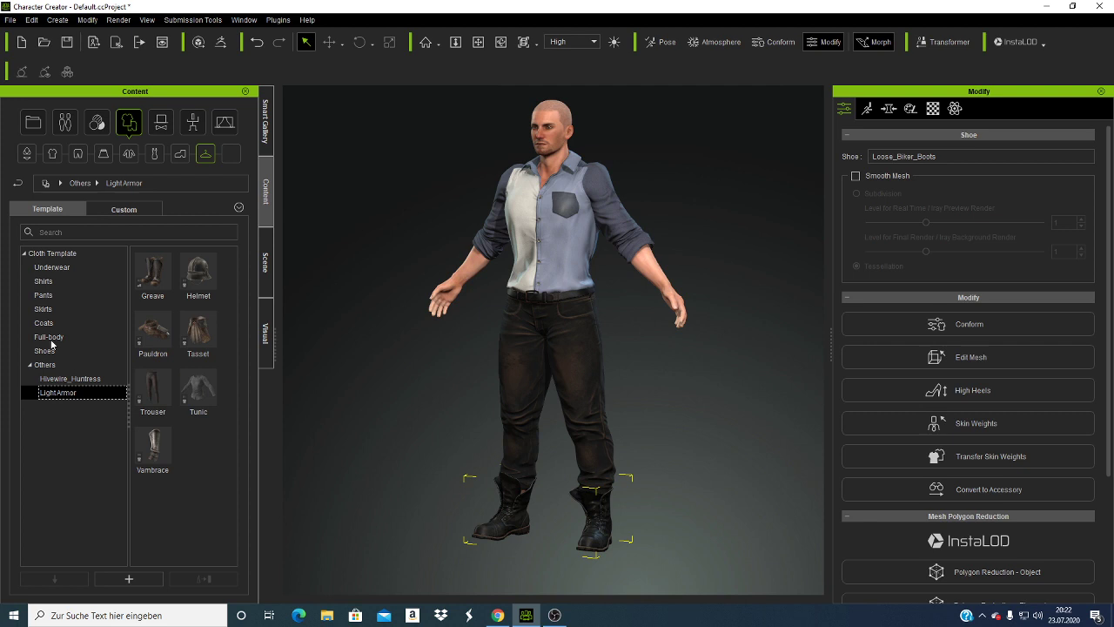
left_click(161, 125)
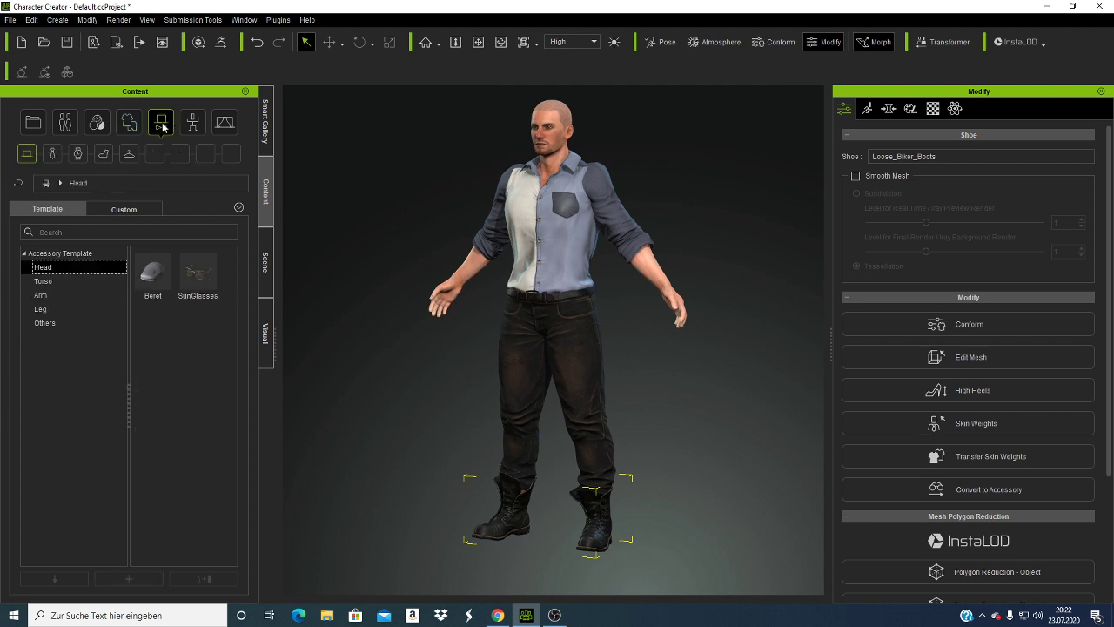
Step: Put the SunGlasses on the avatar and orbit to a front view
left_click(202, 274)
double_click(201, 274)
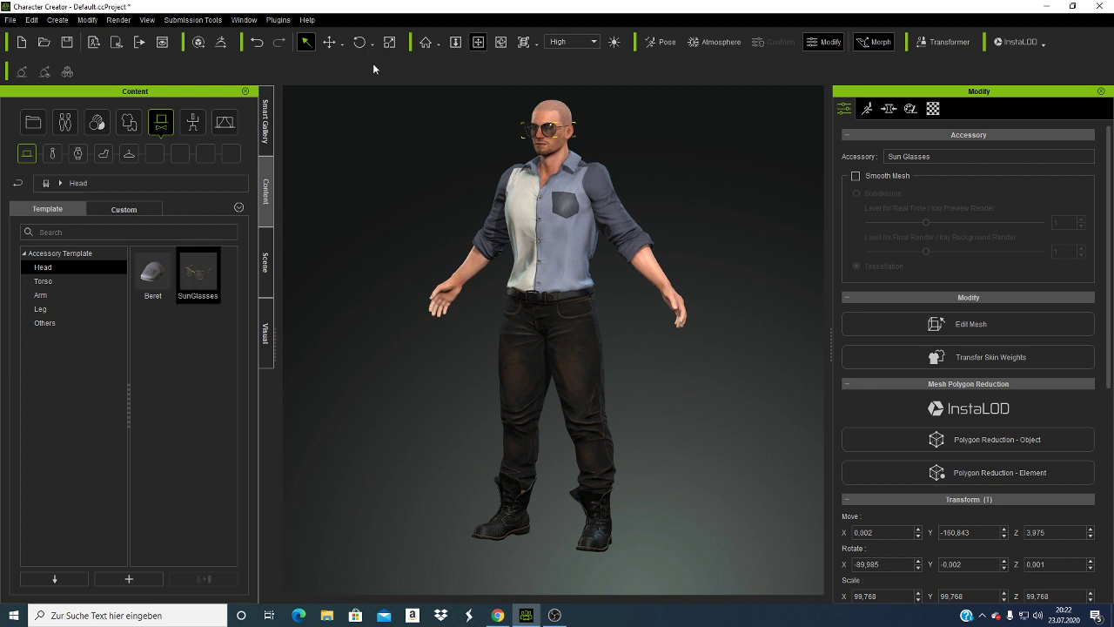
left_click(500, 42)
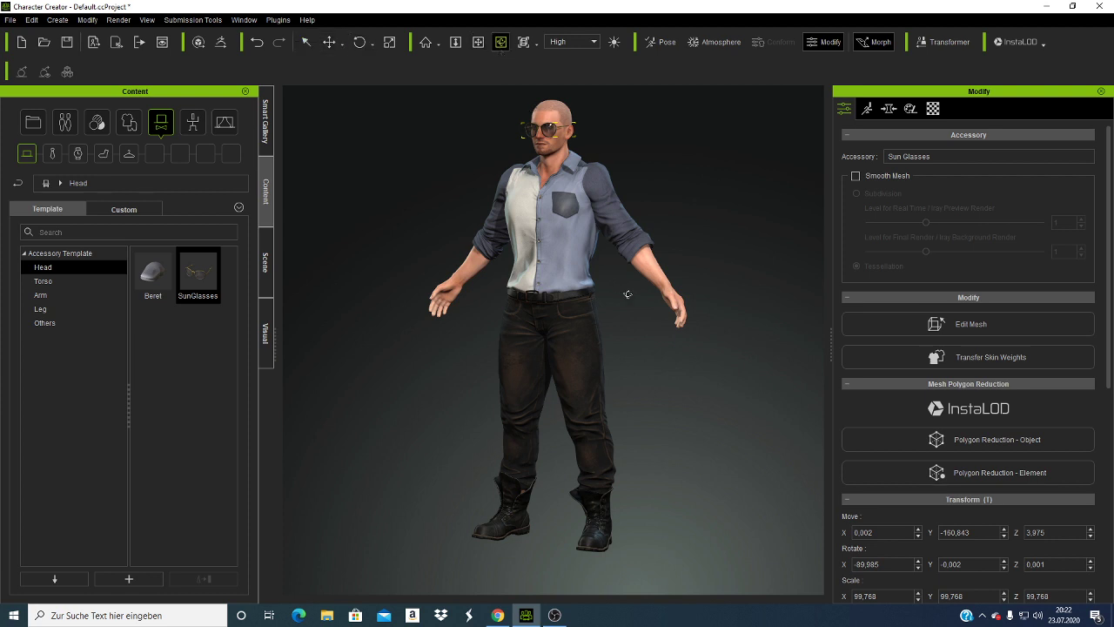
left_click_drag(557, 301, 360, 308)
mouse_move(507, 325)
left_mouse_down()
mouse_move(591, 333)
mouse_move(639, 356)
mouse_move(740, 328)
left_mouse_up()
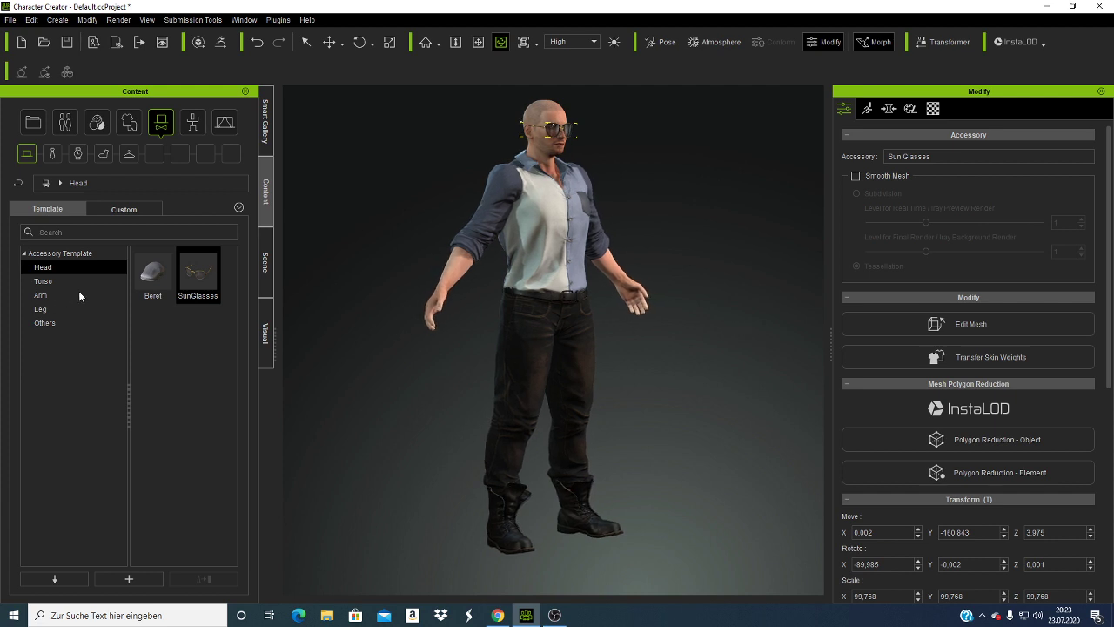
Step: Select the whole avatar and add the Beret flat cap
left_click(304, 43)
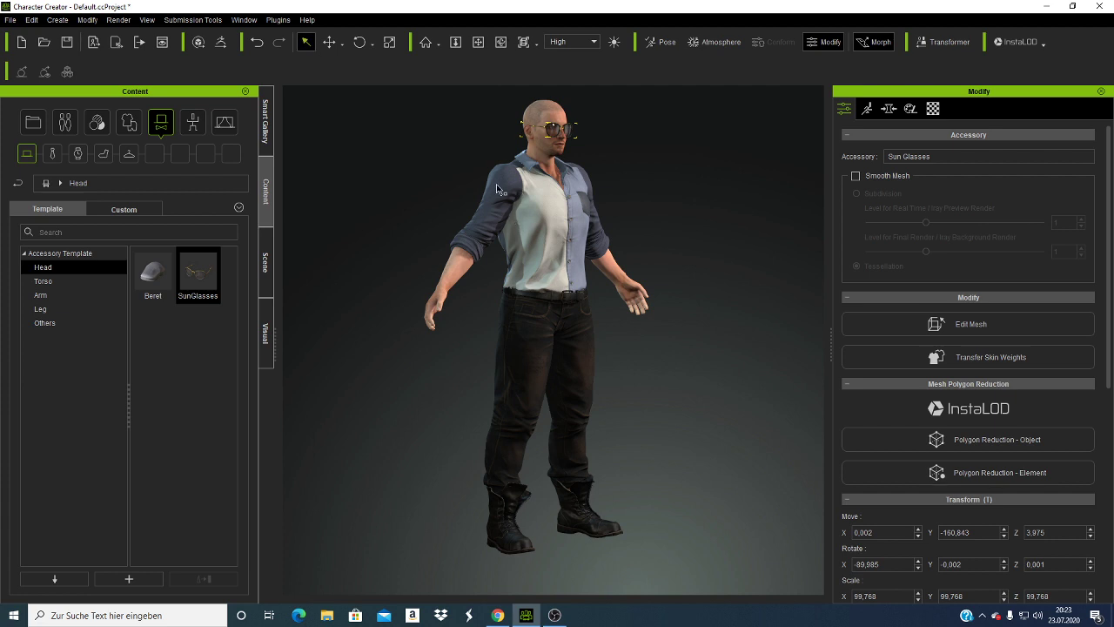
left_click(498, 189)
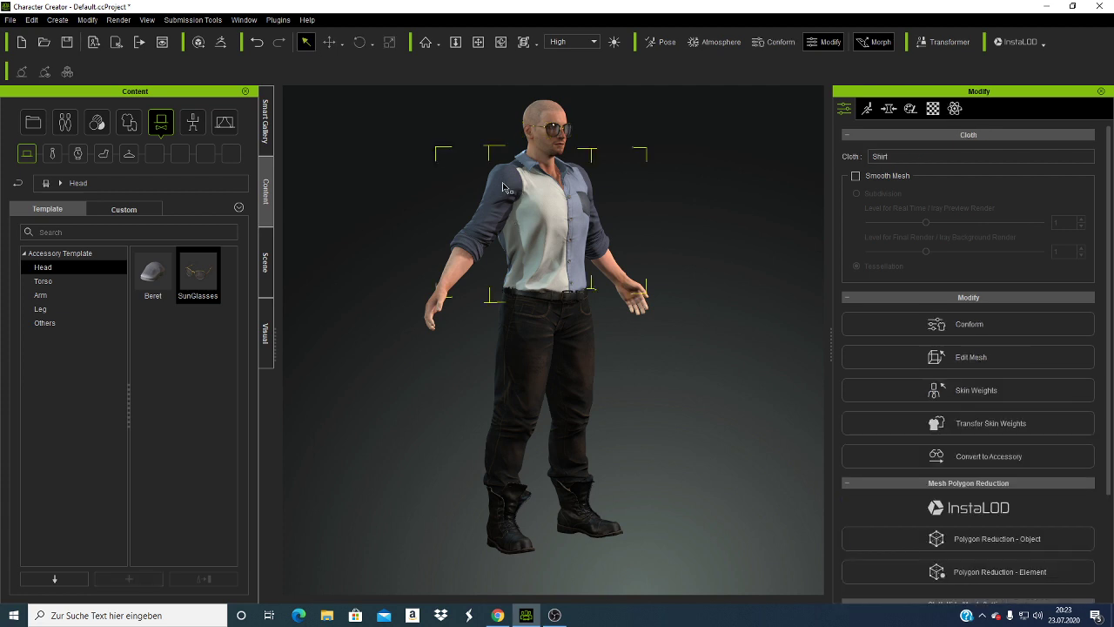
left_click(558, 119)
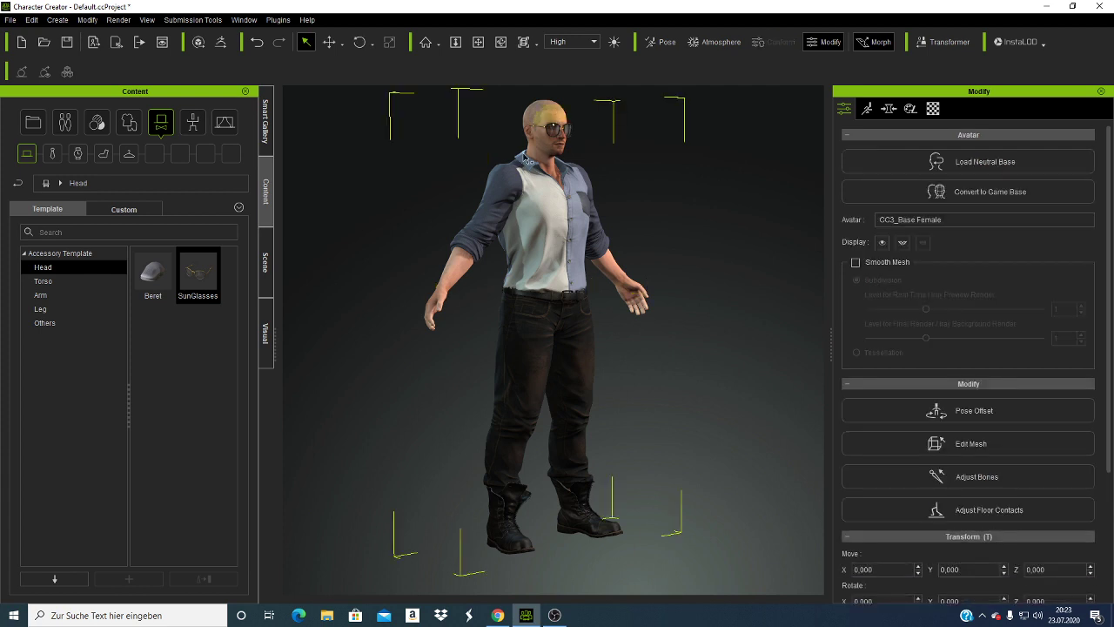
double_click(159, 275)
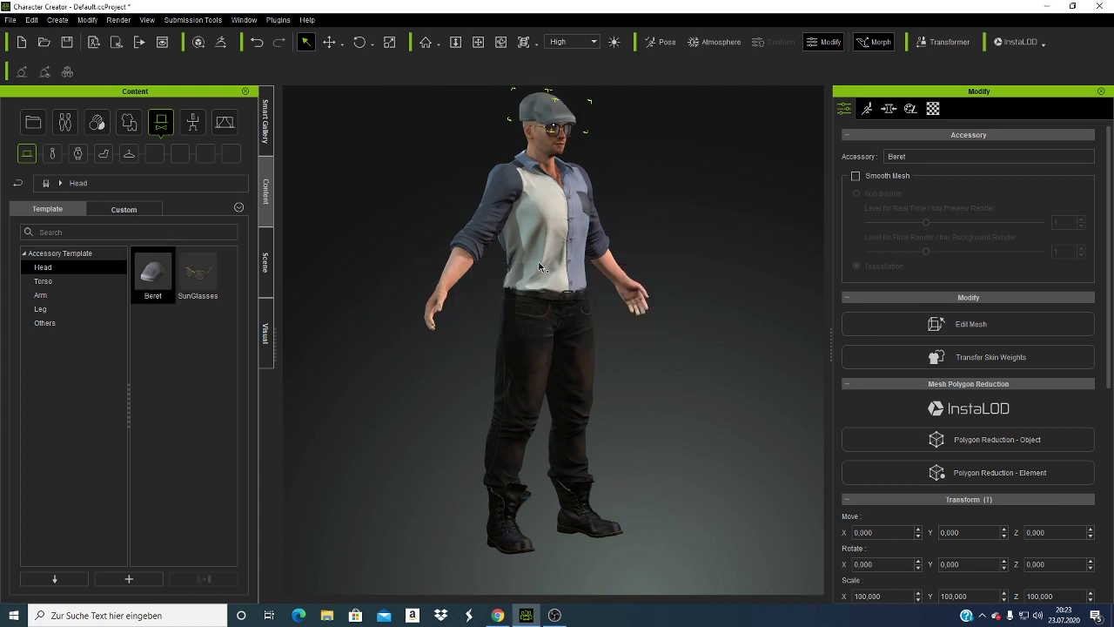
Step: Orbit around the avatar to inspect the back, side profile and three-quarter front
left_click(501, 41)
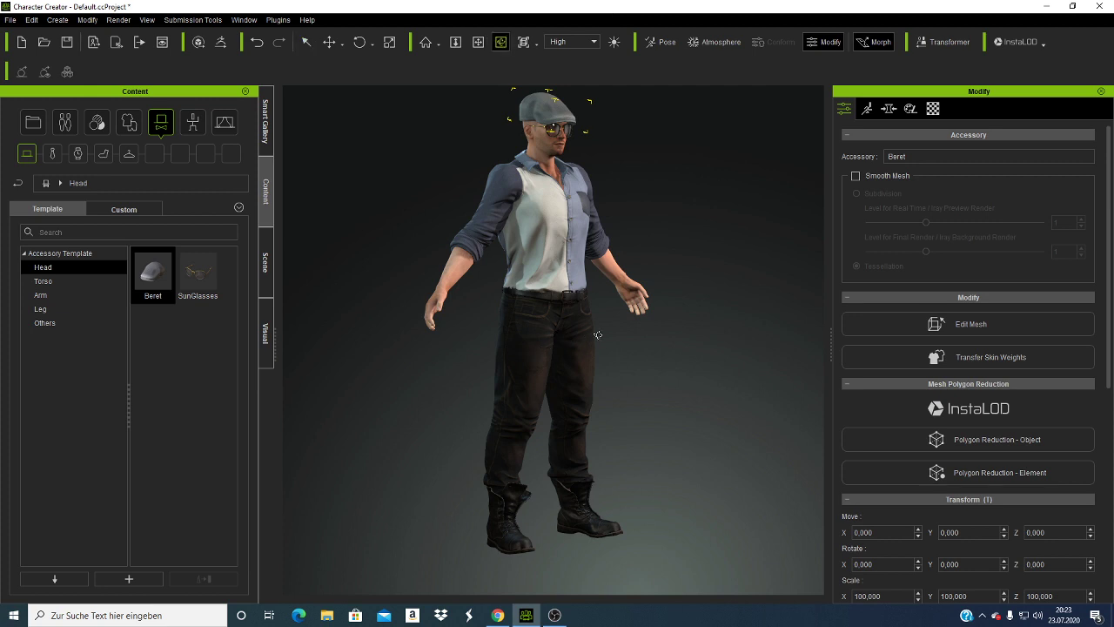
mouse_move(598, 336)
left_mouse_down()
mouse_move(625, 333)
mouse_move(518, 418)
left_mouse_up()
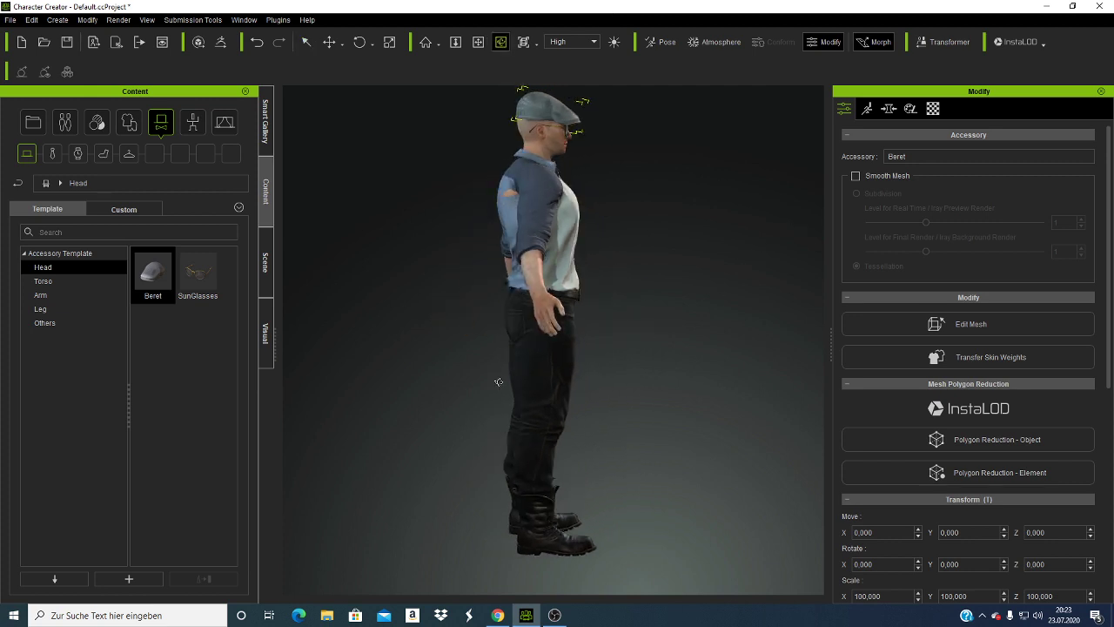
left_click_drag(664, 365, 781, 341)
left_click_drag(632, 371, 478, 425)
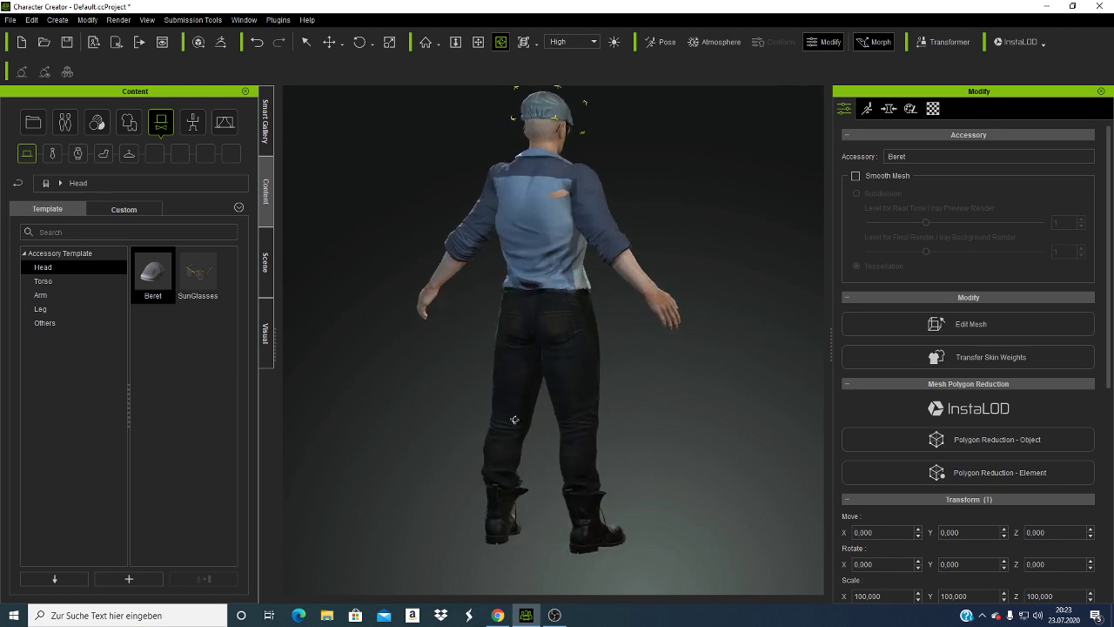
mouse_move(580, 405)
left_mouse_down()
mouse_move(640, 368)
mouse_move(501, 310)
left_mouse_up()
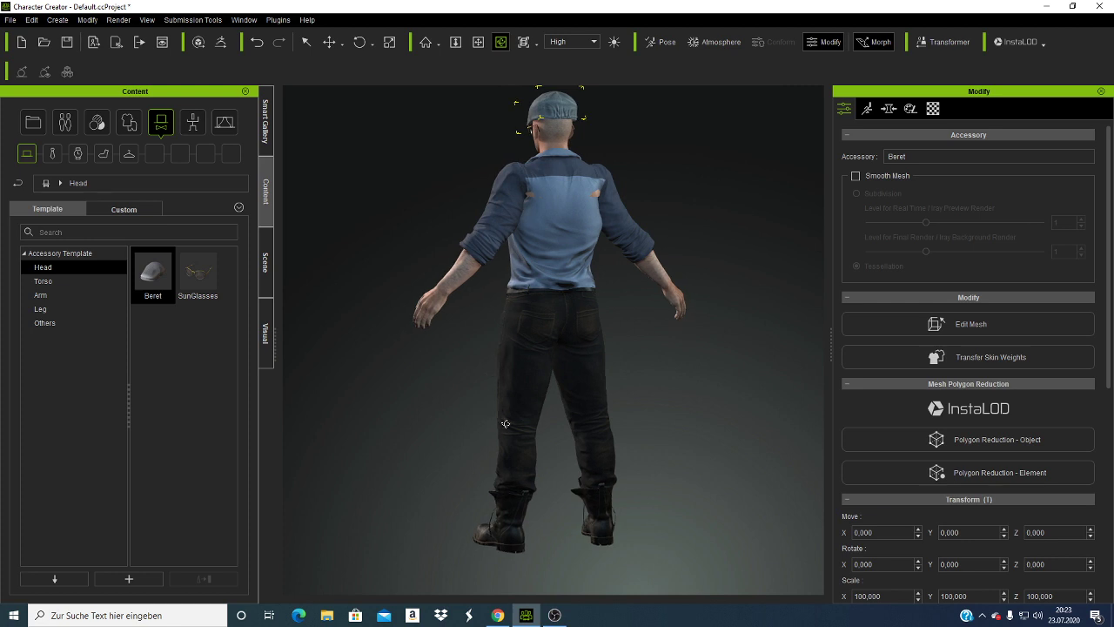
mouse_move(623, 424)
left_mouse_down()
mouse_move(763, 366)
mouse_move(804, 368)
left_mouse_up()
right_click_drag(463, 289, 475, 283)
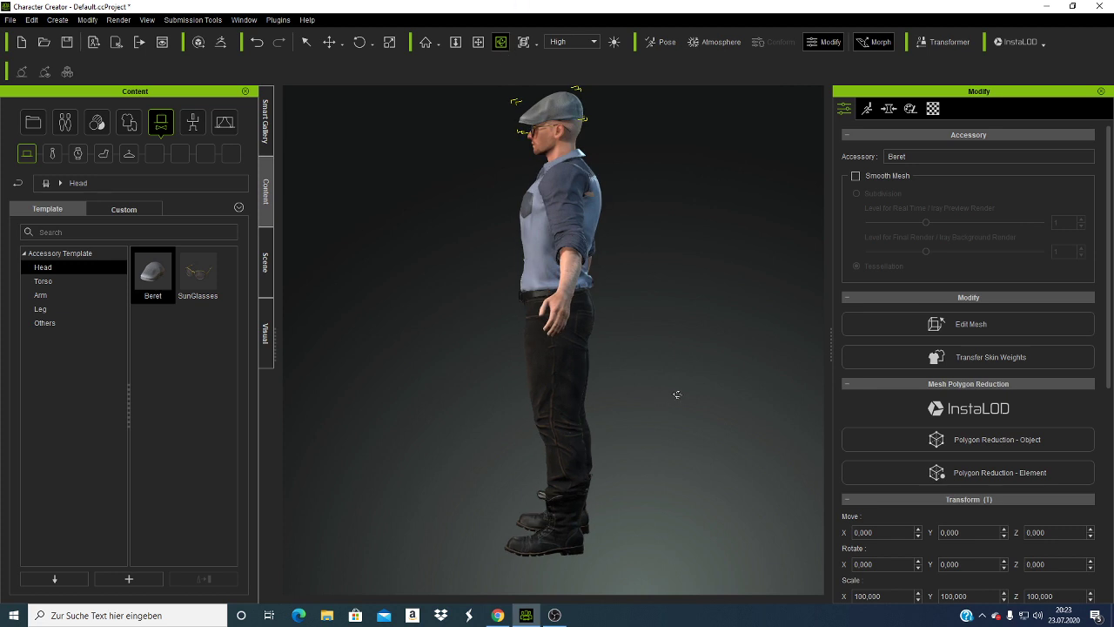
mouse_move(677, 394)
right_mouse_down()
mouse_move(786, 341)
mouse_move(788, 325)
right_mouse_up()
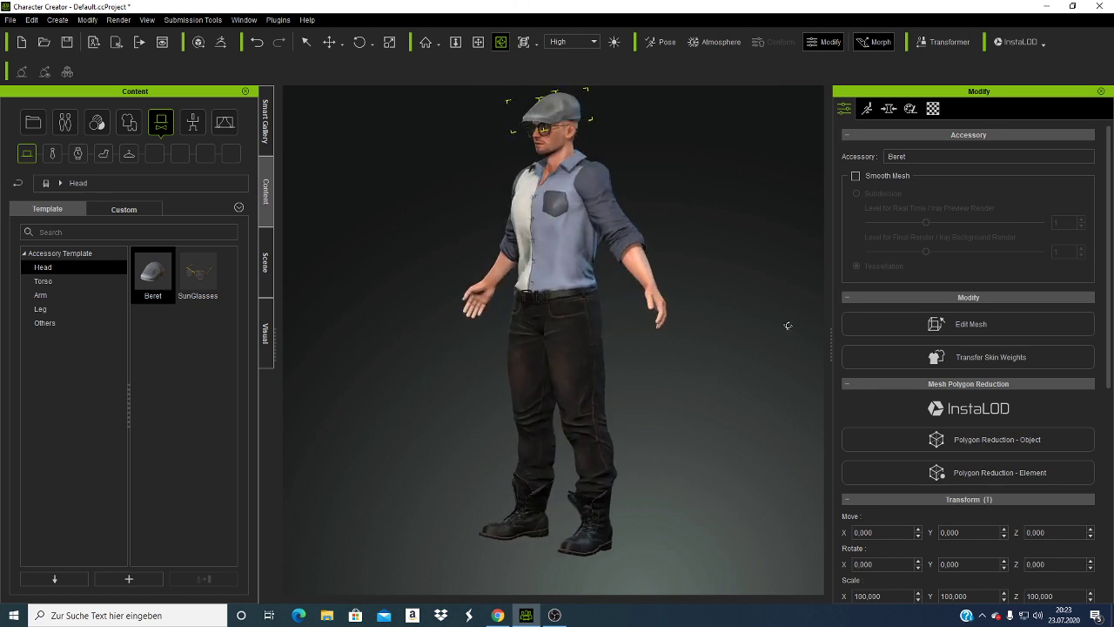
right_click_drag(740, 403, 736, 405)
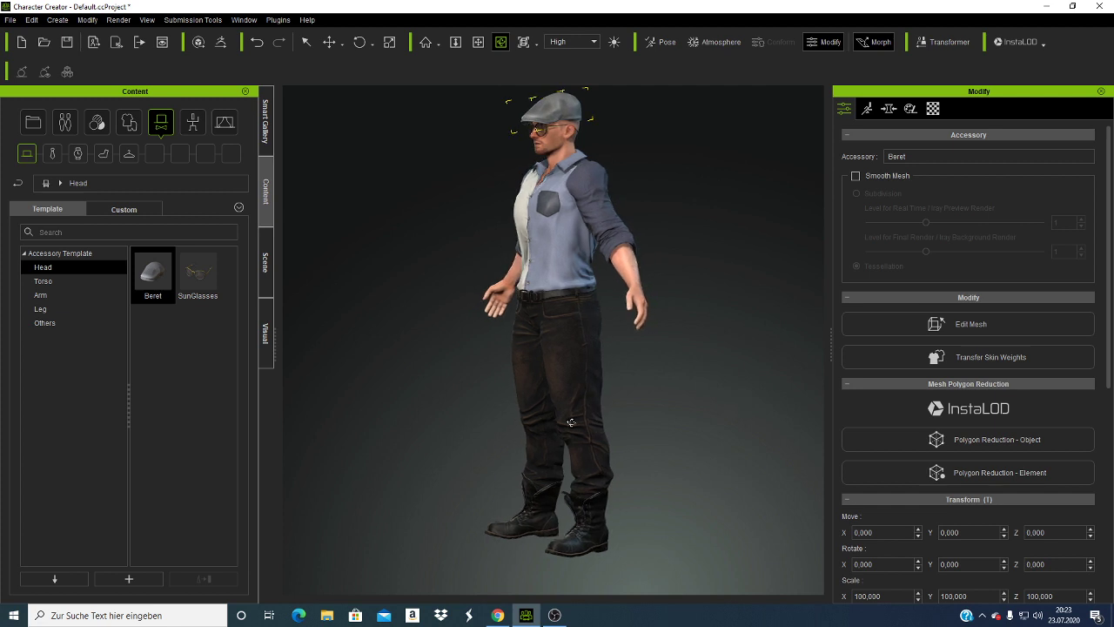
mouse_move(601, 418)
right_mouse_down()
mouse_move(626, 442)
mouse_move(616, 452)
right_mouse_up()
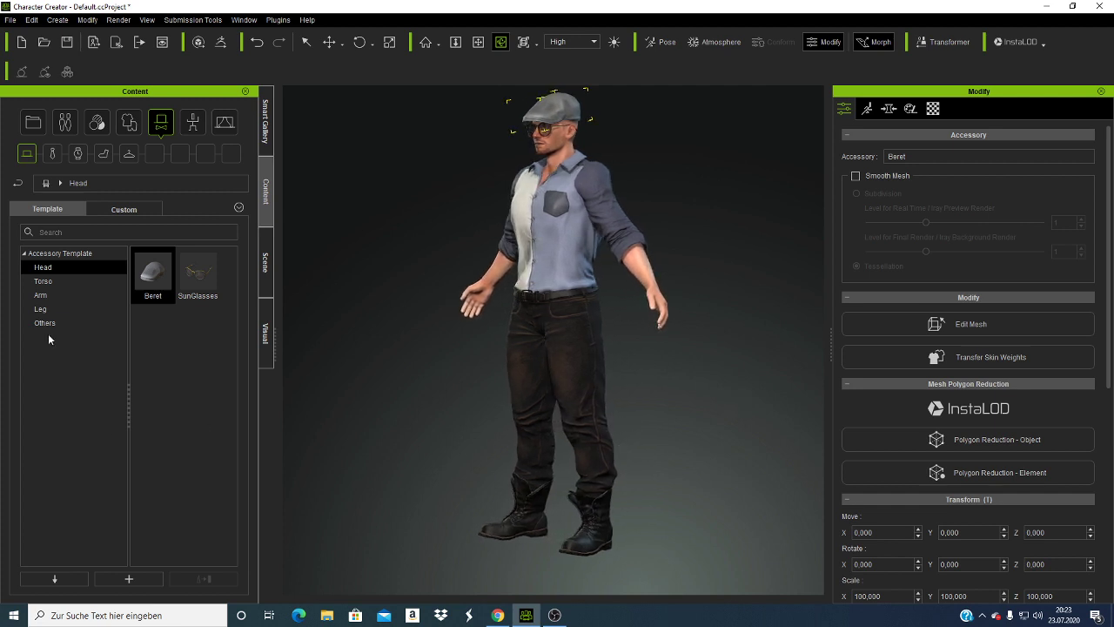
Step: Browse the Torso, Arm, Leg and Others accessory categories
left_click(39, 282)
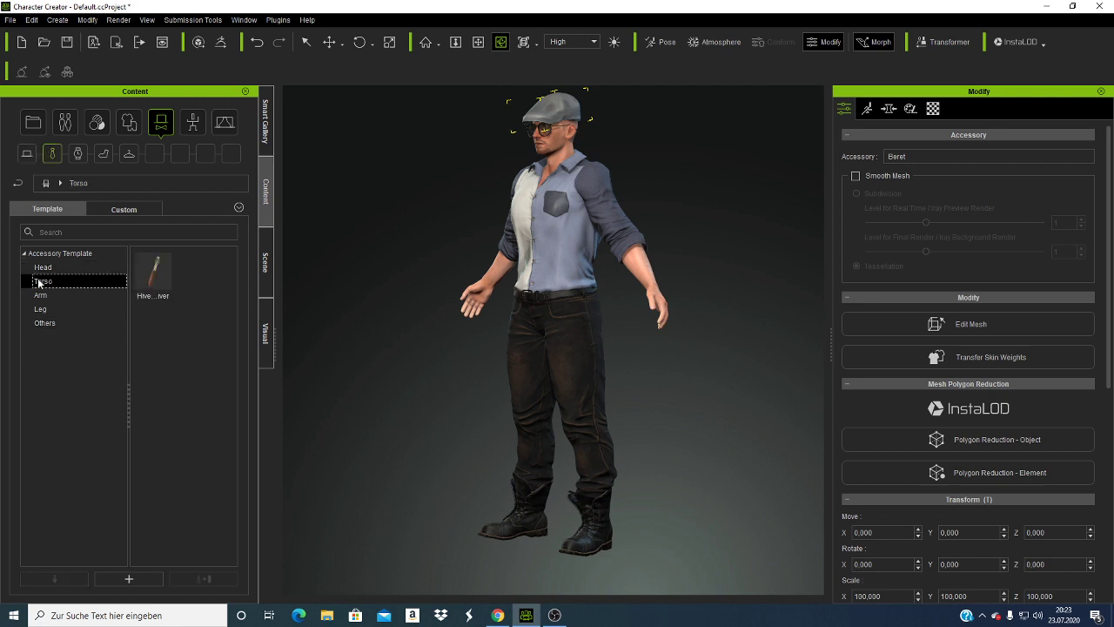
left_click(42, 298)
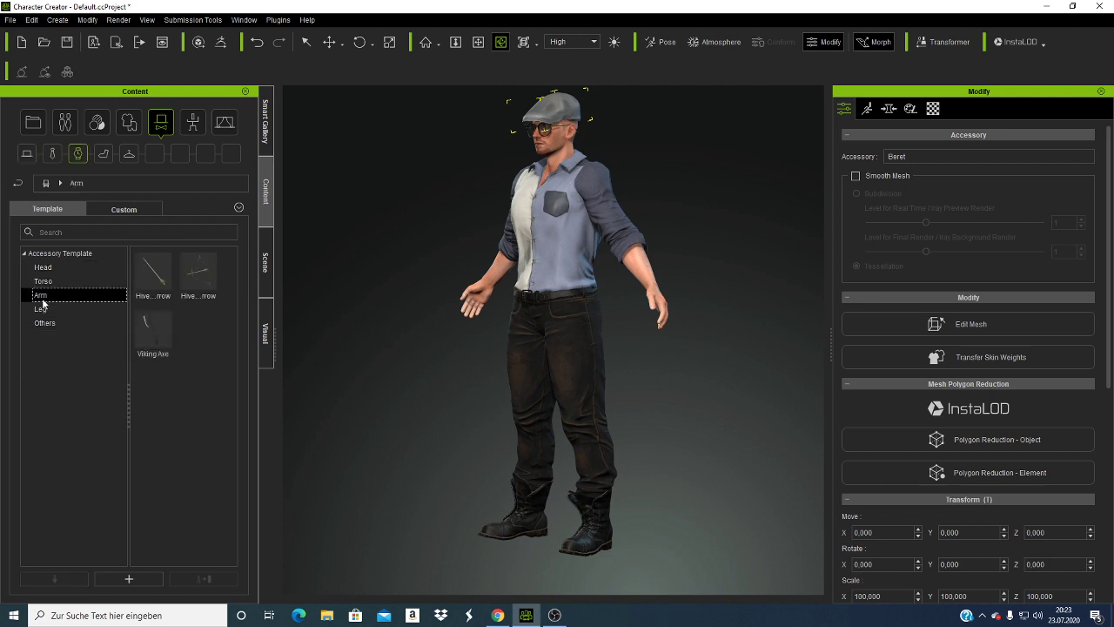
left_click(48, 312)
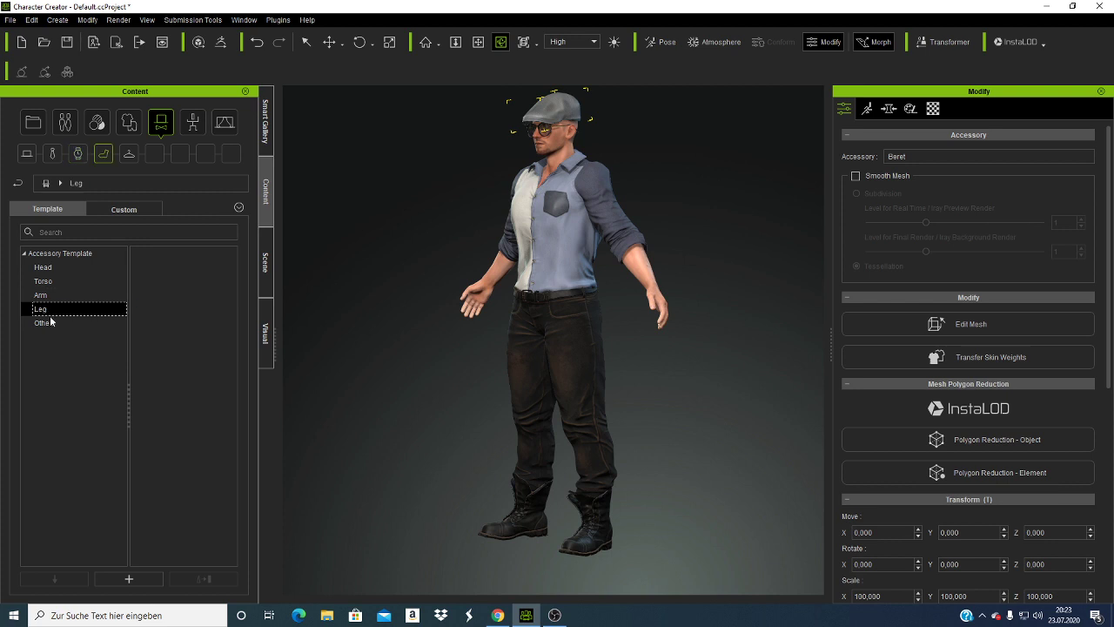
left_click(51, 325)
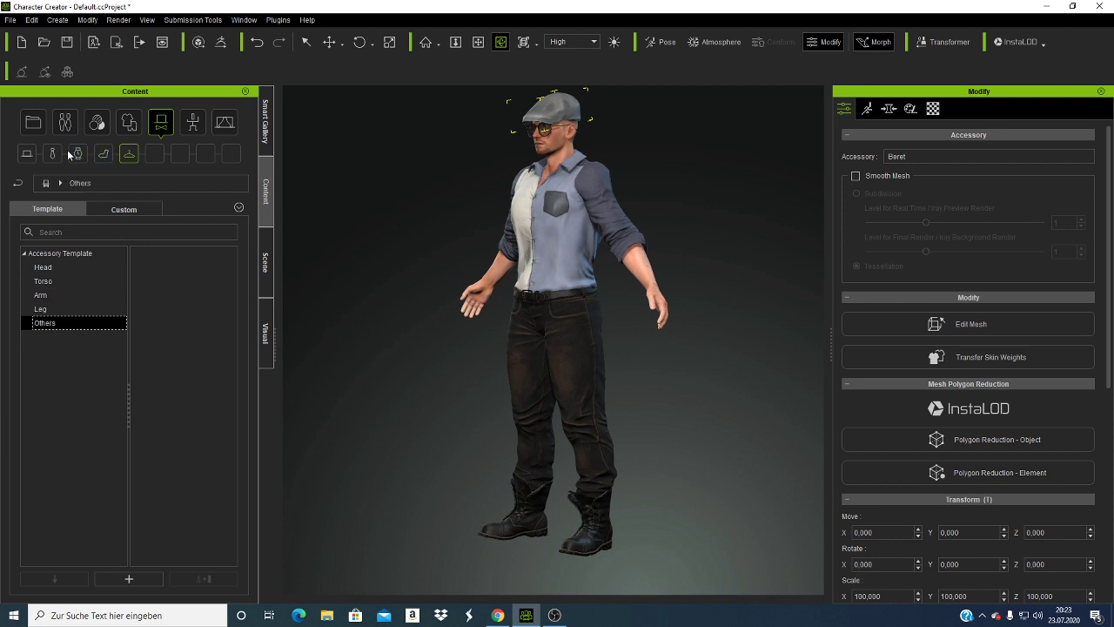
Step: Put the Punk Leather Jacket from the Coats cloth templates on the avatar
left_click(128, 125)
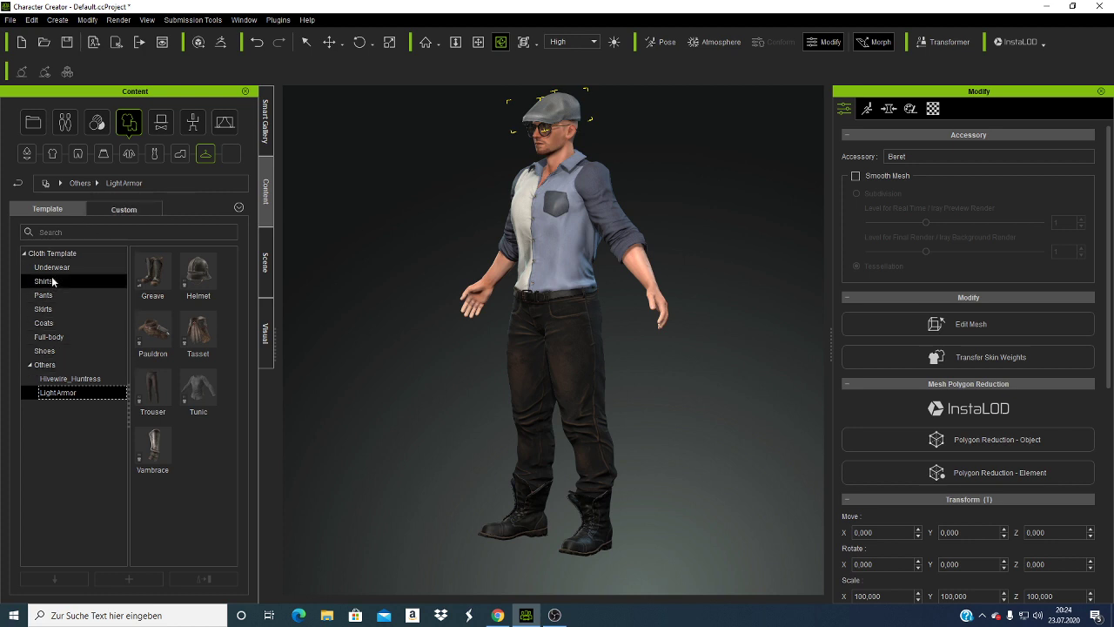
left_click(61, 323)
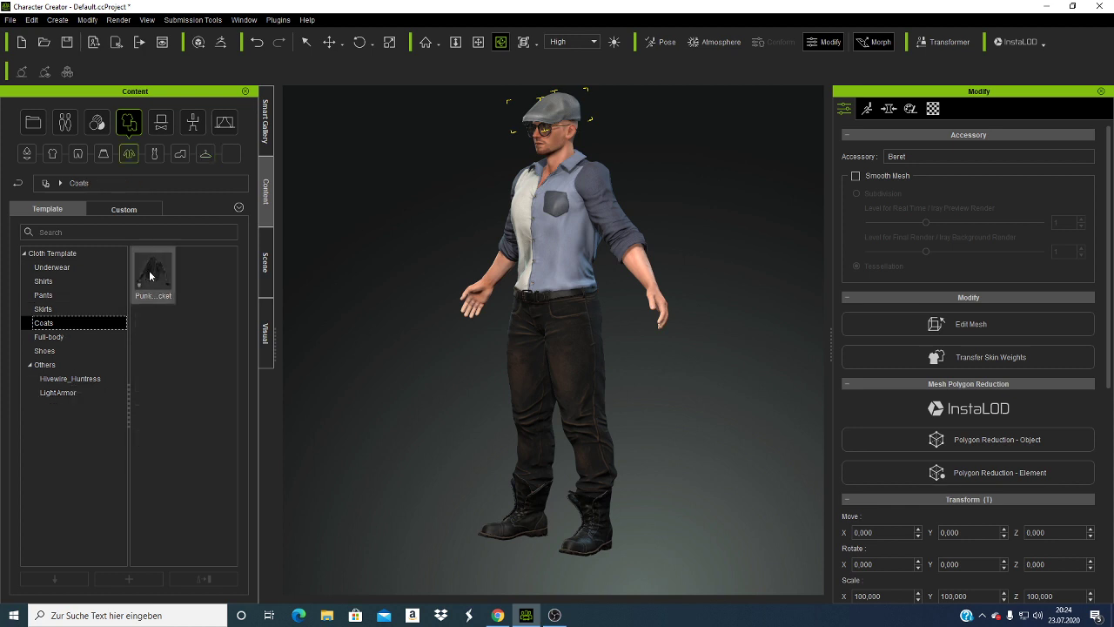
double_click(149, 276)
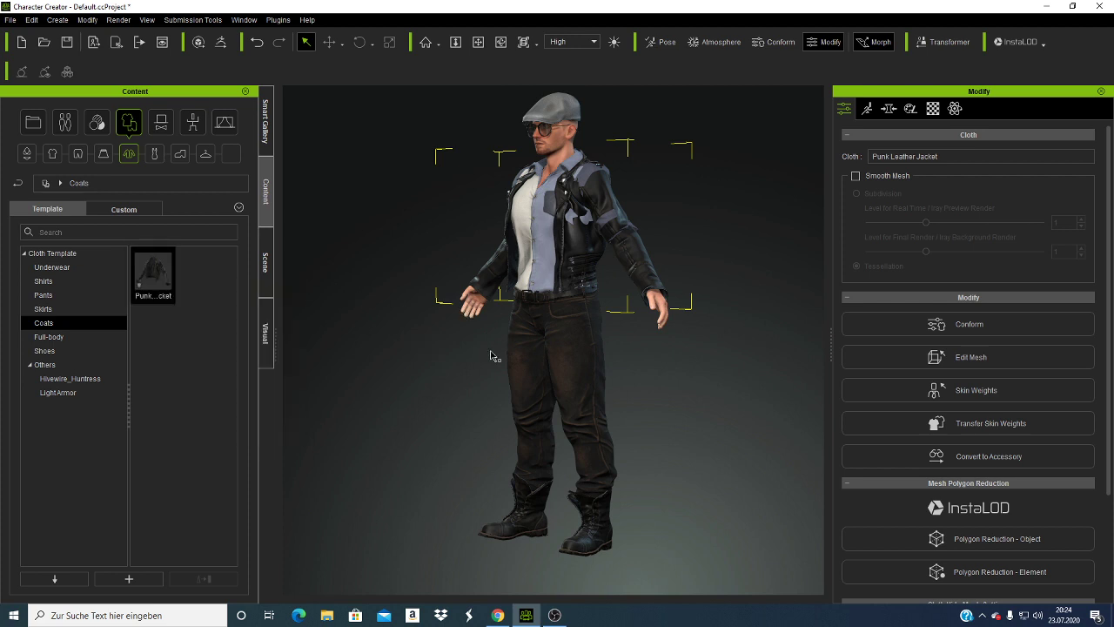
Step: Select the avatar, orbit to the front, delete the selected item, then select the Punk Leather Jacket
left_click(564, 352)
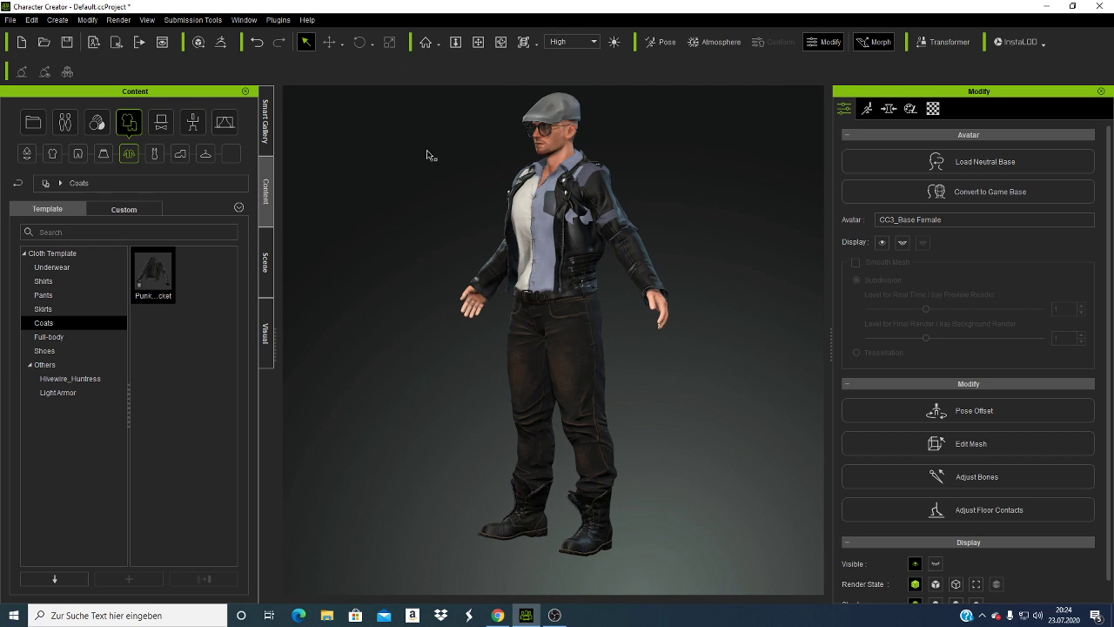
left_click(559, 142)
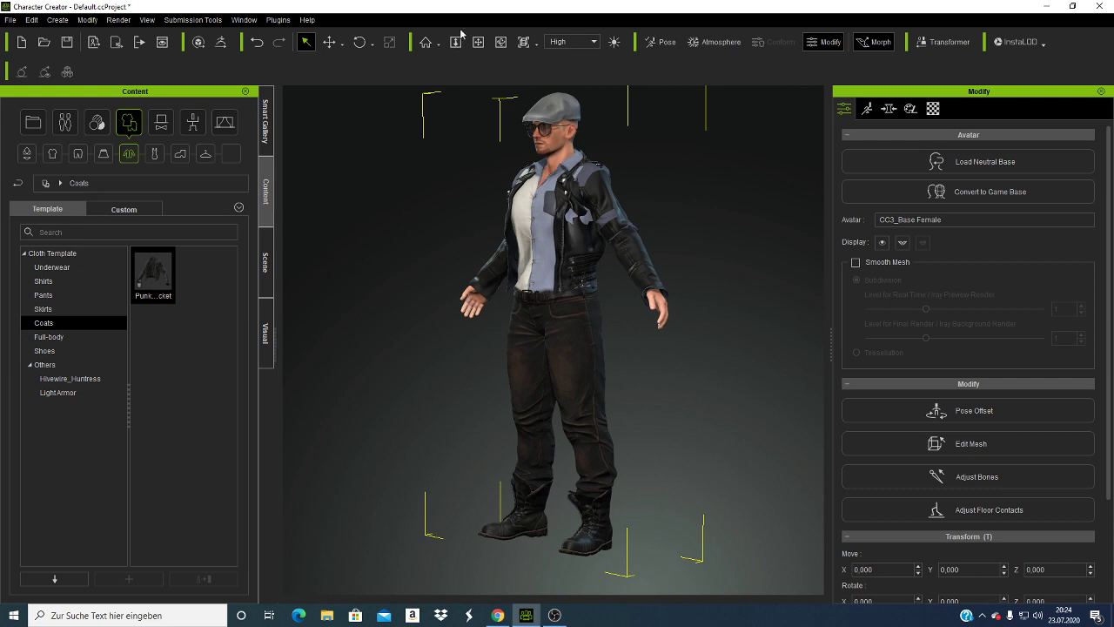
left_click(502, 44)
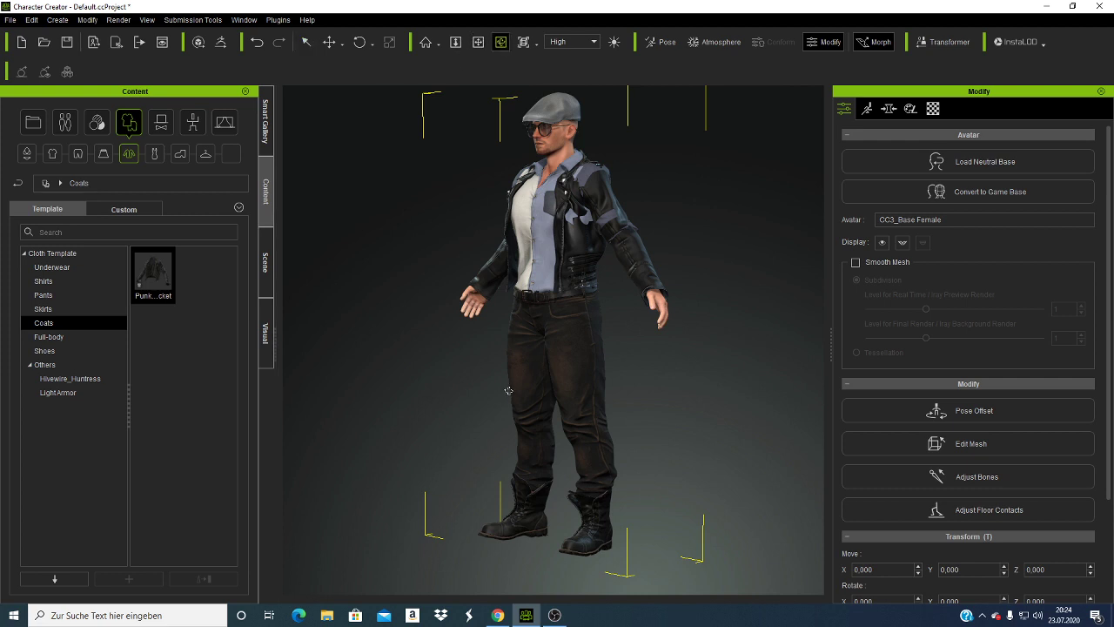
left_click_drag(533, 383, 701, 335)
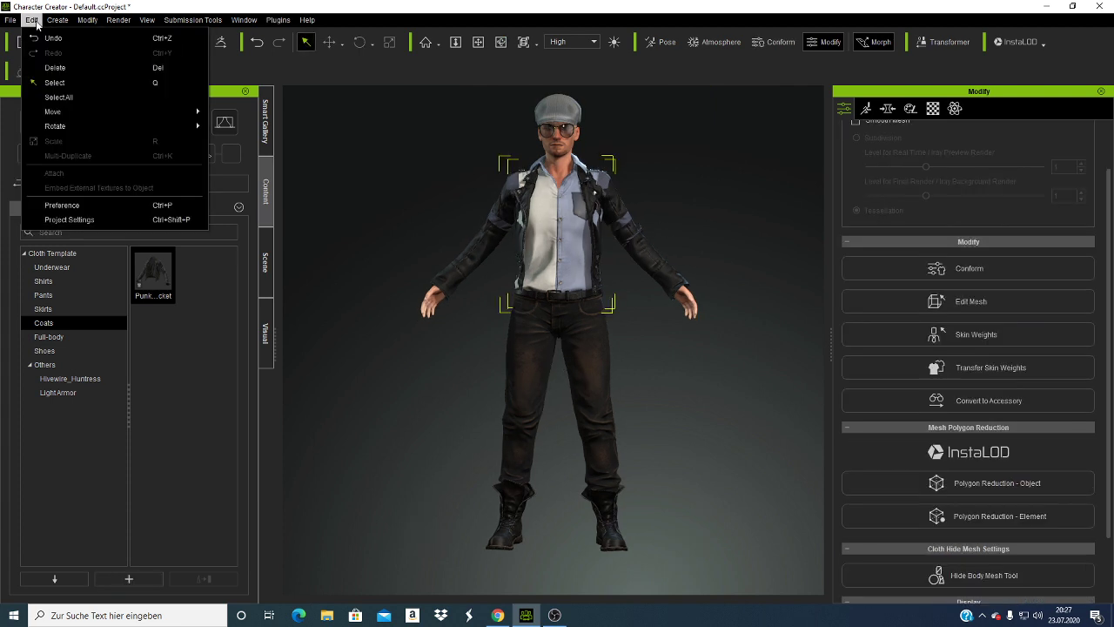
left_click(55, 67)
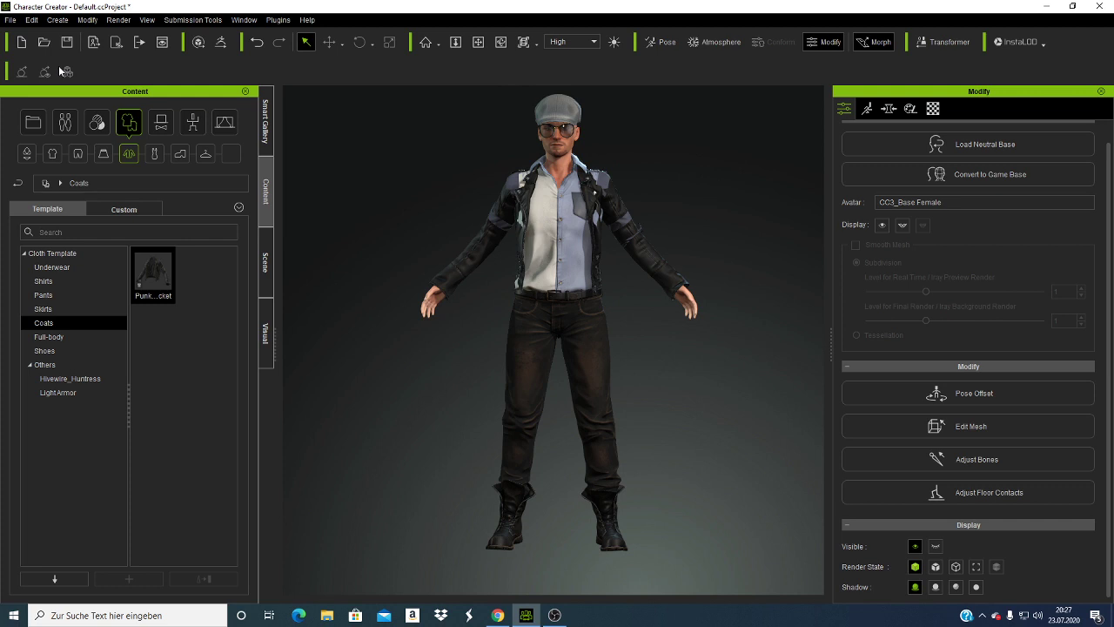
left_click(611, 209)
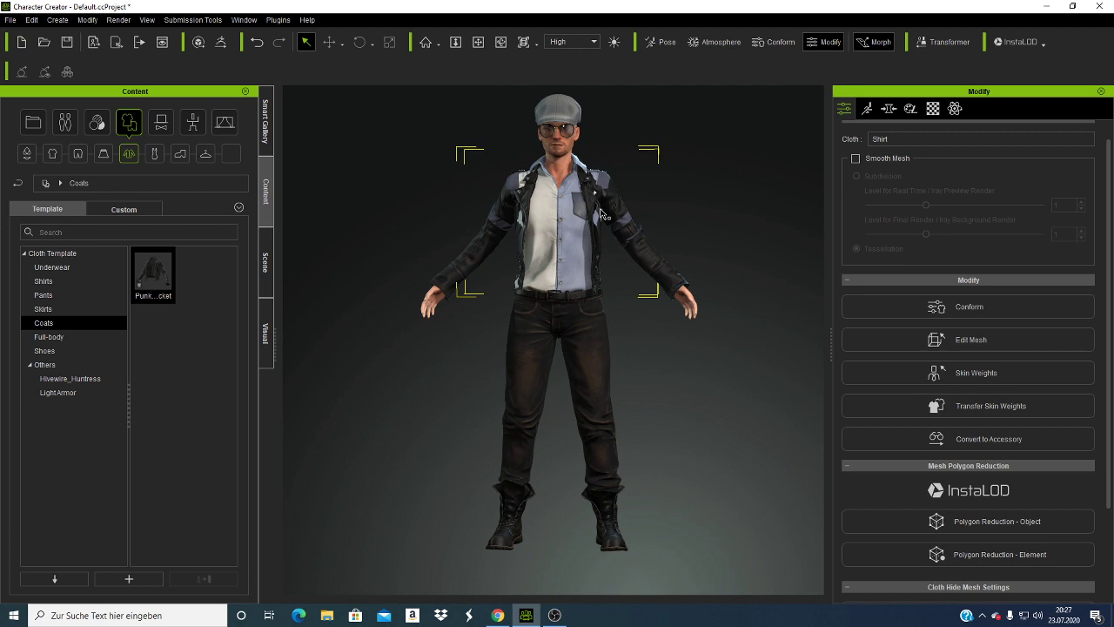
left_click(592, 213)
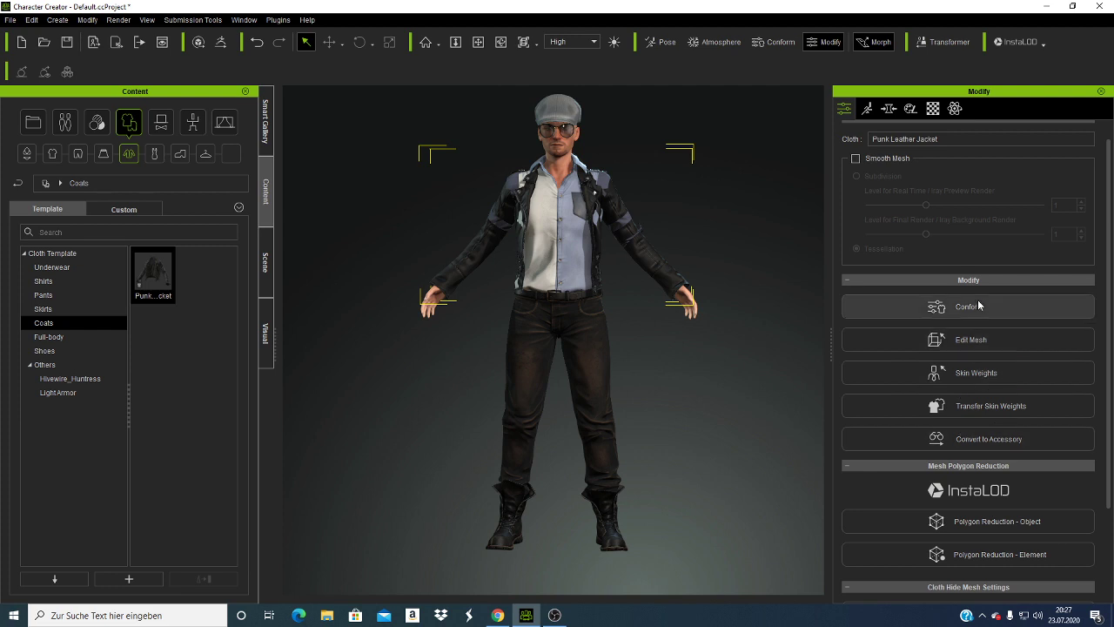
Step: Turn on Conform for the leather jacket and tune Increase Size to 1.95, checking from the side
left_click(978, 305)
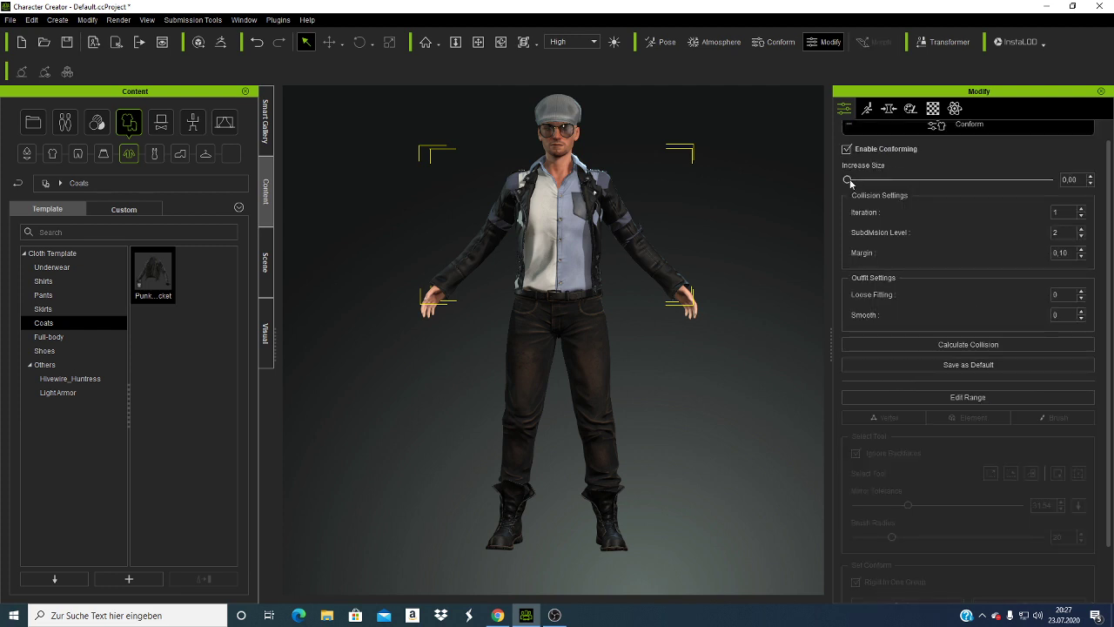
left_click_drag(848, 181, 923, 188)
left_click(939, 183)
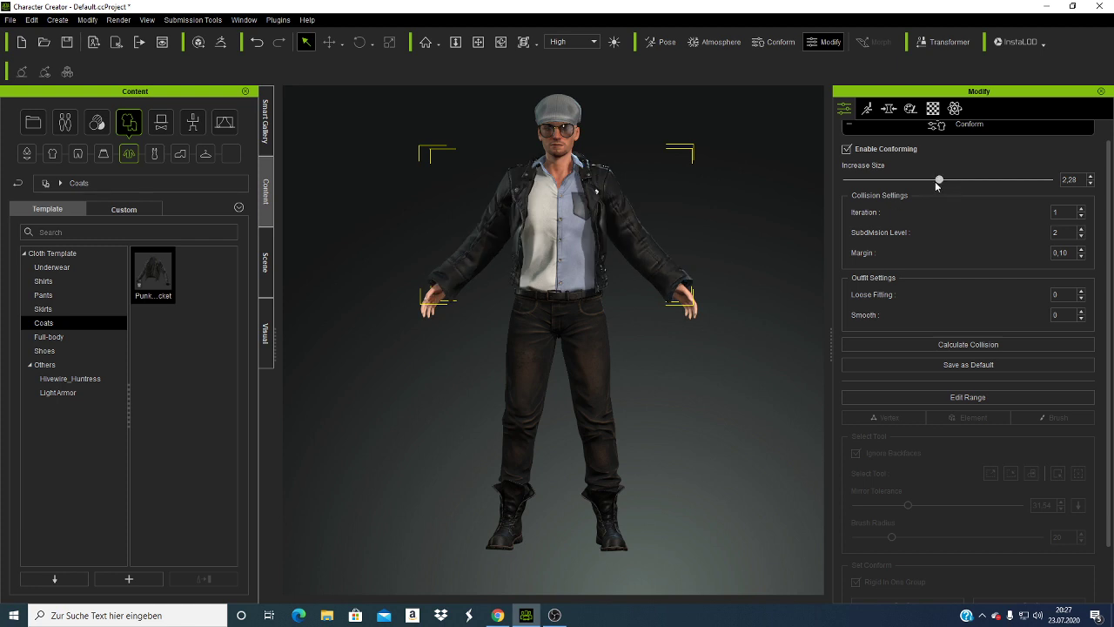
left_click_drag(937, 184, 932, 187)
left_click(507, 46)
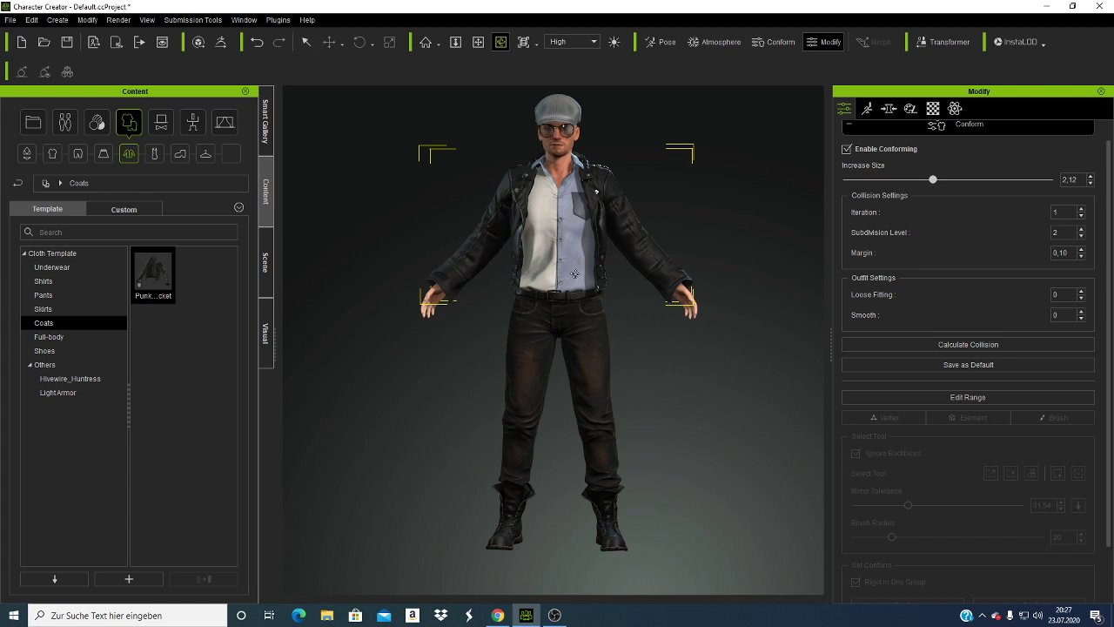
left_click_drag(556, 322, 265, 255)
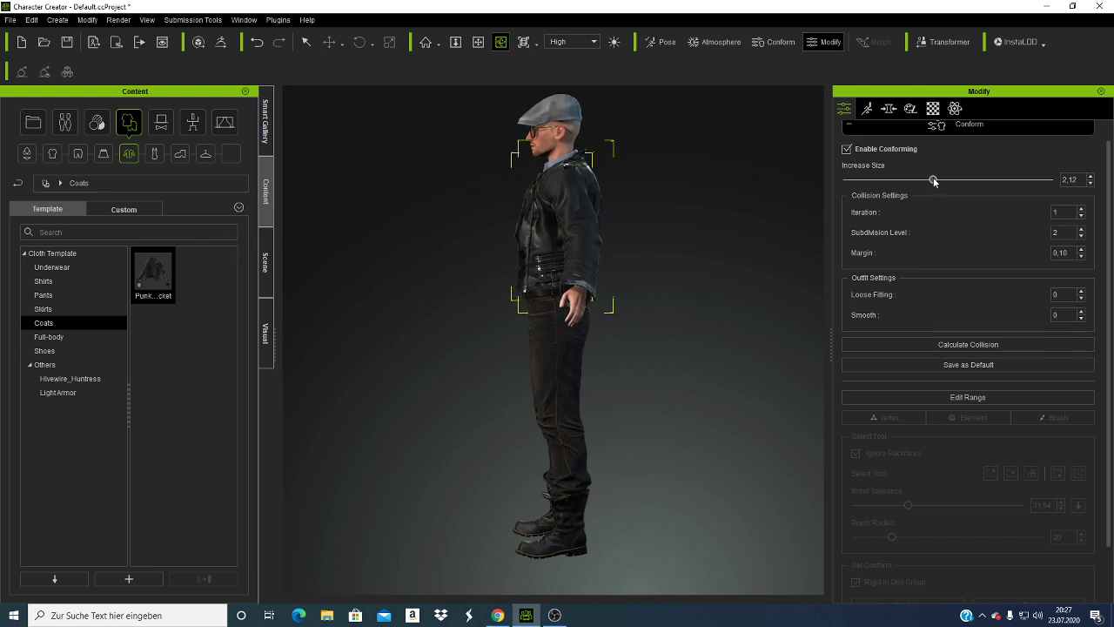
left_click_drag(926, 179, 917, 179)
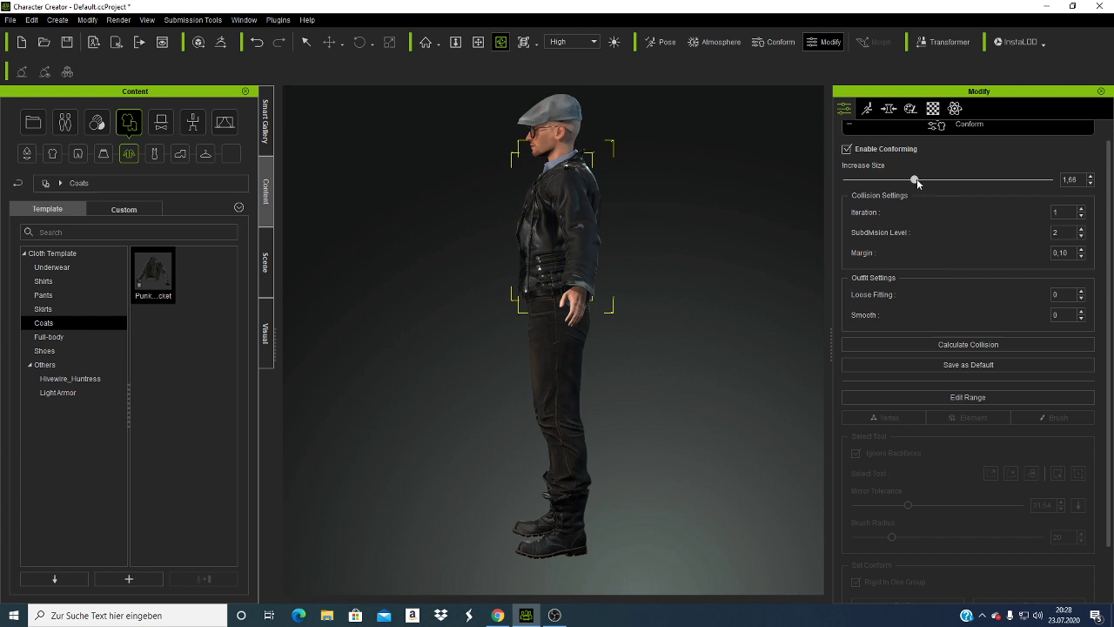
left_click(916, 178)
left_click(918, 179)
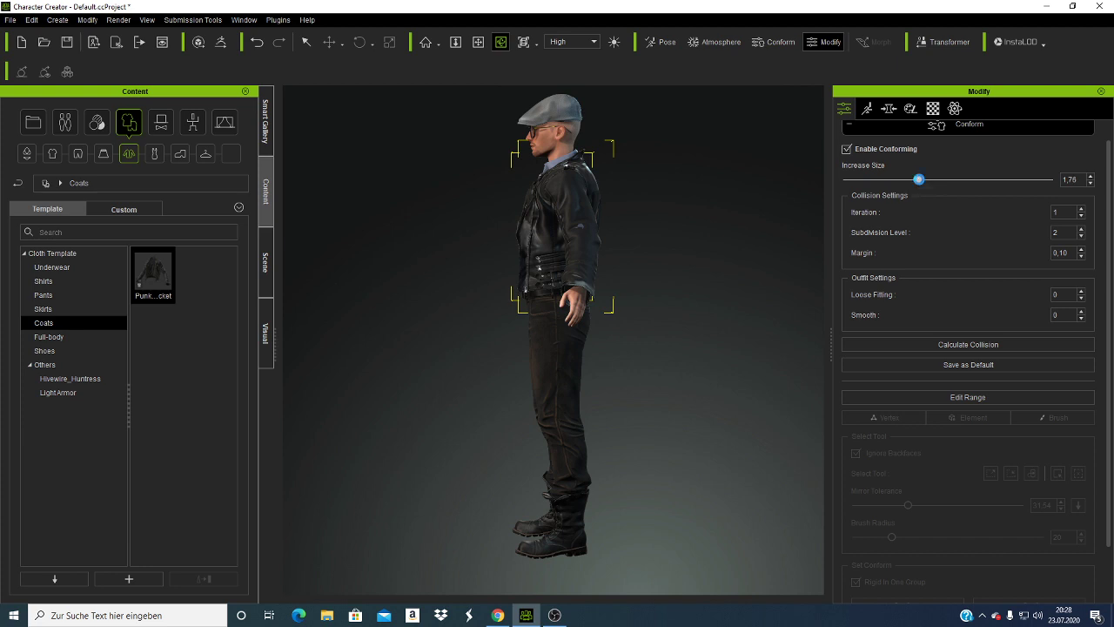
left_click(922, 180)
Step: Apply the sitting-on-floor pose from Motion > 2_Male Pose to the avatar
left_click(663, 43)
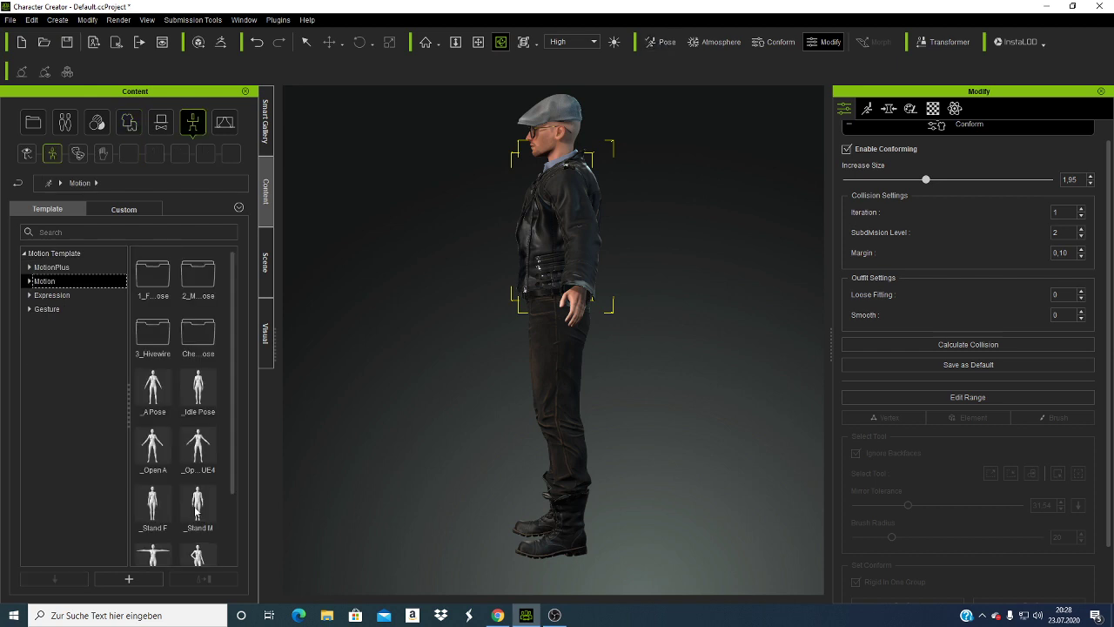
scroll(200, 496, "down", 3)
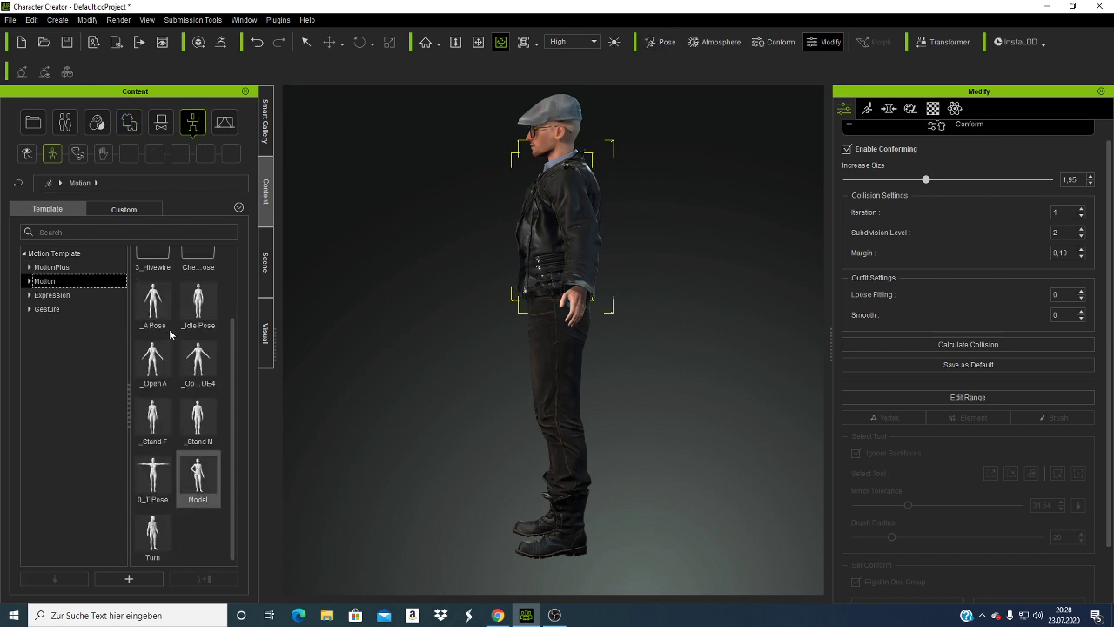
scroll(171, 335, "up", 3)
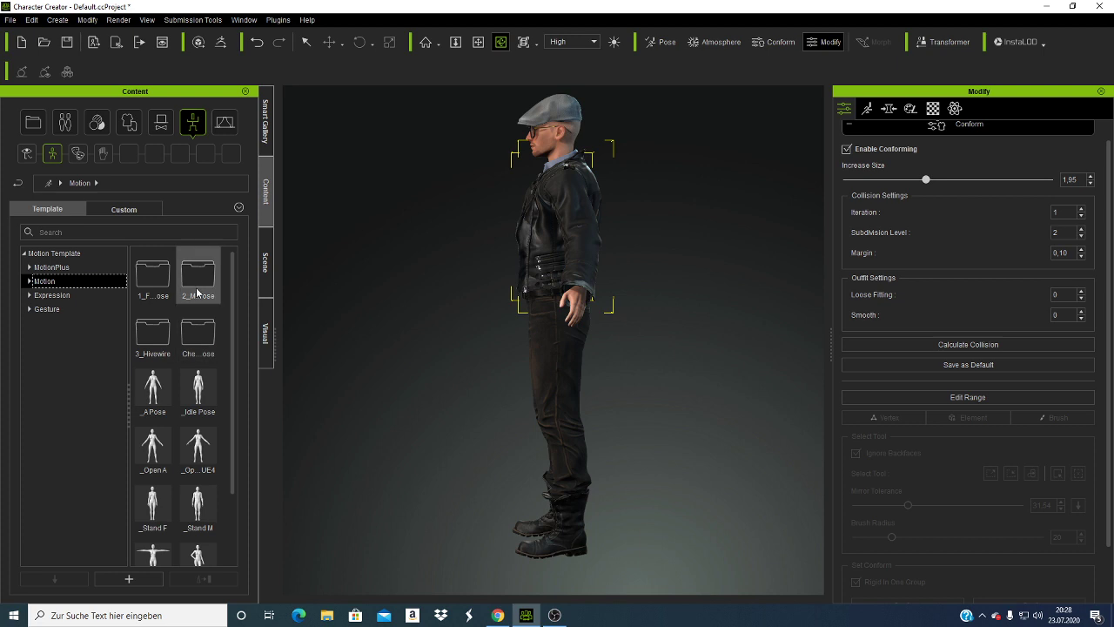
double_click(196, 293)
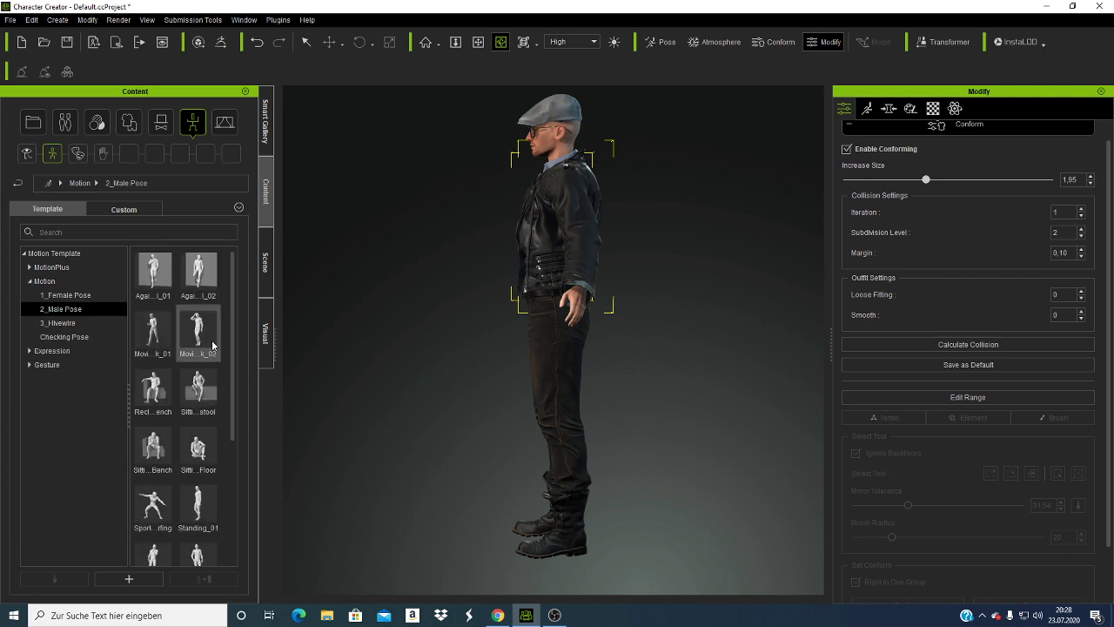
double_click(188, 452)
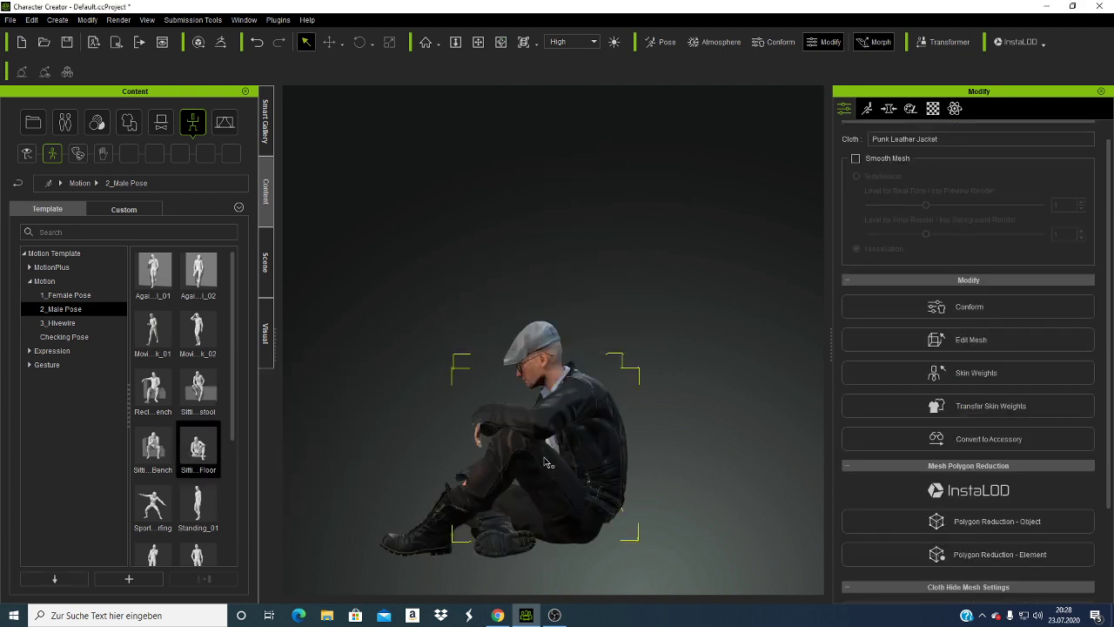
Step: Orbit around the seated avatar, then apply a walking pose
left_click(499, 42)
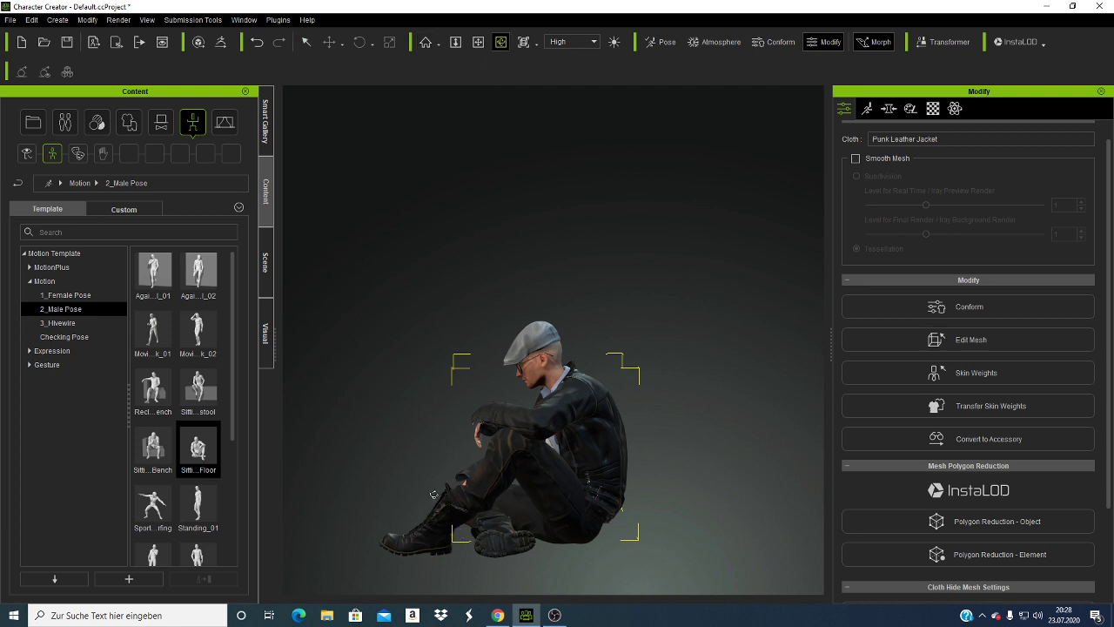
mouse_move(521, 495)
left_mouse_down()
mouse_move(782, 400)
mouse_move(576, 535)
mouse_move(787, 464)
mouse_move(597, 543)
mouse_move(760, 475)
left_mouse_up()
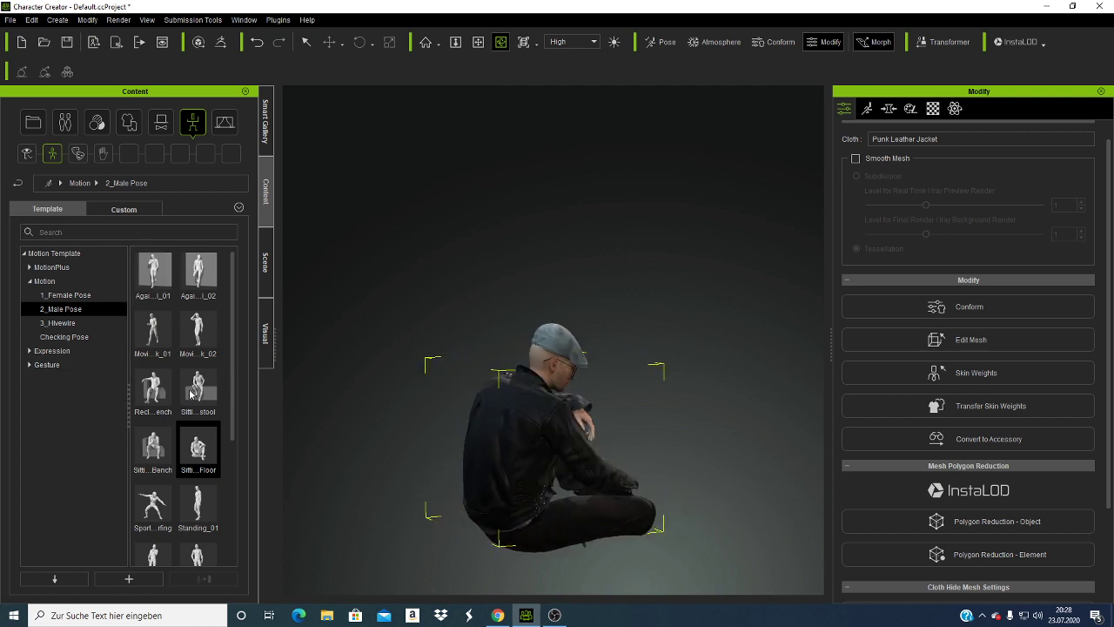
double_click(194, 342)
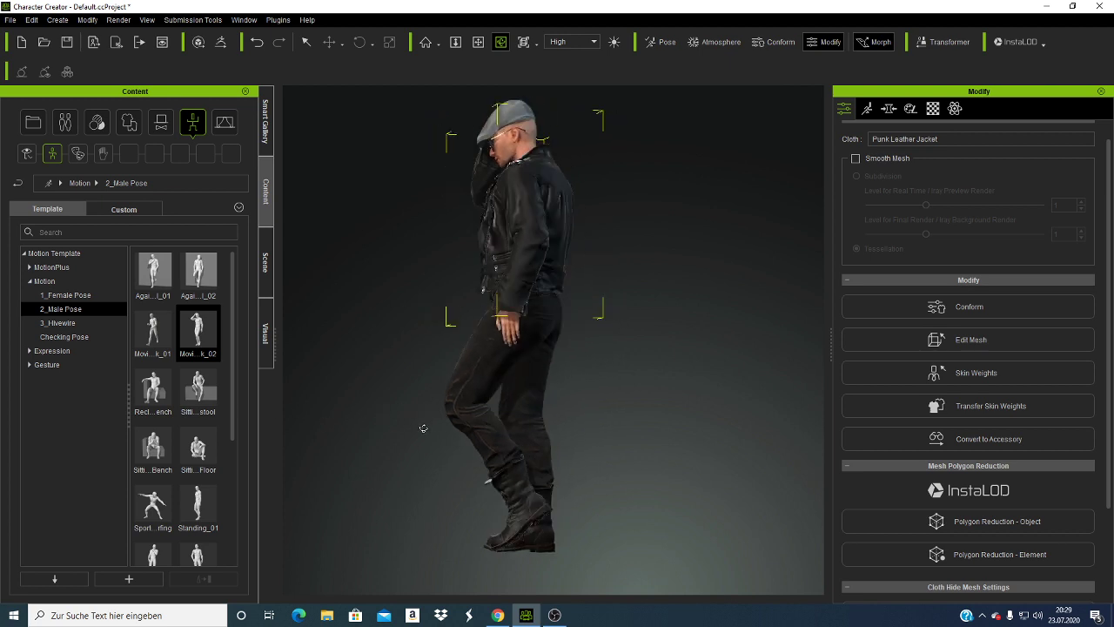
Step: Apply the reclining-on-bench pose, check the jacket fit from the front, then apply the sport pose
double_click(155, 394)
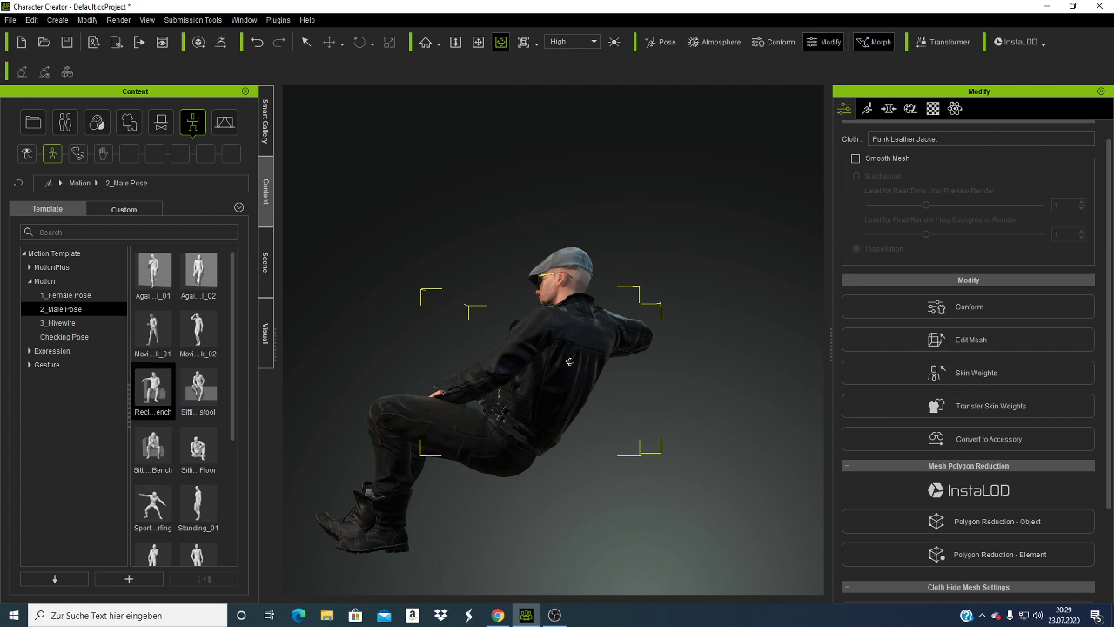
right_click_drag(569, 361, 736, 353)
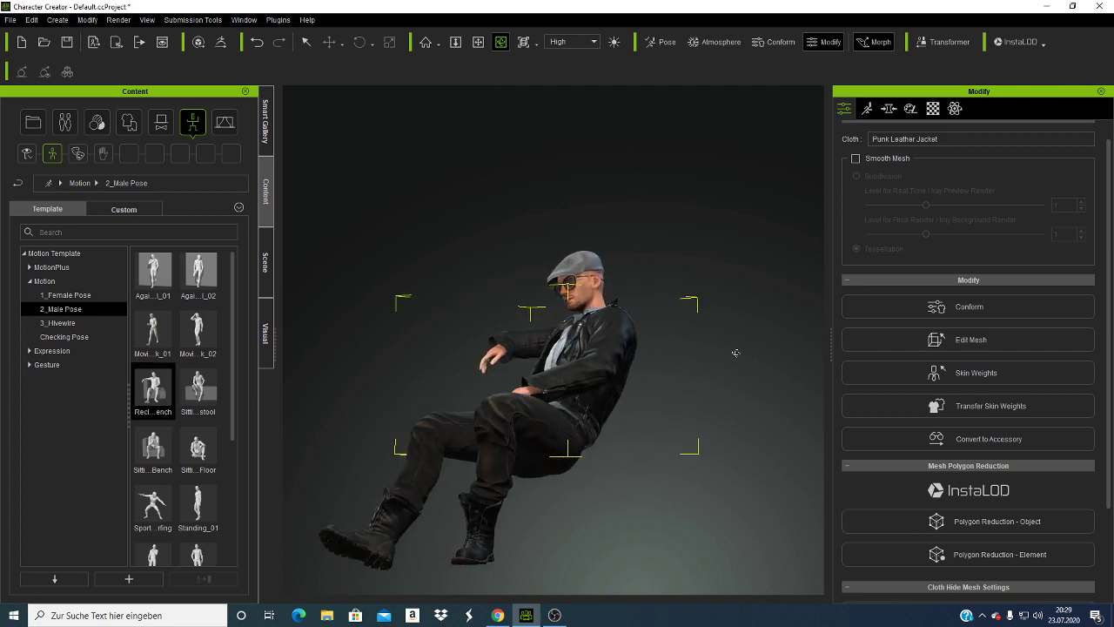
right_click_drag(760, 350, 655, 388)
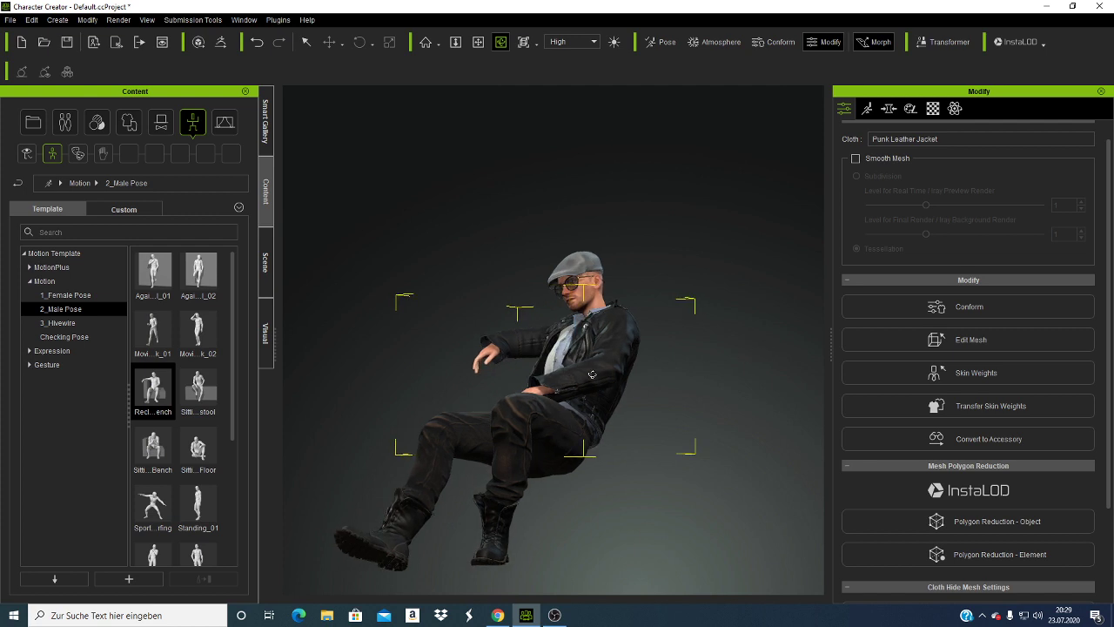
mouse_move(638, 356)
left_mouse_down()
mouse_move(588, 460)
mouse_move(809, 371)
left_mouse_up()
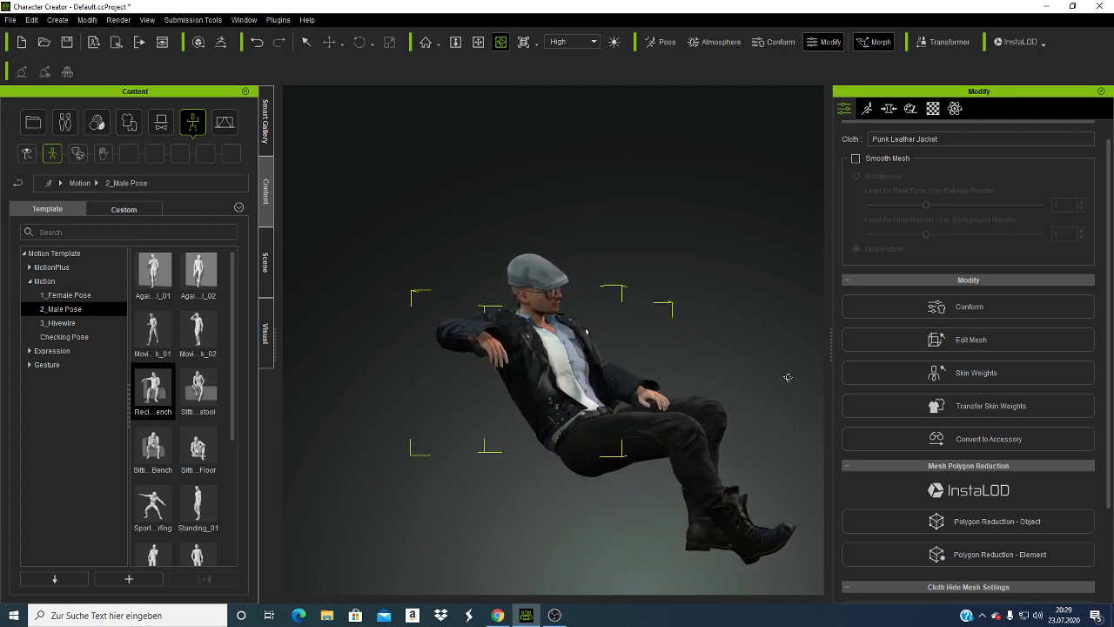
left_click_drag(749, 394, 661, 400)
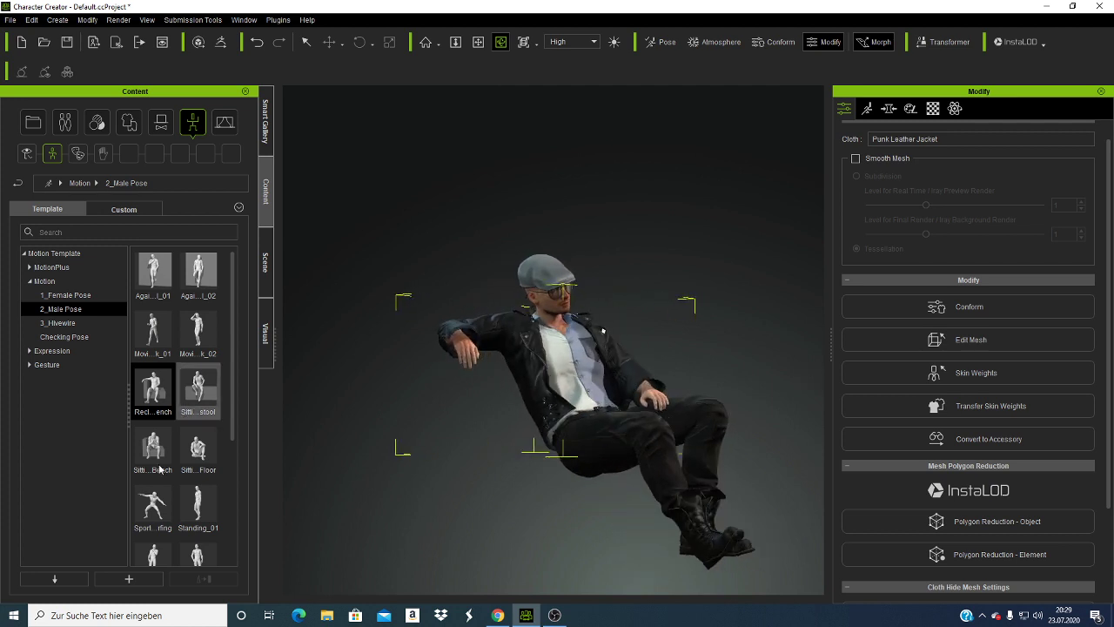
scroll(161, 392, "down", 3)
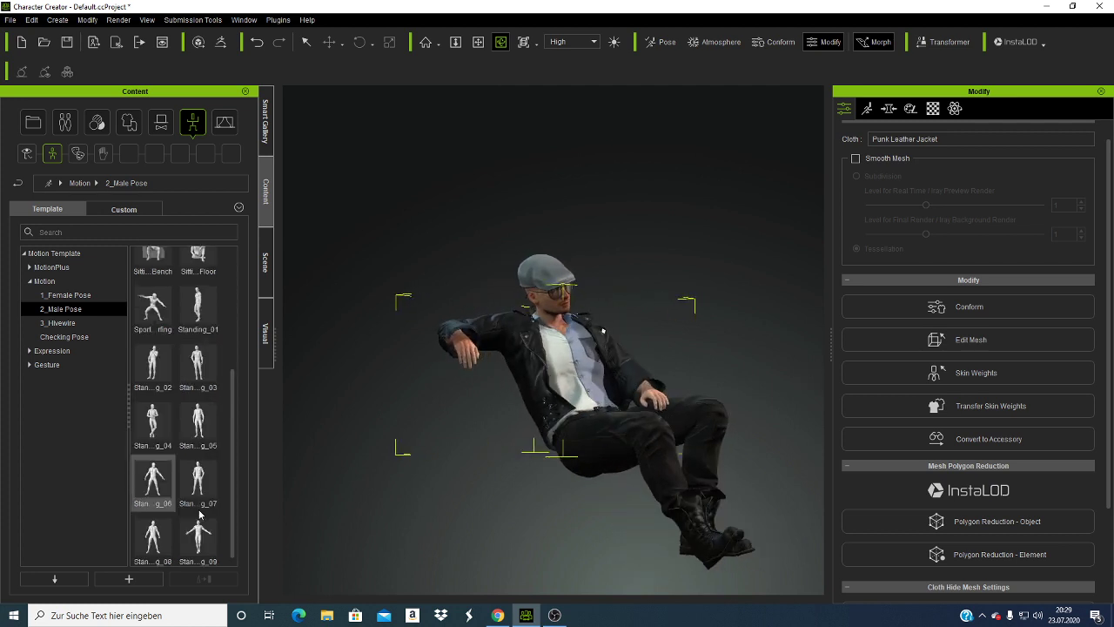
double_click(155, 309)
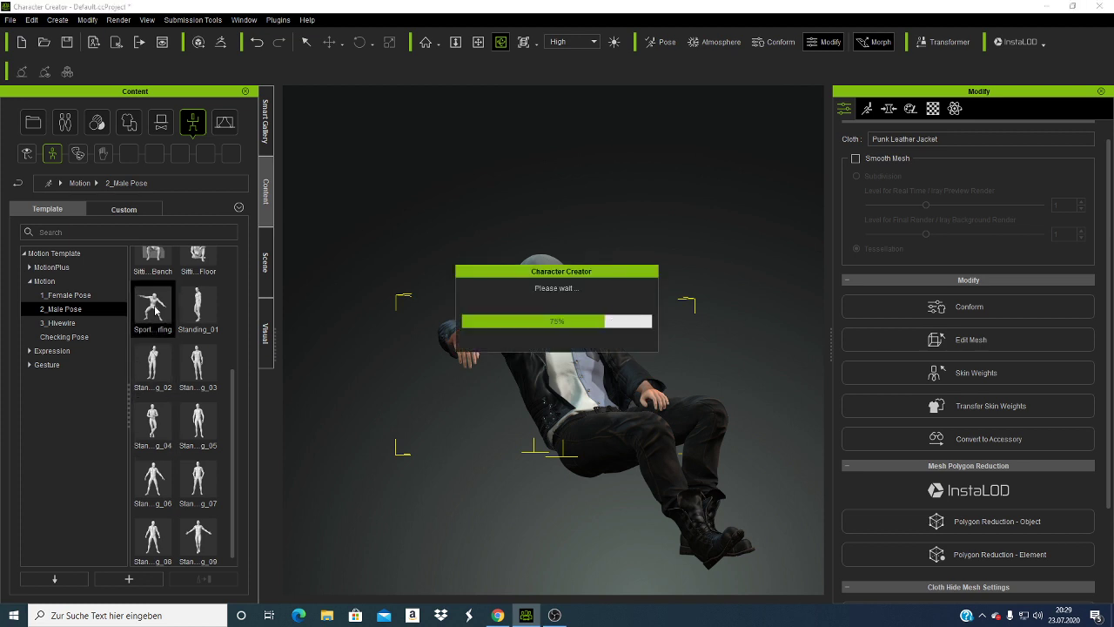
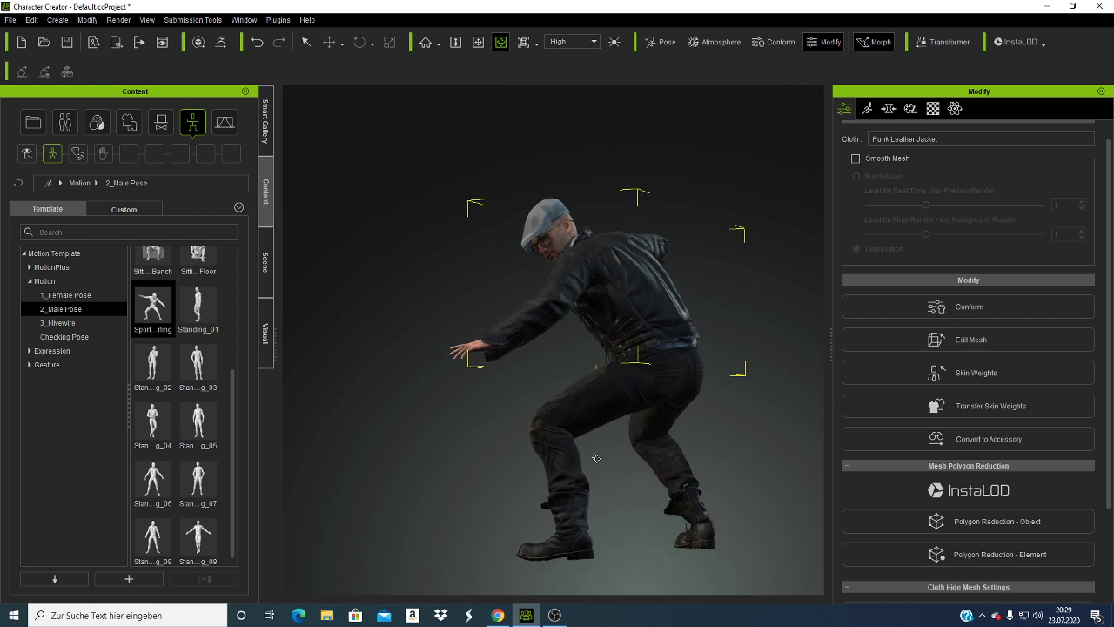
Step: Show the Stage Atmosphere presets, then switch to the Smart Gallery pack list
left_click(225, 124)
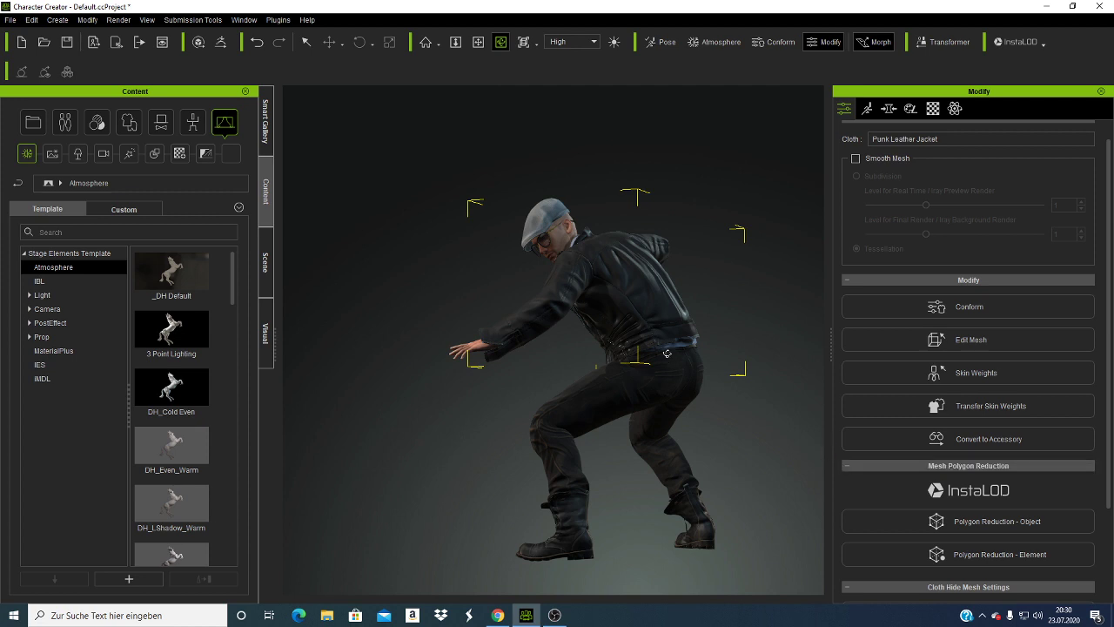
left_click(268, 129)
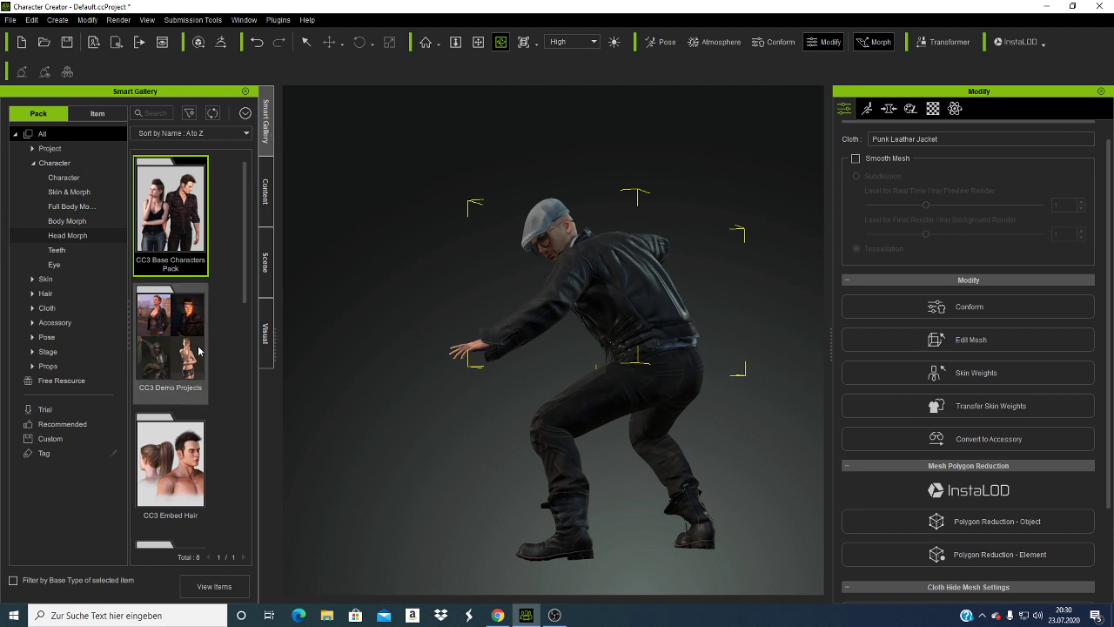
Step: Scroll the Smart Gallery down to the CC3 Outfit and Accessory pack and open it
scroll(219, 359, "down", 2)
scroll(219, 359, "down", 3)
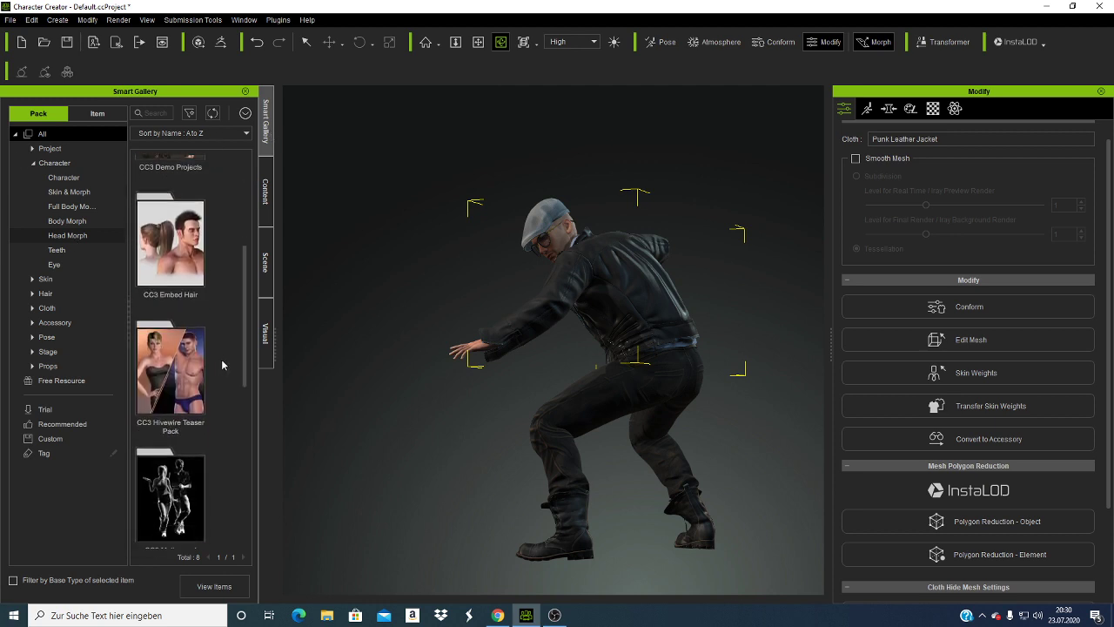
scroll(220, 362, "down", 1)
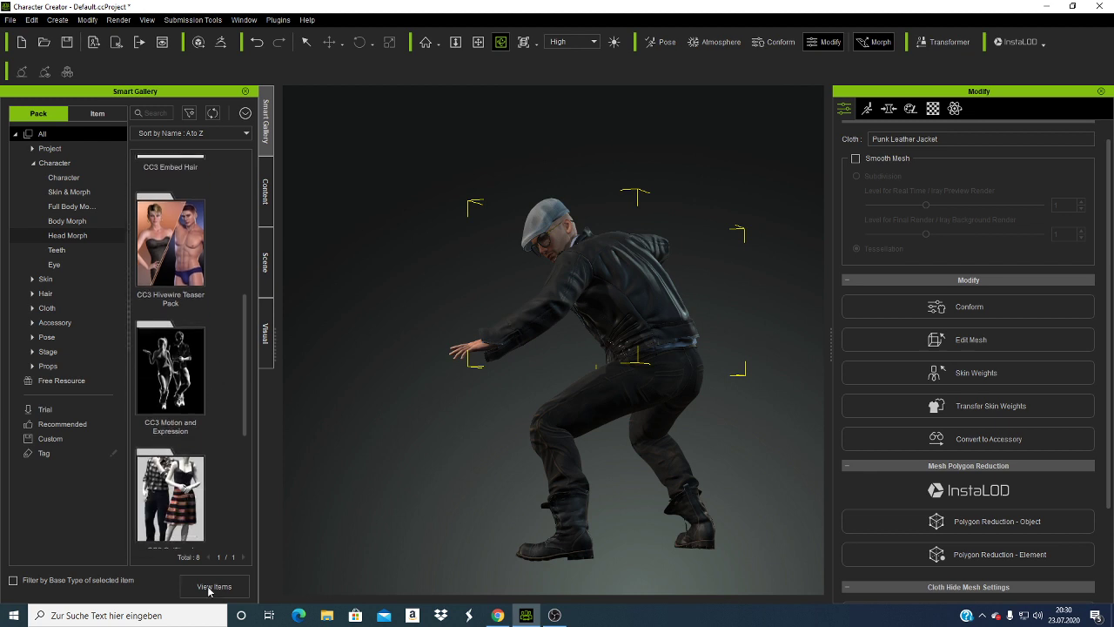
scroll(202, 525, "down", 1)
scroll(202, 525, "down", 1)
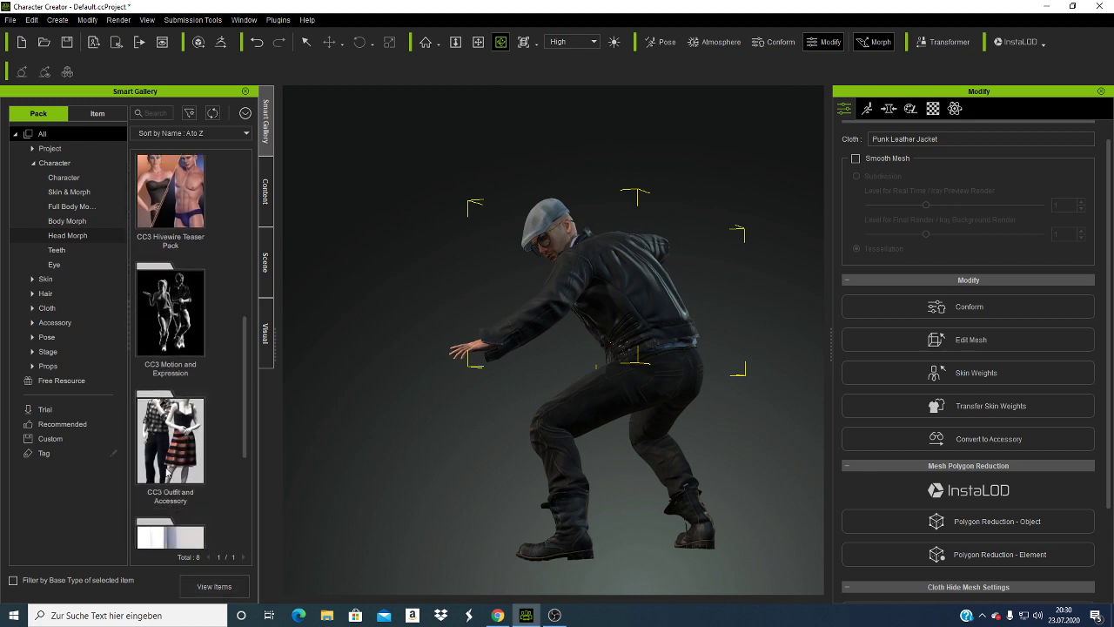
double_click(186, 446)
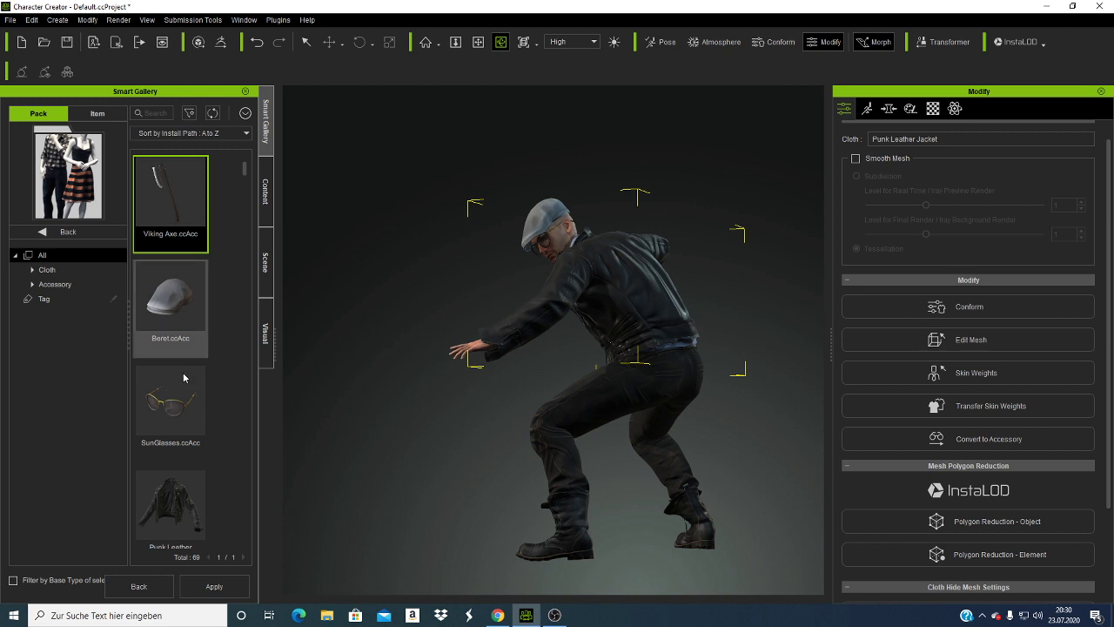
Step: Browse the pack's 60 items, down to Dress_B through Dress_E, with the character facing forward
scroll(183, 383, "down", 1)
scroll(191, 425, "down", 1)
scroll(196, 429, "down", 1)
scroll(217, 445, "down", 1)
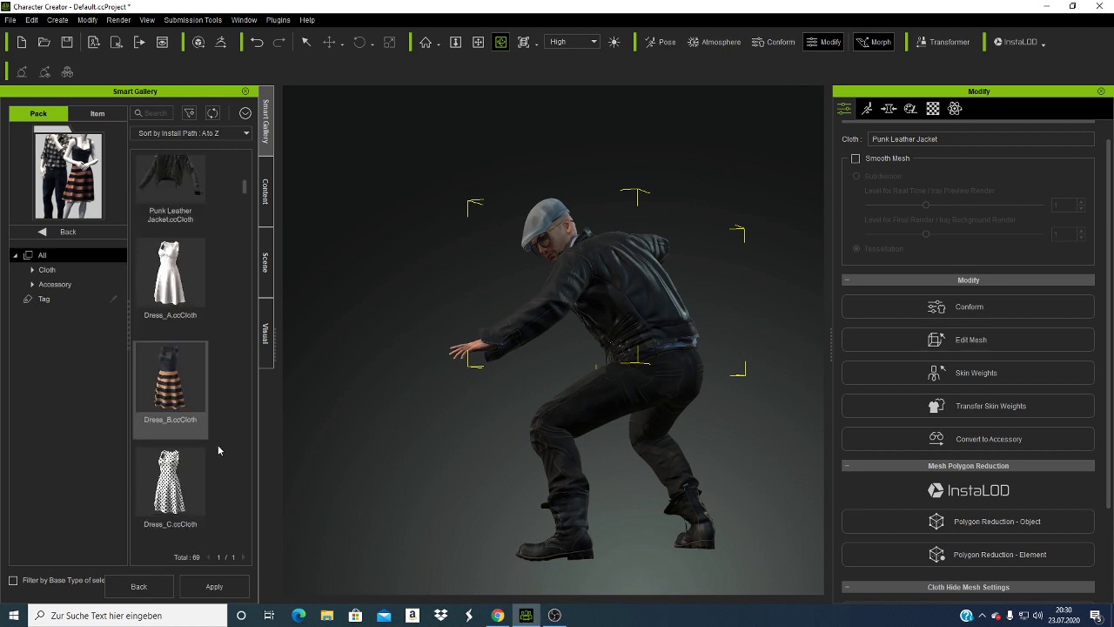
scroll(217, 445, "down", 1)
scroll(215, 446, "down", 1)
scroll(214, 447, "down", 1)
scroll(213, 448, "down", 1)
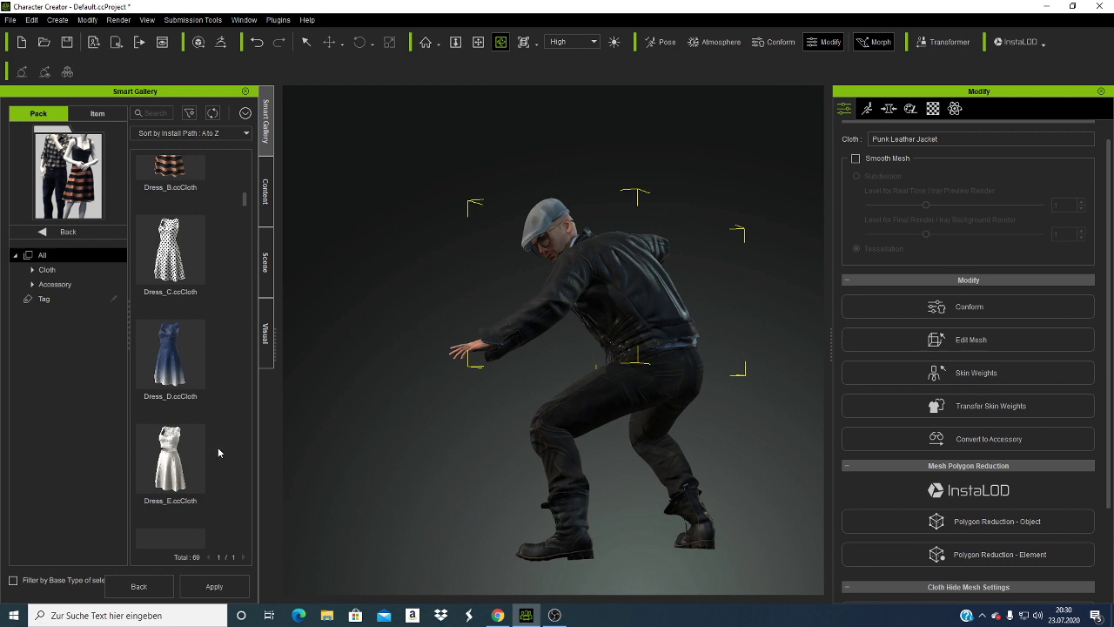
scroll(206, 443, "up", 1)
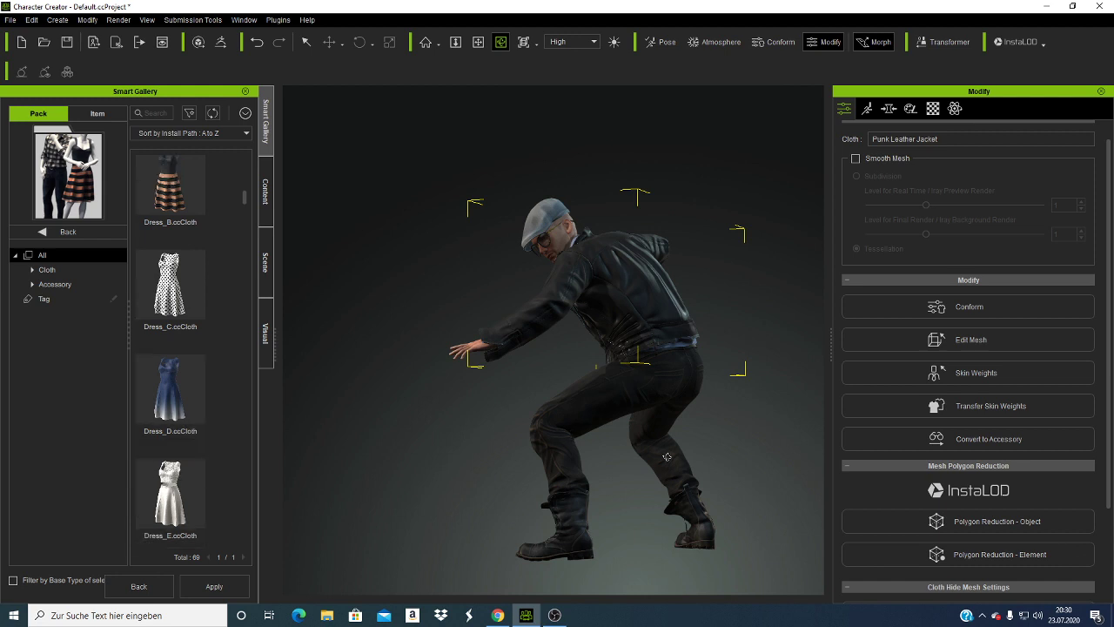
scroll(519, 357, "up", 1)
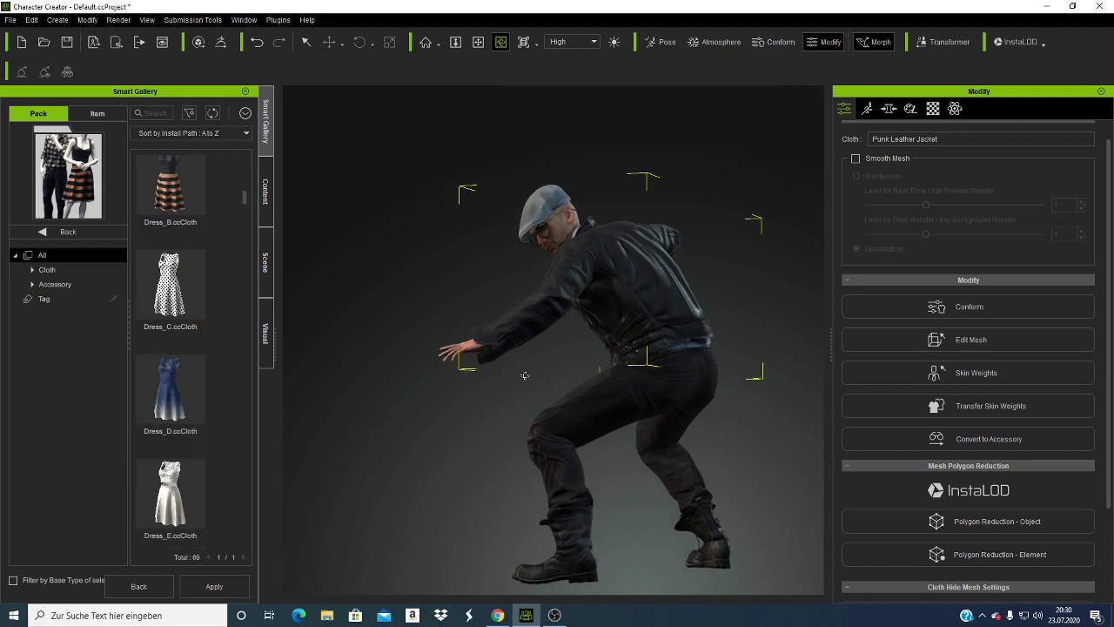
right_click_drag(546, 371, 686, 317)
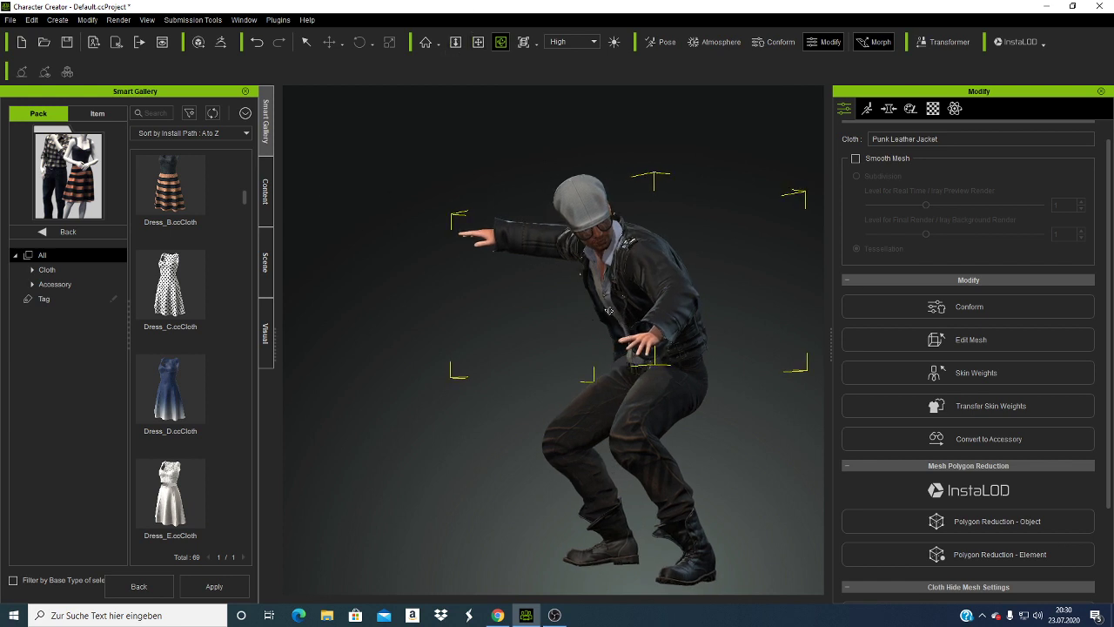
Step: Browse the Motion > 2_Male Pose folder and select the sitting-on-stool pose
left_click(658, 46)
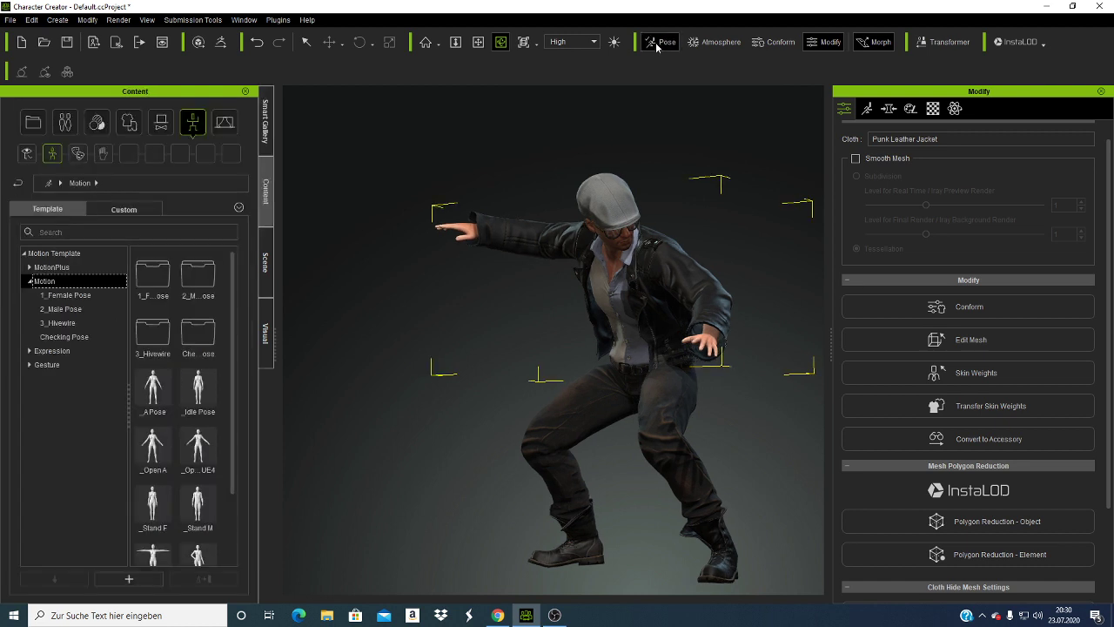
left_click(154, 399)
left_click(200, 282)
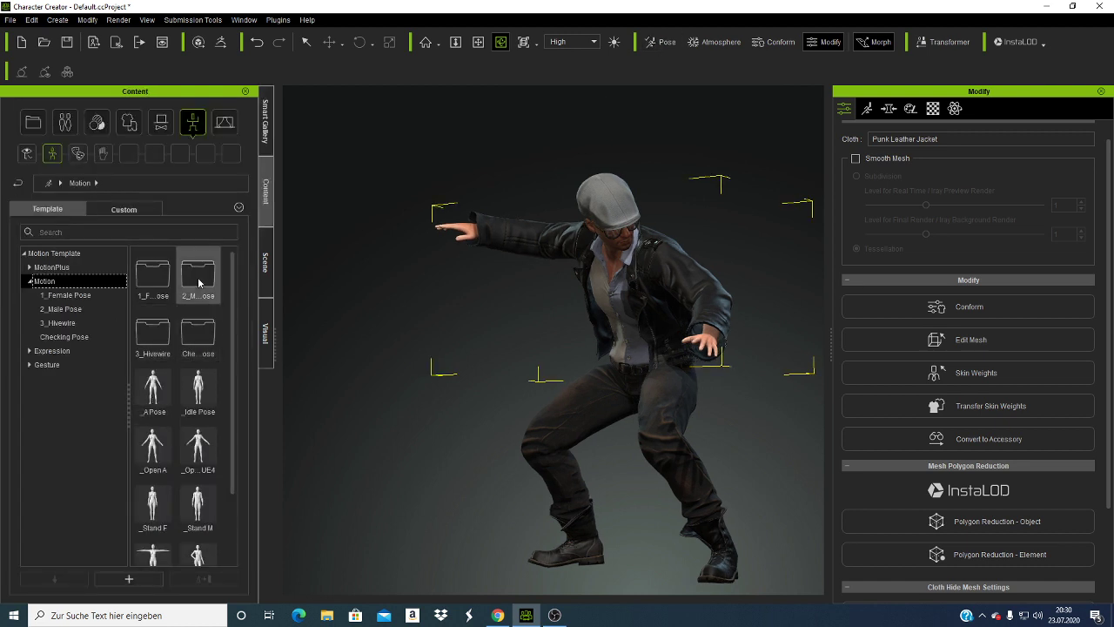
double_click(198, 282)
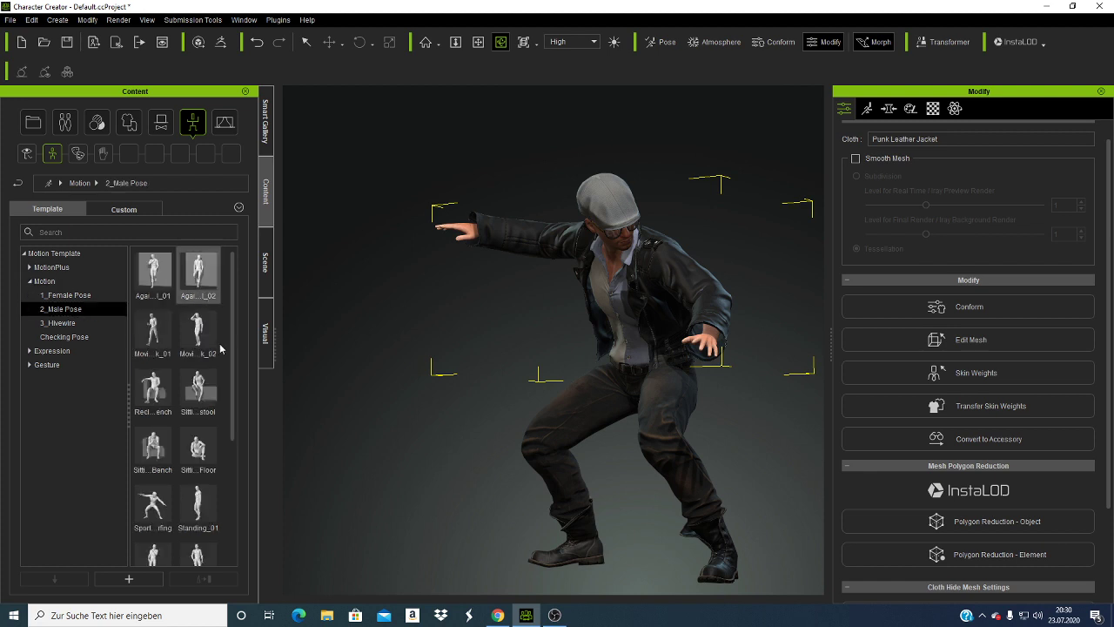
scroll(198, 461, "down", 3)
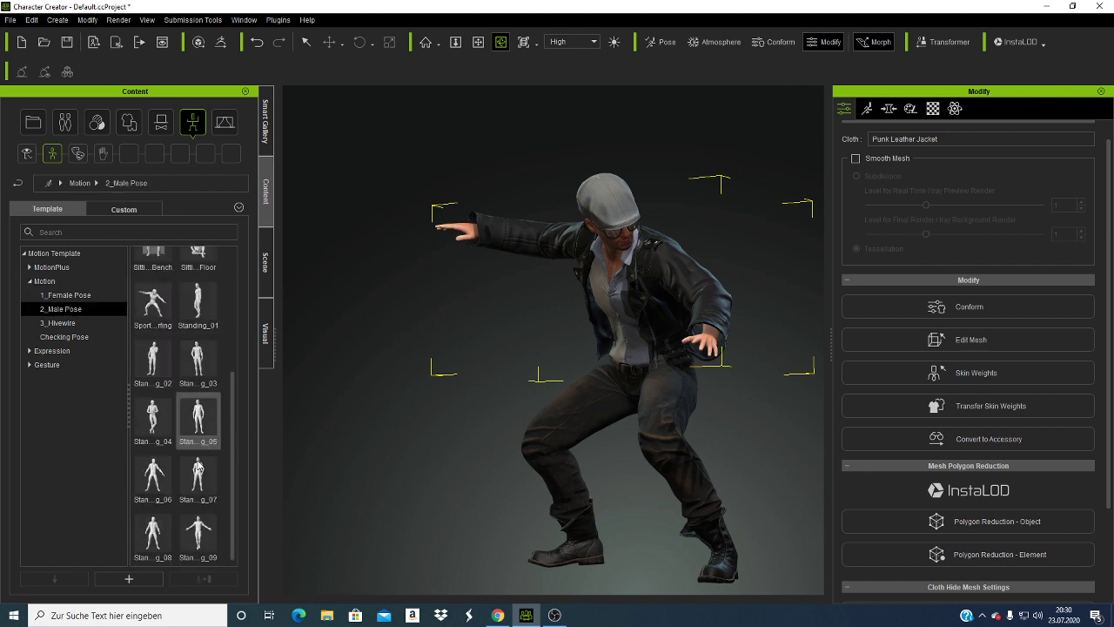
scroll(197, 409, "up", 3)
left_click(199, 407)
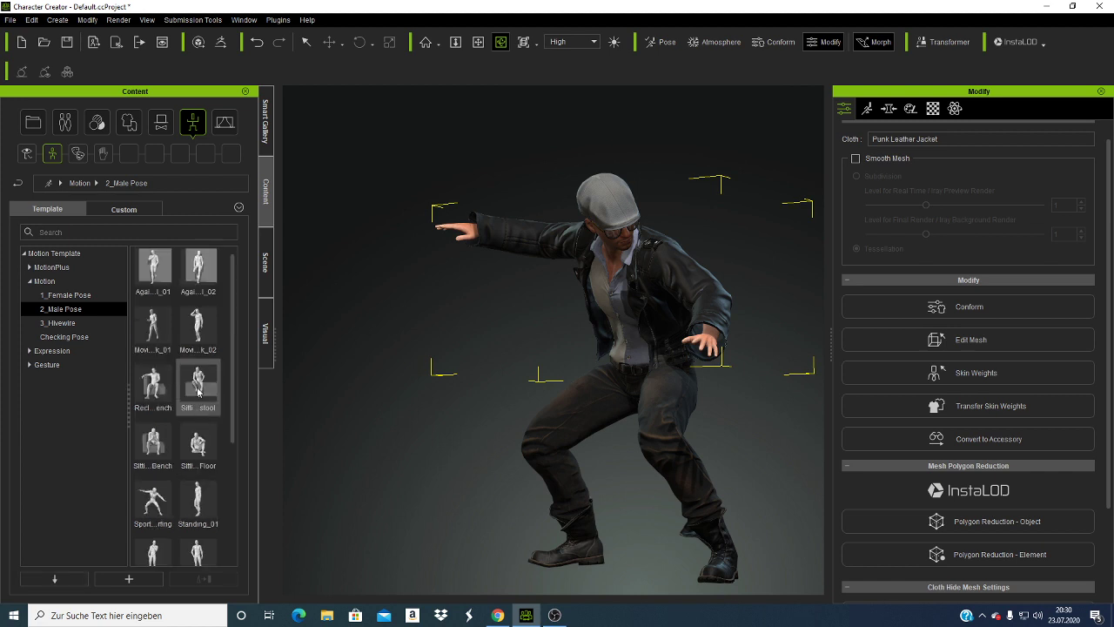
Step: Apply the Relaxed pose from MotionPlus > Male and orbit around the seated character
left_click(57, 268)
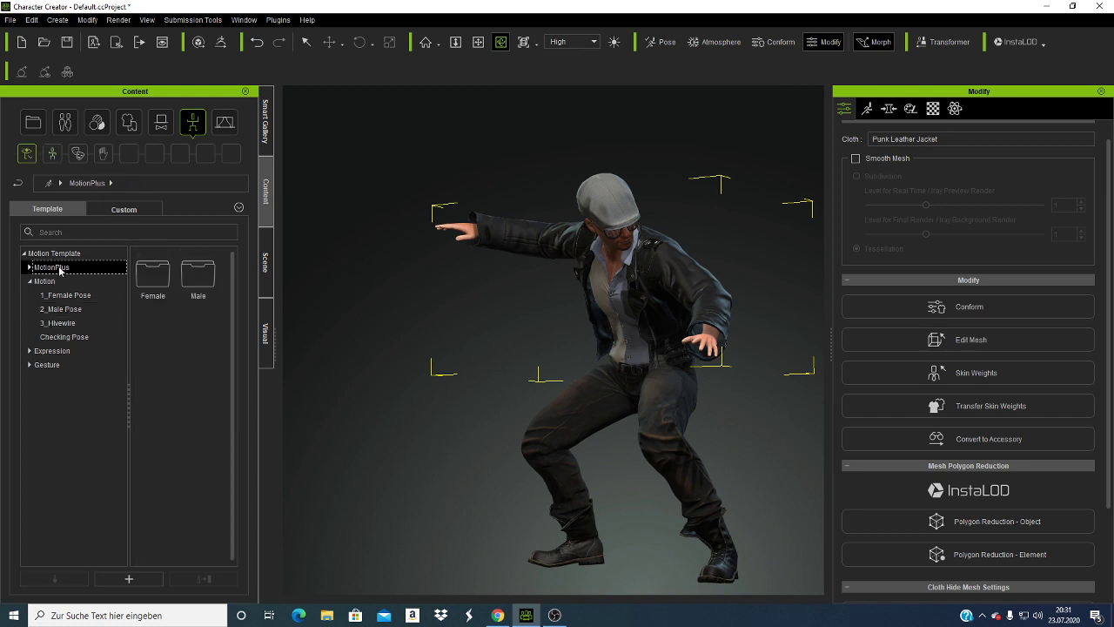
double_click(198, 277)
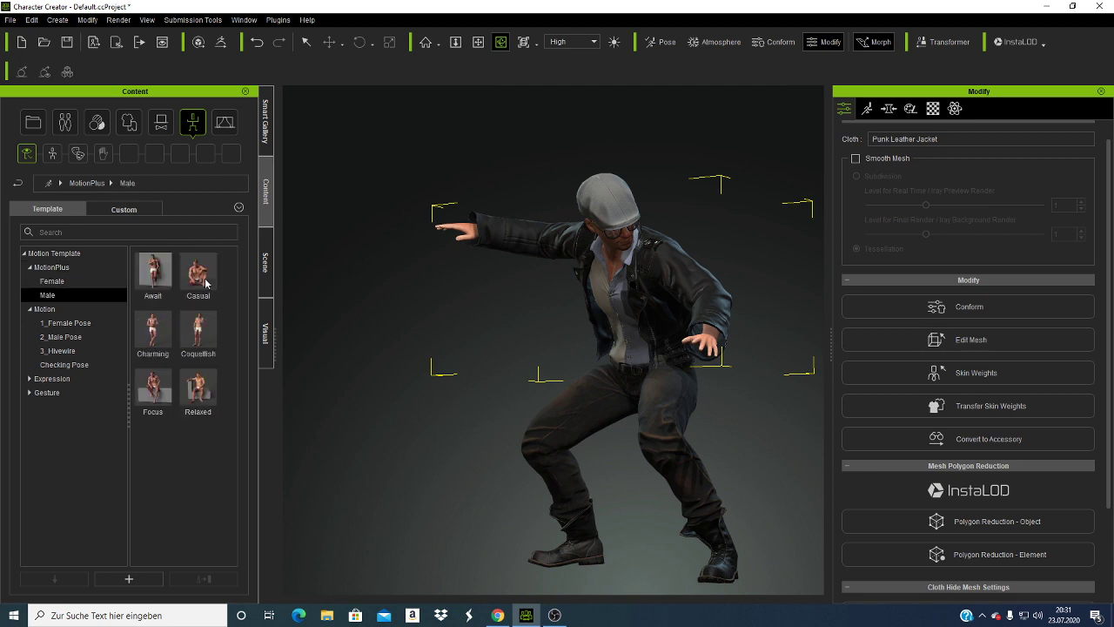
double_click(207, 397)
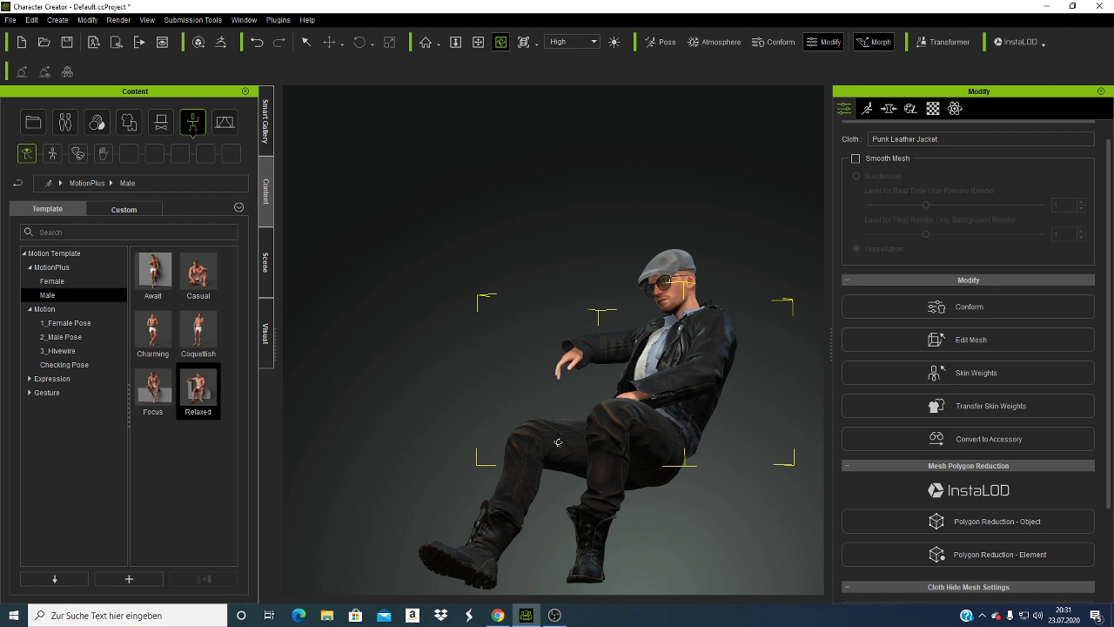
mouse_move(574, 443)
right_mouse_down()
mouse_move(689, 424)
mouse_move(514, 439)
right_mouse_up()
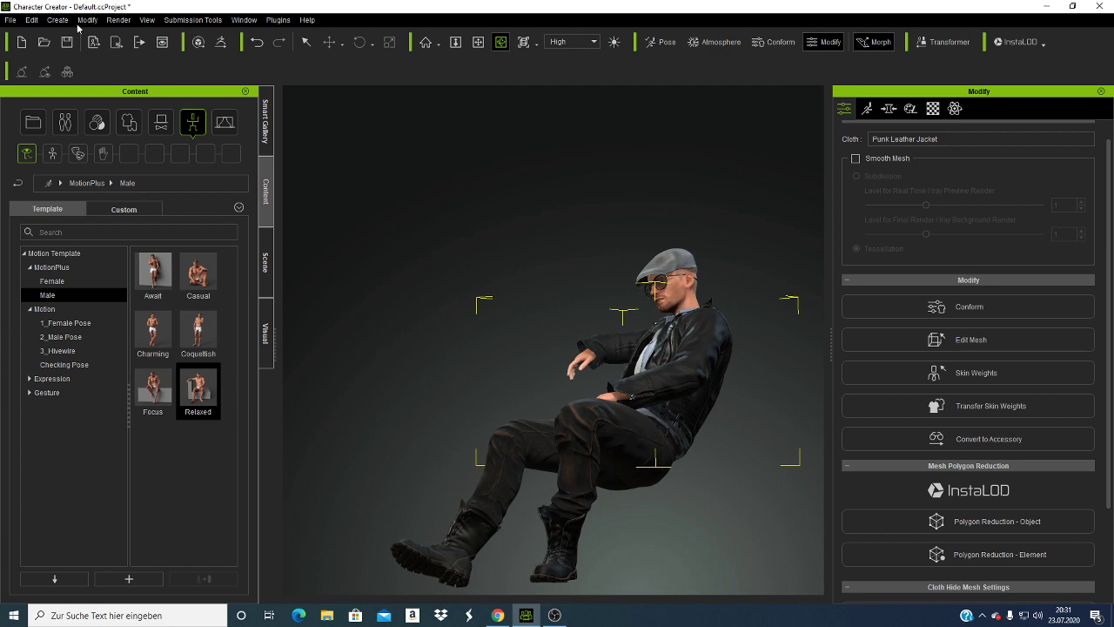
Step: Send the character to iClone via File > Export and dismiss the iClone Reminder
left_click(9, 21)
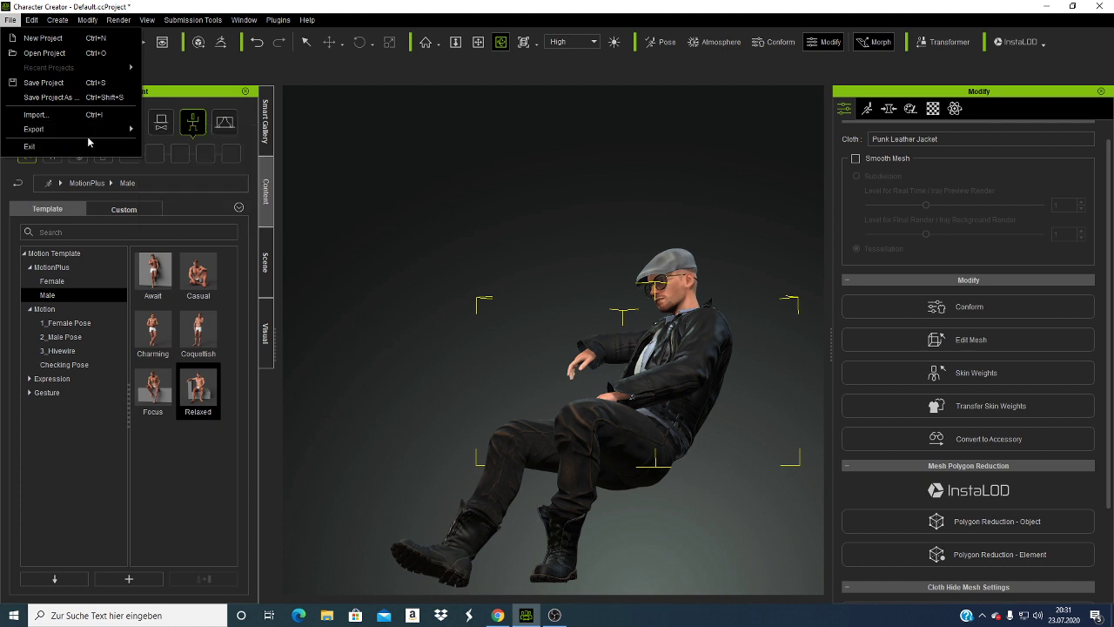
mouse_move(35, 129)
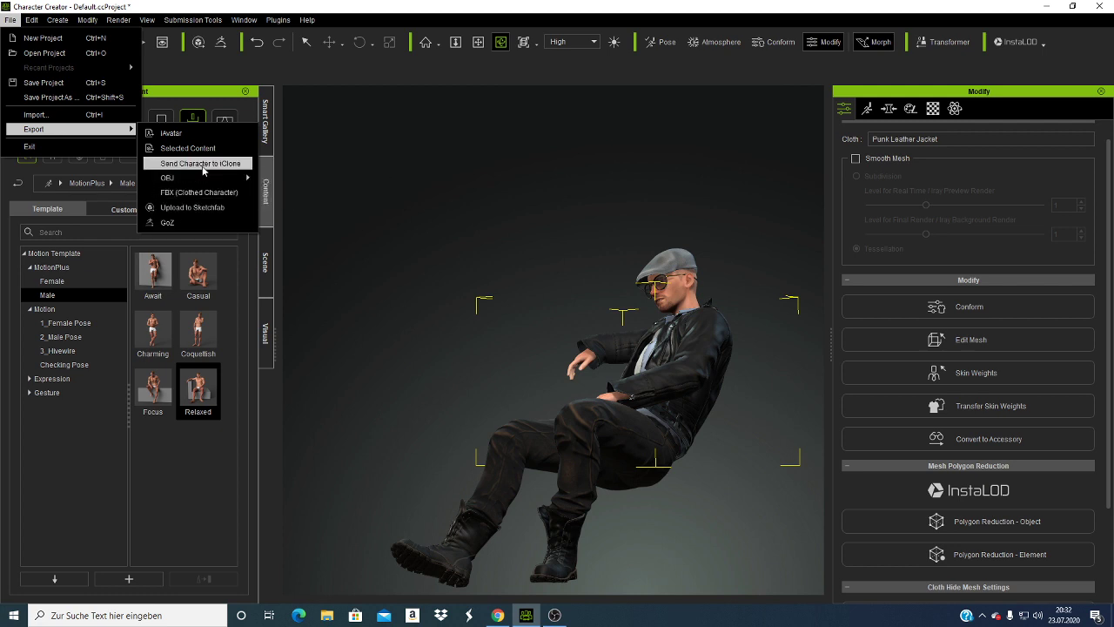
left_click(206, 164)
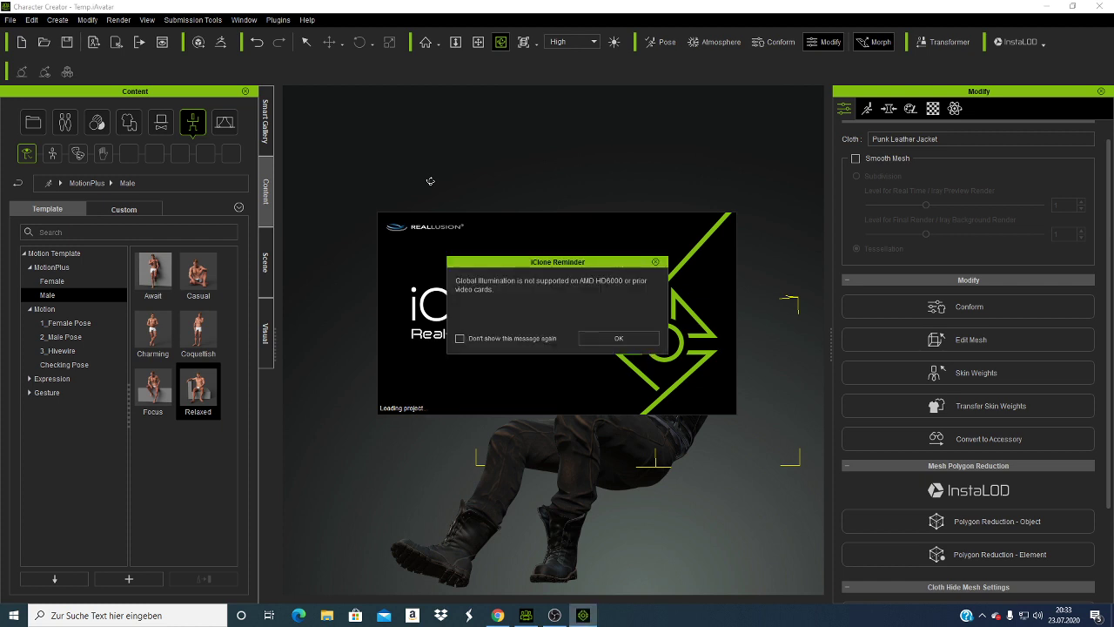
left_click(620, 338)
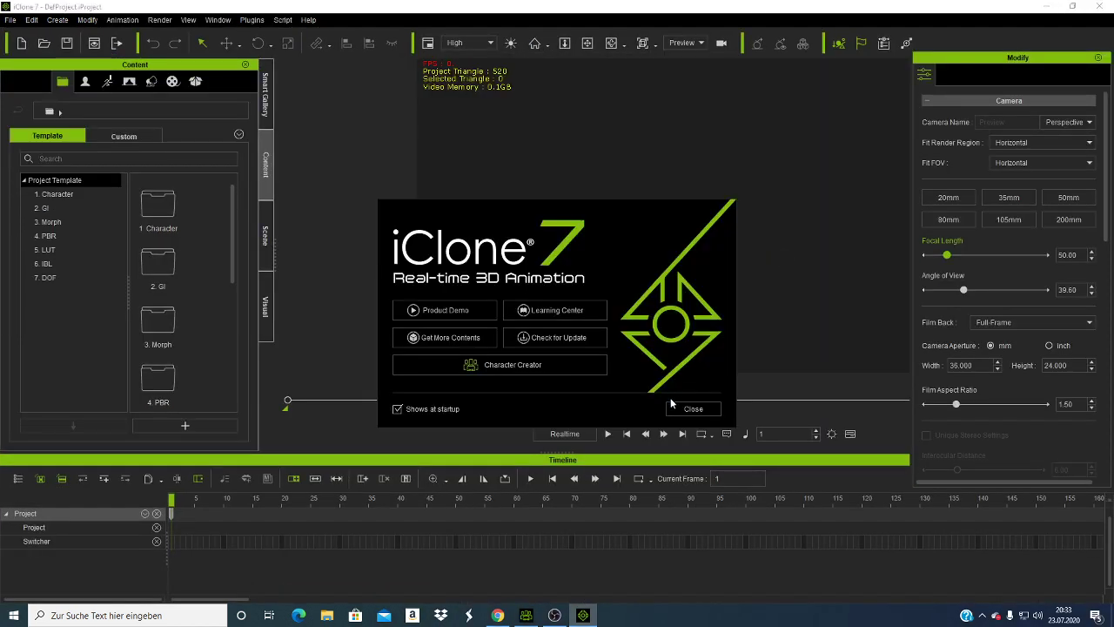
Step: Close the iClone startup splash and let the T-posed CC3_Base Female load
left_click(676, 408)
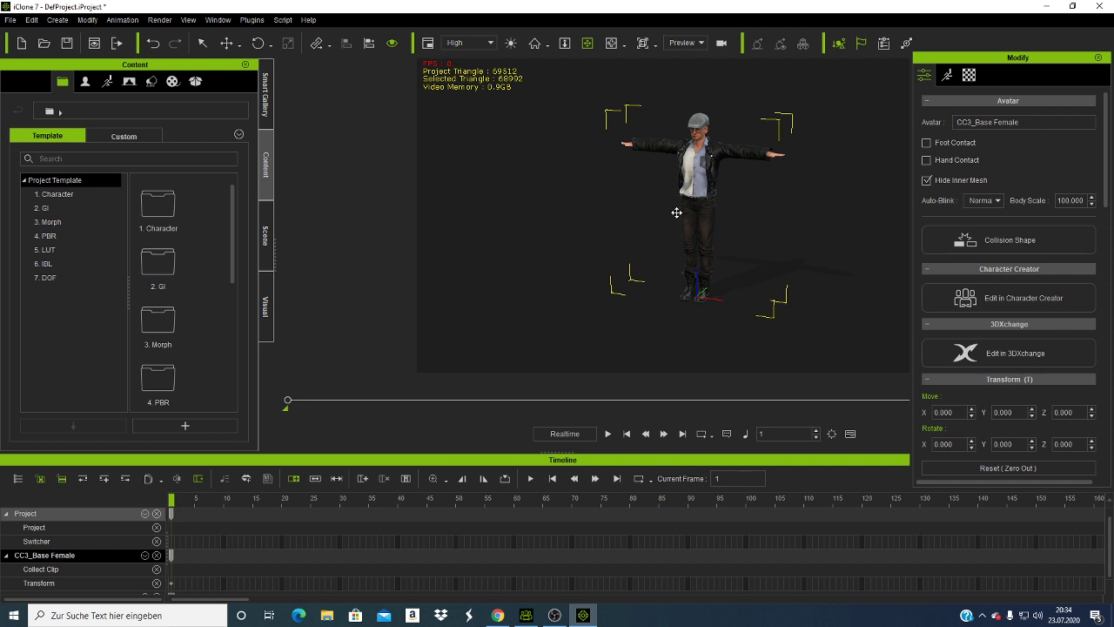
Step: Zoom, orbit and pan so the T-posed character is centred and front-on
scroll(676, 212, "up", 5)
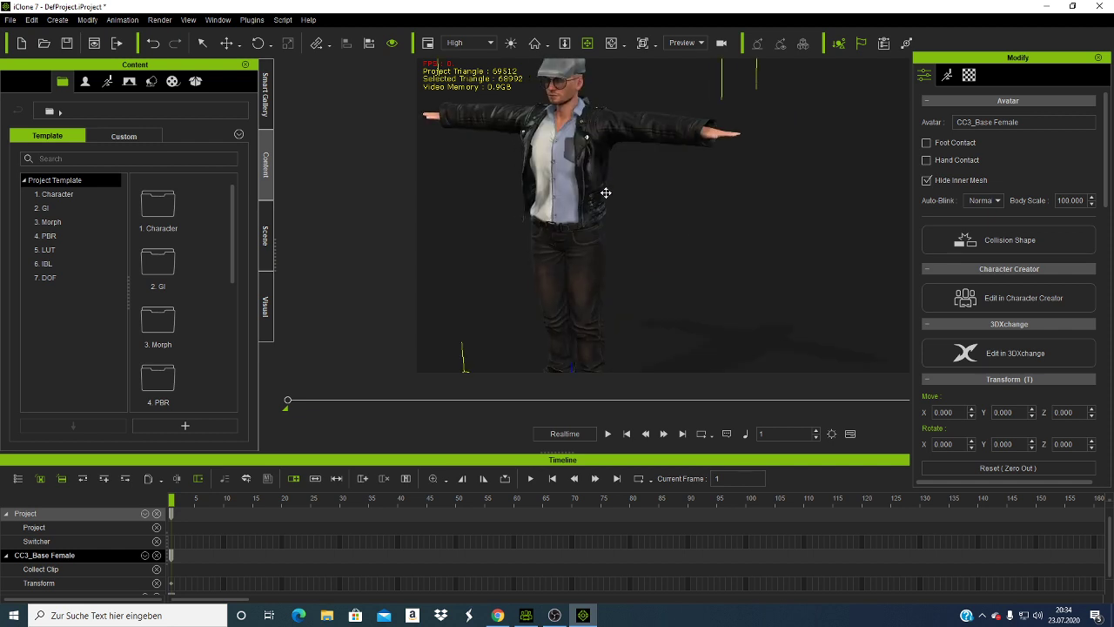
middle_click_drag(606, 192, 636, 215)
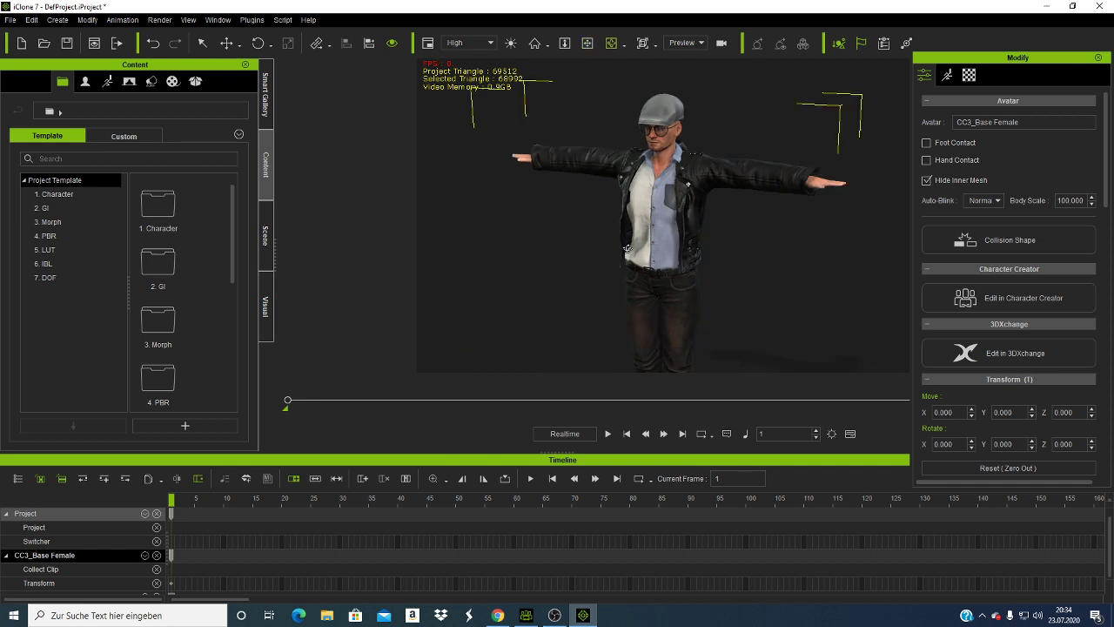
left_click_drag(627, 250, 703, 212)
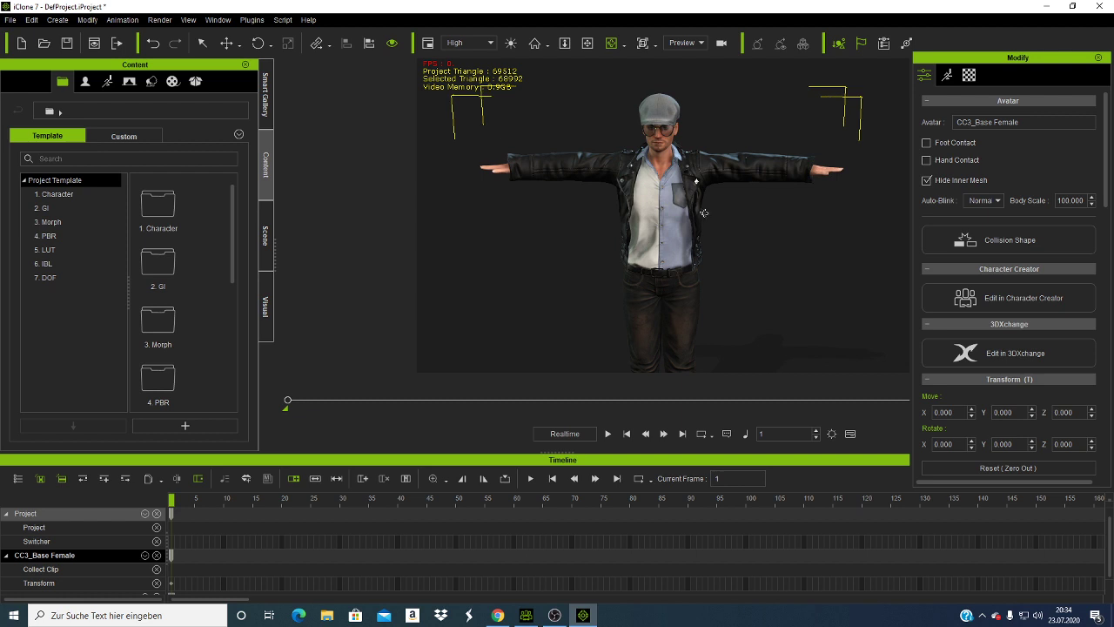
scroll(688, 222, "down", 5)
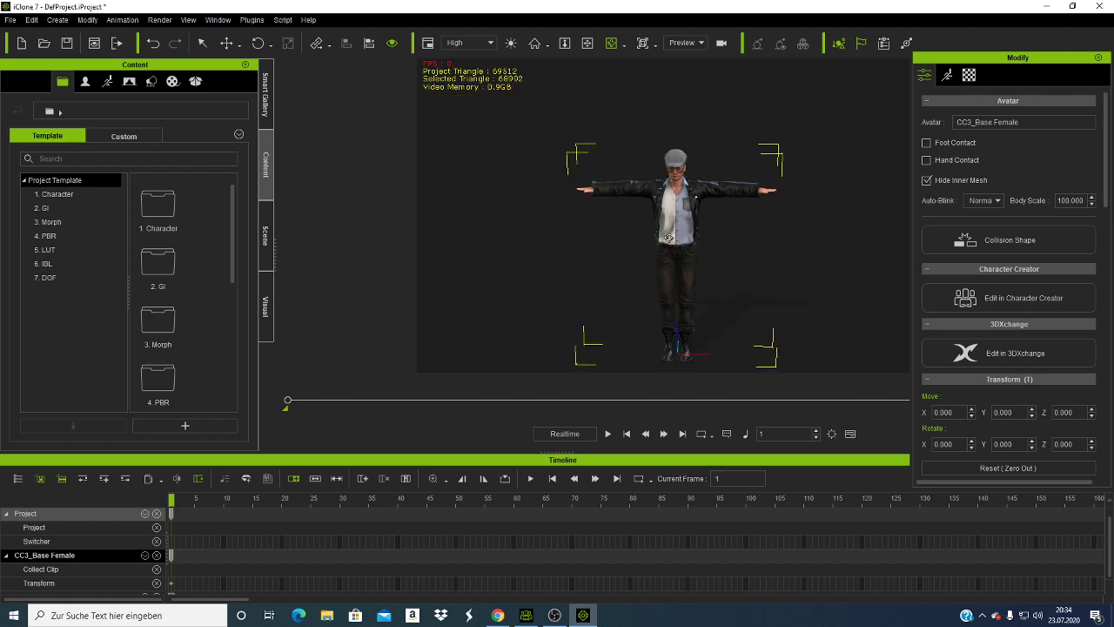
left_click(588, 43)
left_click_drag(681, 253, 665, 211)
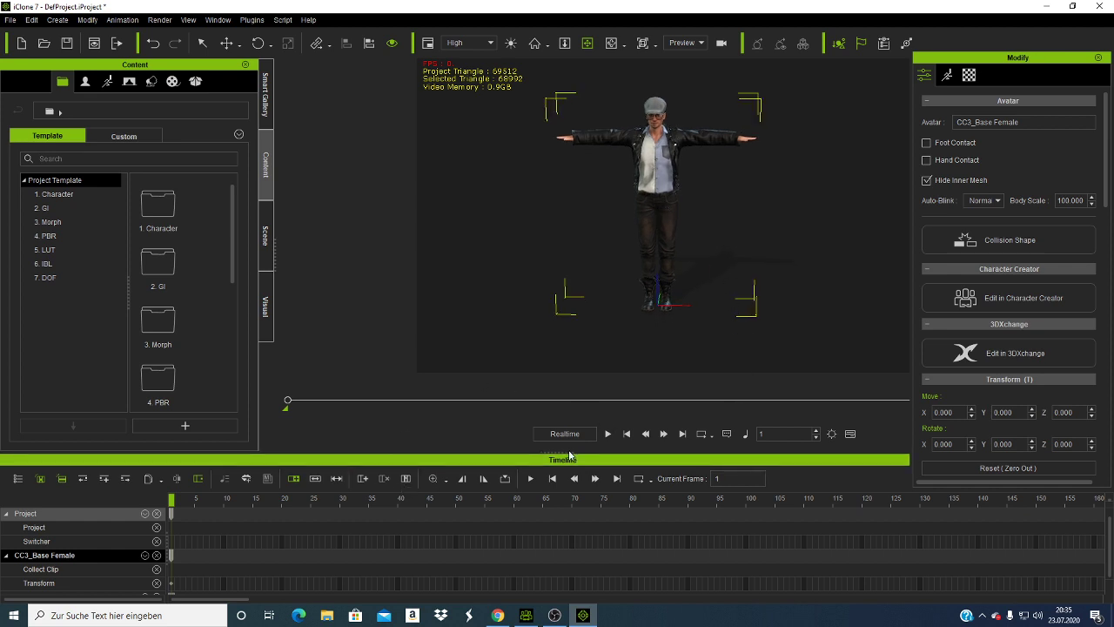
Step: Shrink the Timeline to make the 3D view taller, then zoom in to frame the character
left_click_drag(570, 456, 584, 526)
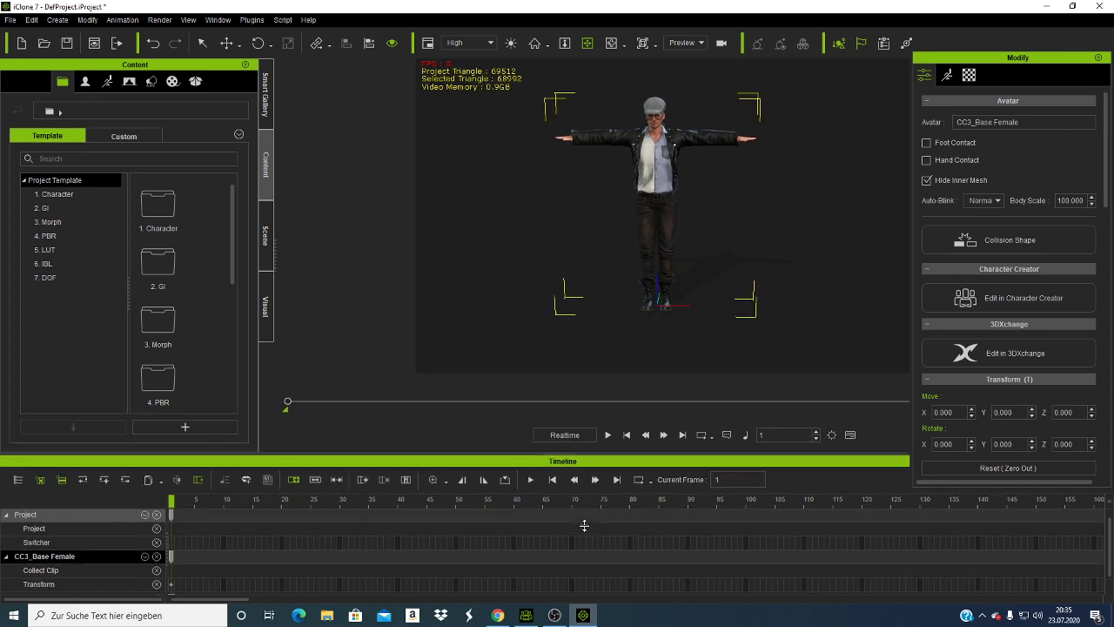
left_click_drag(584, 526, 586, 543)
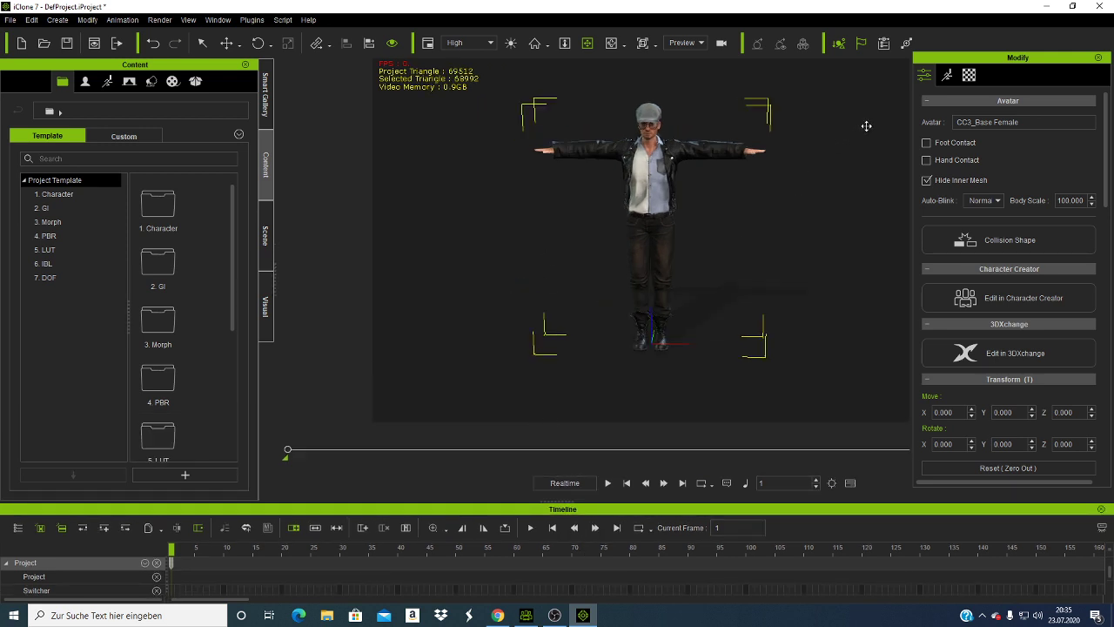
scroll(674, 240, "up", 2)
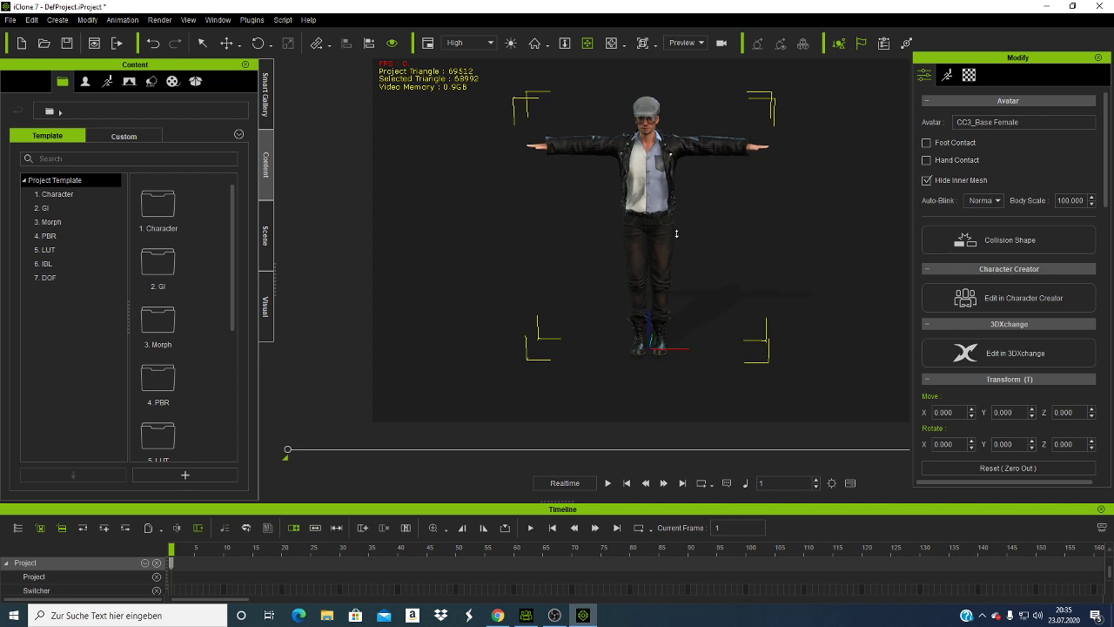
scroll(648, 190, "up", 2)
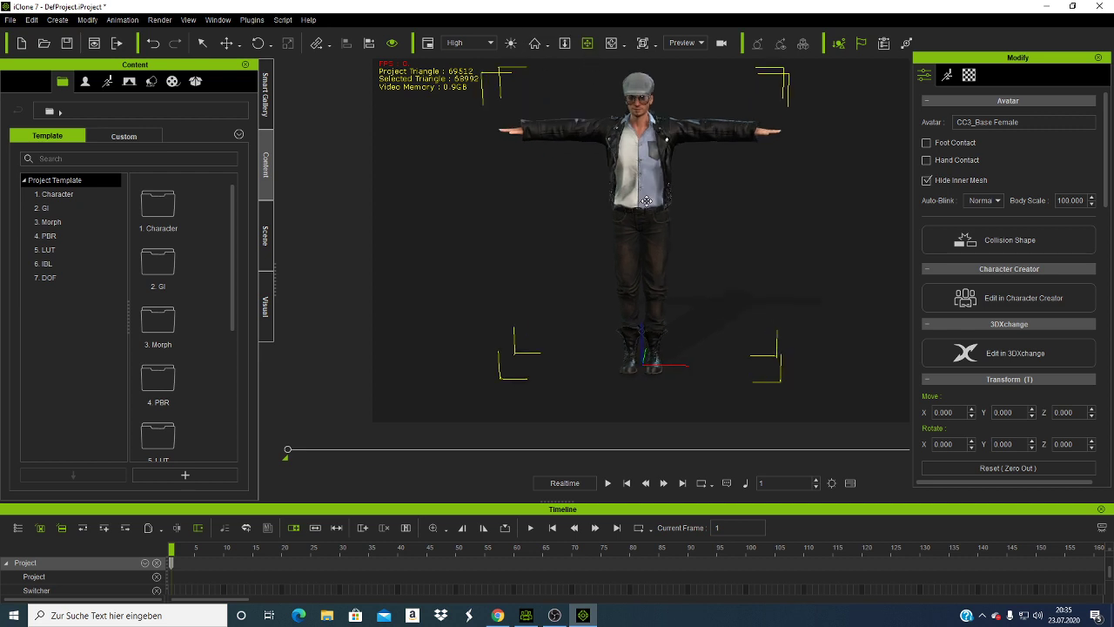
middle_click_drag(645, 191, 647, 205)
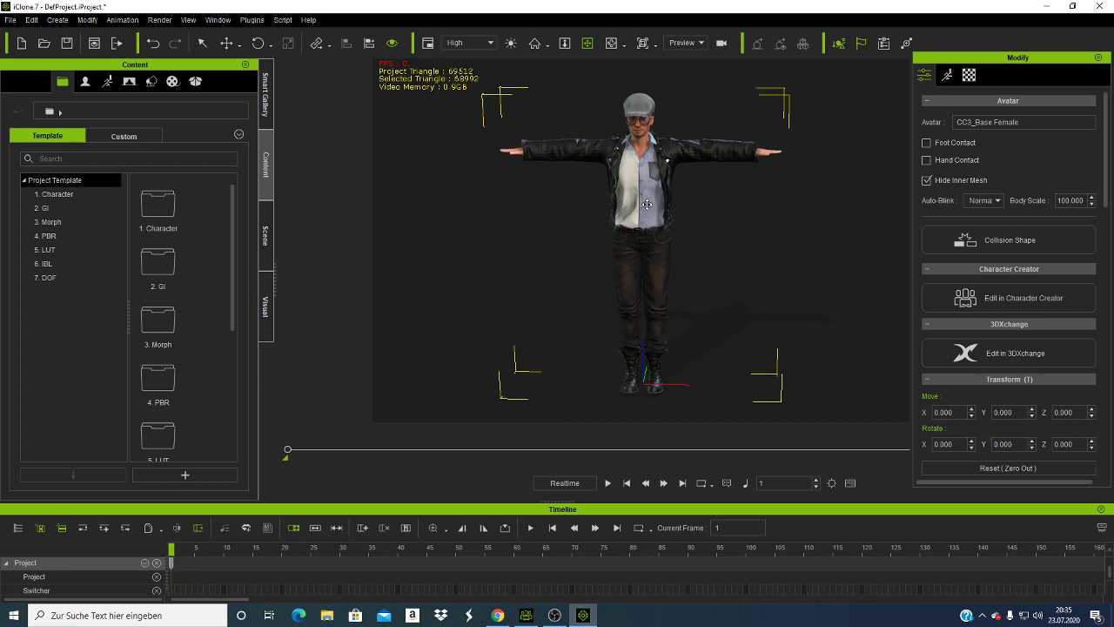
Step: Apply the Kneel03 motion from Motion > 00_Pose > 03_CC MixMove_Male and confirm
left_click(105, 82)
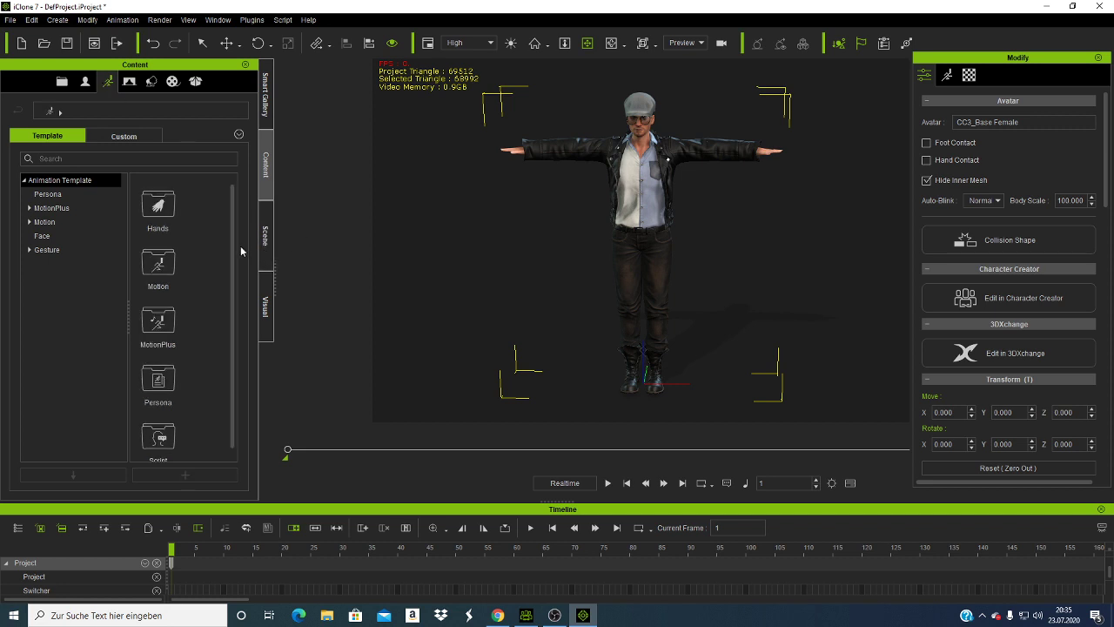
double_click(163, 275)
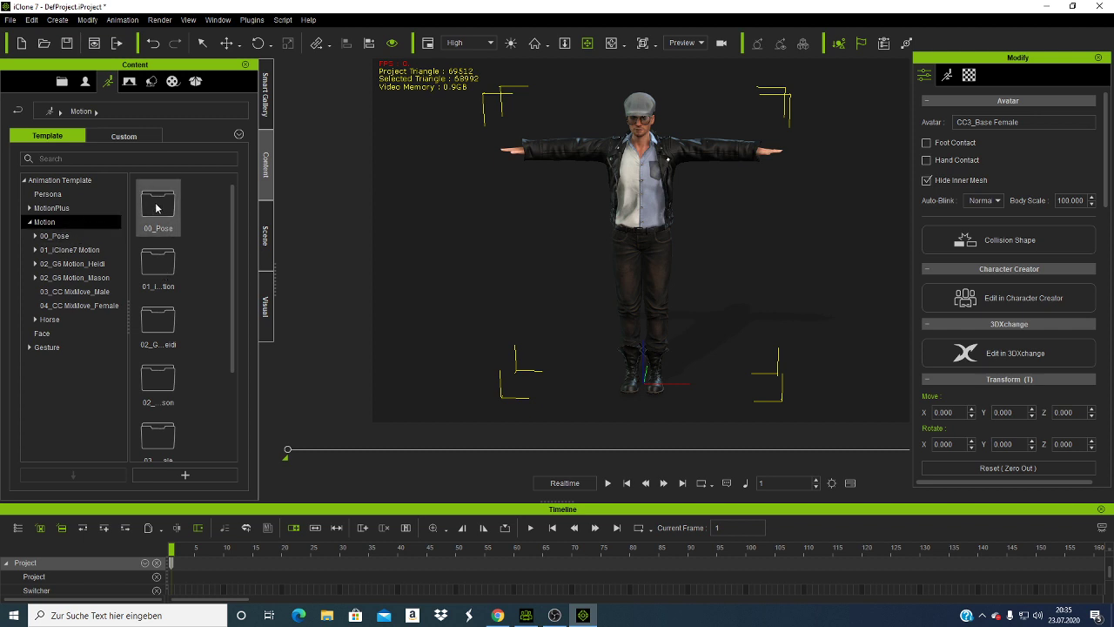
double_click(157, 208)
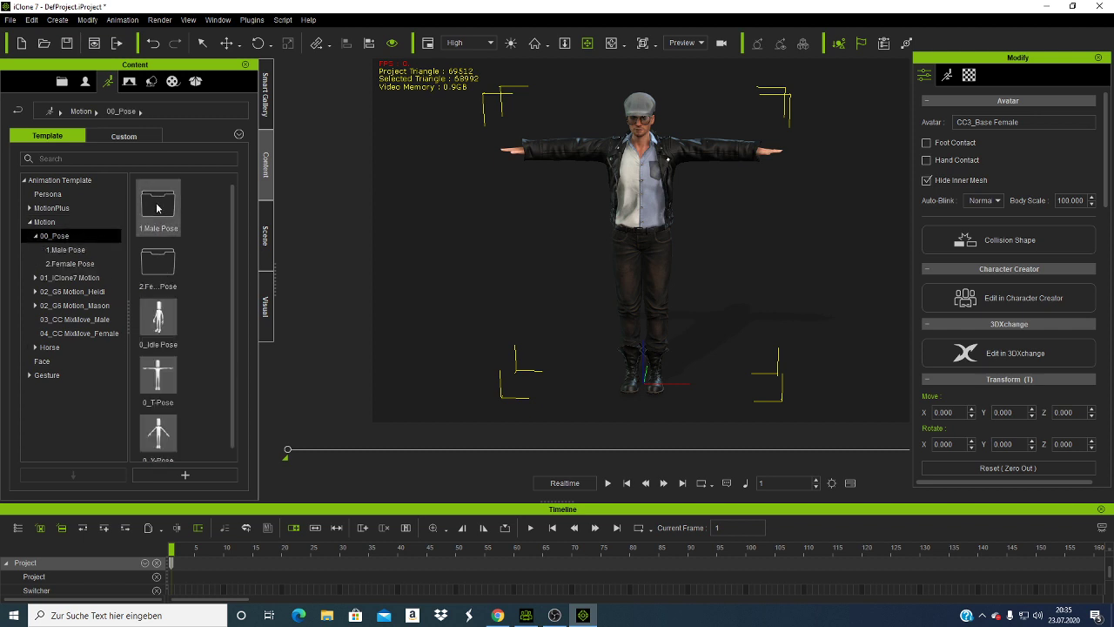
scroll(173, 322, "down", 1)
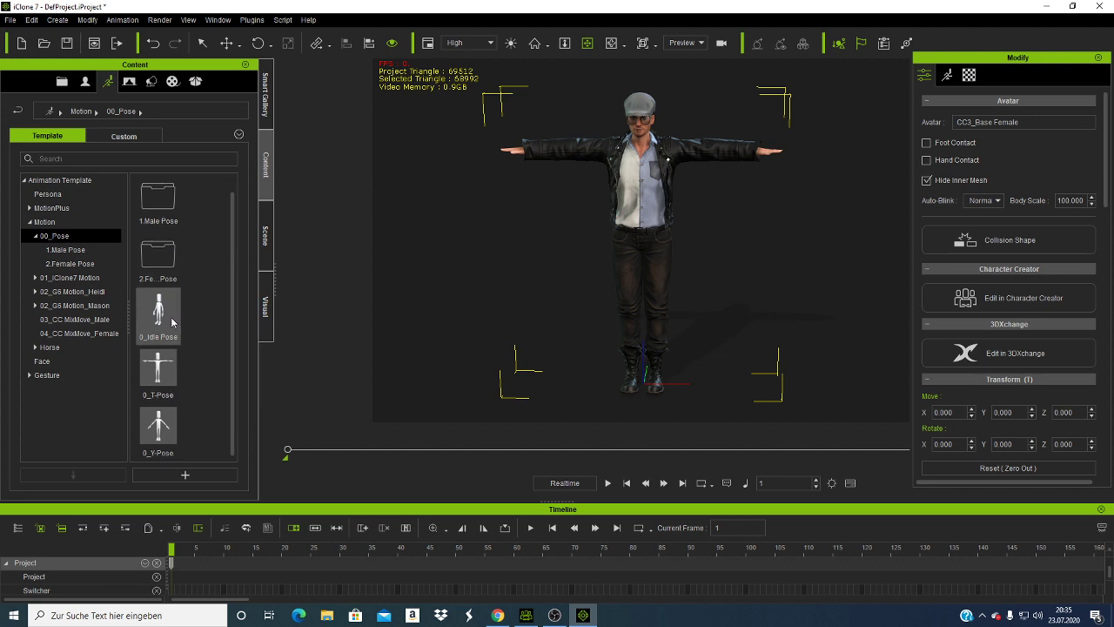
double_click(156, 223)
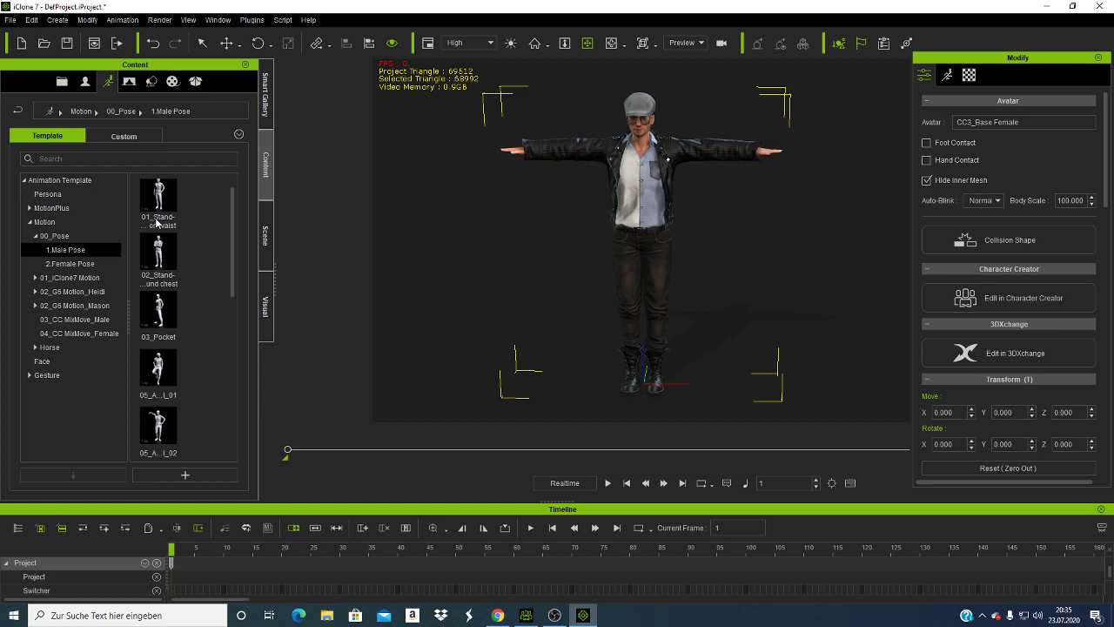
left_click(75, 320)
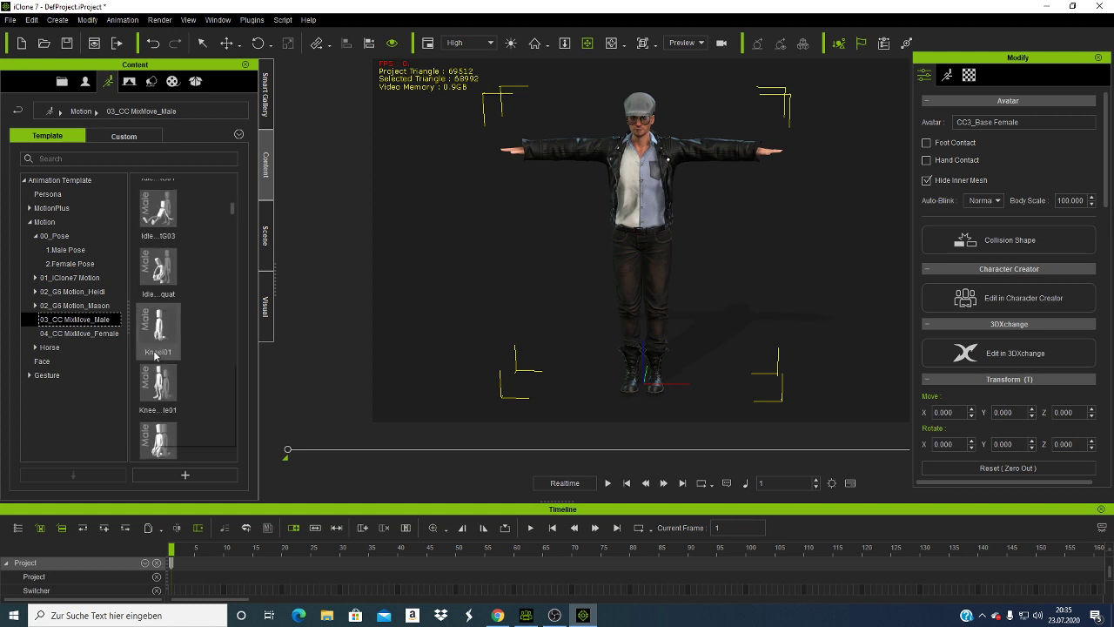
scroll(155, 355, "down", 3)
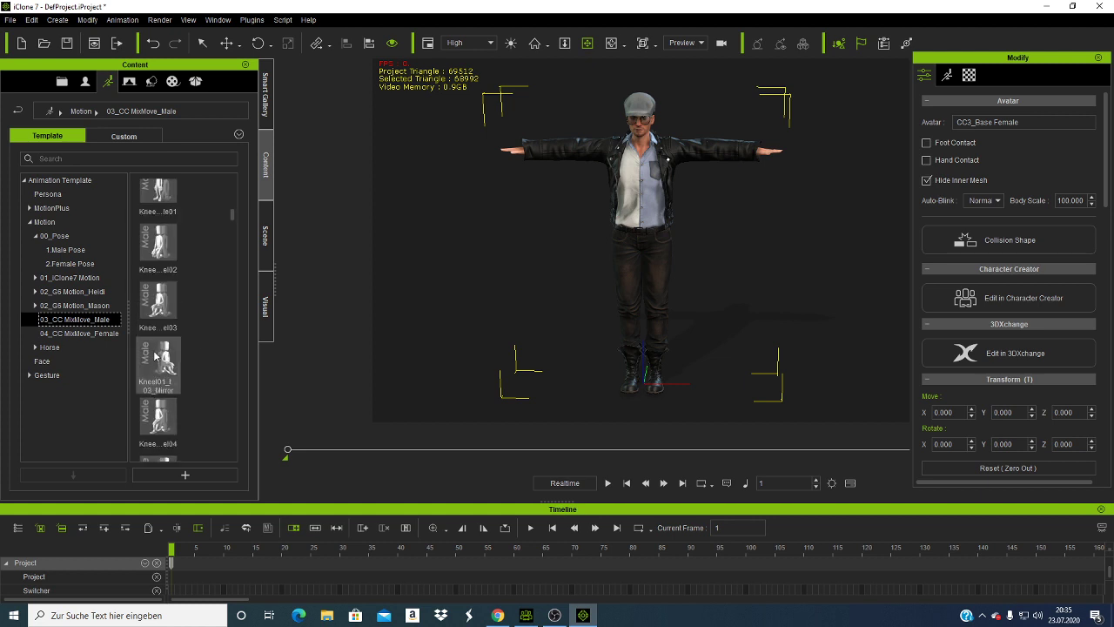
double_click(170, 305)
left_click(608, 339)
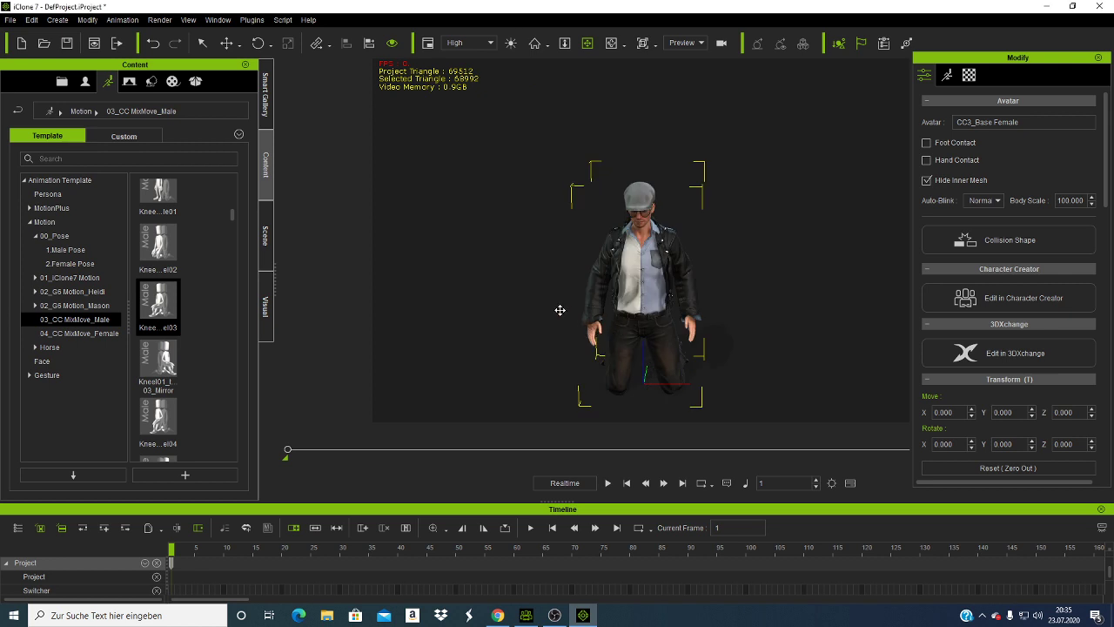
Step: Orbit around the kneeling character from side and back, then return to Character Creator
mouse_move(560, 311)
middle_mouse_down()
mouse_move(589, 88)
mouse_move(612, 212)
mouse_move(591, 172)
middle_mouse_up()
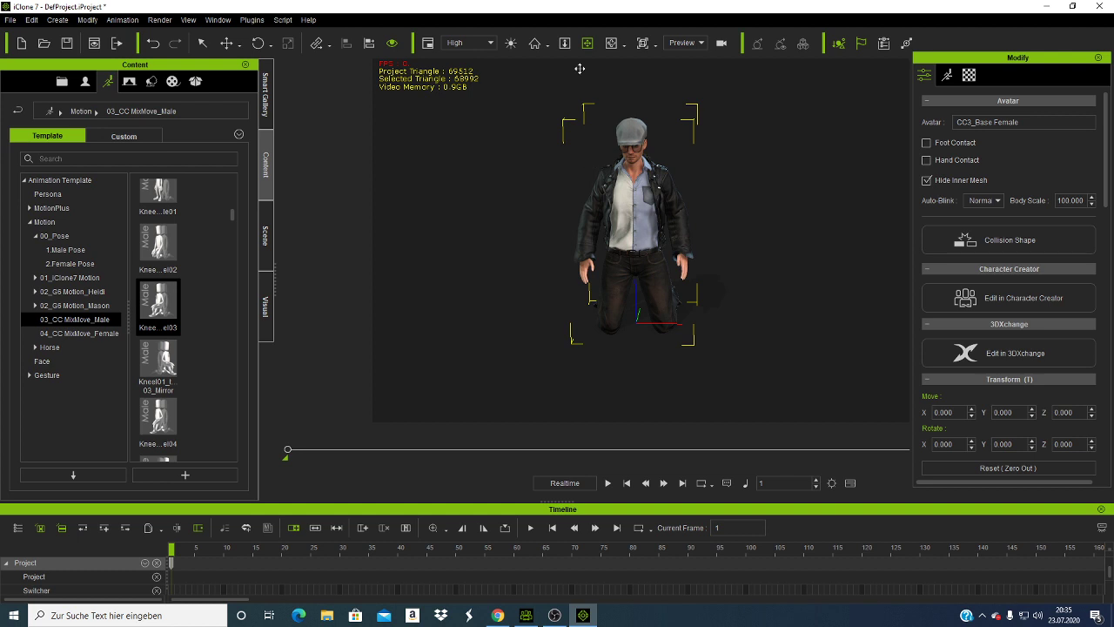
left_click(607, 42)
mouse_move(601, 305)
right_mouse_down()
mouse_move(833, 215)
mouse_move(762, 222)
mouse_move(800, 196)
right_mouse_up()
mouse_move(819, 189)
right_mouse_down()
mouse_move(759, 235)
mouse_move(586, 281)
right_mouse_up()
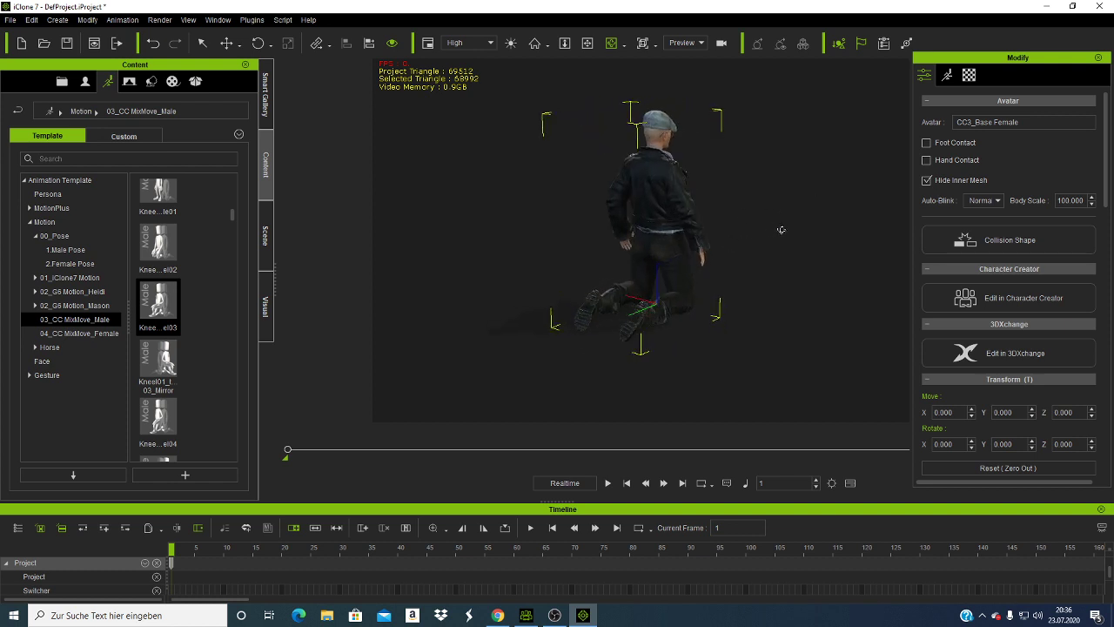
right_click_drag(689, 276, 786, 254)
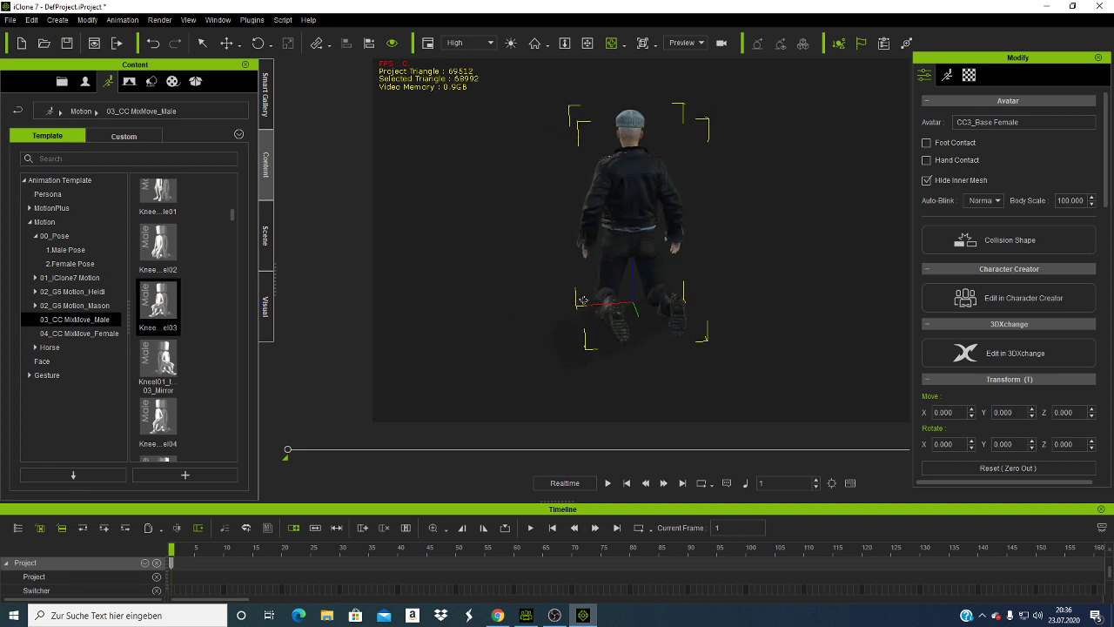
mouse_move(772, 256)
right_mouse_down()
mouse_move(766, 268)
mouse_move(798, 232)
right_mouse_up()
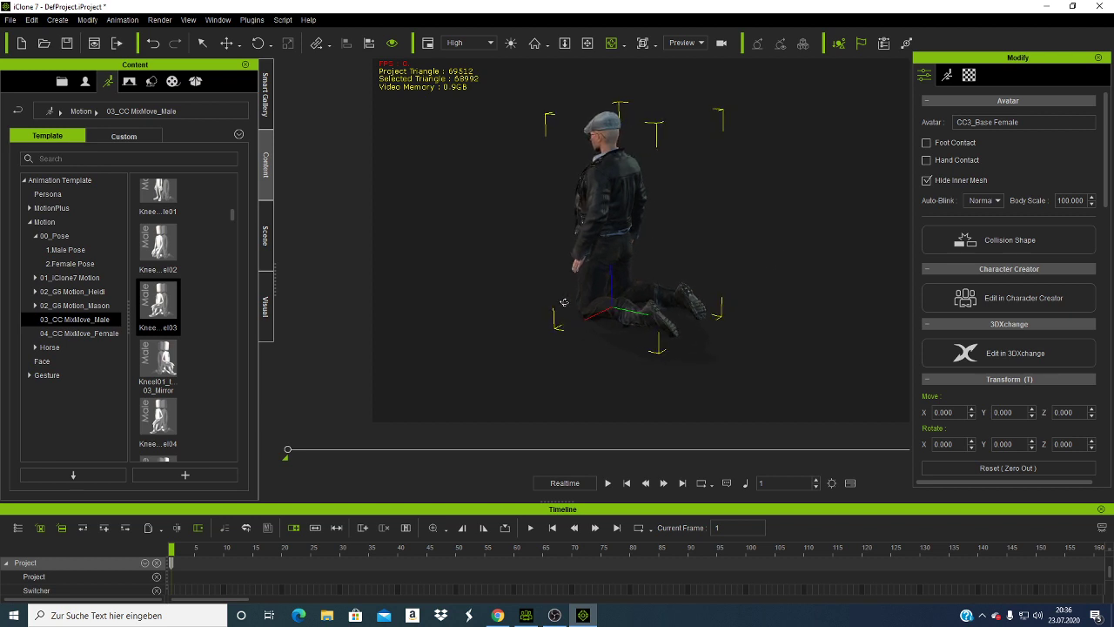
right_click_drag(653, 294, 724, 300)
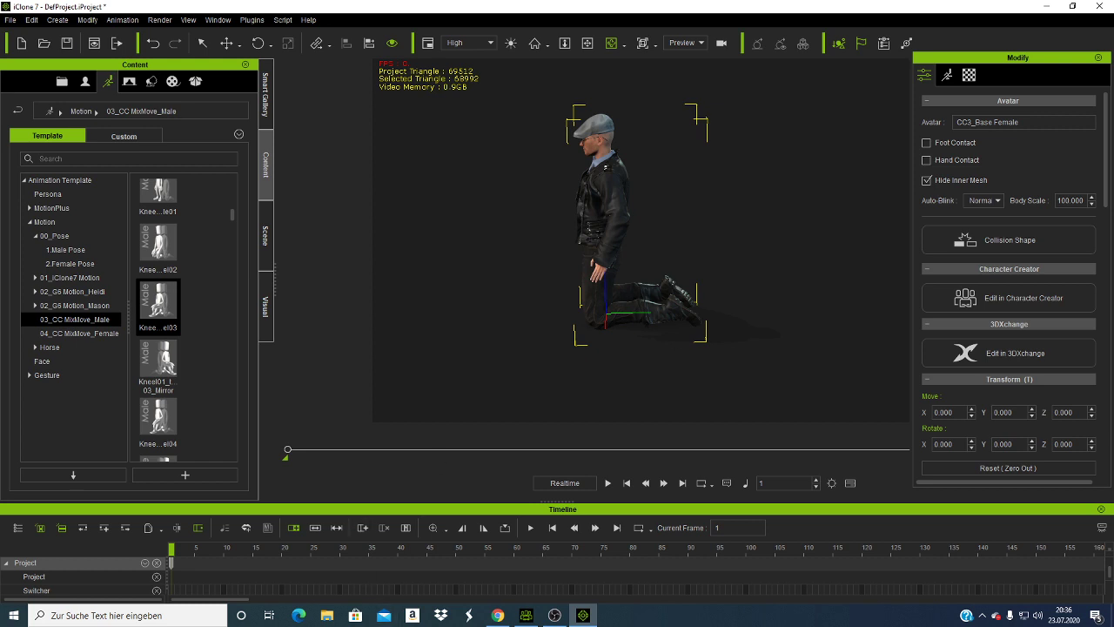
left_click(533, 618)
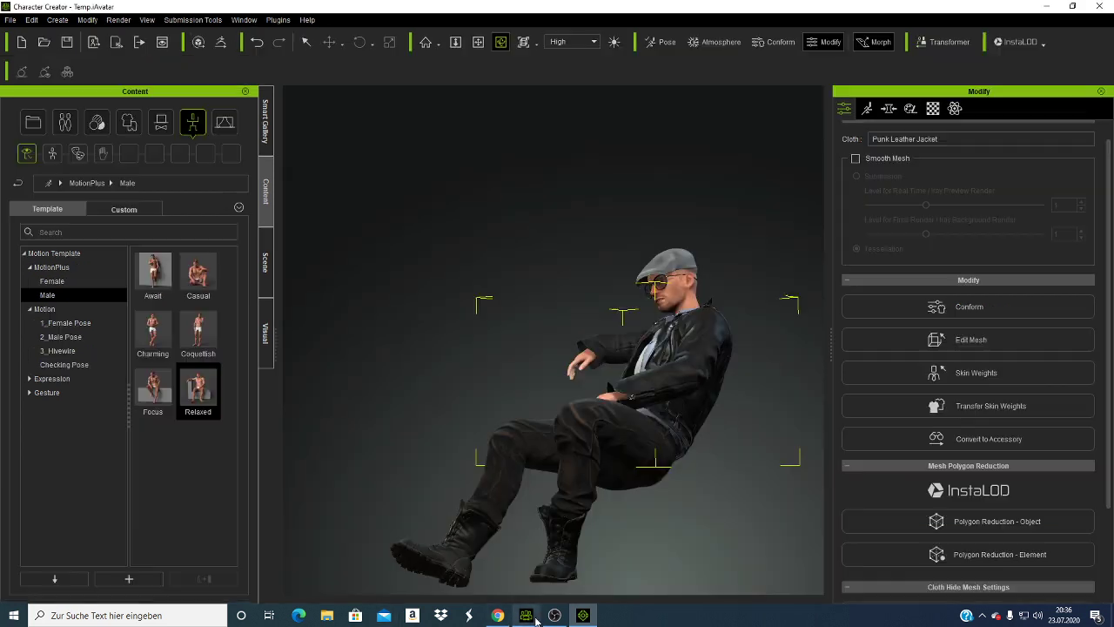
Step: Load CC1_Base Female from Avatar > AvatarPreset > Full Body > Convert from CC1
left_click(12, 21)
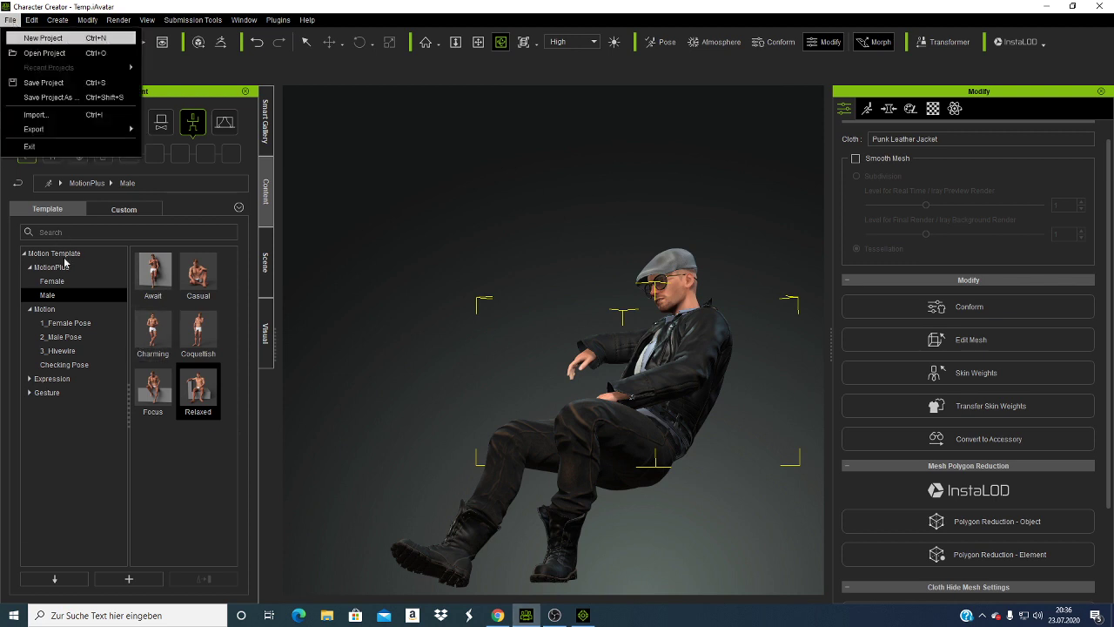
left_click(308, 68)
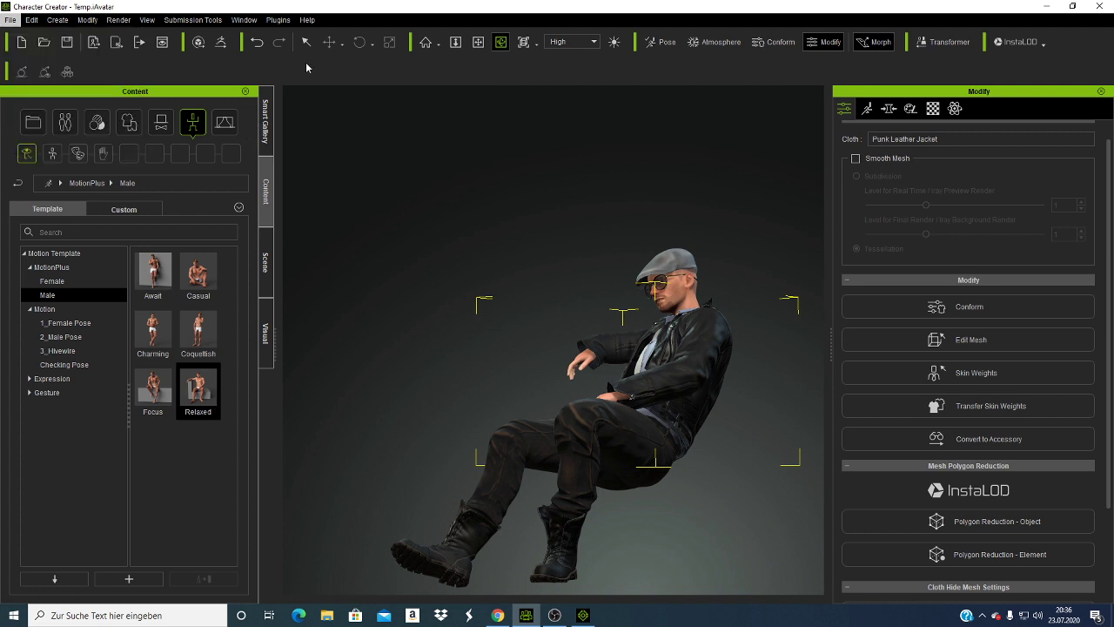
left_click(63, 124)
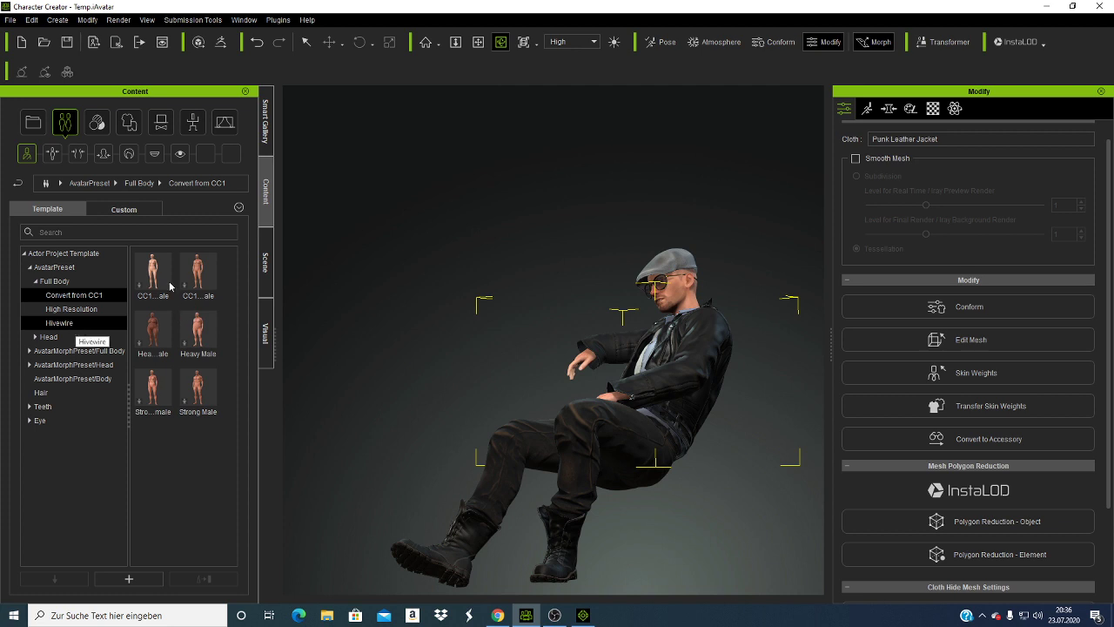
mouse_move(153, 271)
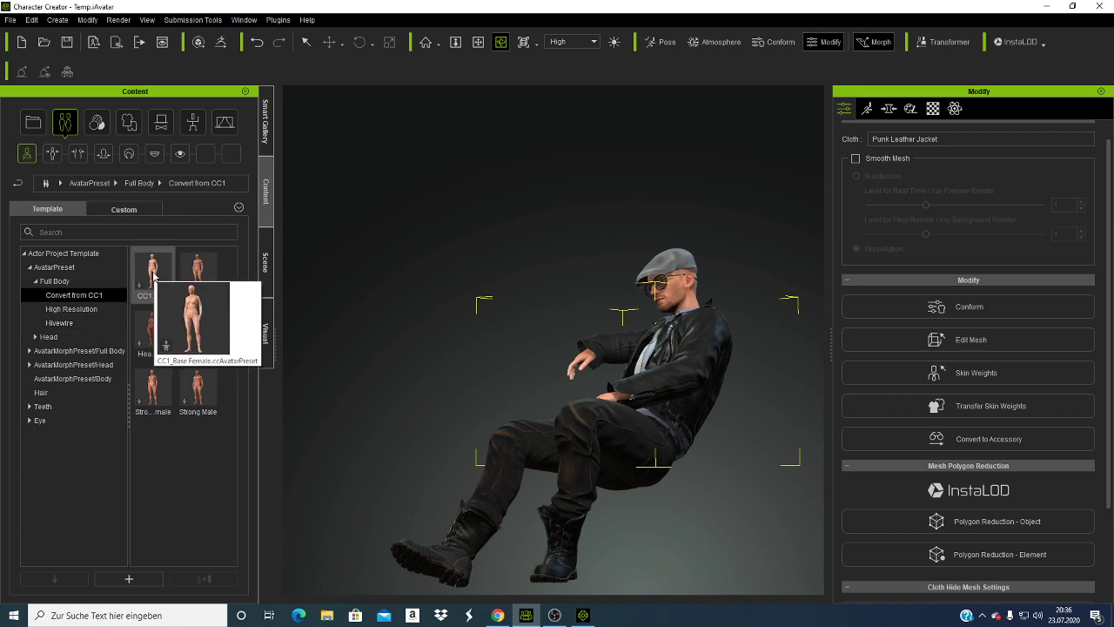
double_click(153, 276)
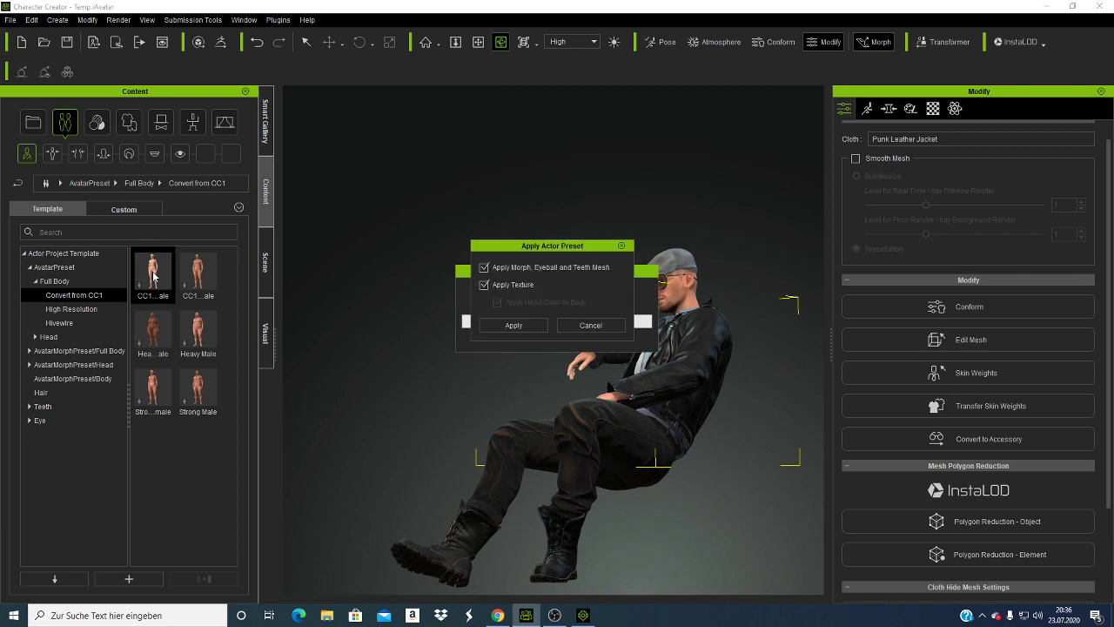
Step: Apply the CC1_Base Female preset with morph and texture options left checked
left_click(539, 331)
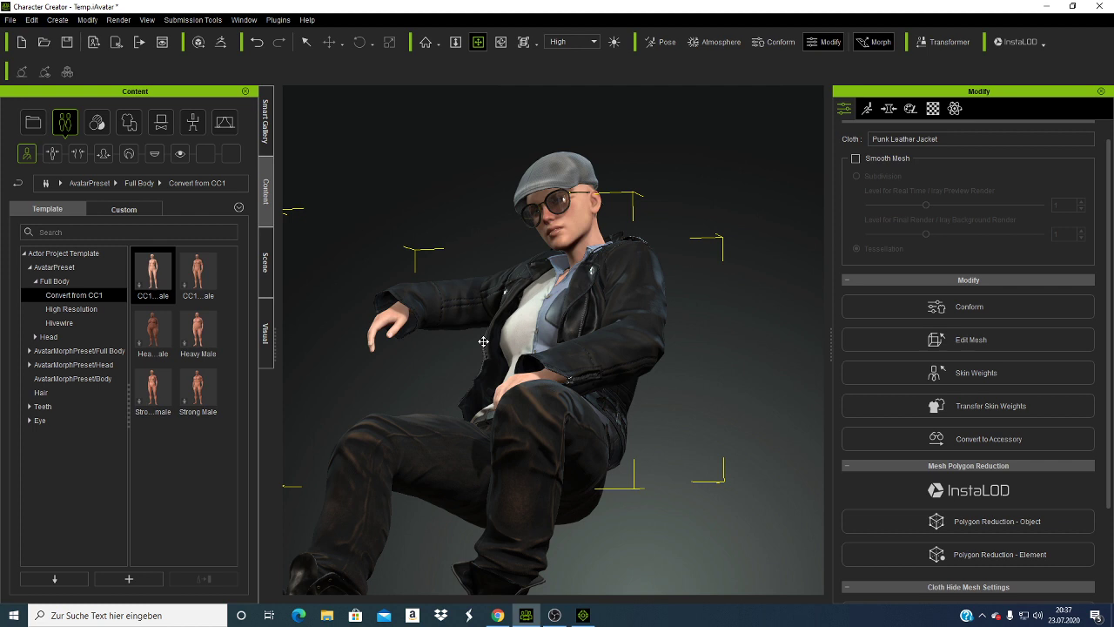
Step: Create a new project via File > New Project, declining to save the current one
left_click(11, 19)
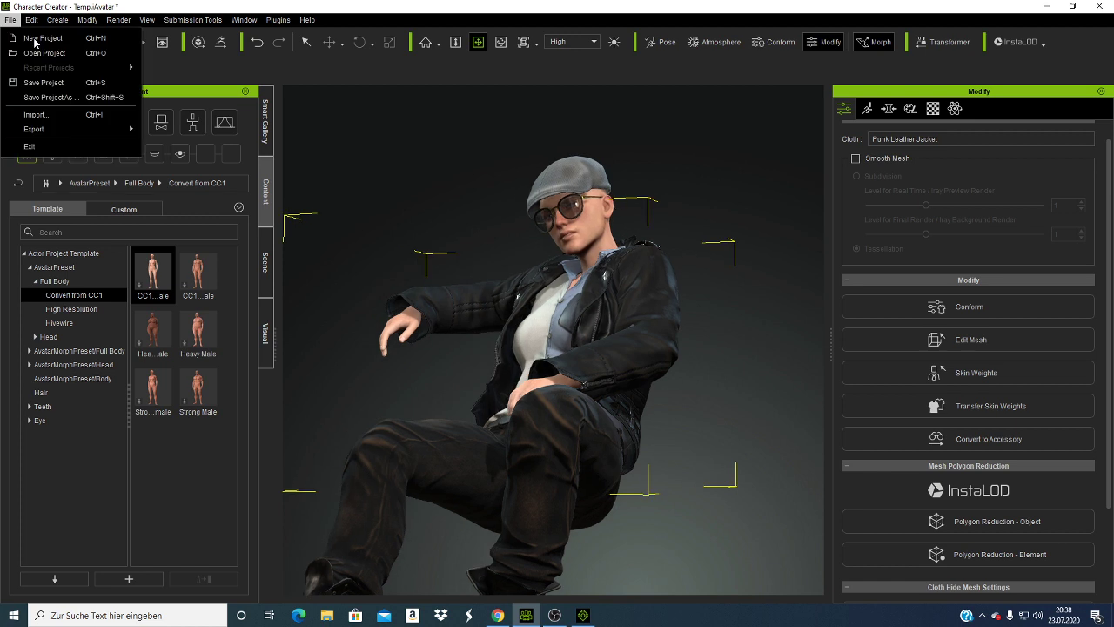
left_click(37, 40)
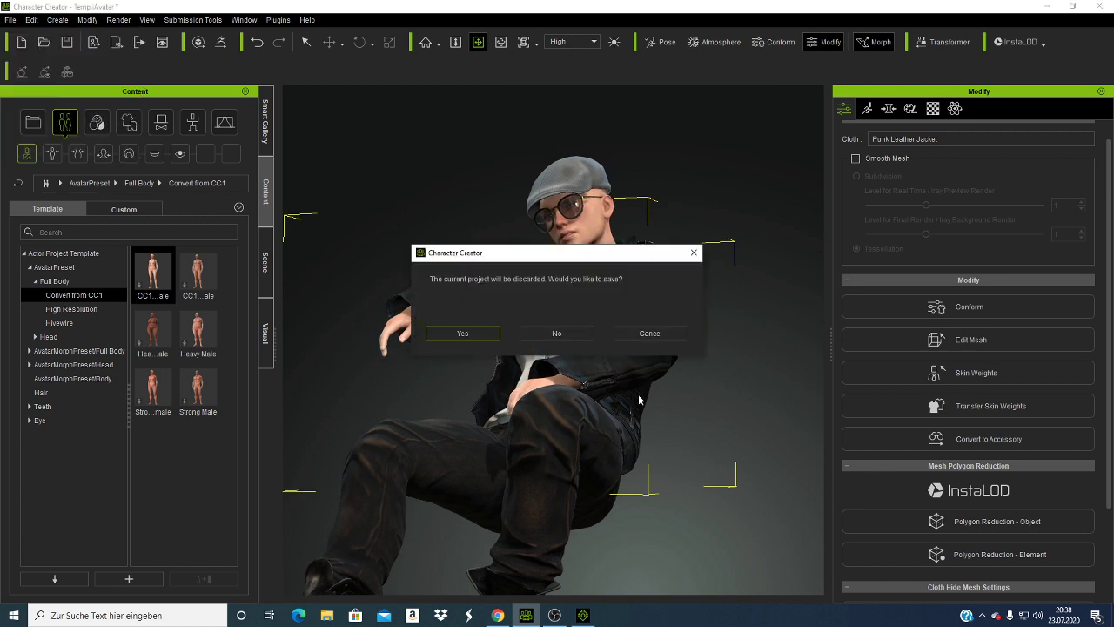
left_click(541, 336)
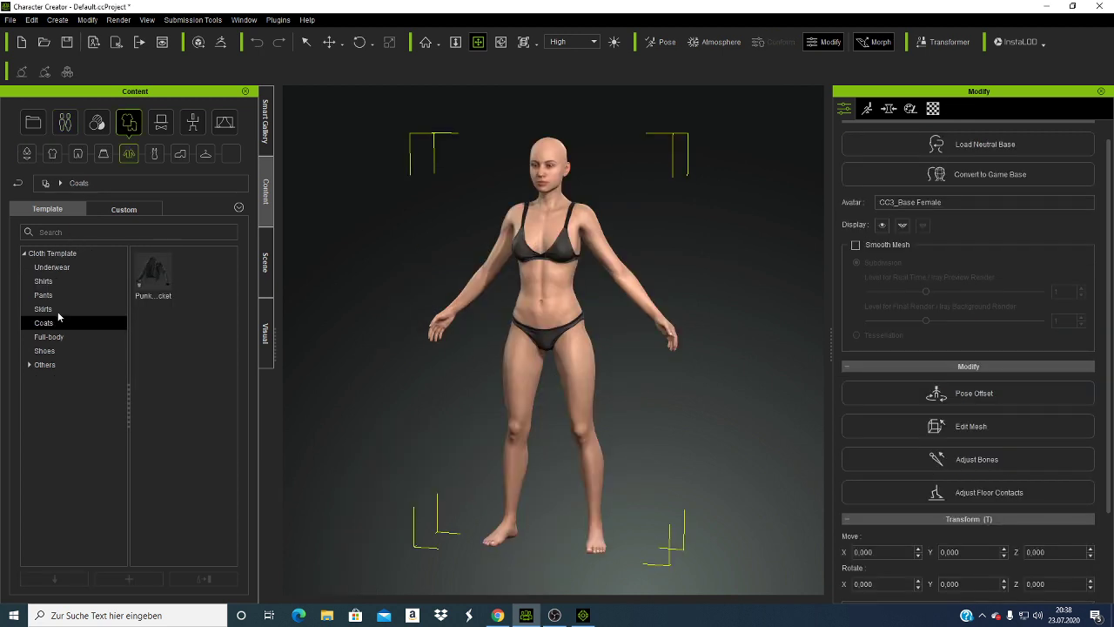
Step: Dress the female in a blue knee-length dress and high heels, then browse torso and Others accessories
left_click(62, 339)
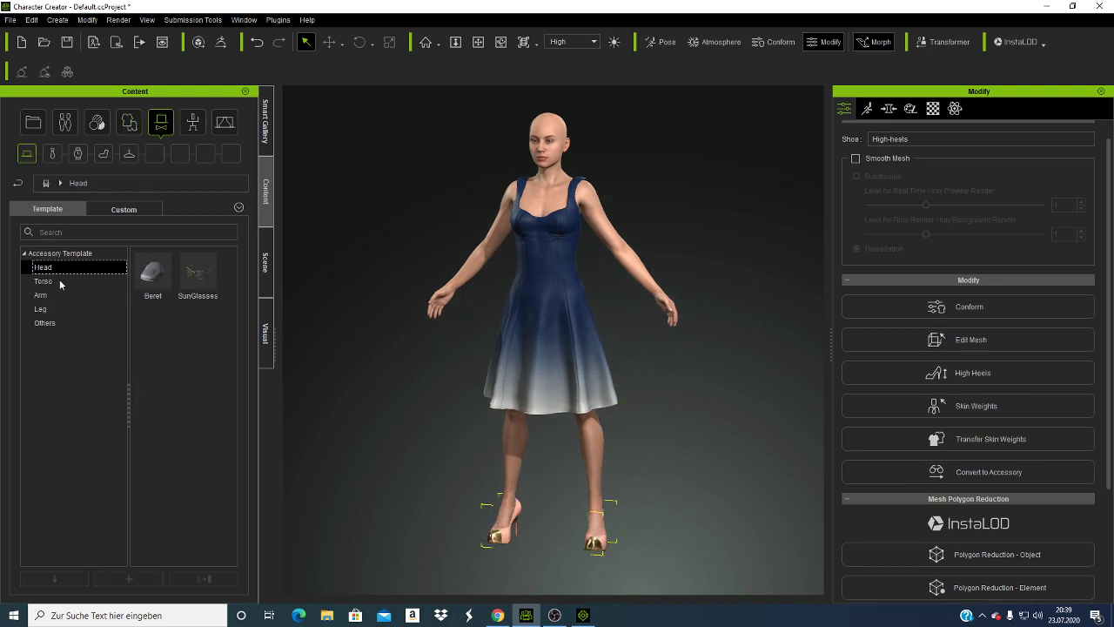
left_click(59, 280)
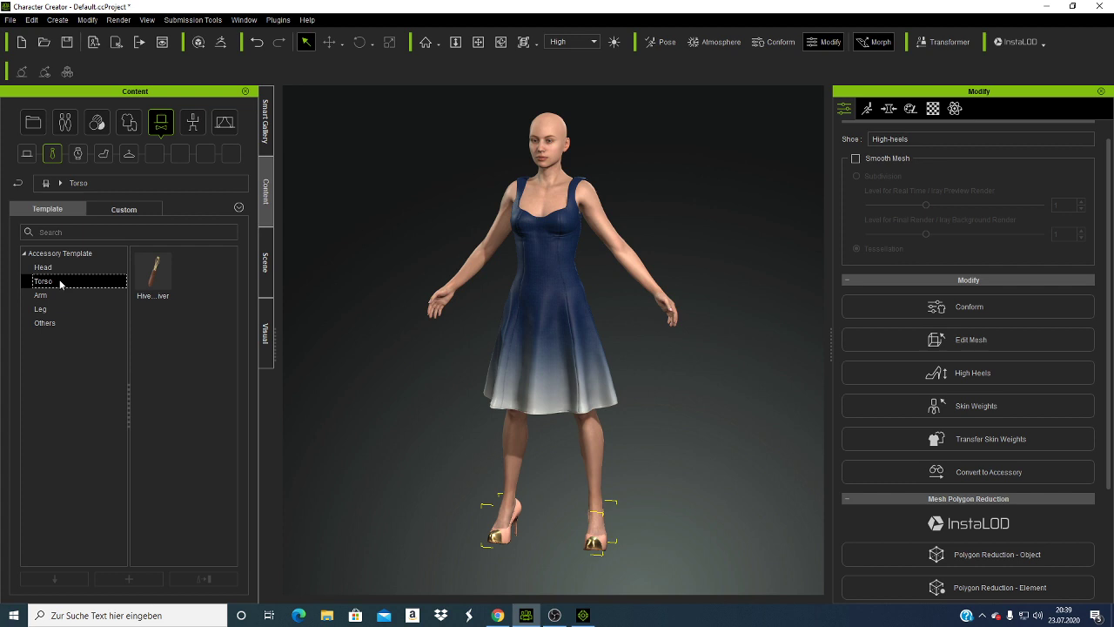
left_click(129, 153)
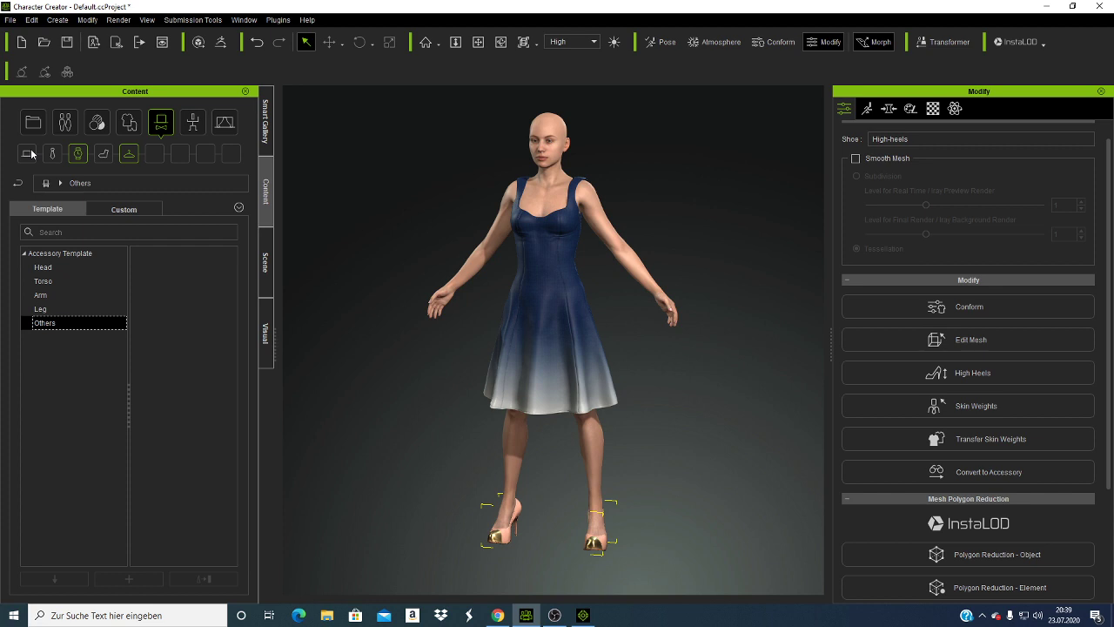
Step: Browse the custom accessory categories: head, torso, arm, leg and Others
left_click(124, 209)
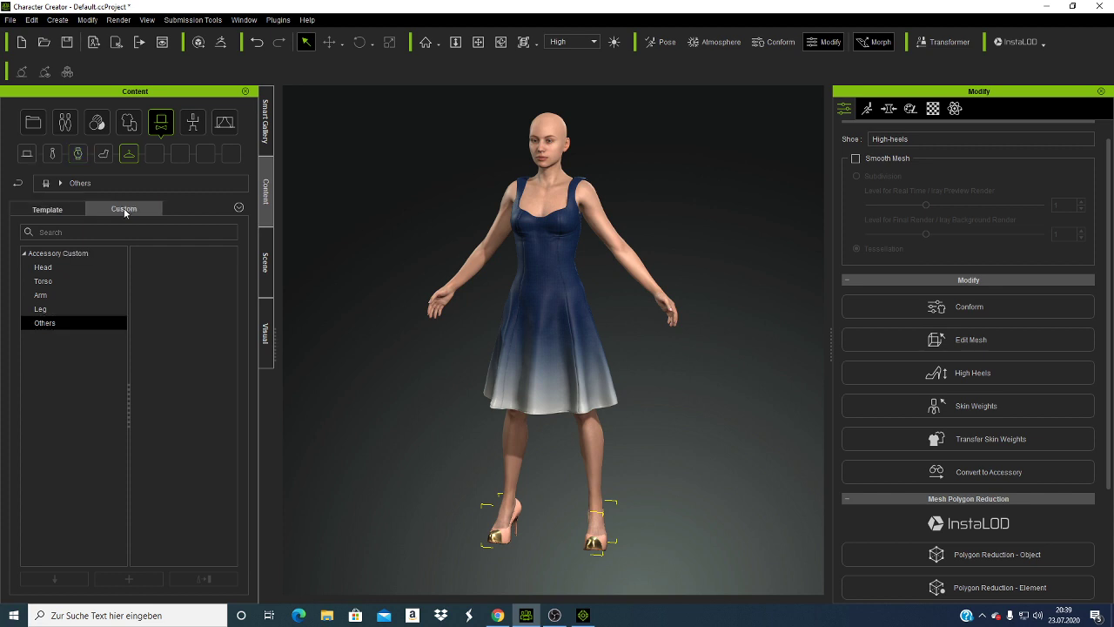
left_click(55, 269)
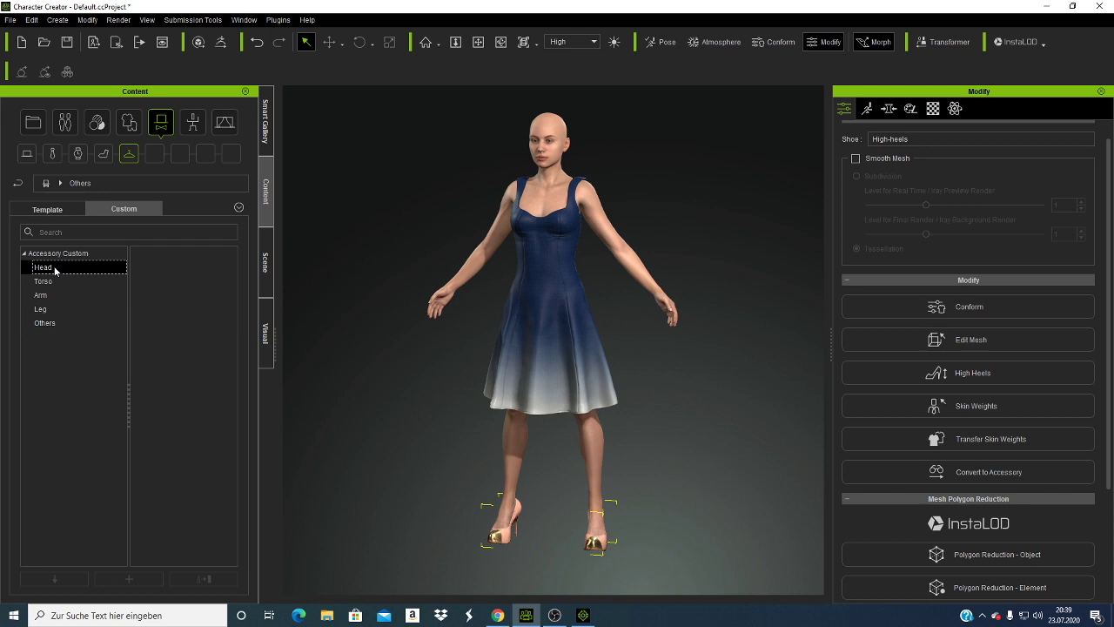
left_click(55, 281)
left_click(64, 297)
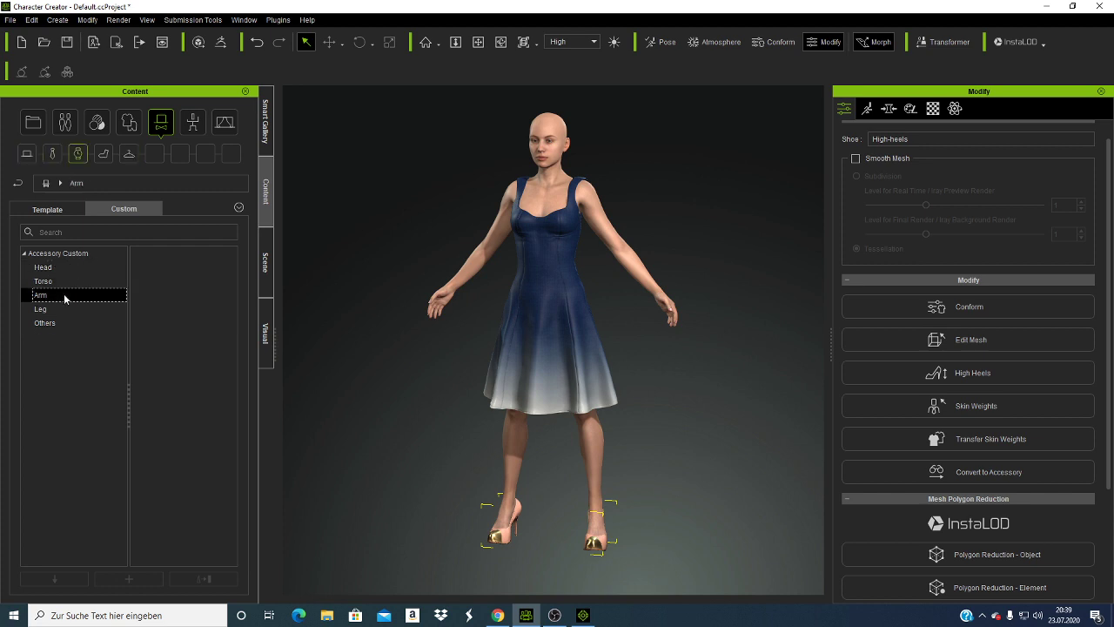
left_click(68, 309)
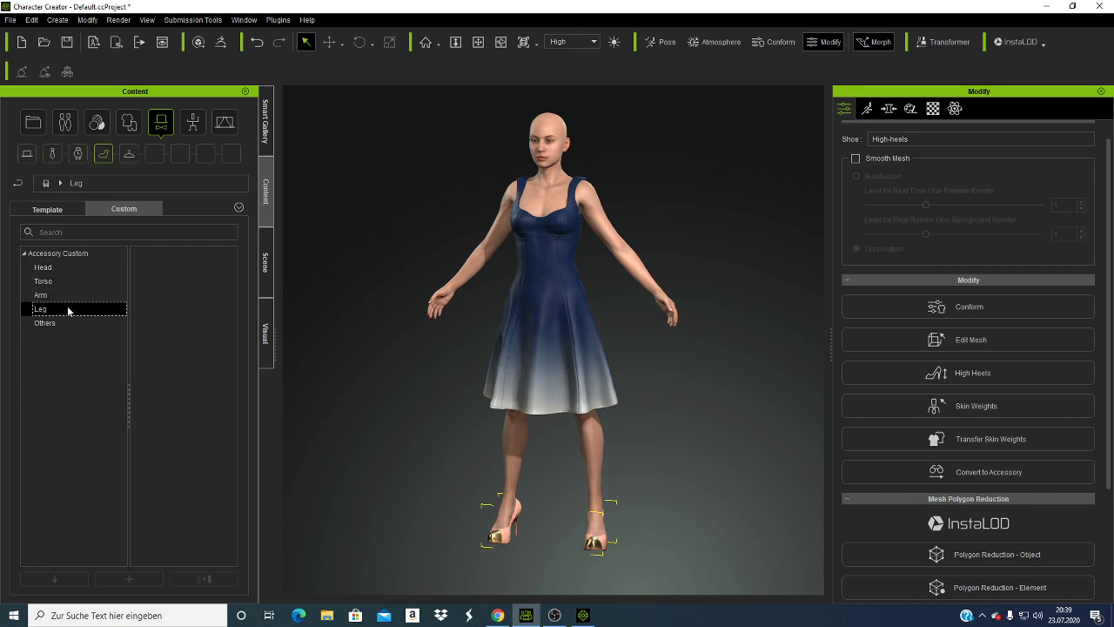
key("Down")
Step: Browse the built-in and MaterialPlus stage templates
left_click(224, 127)
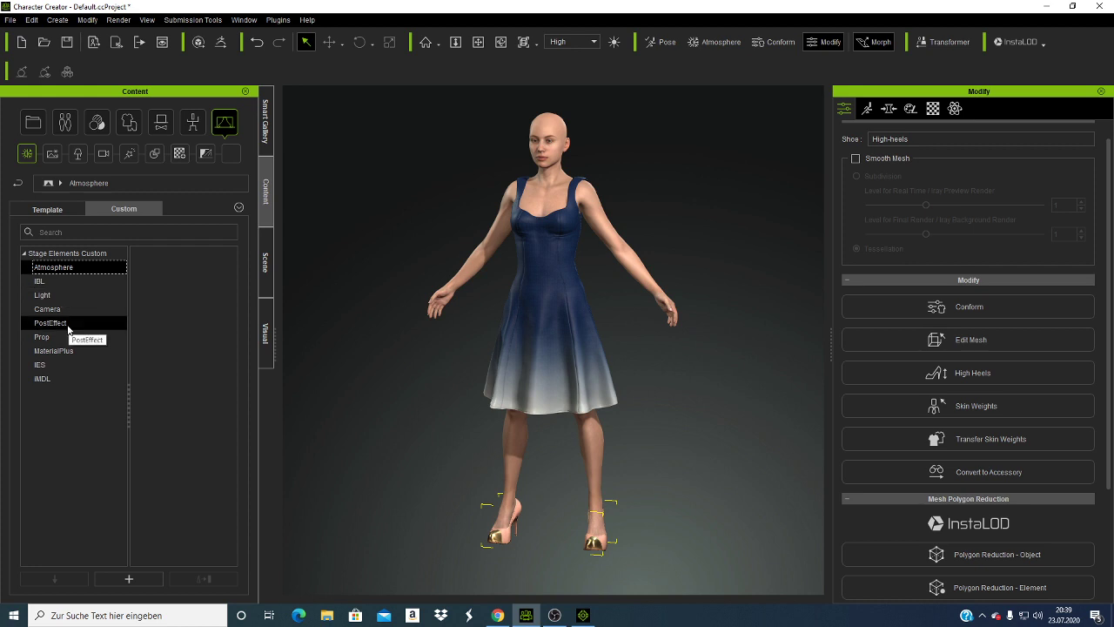
left_click(61, 210)
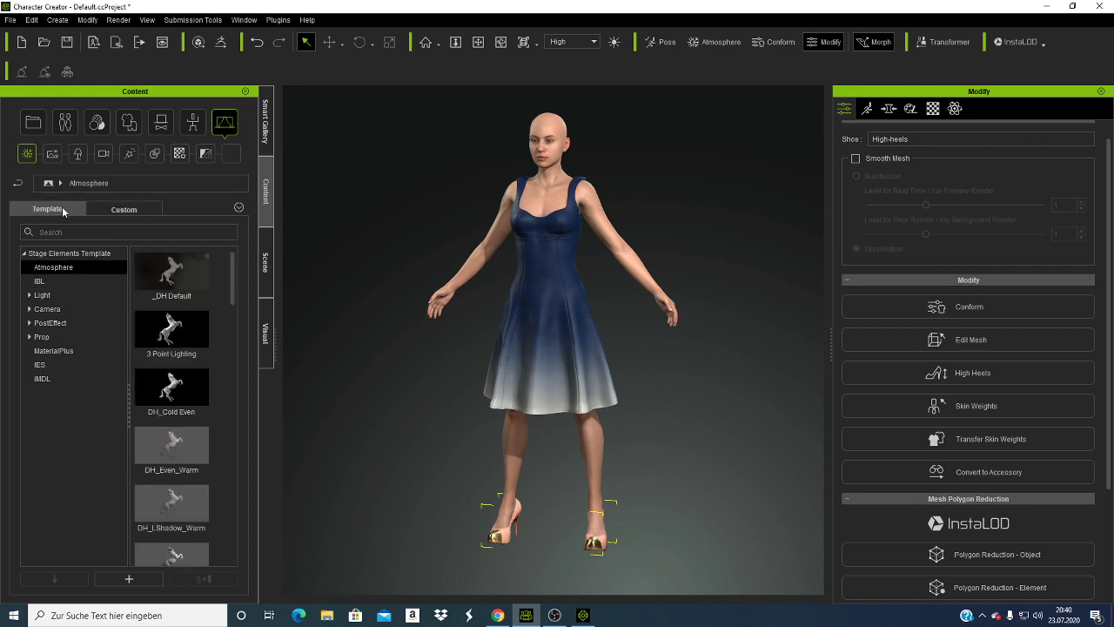
left_click(62, 351)
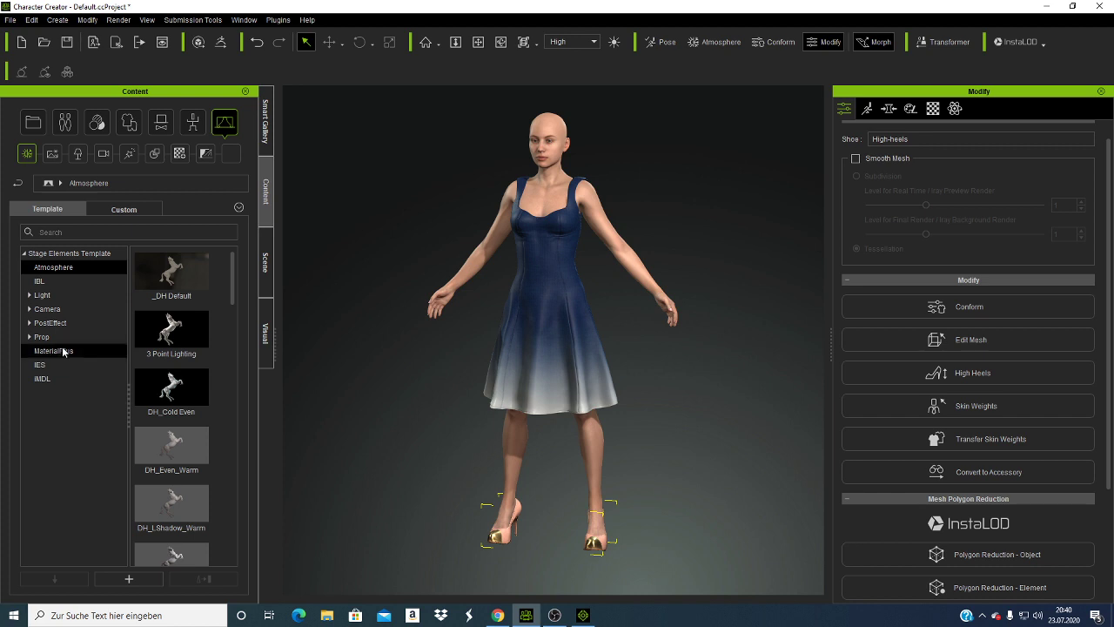
Step: Apply the long pink ponytail from the Head > Hair avatar presets, then bring up the pose library
left_click(63, 134)
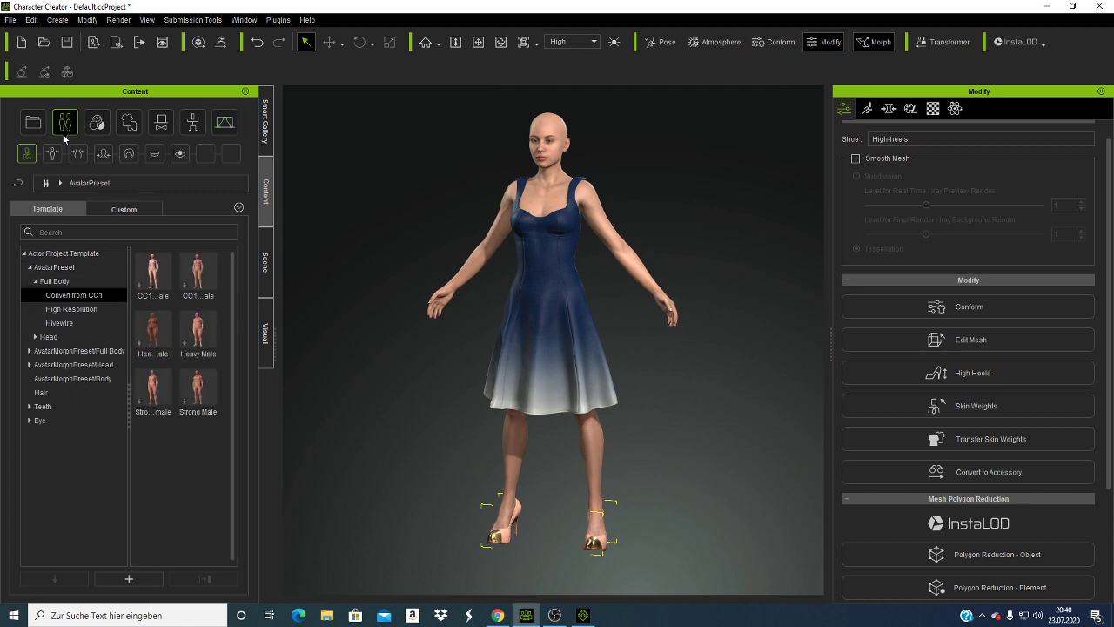
left_click(35, 337)
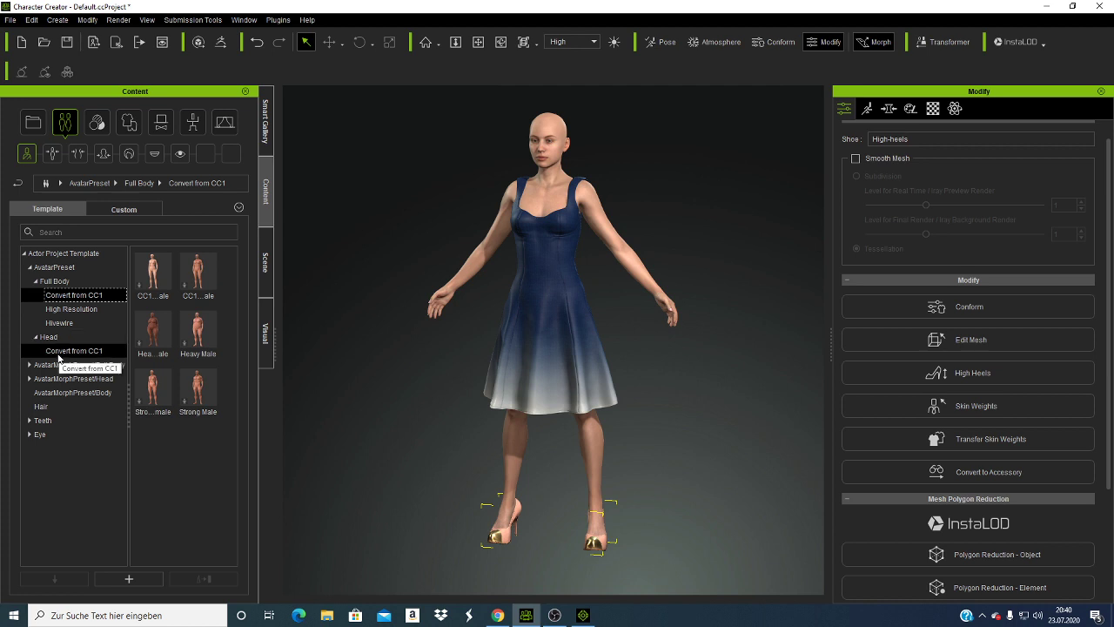
left_click(41, 407)
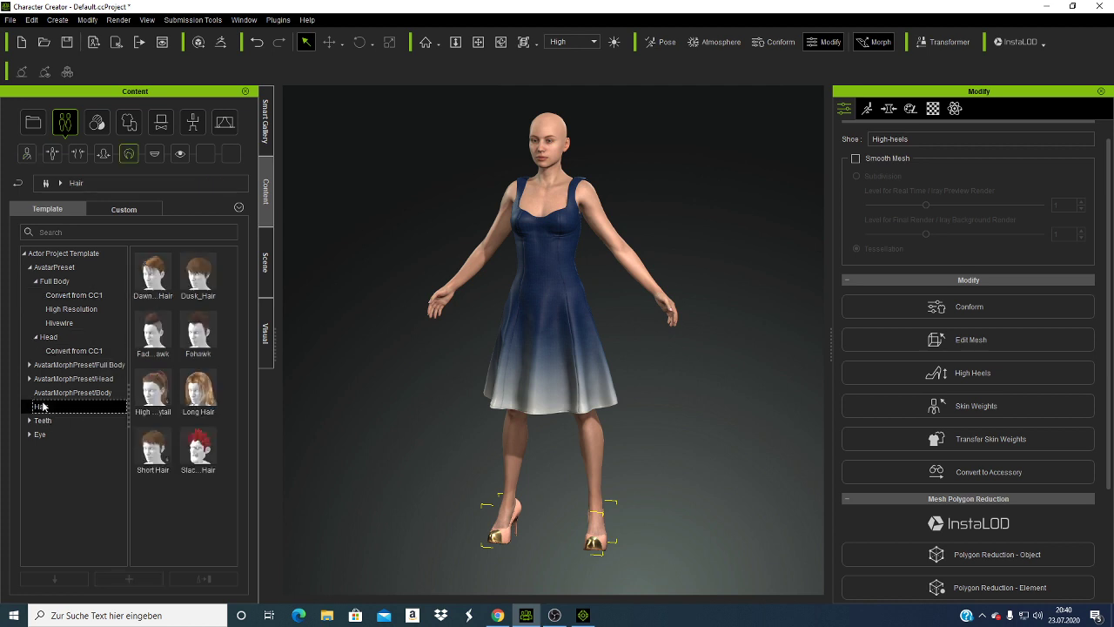
double_click(156, 386)
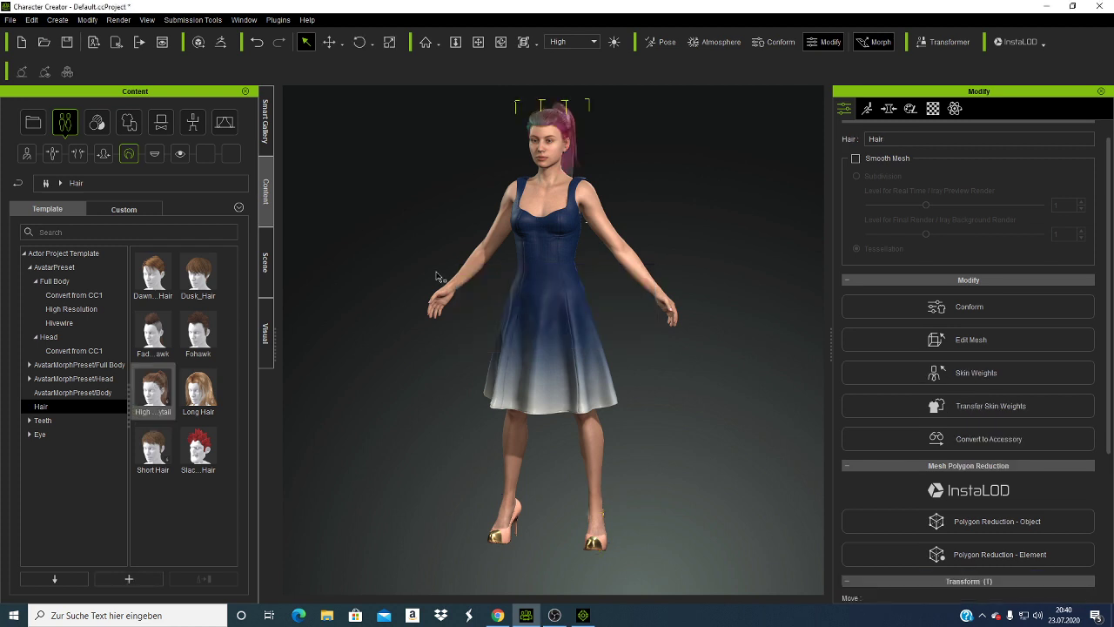
left_click(662, 41)
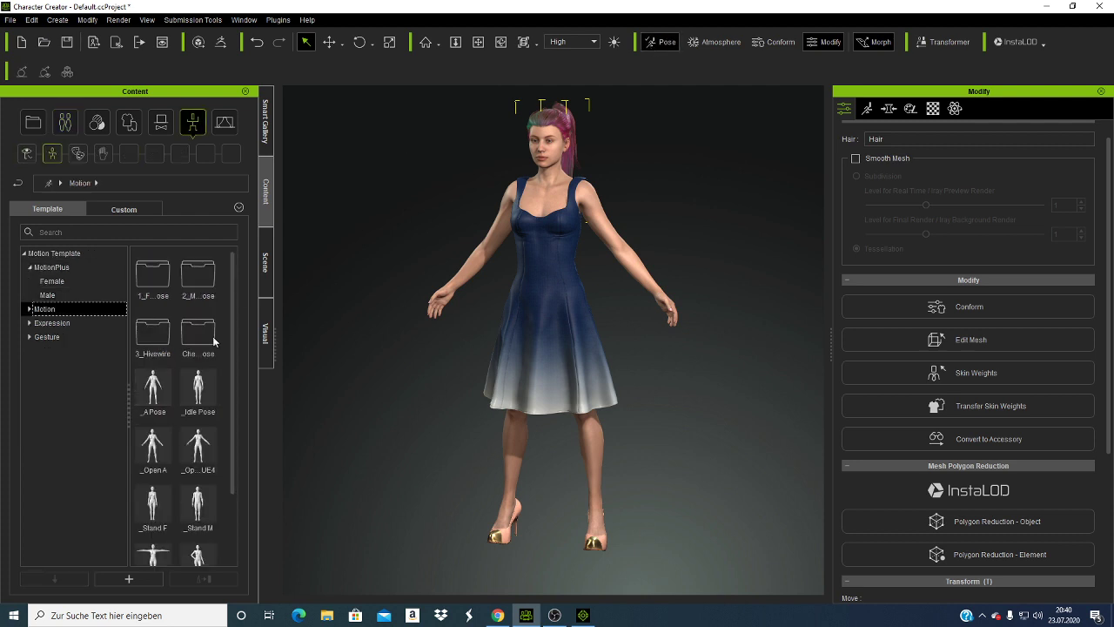
Step: Apply the first reclining pose from 1_Female Pose, then pan and orbit to inspect it
double_click(158, 285)
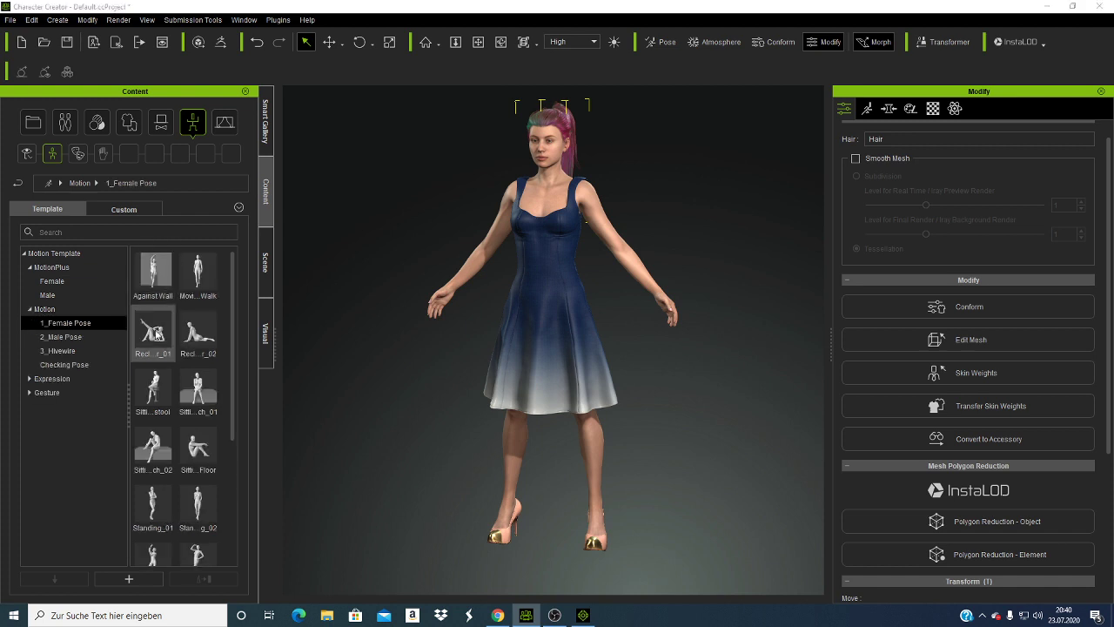
double_click(154, 333)
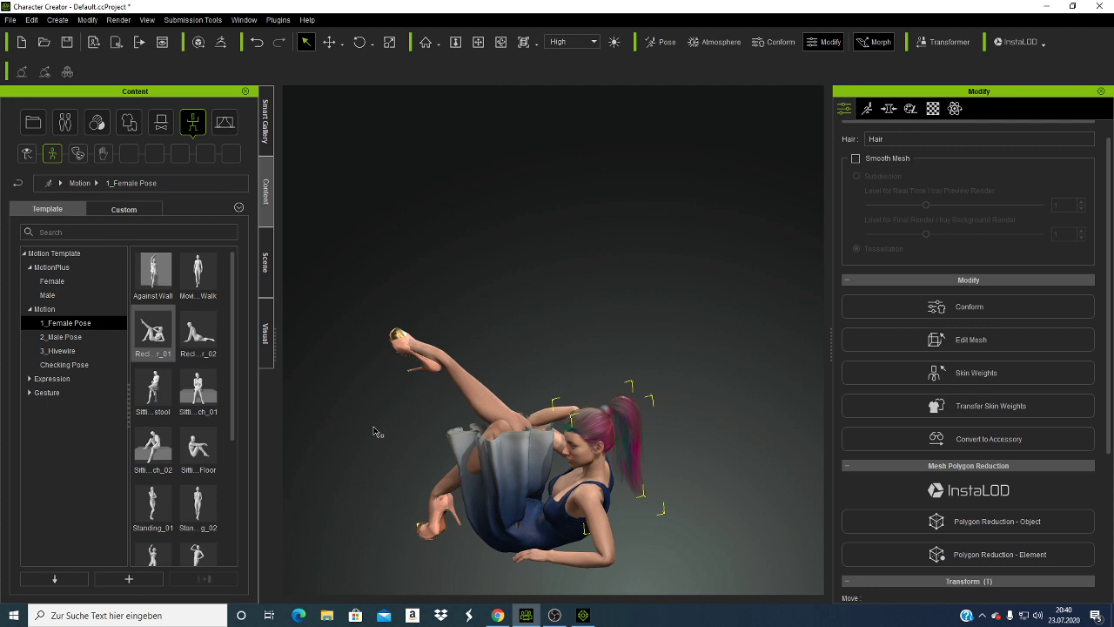
left_click(658, 41)
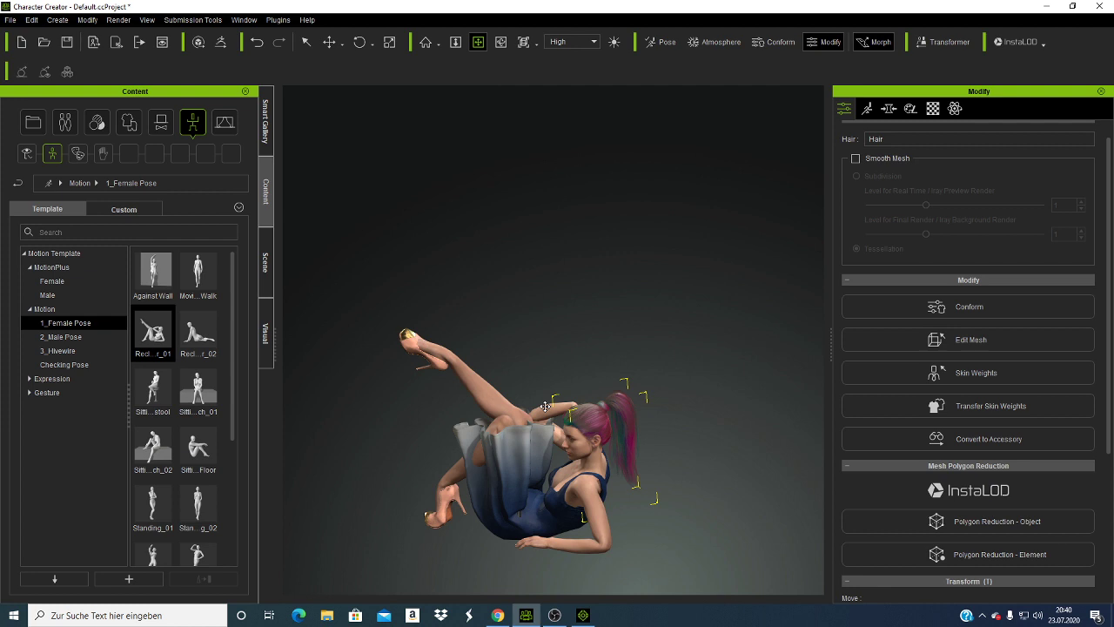
mouse_move(545, 406)
left_mouse_down()
mouse_move(562, 374)
mouse_move(544, 376)
mouse_move(434, 289)
left_mouse_up()
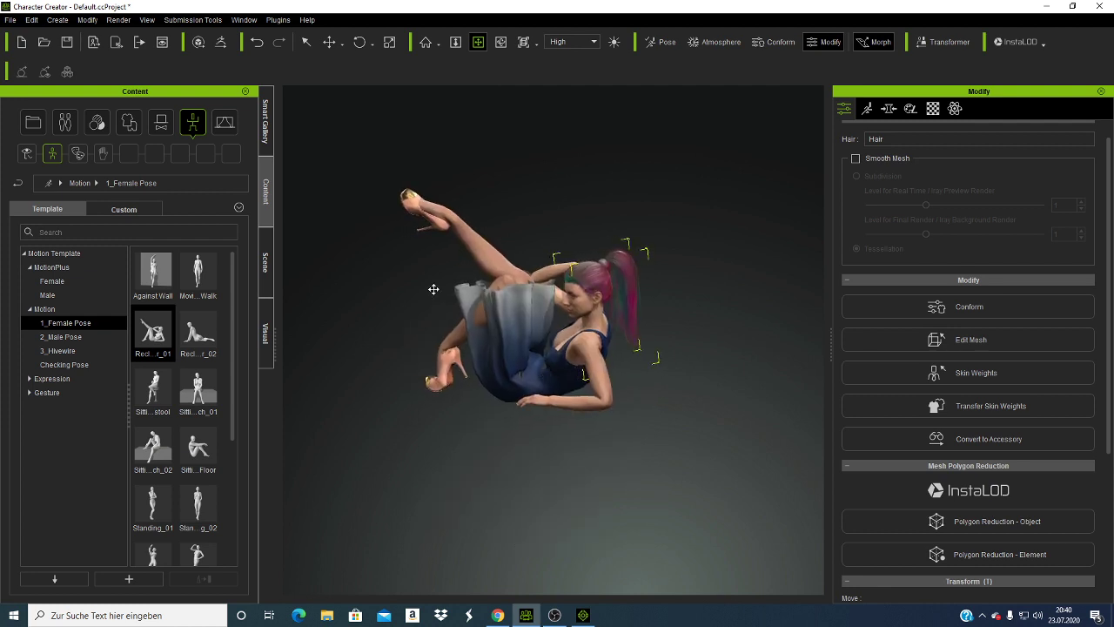
key("o")
mouse_move(471, 355)
left_mouse_down()
mouse_move(662, 316)
mouse_move(496, 293)
left_mouse_up()
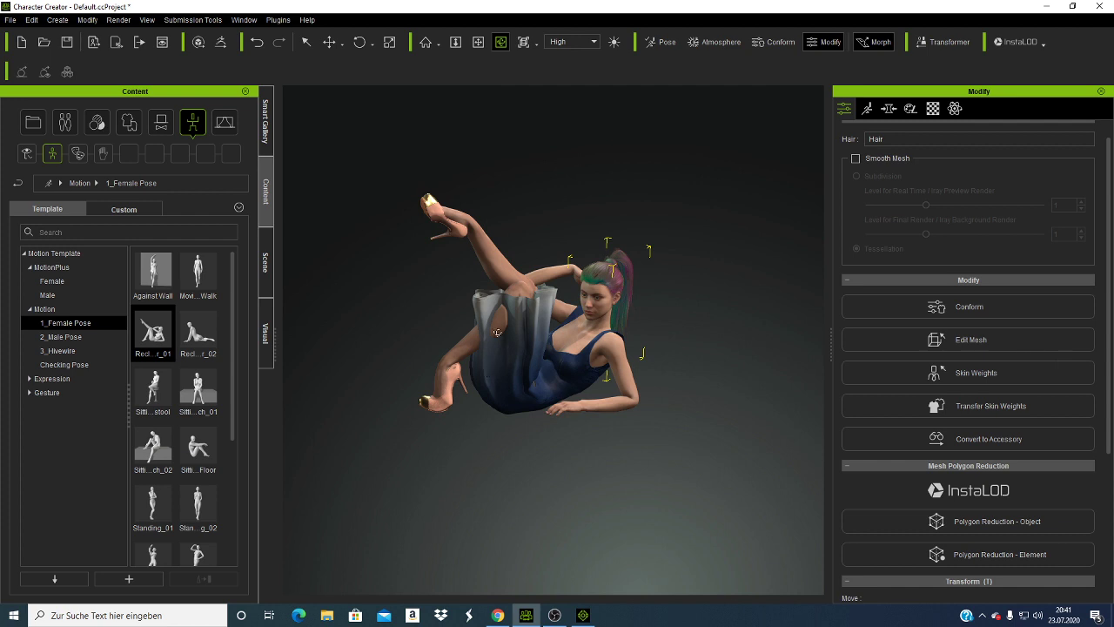
left_click(848, 379)
Step: Minimise Character Creator 3 and then iClone 7 to reveal the Windows desktop
left_click(1048, 7)
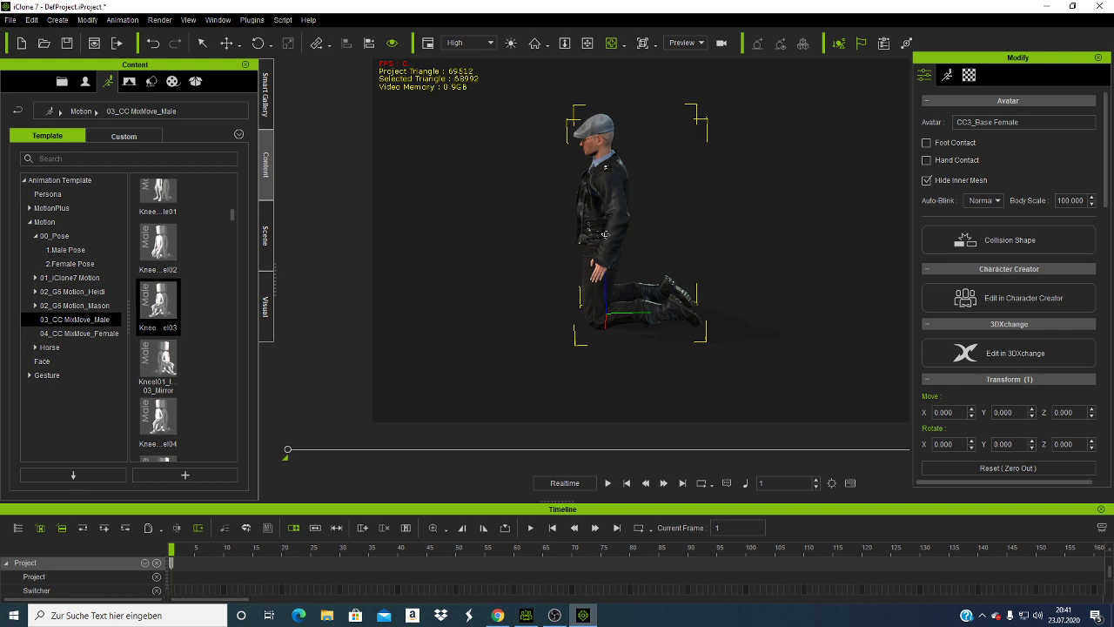
left_click(1044, 6)
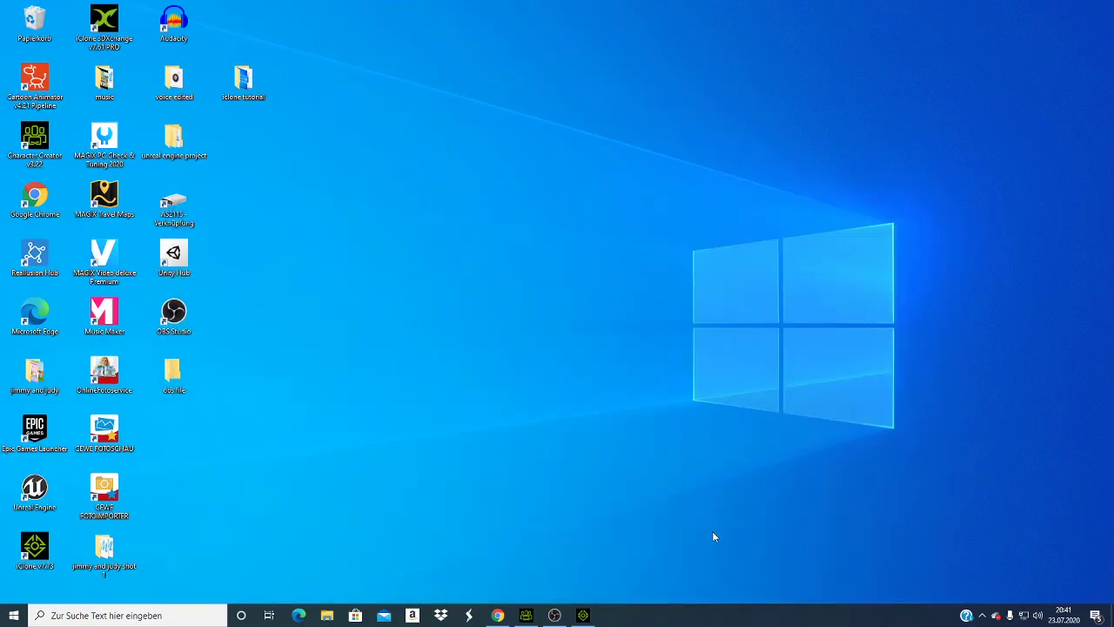